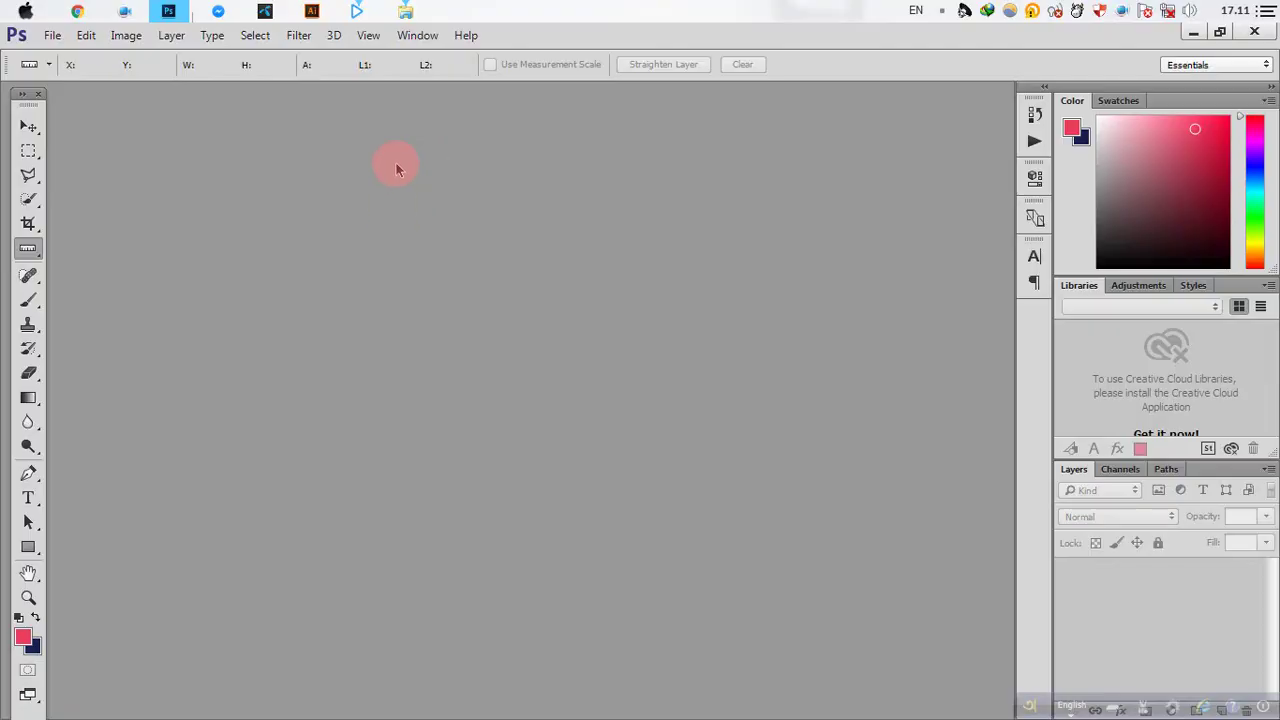
Create a 1571 × 630 px, 300 pixels/cm document named 'Car Van Design'.
{"action": "left_click", "coordinate": [50, 32]}
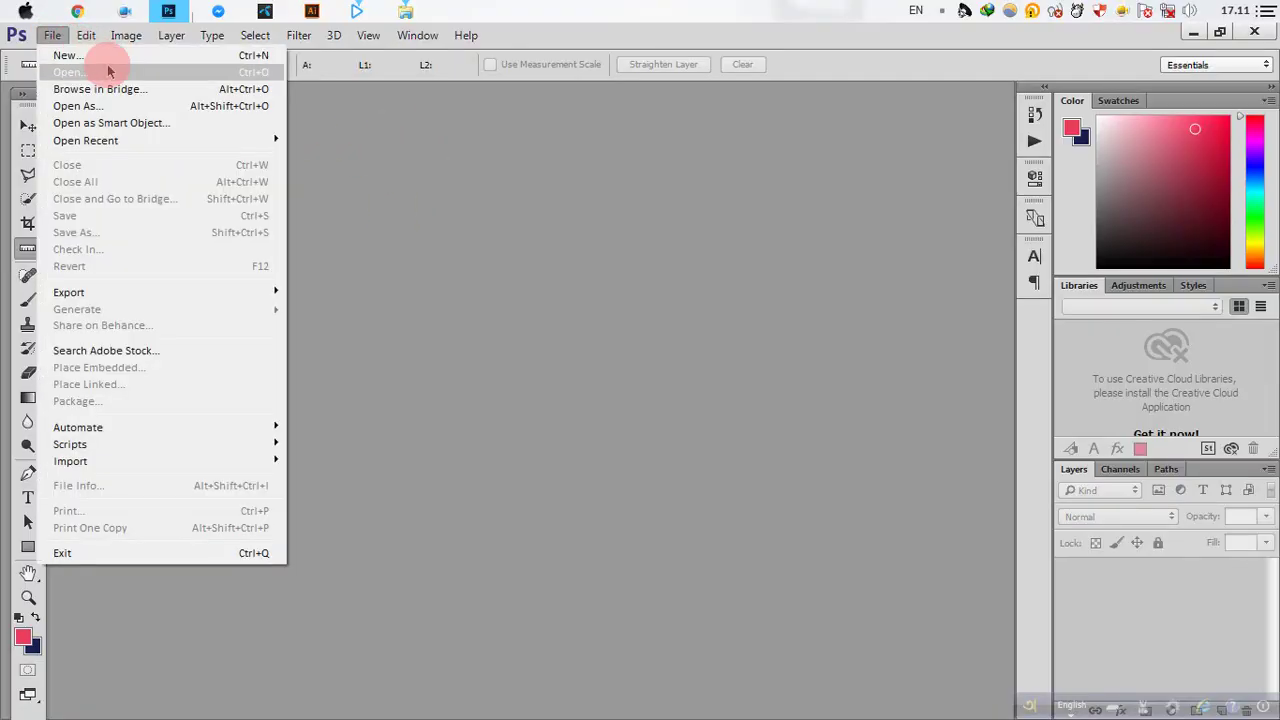
{"action": "left_click", "coordinate": [108, 56]}
{"action": "left_click", "coordinate": [585, 228]}
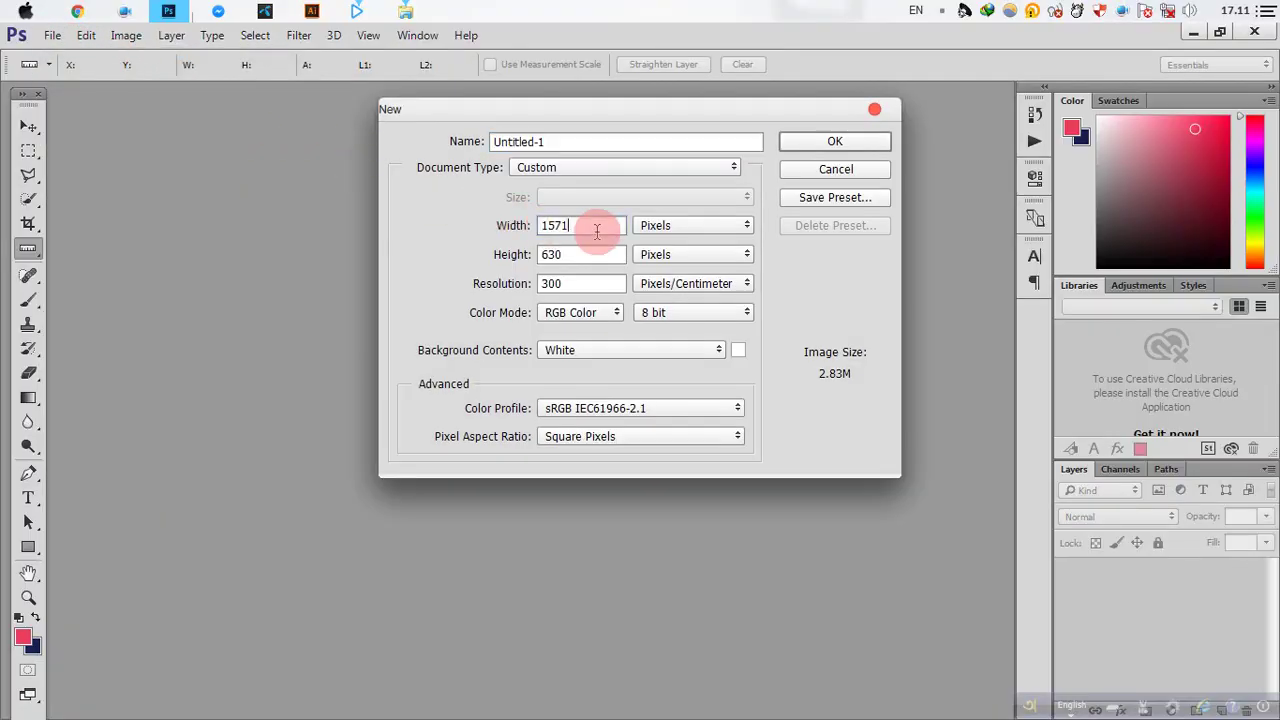
{"action": "left_click", "coordinate": [570, 283]}
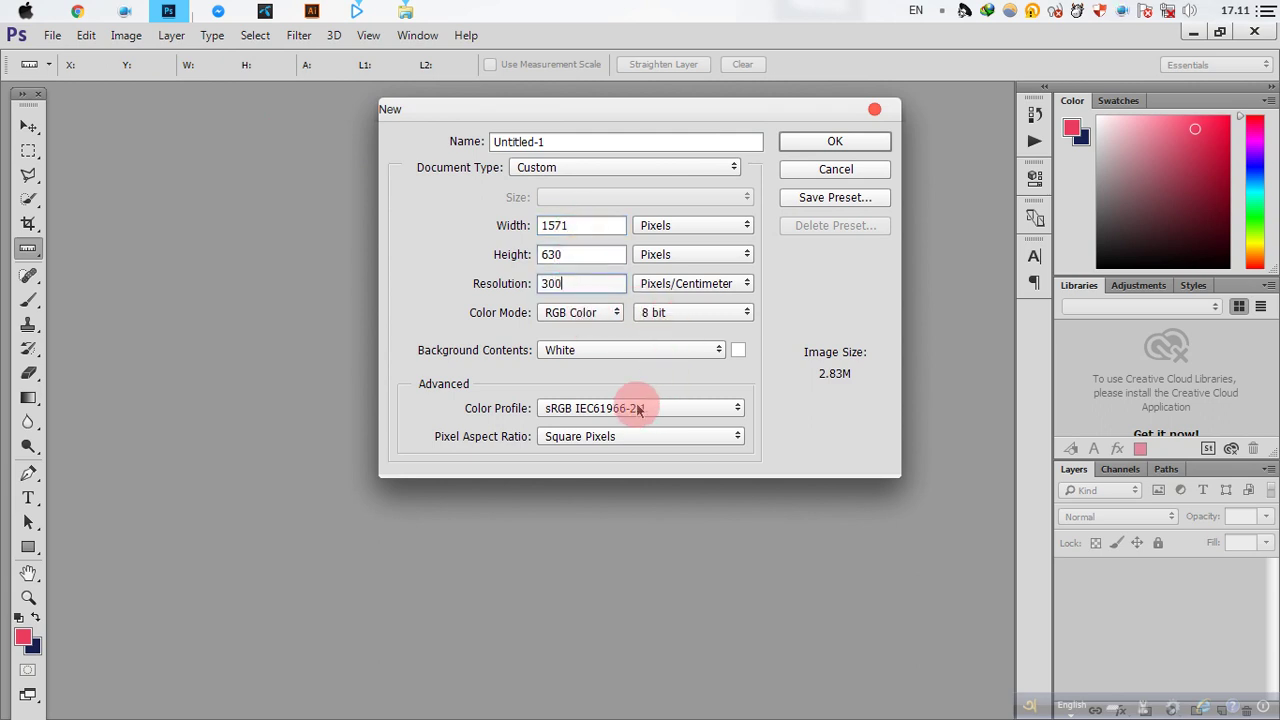
{"action": "left_click_drag", "start_coordinate": [651, 141], "coordinate": [407, 165]}
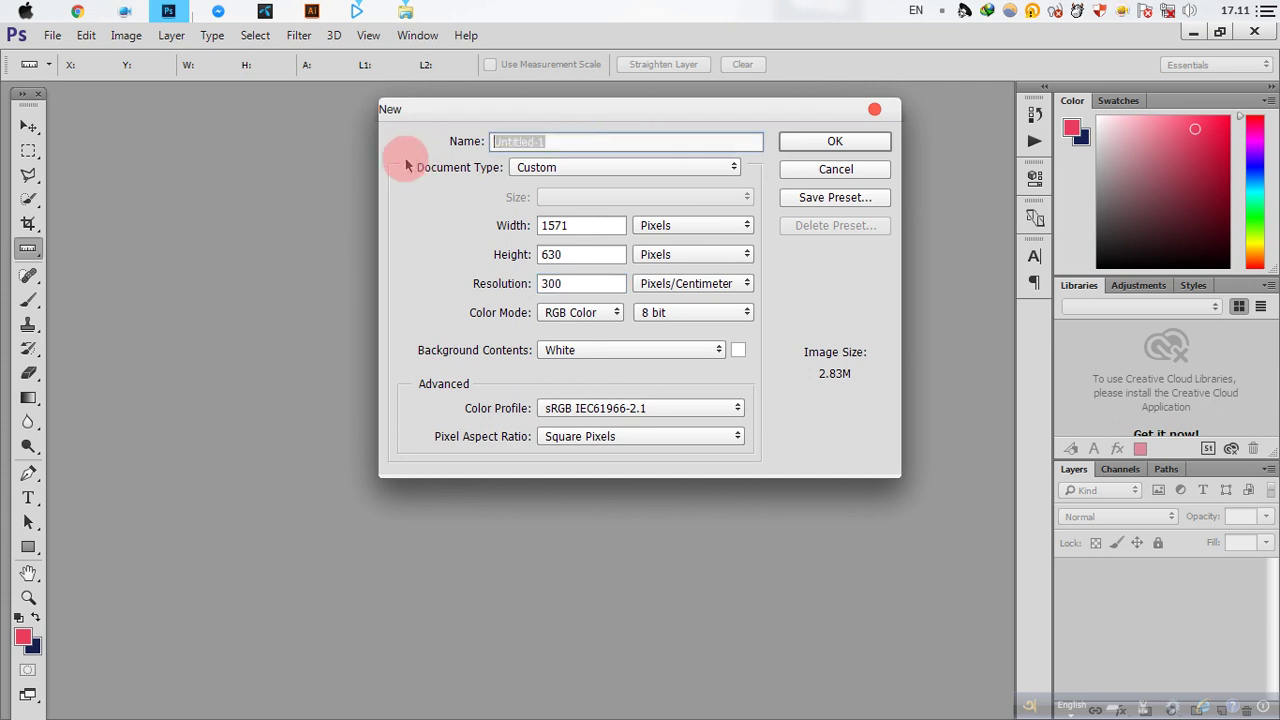
{"action": "type", "text": "Car Van Design"}
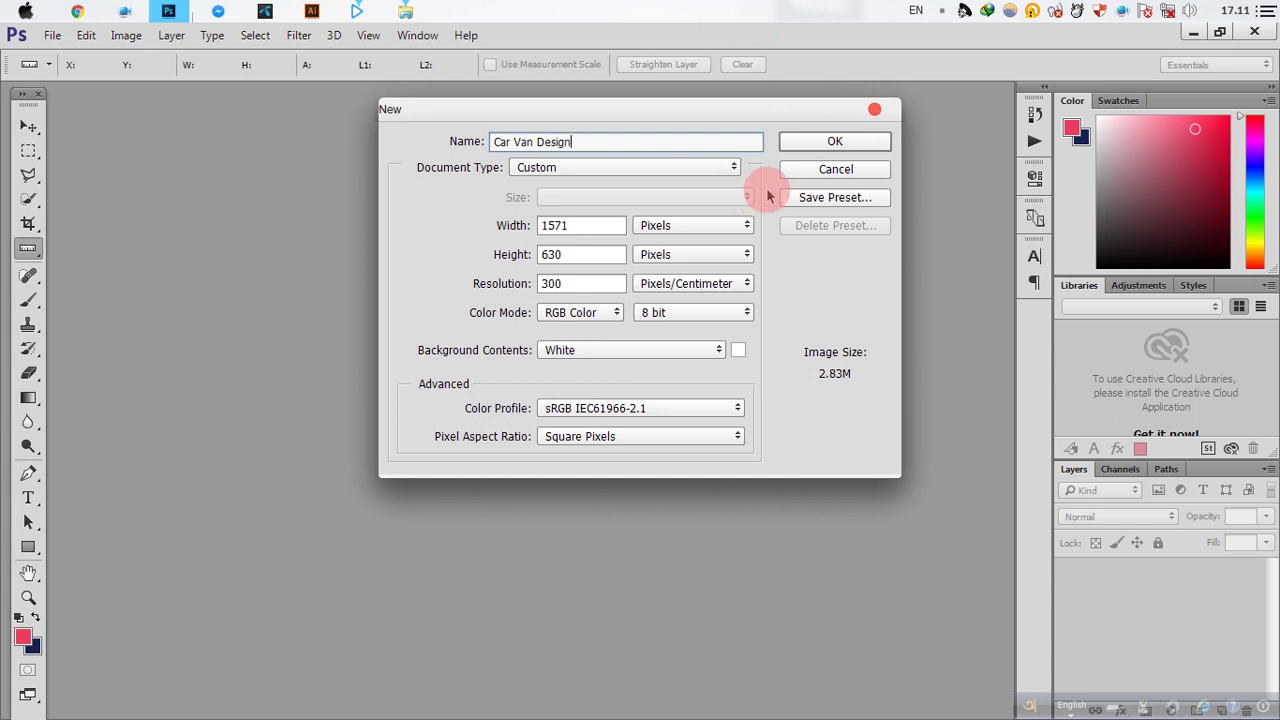
{"action": "left_click", "coordinate": [818, 141]}
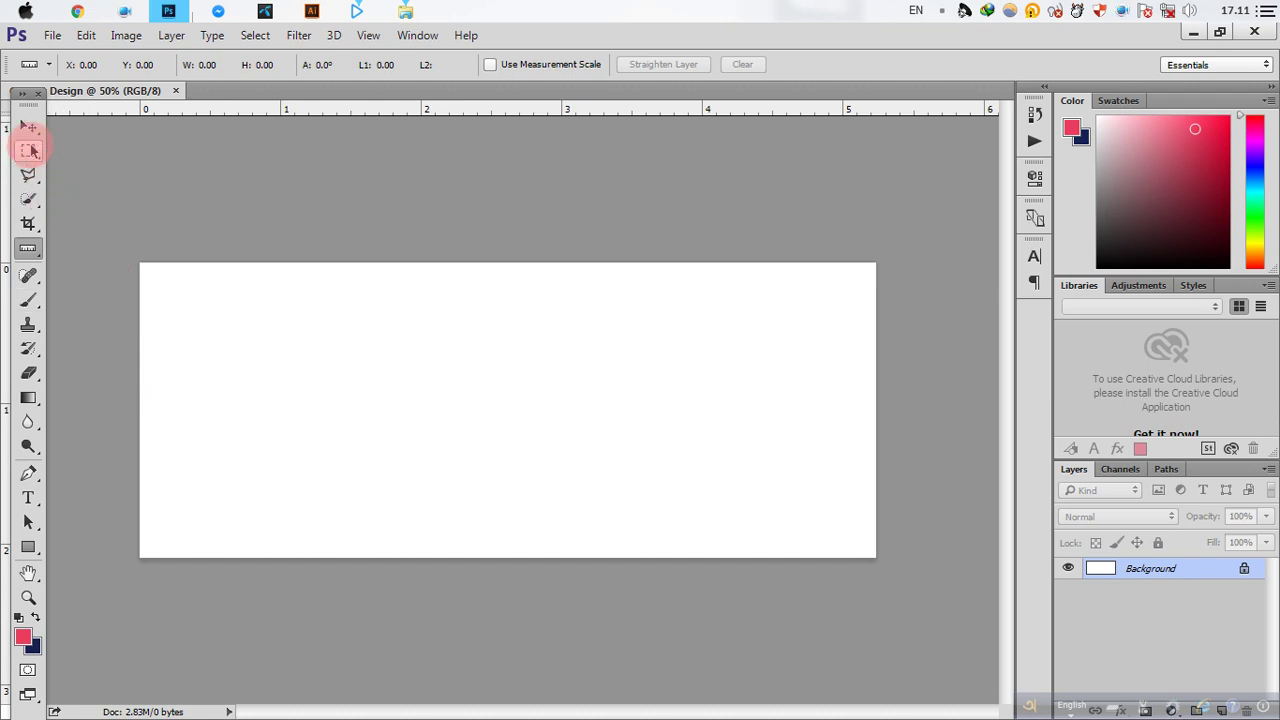
With the Ruler tool active, place guides along the canvas's bottom and left edges.
{"action": "right_click", "coordinate": [28, 248]}
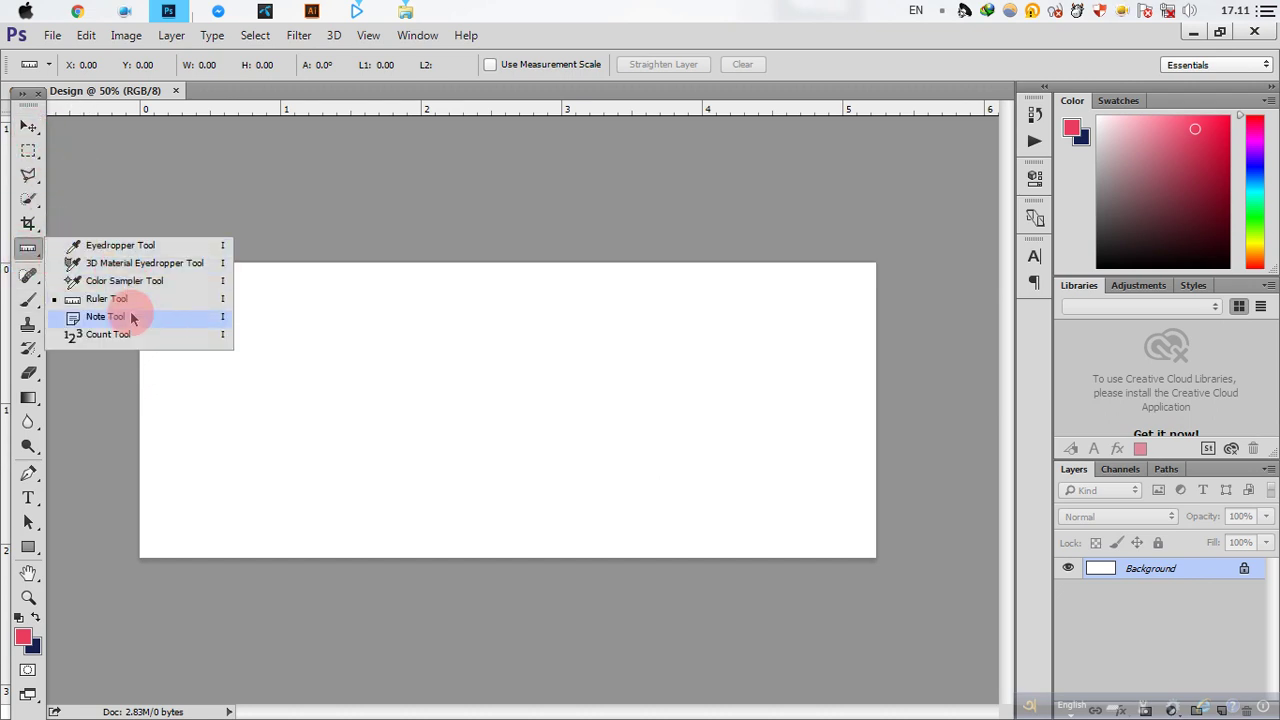
{"action": "left_click", "coordinate": [170, 299]}
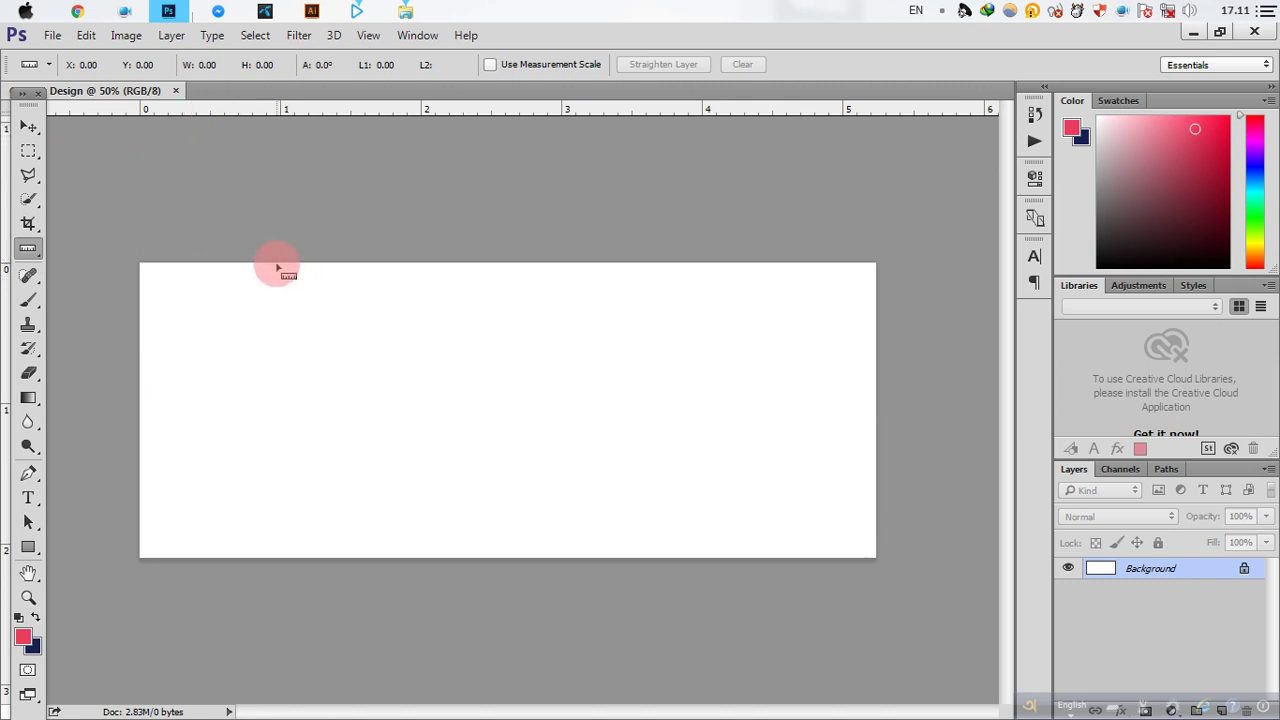
{"action": "mouse_move", "coordinate": [277, 265]}
{"action": "left_mouse_down"}
{"action": "mouse_move", "coordinate": [282, 428]}
{"action": "mouse_move", "coordinate": [276, 333]}
{"action": "left_mouse_up"}
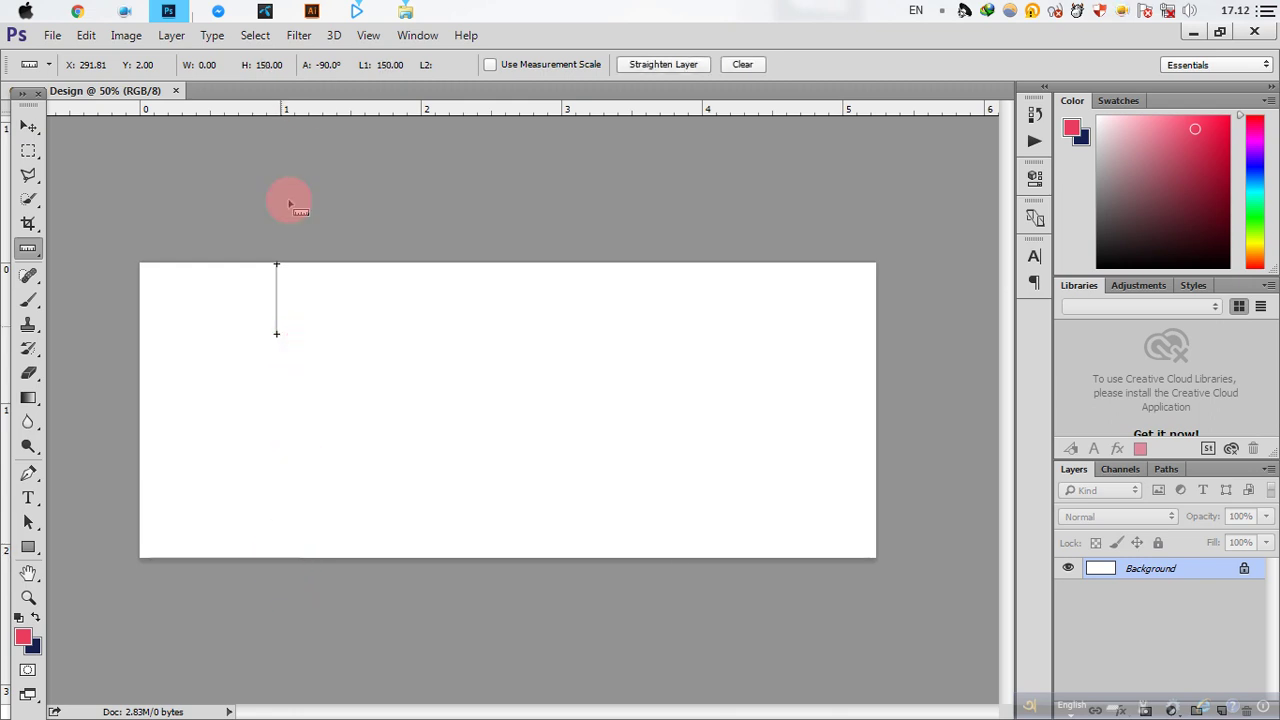
{"action": "left_click_drag", "start_coordinate": [300, 110], "coordinate": [306, 557]}
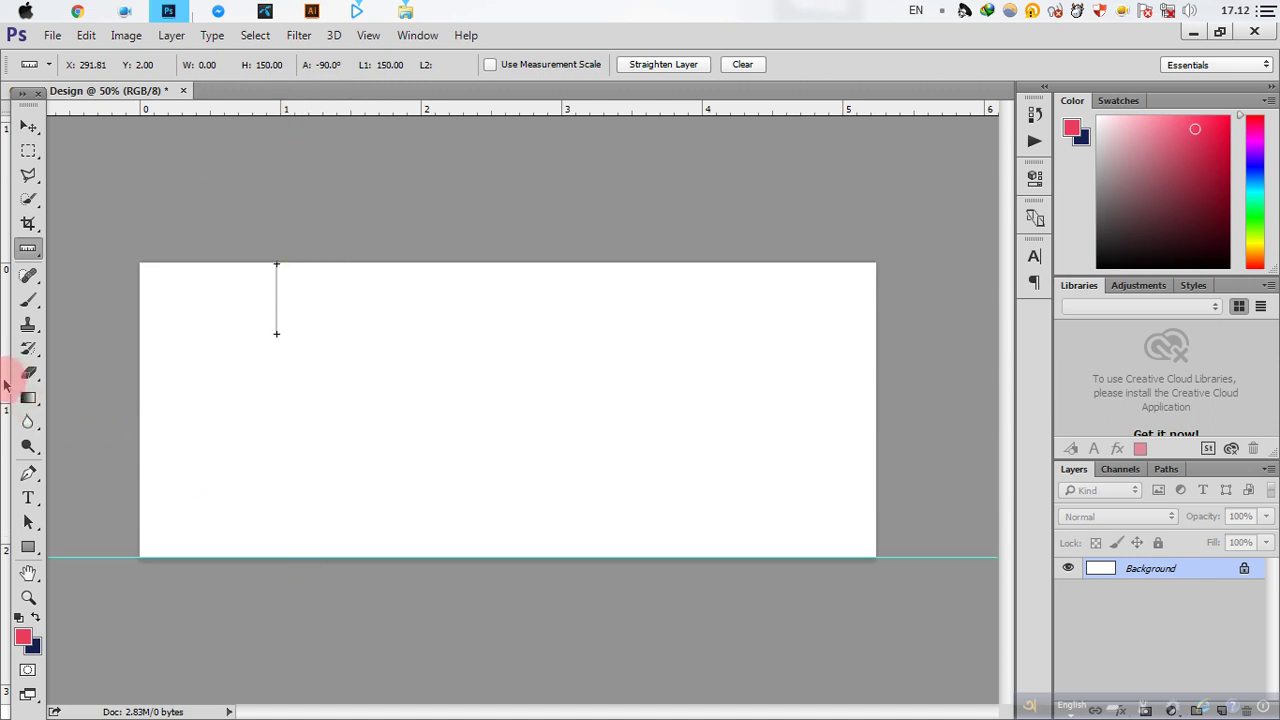
{"action": "left_click_drag", "start_coordinate": [5, 383], "coordinate": [139, 411]}
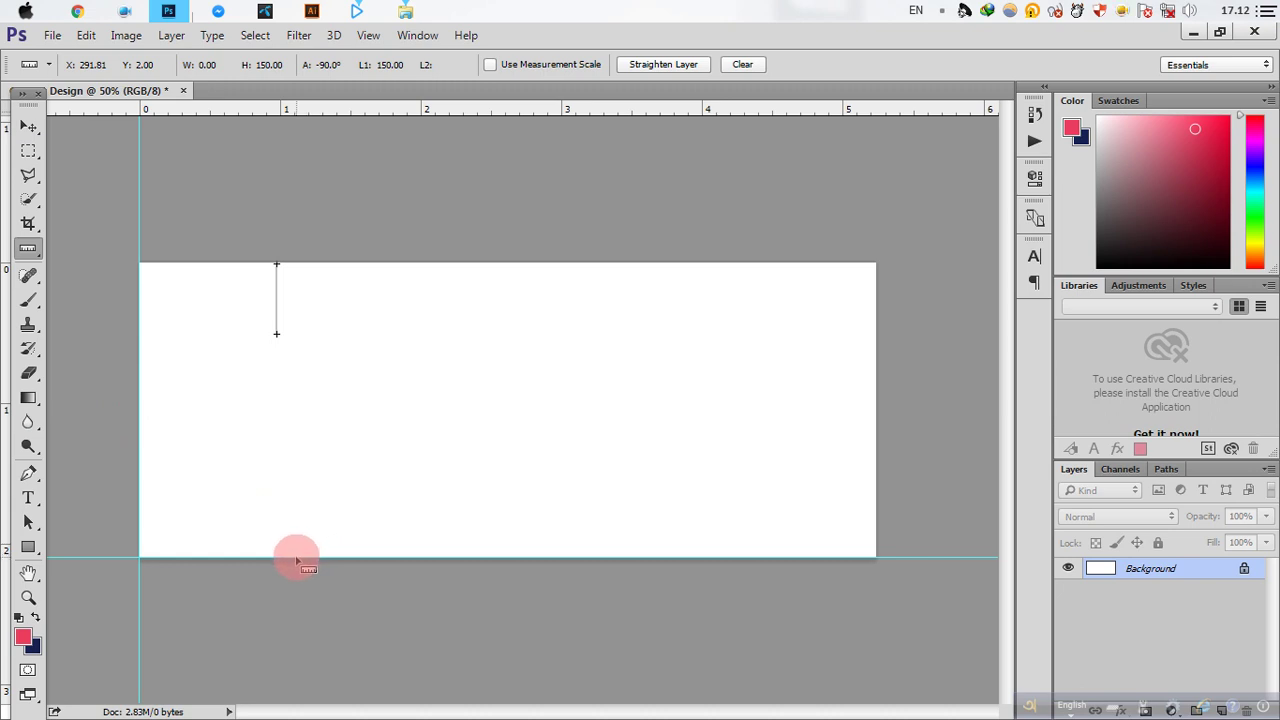
Measure inward from the bottom and left edges and add matching horizontal and vertical margin guides.
{"action": "mouse_move", "coordinate": [296, 557]}
{"action": "left_mouse_down"}
{"action": "mouse_move", "coordinate": [291, 440]}
{"action": "mouse_move", "coordinate": [294, 476]}
{"action": "left_mouse_up"}
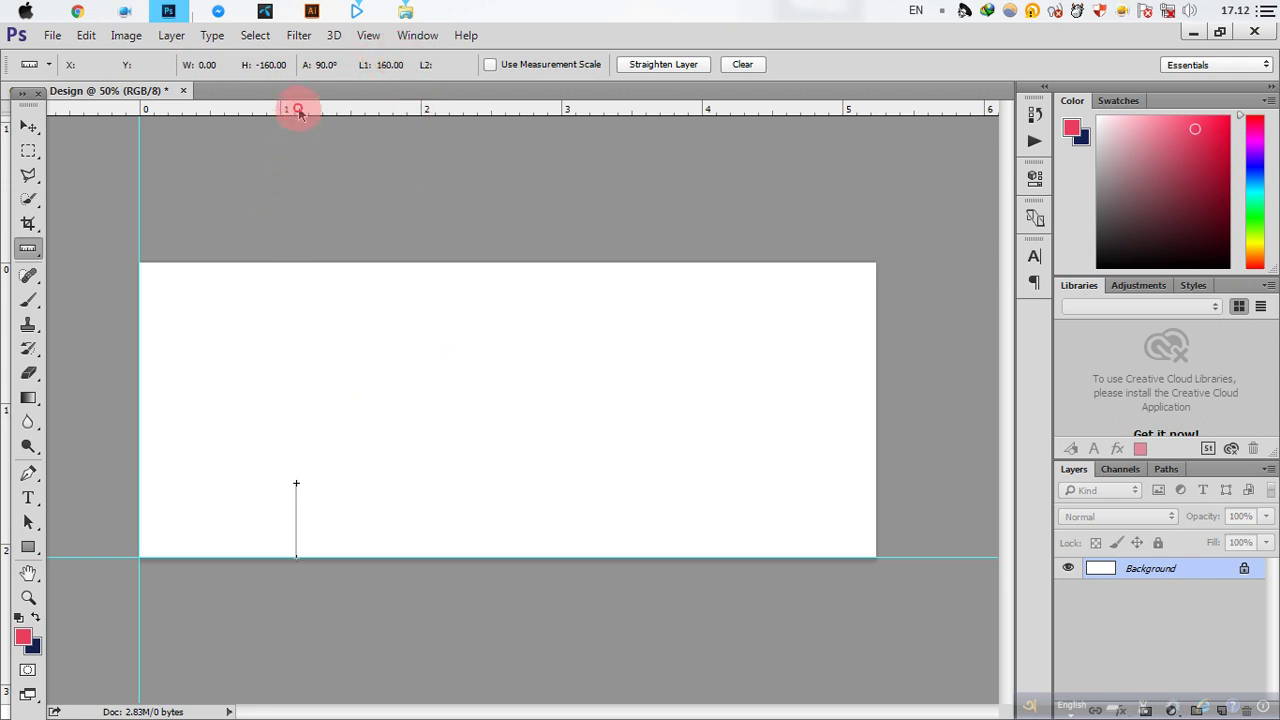
{"action": "mouse_move", "coordinate": [298, 111]}
{"action": "left_mouse_down"}
{"action": "mouse_move", "coordinate": [277, 320]}
{"action": "mouse_move", "coordinate": [279, 483]}
{"action": "left_mouse_up"}
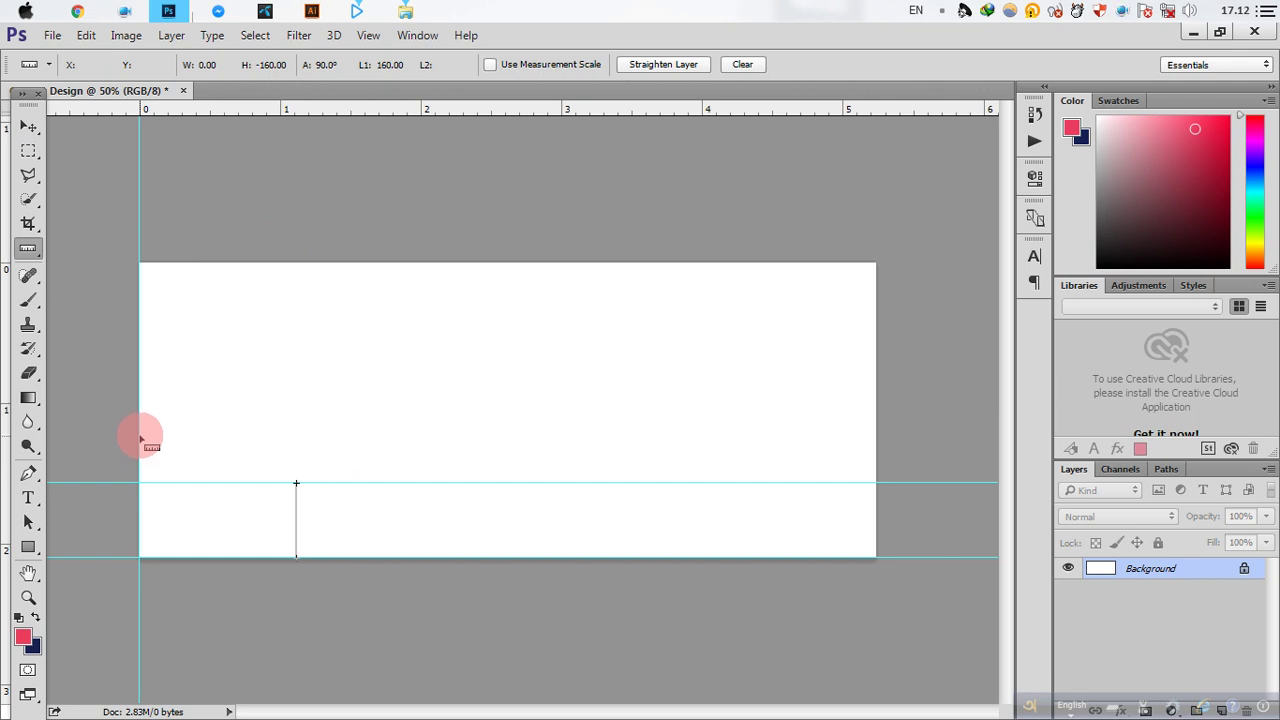
{"action": "mouse_move", "coordinate": [140, 437]}
{"action": "left_mouse_down"}
{"action": "mouse_move", "coordinate": [296, 438]}
{"action": "mouse_move", "coordinate": [283, 434]}
{"action": "left_mouse_up"}
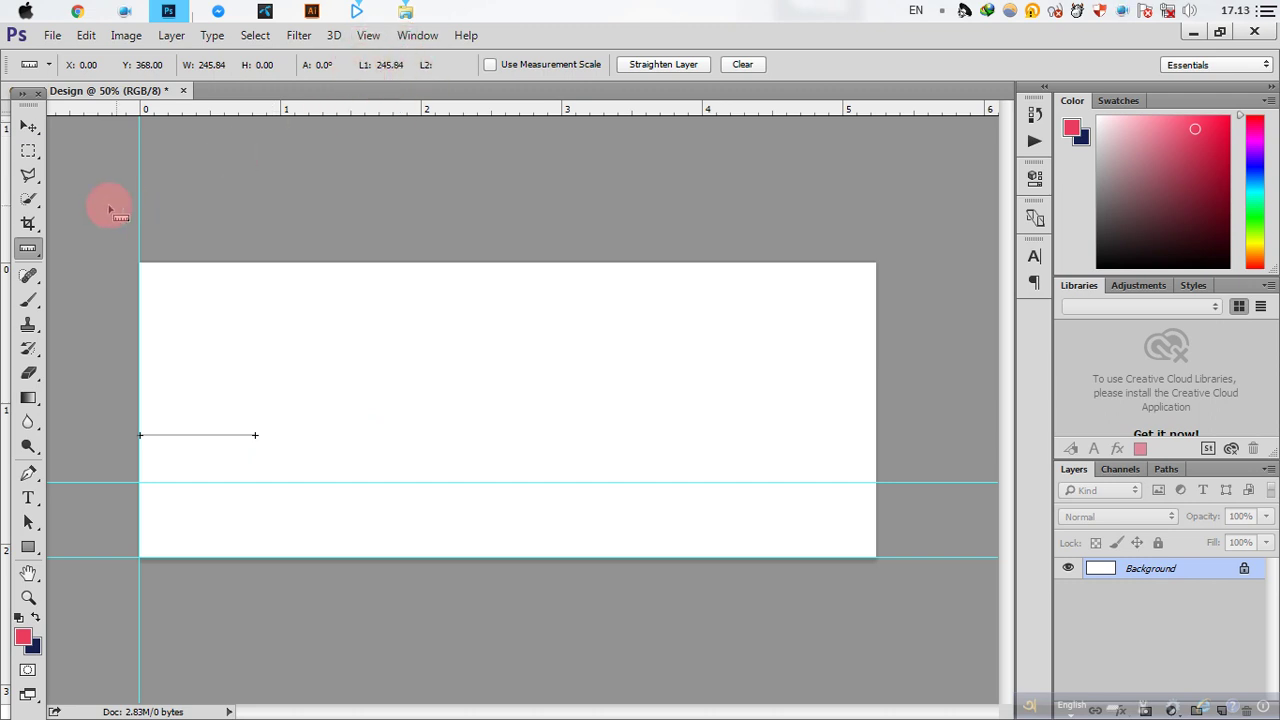
{"action": "left_click_drag", "start_coordinate": [8, 230], "coordinate": [254, 248]}
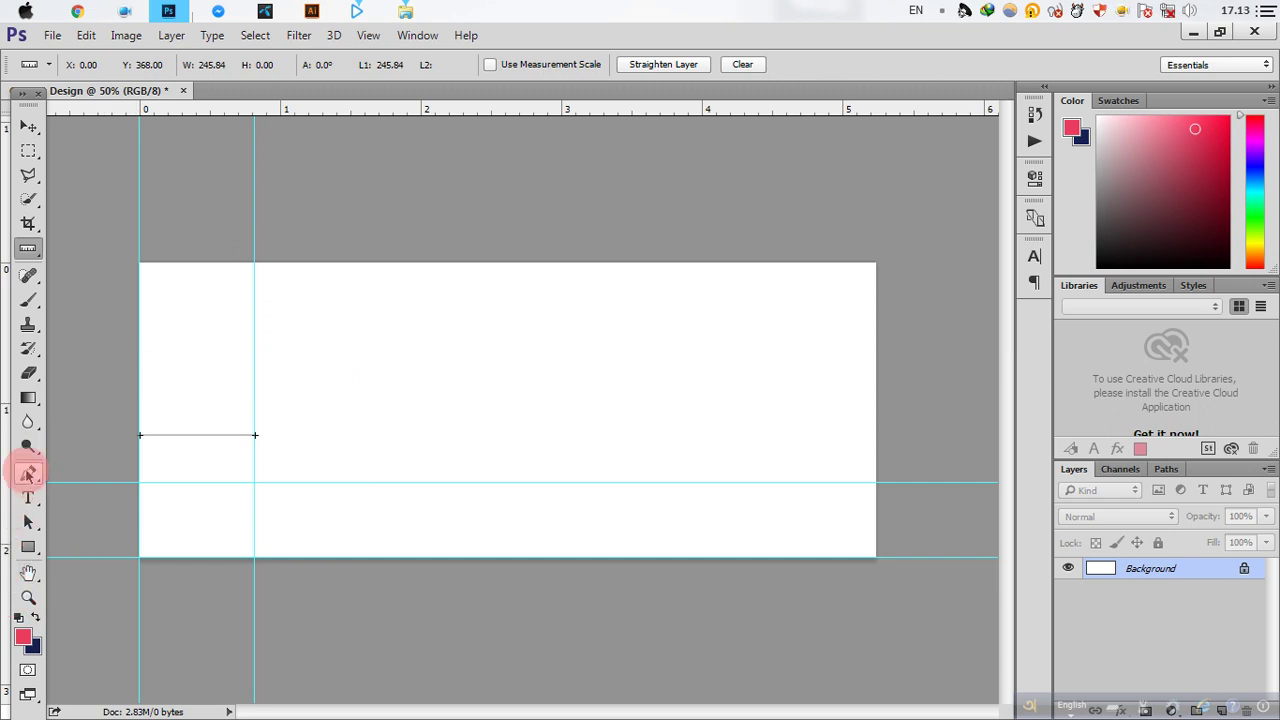
Draw a curved swoosh with the Pen tool in Shape mode across the canvas's right end.
{"action": "left_click", "coordinate": [28, 474]}
{"action": "left_click", "coordinate": [100, 64]}
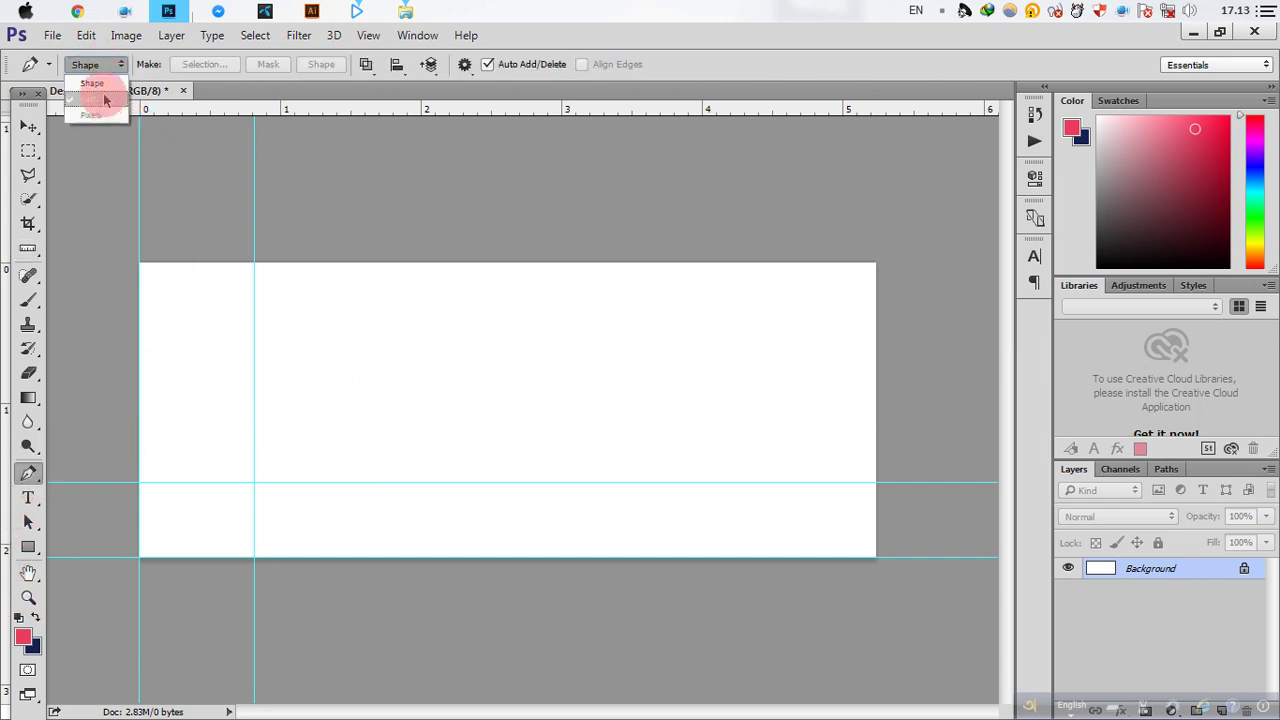
{"action": "left_click", "coordinate": [93, 84]}
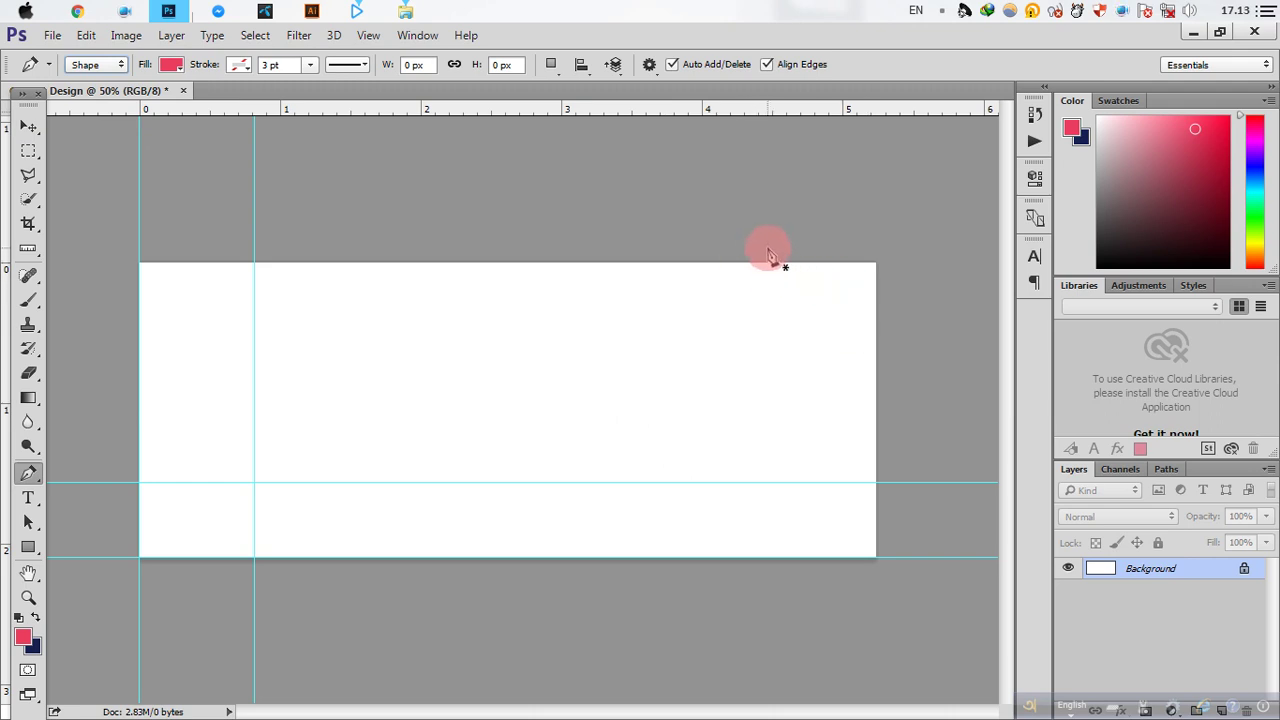
{"action": "left_click", "coordinate": [749, 243]}
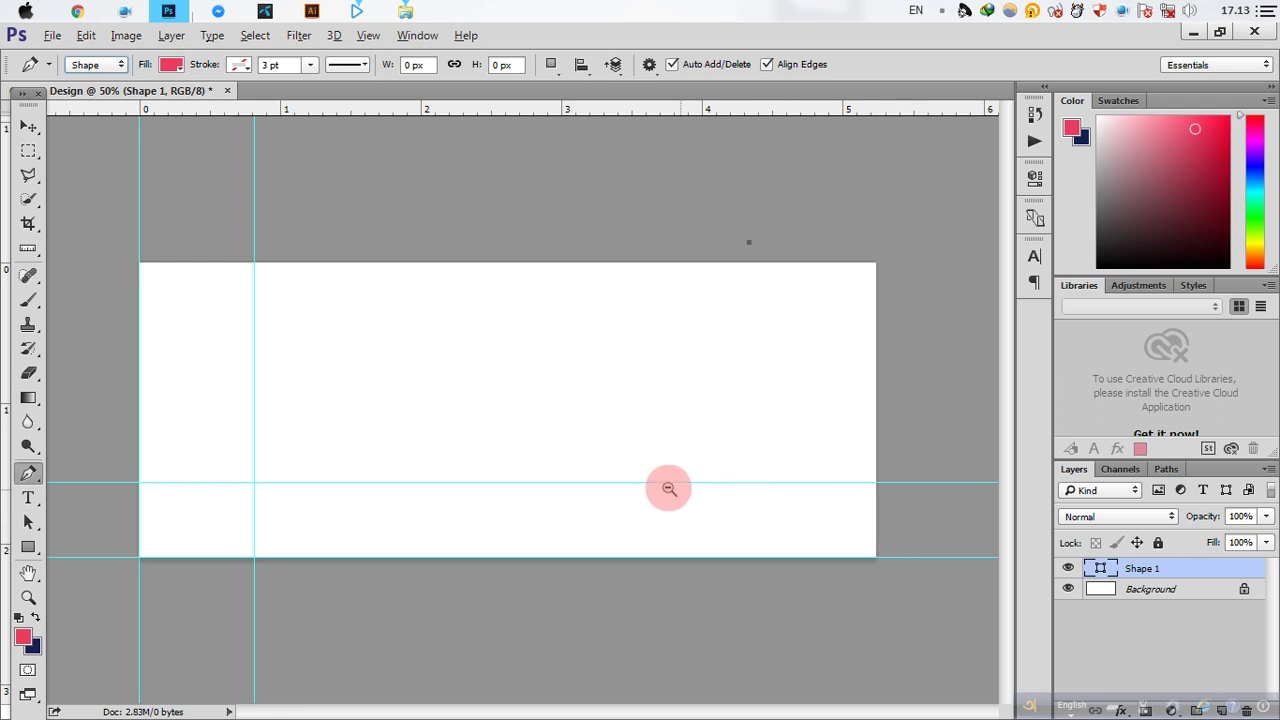
{"action": "key", "text": "ctrl+minus"}
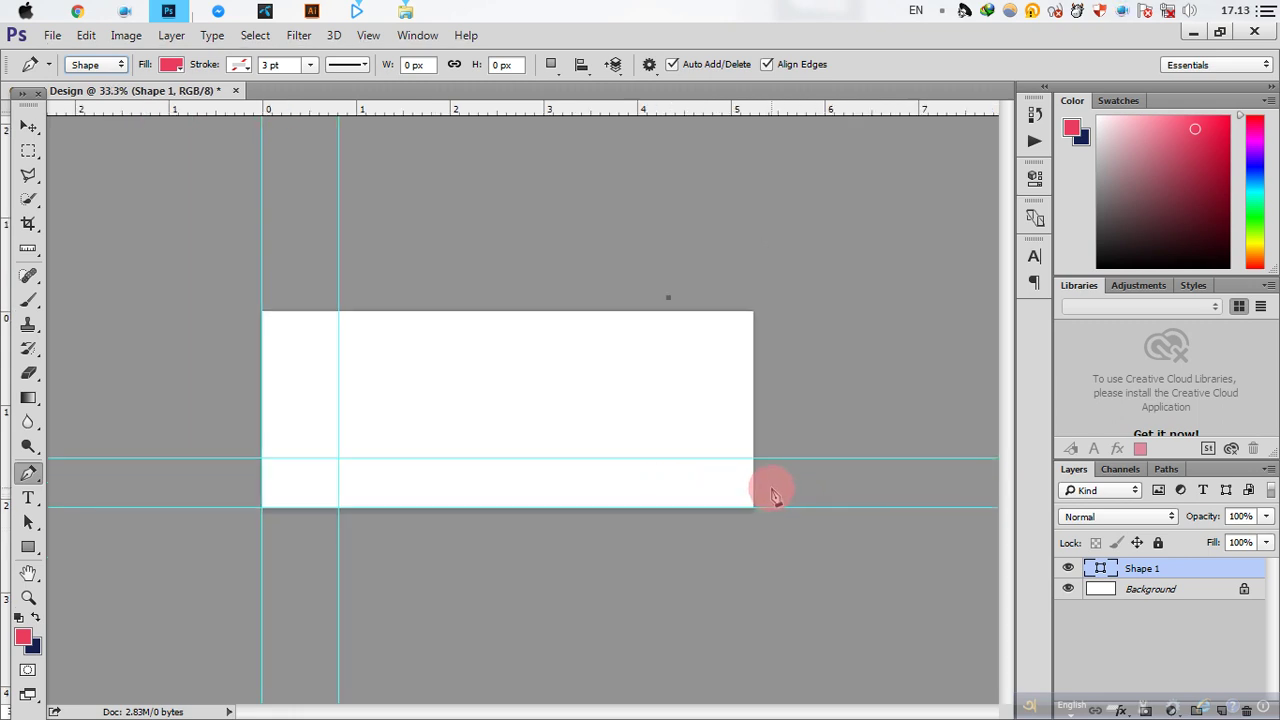
{"action": "left_click_drag", "start_coordinate": [785, 490], "coordinate": [1245, 537]}
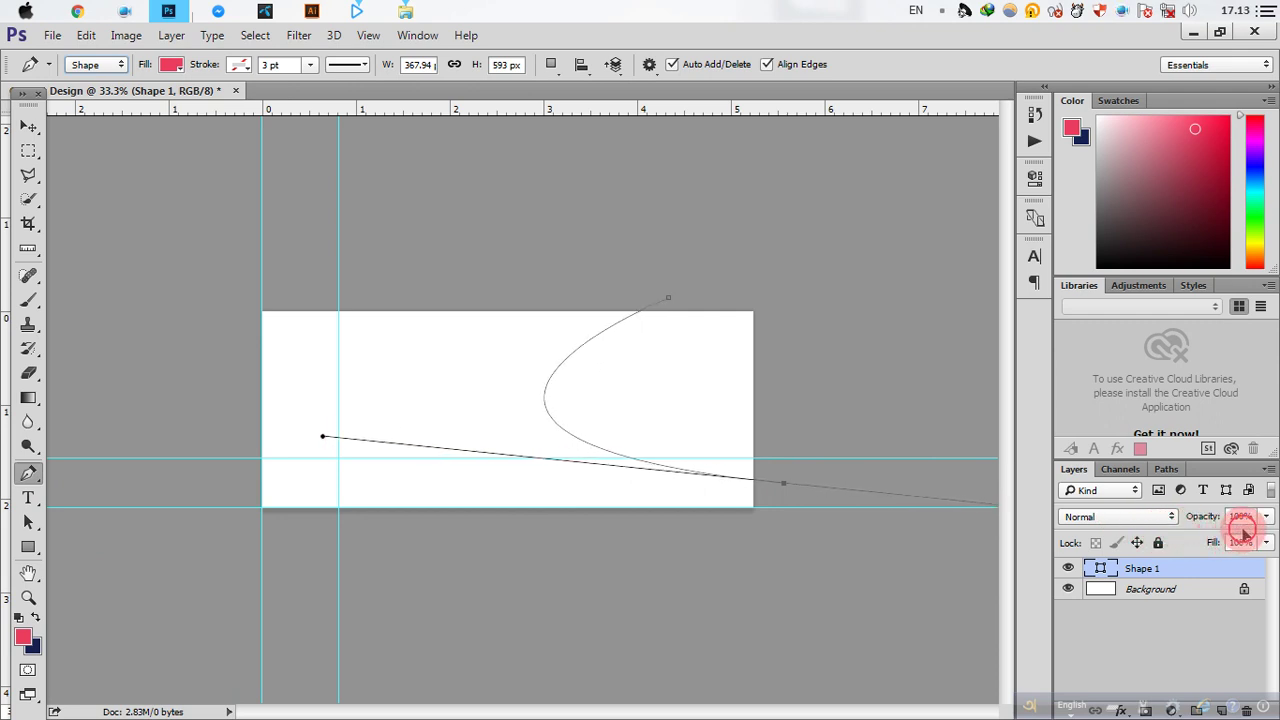
{"action": "left_click_drag", "start_coordinate": [1243, 535], "coordinate": [1166, 543]}
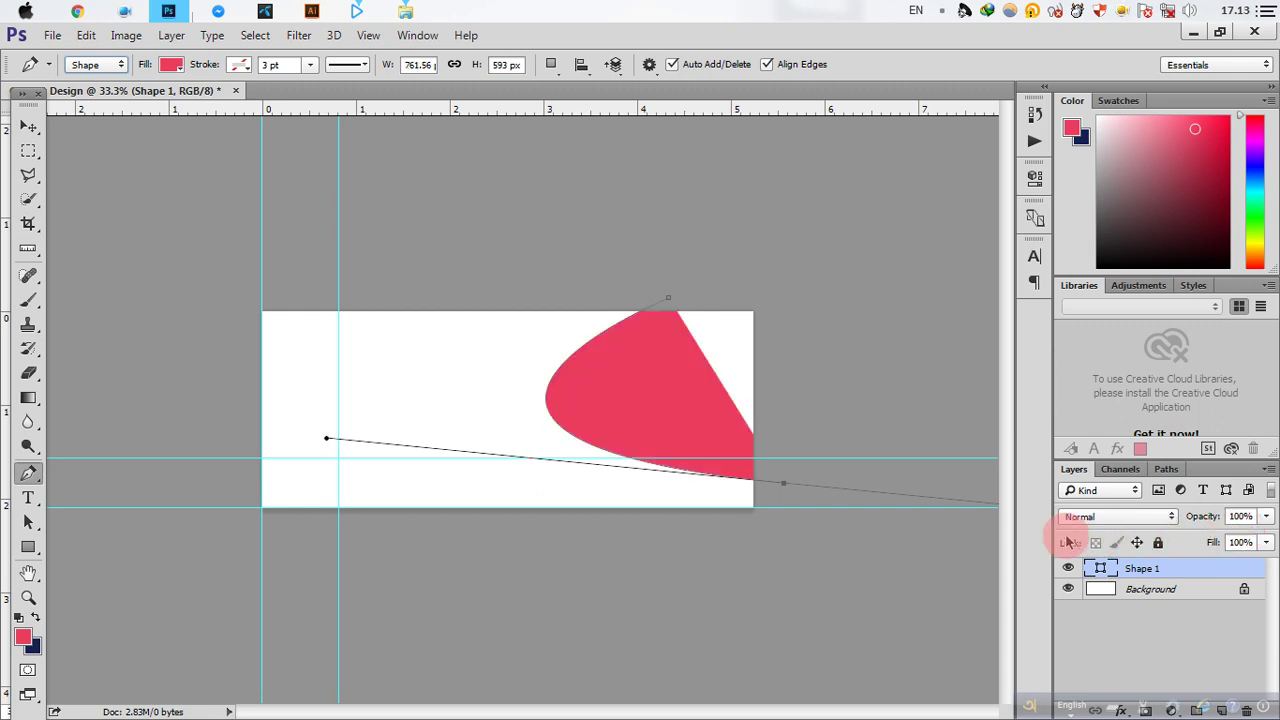
{"action": "left_click", "coordinate": [784, 484]}
{"action": "left_click_drag", "start_coordinate": [792, 276], "coordinate": [791, 270]}
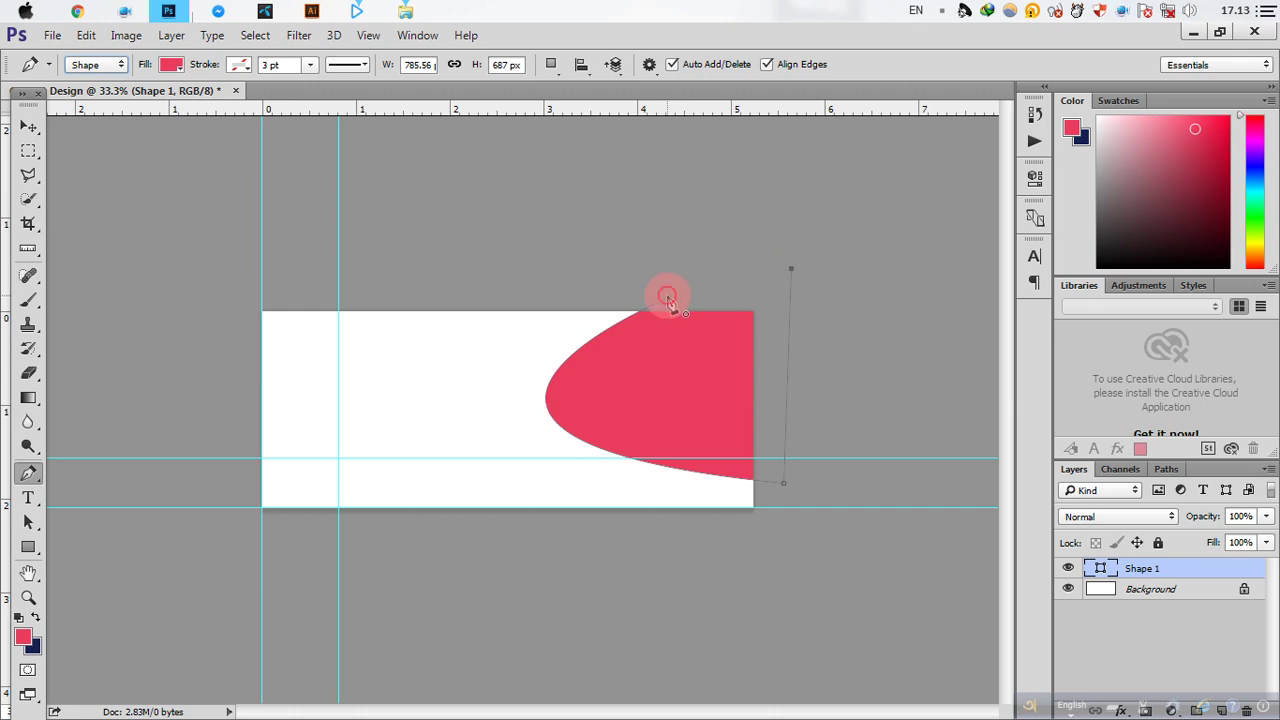
{"action": "left_click", "coordinate": [668, 298]}
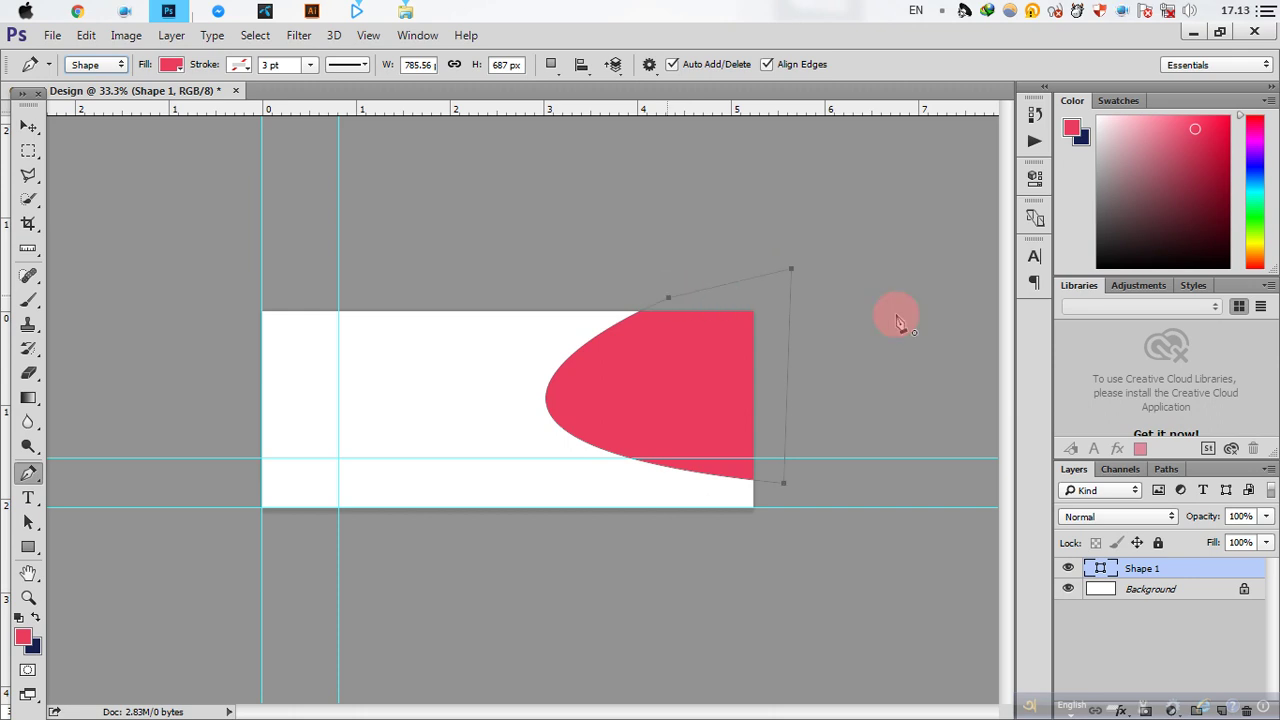
{"action": "left_click", "coordinate": [29, 127]}
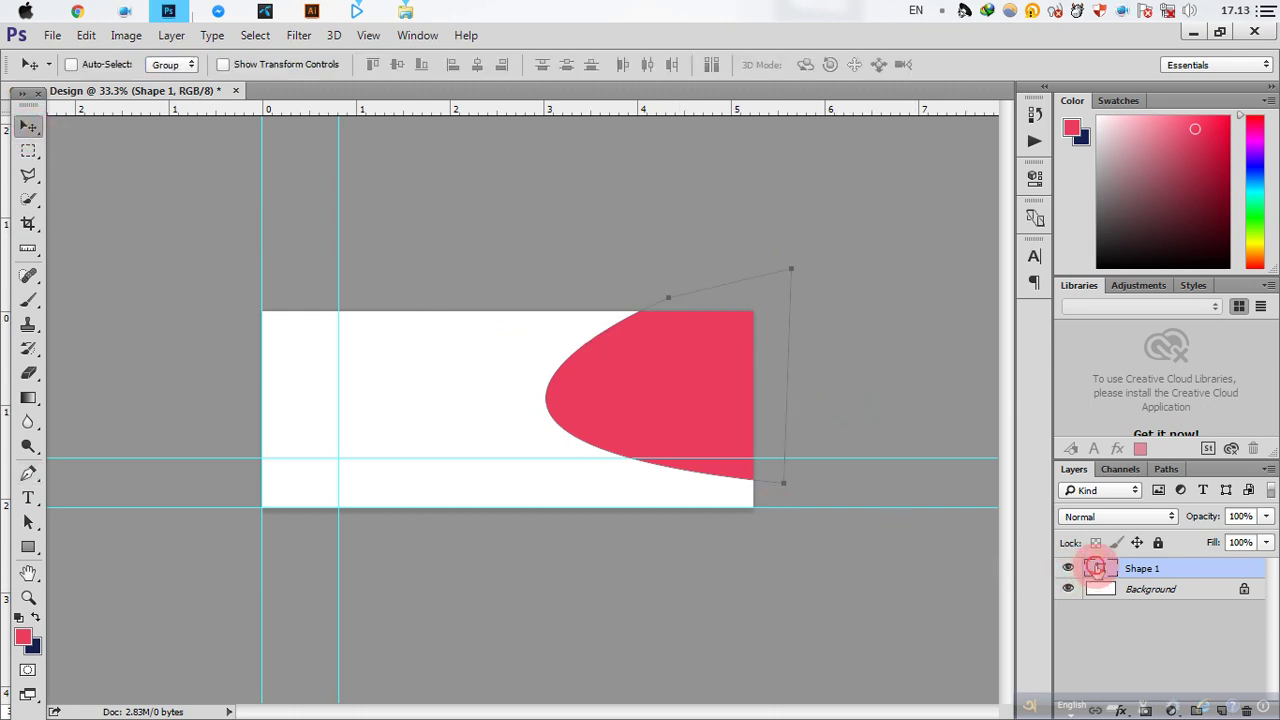
Set the Shape 1 swoosh fill to black in the Color Picker.
{"action": "double_click", "coordinate": [1096, 568]}
{"action": "left_click_drag", "start_coordinate": [1045, 530], "coordinate": [1048, 488]}
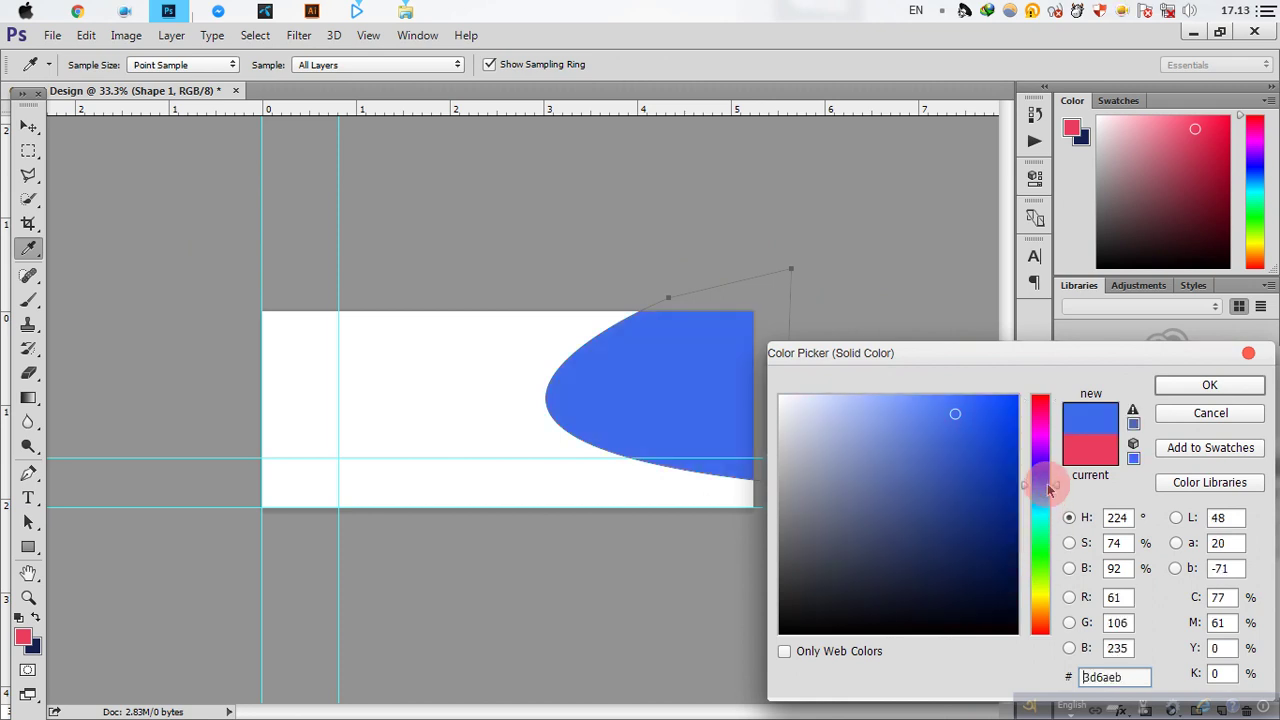
{"action": "left_click_drag", "start_coordinate": [1047, 534], "coordinate": [1047, 560]}
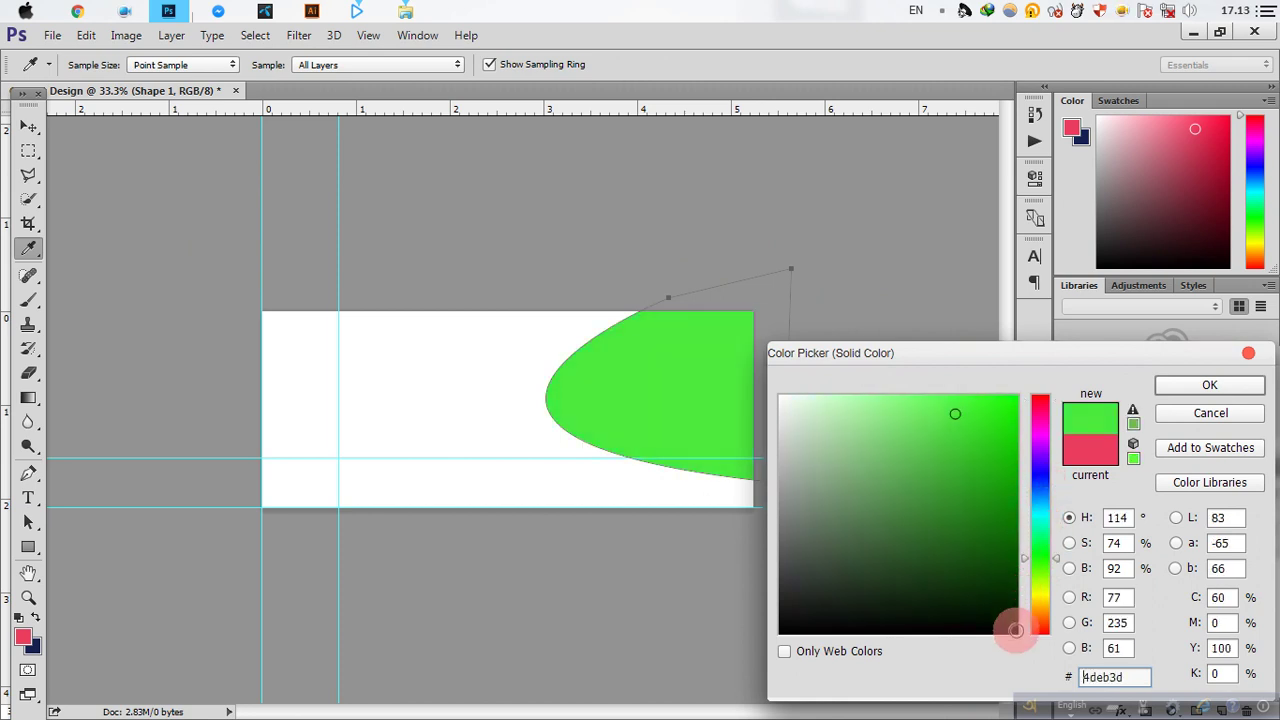
{"action": "left_click", "coordinate": [1015, 630]}
{"action": "left_click", "coordinate": [1209, 385]}
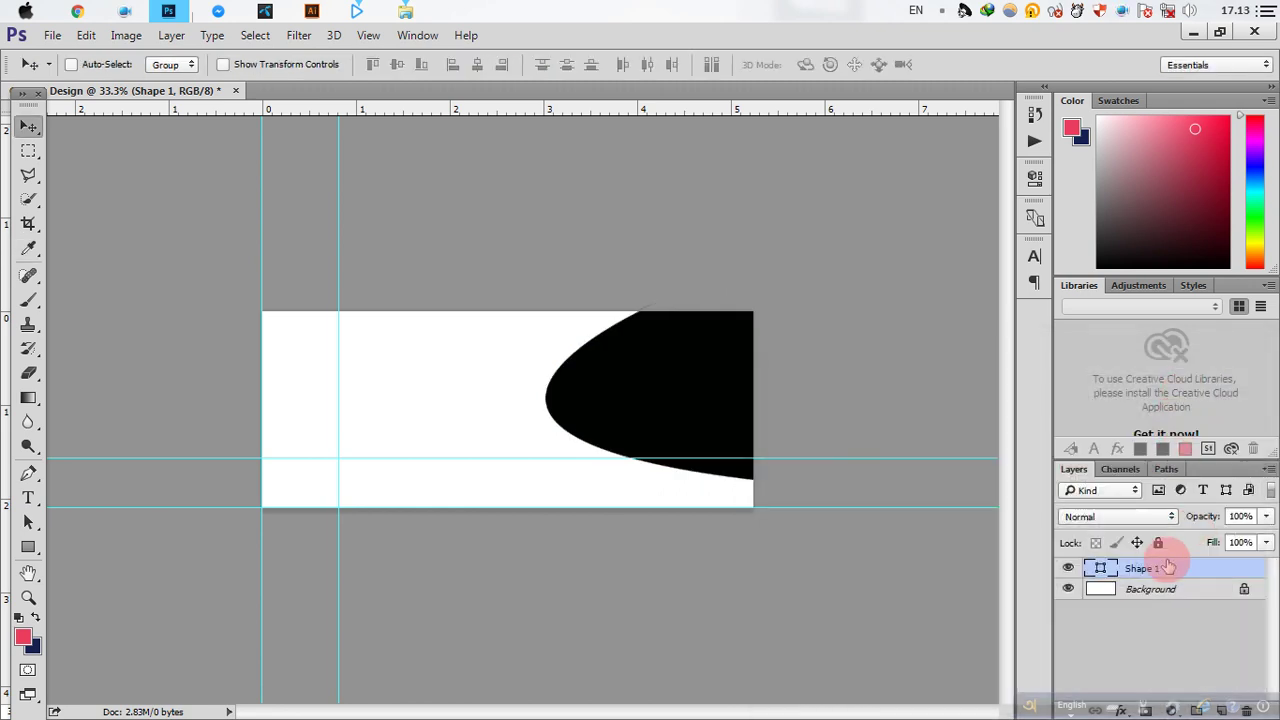
{"action": "left_click_drag", "start_coordinate": [1168, 567], "coordinate": [1197, 636]}
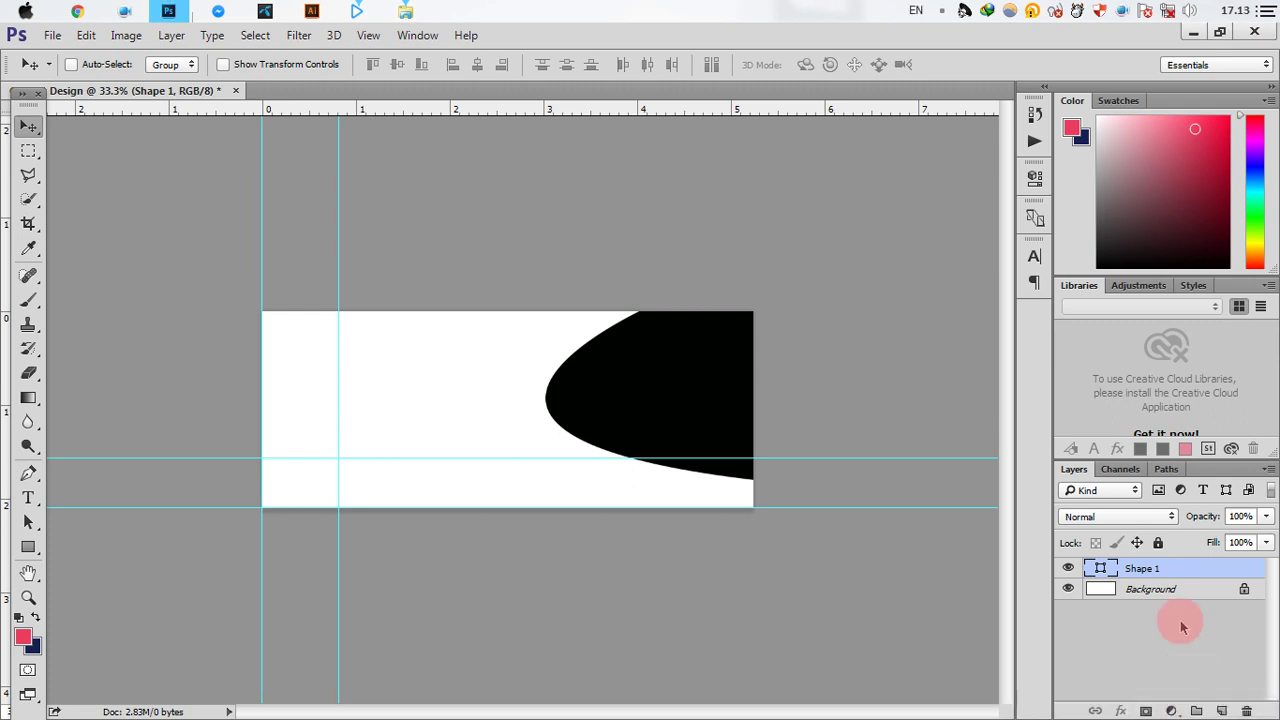
Duplicate Shape 1 and fill the copy with grey 868686.
{"action": "left_click_drag", "start_coordinate": [1180, 568], "coordinate": [1222, 711]}
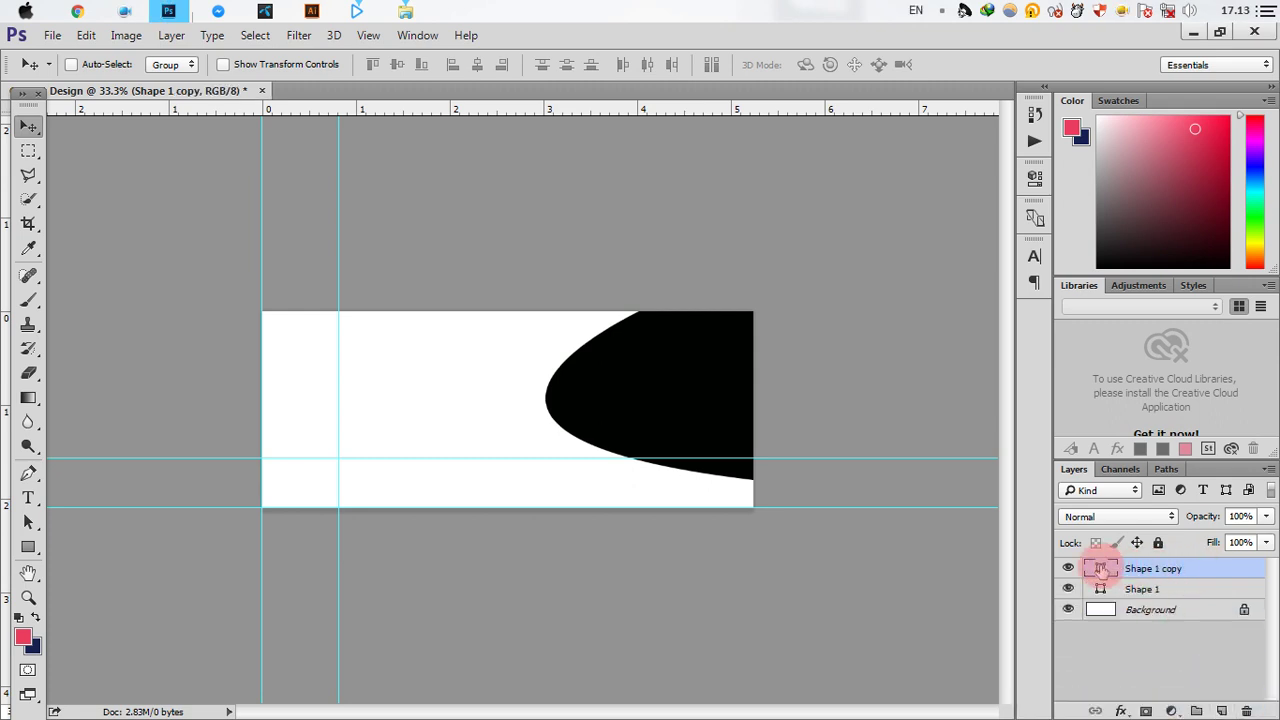
{"action": "double_click", "coordinate": [1099, 570]}
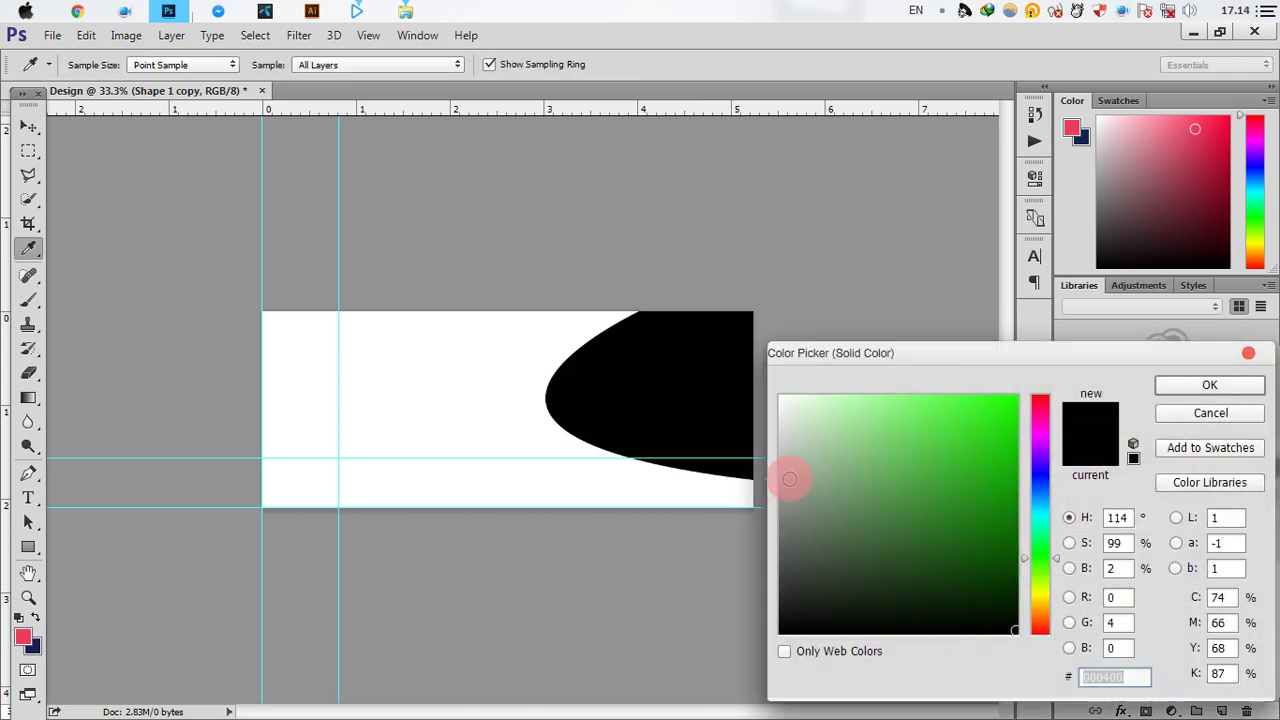
{"action": "left_click", "coordinate": [780, 506]}
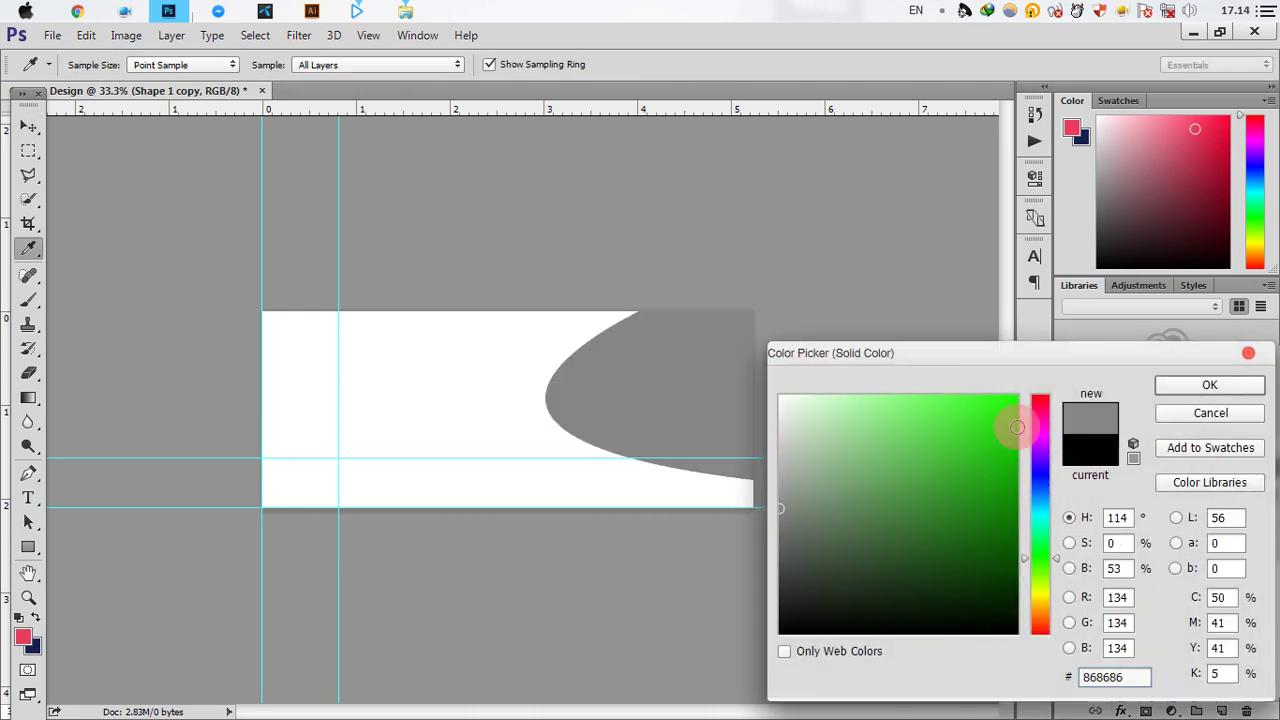
{"action": "left_click", "coordinate": [1178, 385]}
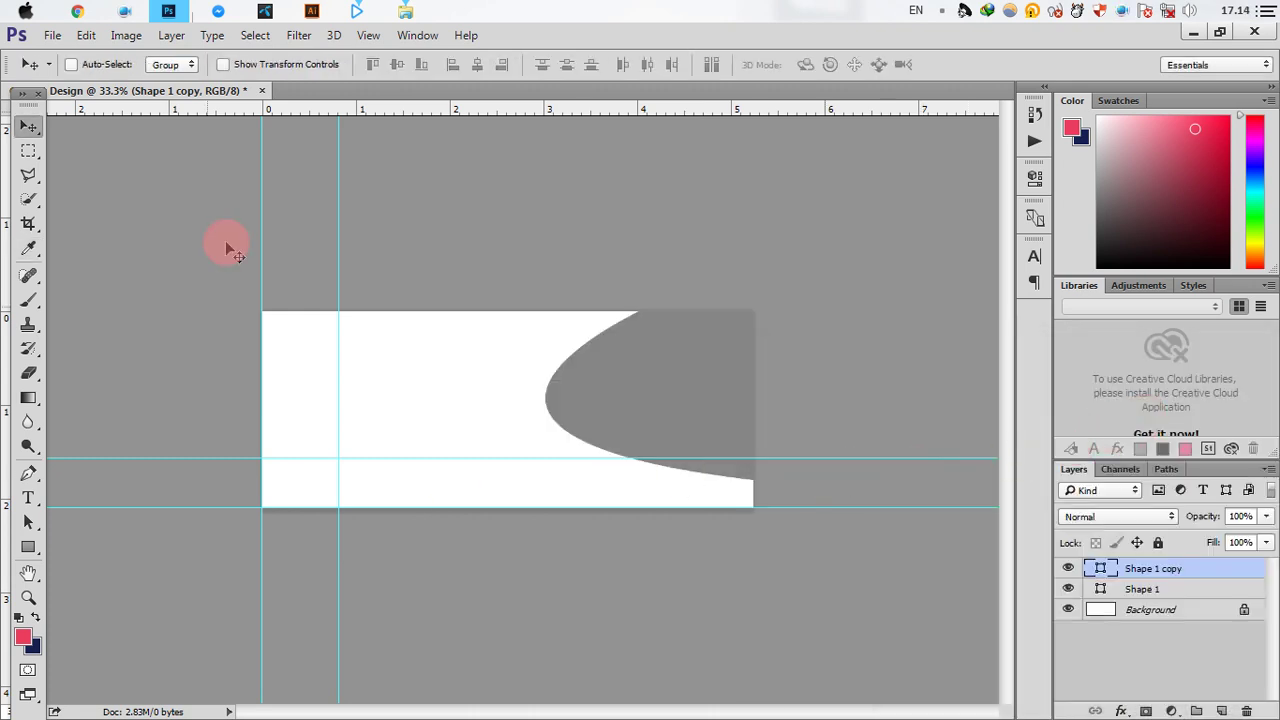
{"action": "left_click", "coordinate": [86, 35]}
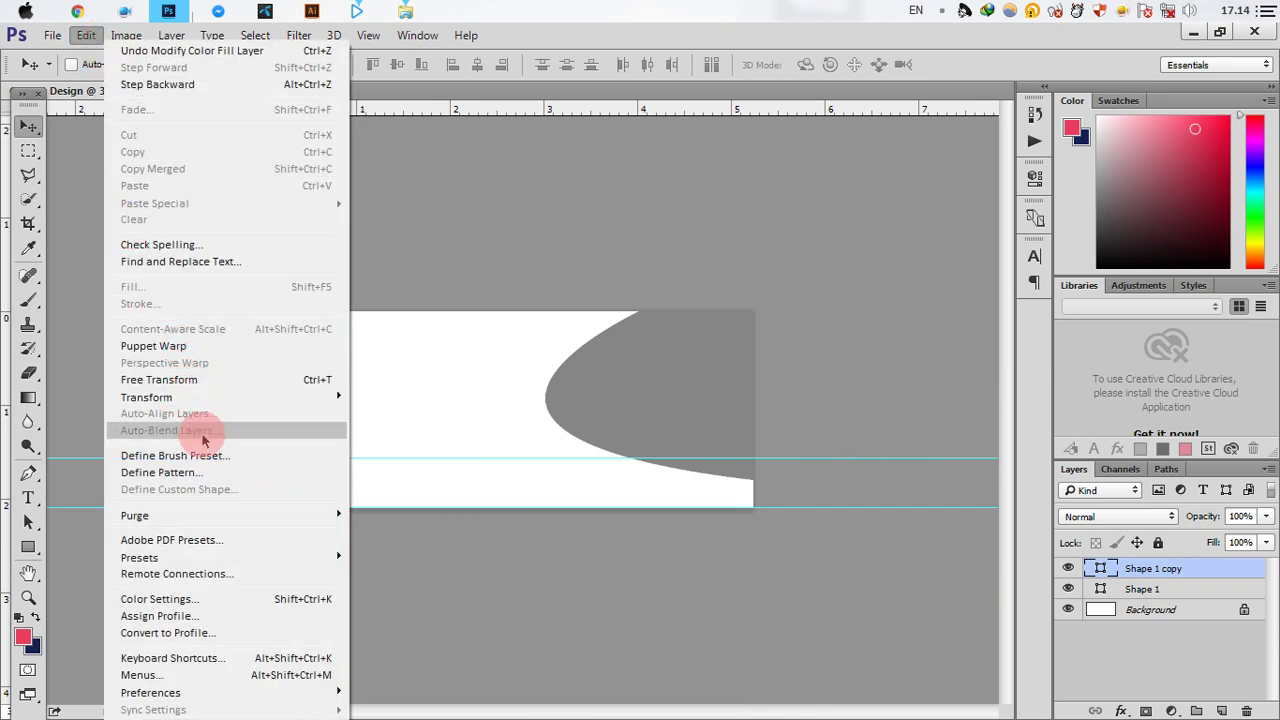
Free Transform the grey copy to squash it vertically.
{"action": "left_click", "coordinate": [188, 381]}
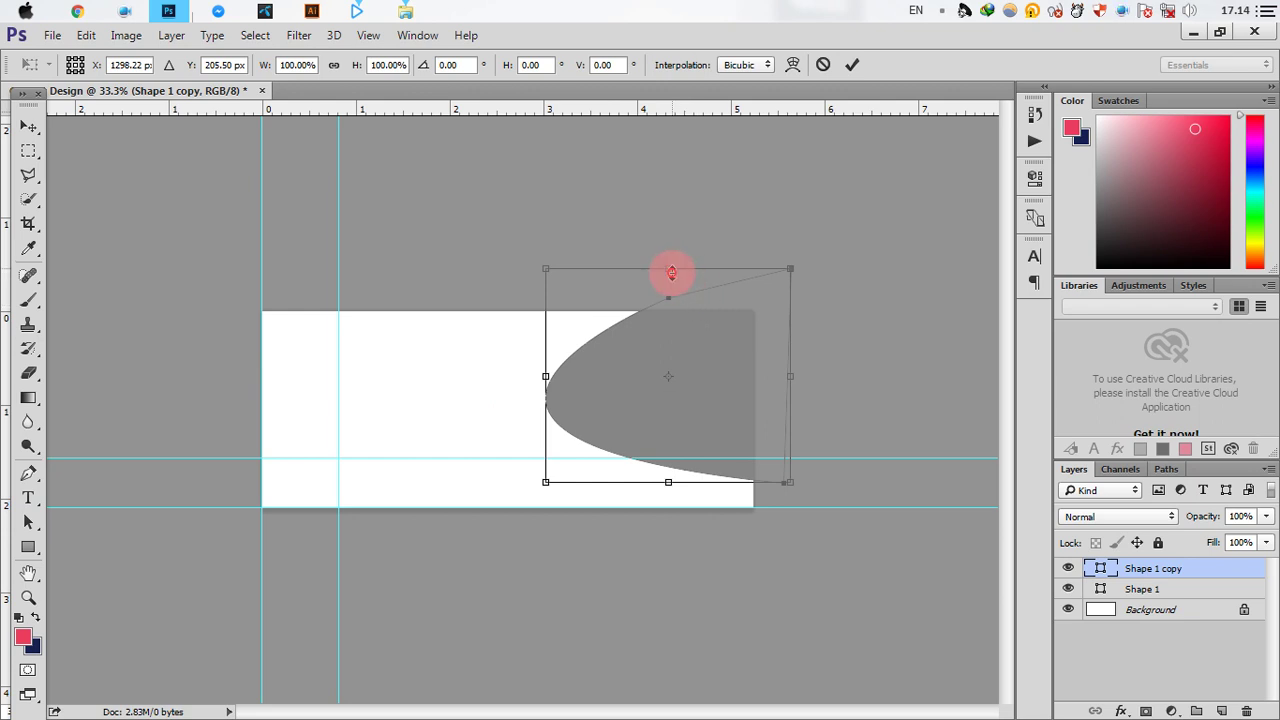
{"action": "left_click_drag", "start_coordinate": [671, 272], "coordinate": [671, 285]}
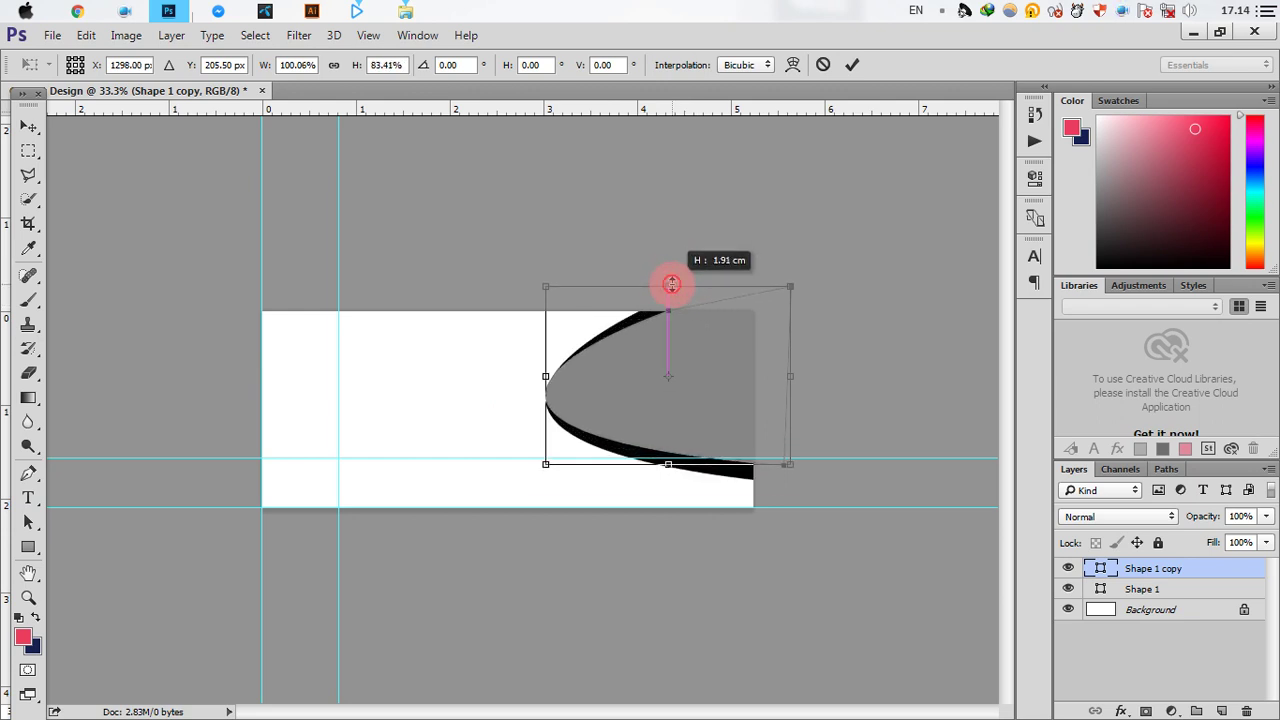
{"action": "left_click", "coordinate": [851, 64]}
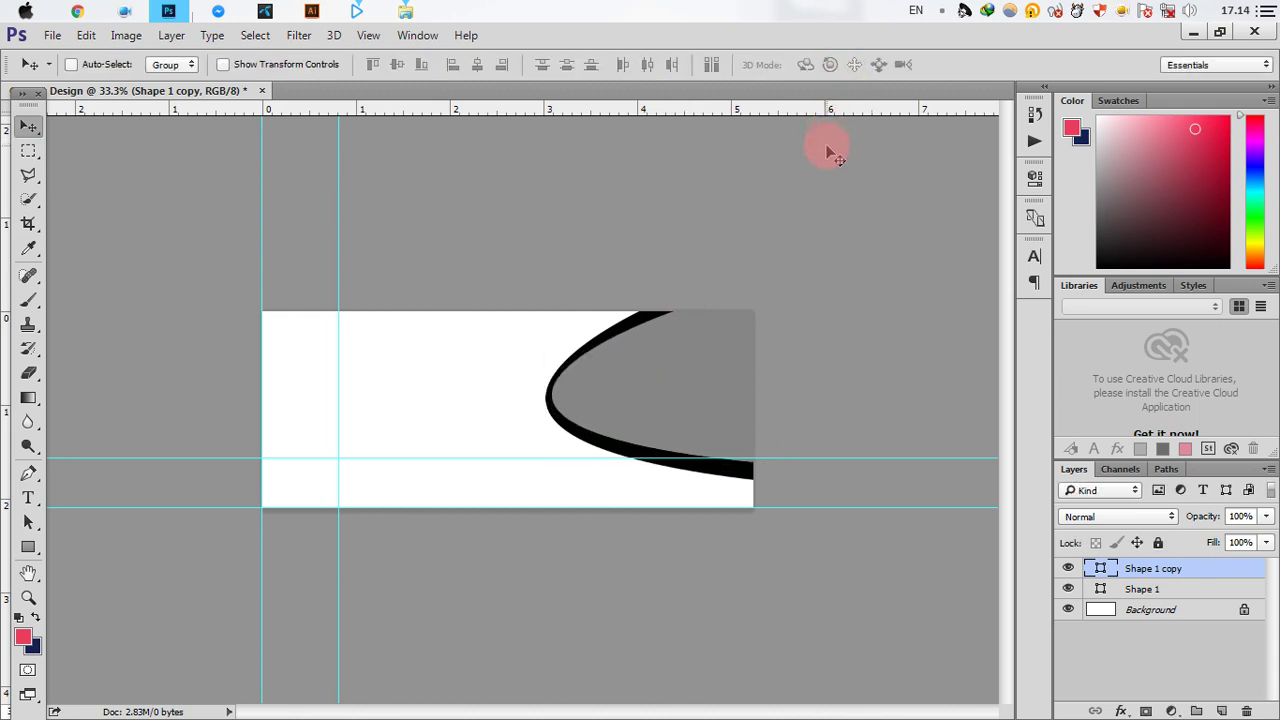
Re-transform the grey copy slightly taller, nudge it left and down, then select Shape 1.
{"action": "key", "text": "ctrl+t"}
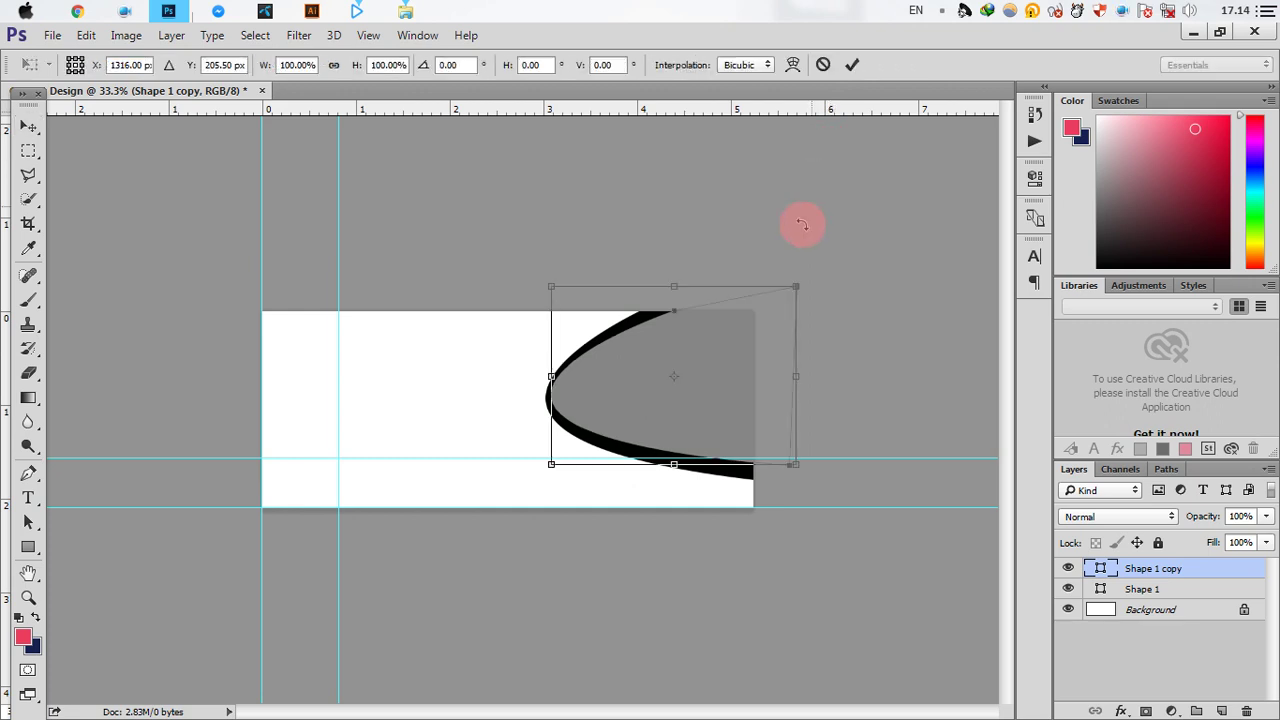
{"action": "key", "text": "ctrl+plus"}
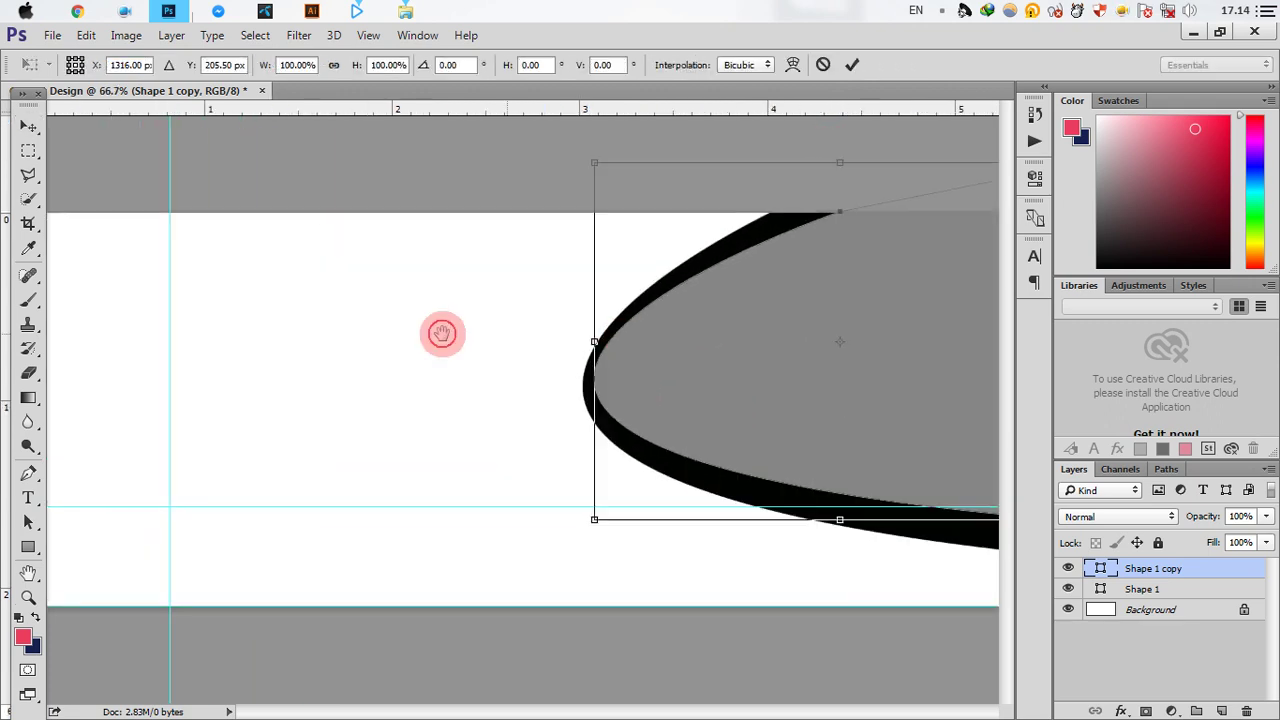
{"action": "left_click", "coordinate": [790, 342], "text": "ctrl"}
{"action": "mouse_move", "coordinate": [877, 364]}
{"action": "left_mouse_down"}
{"action": "mouse_move", "coordinate": [503, 417]}
{"action": "mouse_move", "coordinate": [531, 371]}
{"action": "left_mouse_up"}
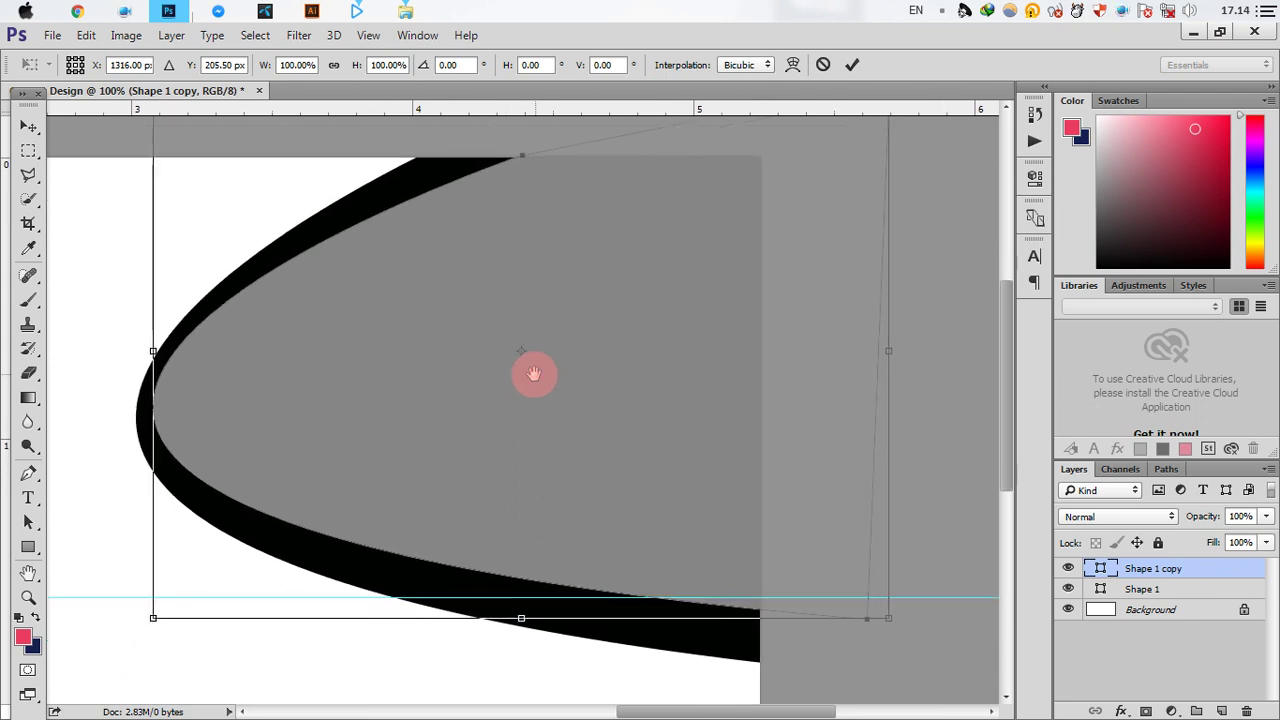
{"action": "left_click_drag", "start_coordinate": [521, 618], "coordinate": [517, 631]}
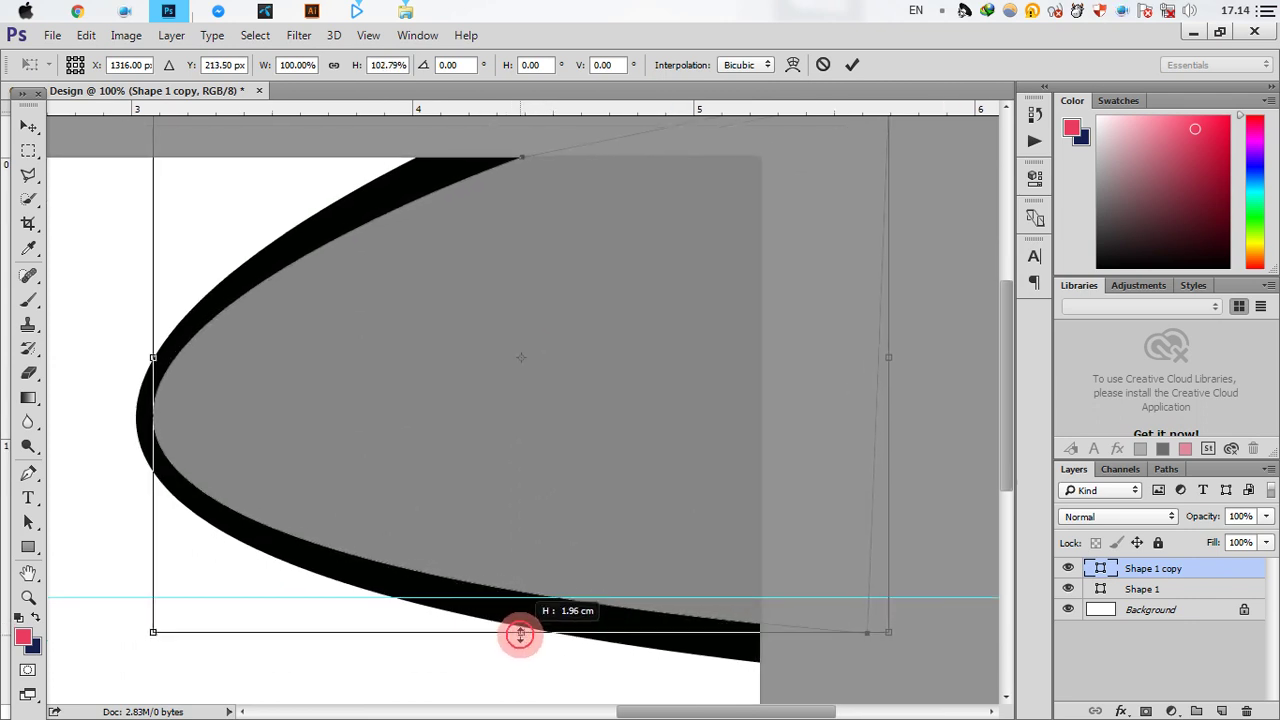
{"action": "key", "text": "Left"}
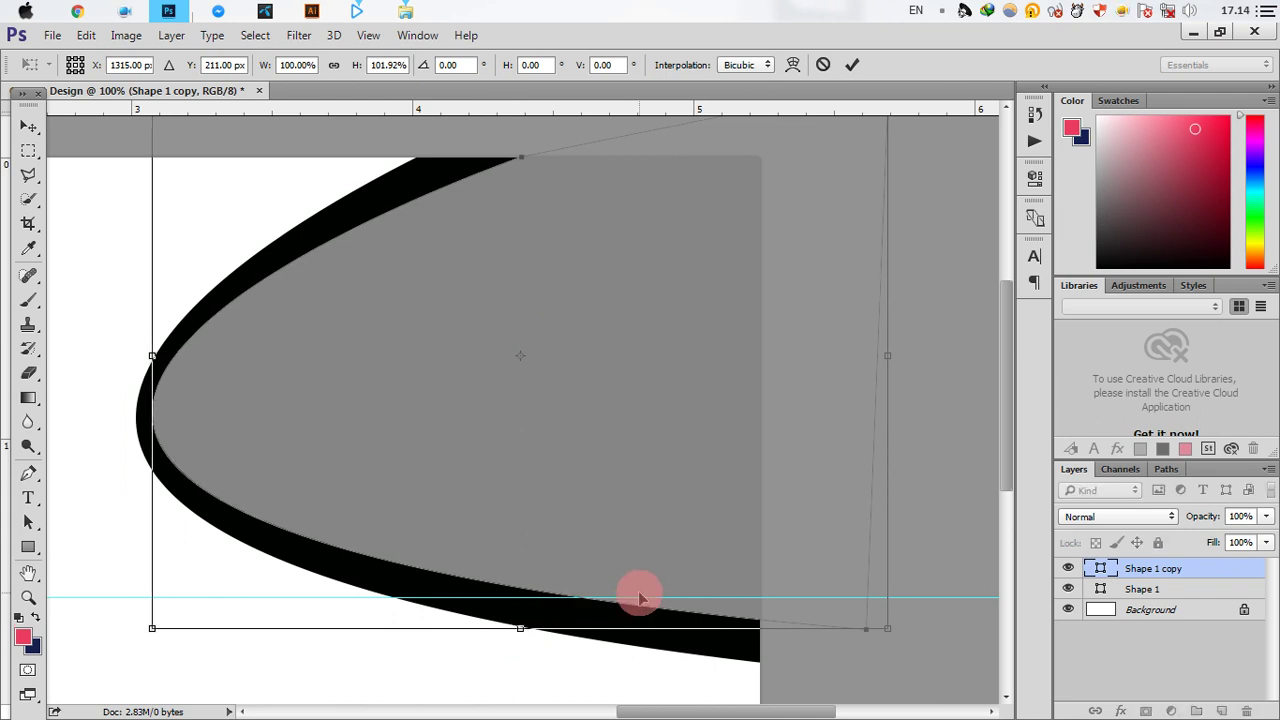
{"action": "key", "text": "Left"}
{"action": "key", "text": "Left"}
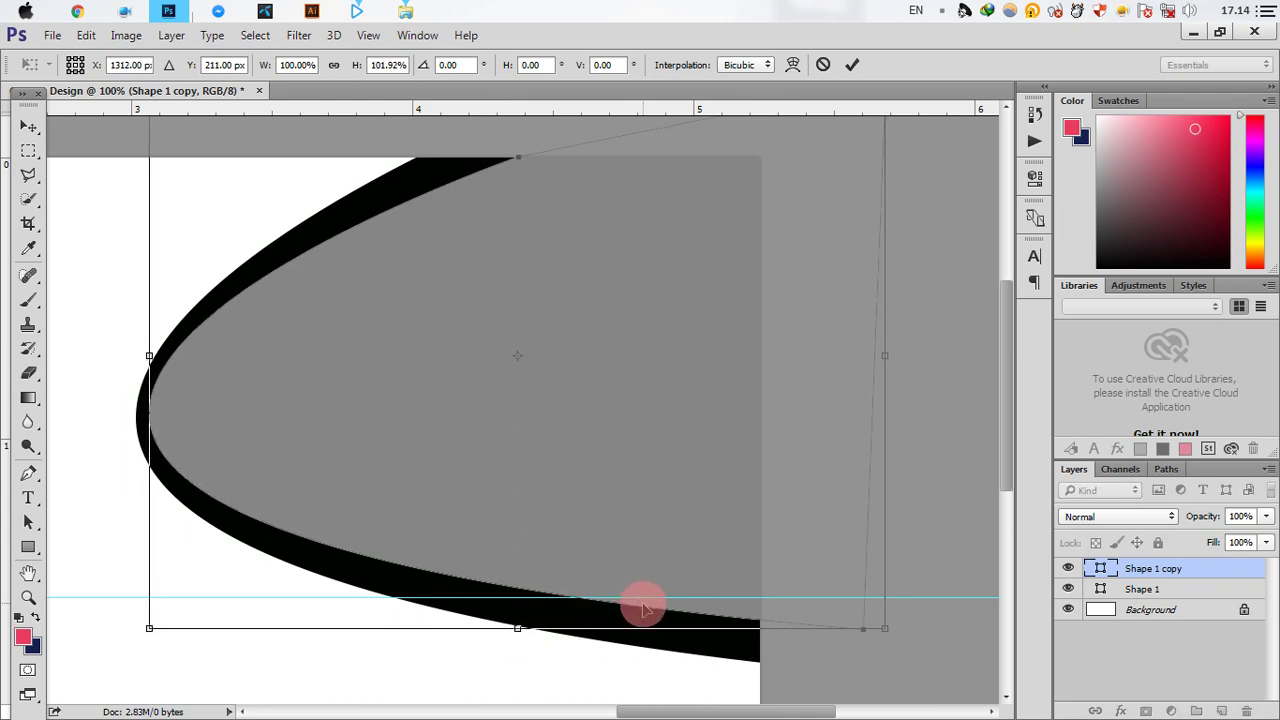
{"action": "left_click_drag", "start_coordinate": [645, 610], "coordinate": [645, 611]}
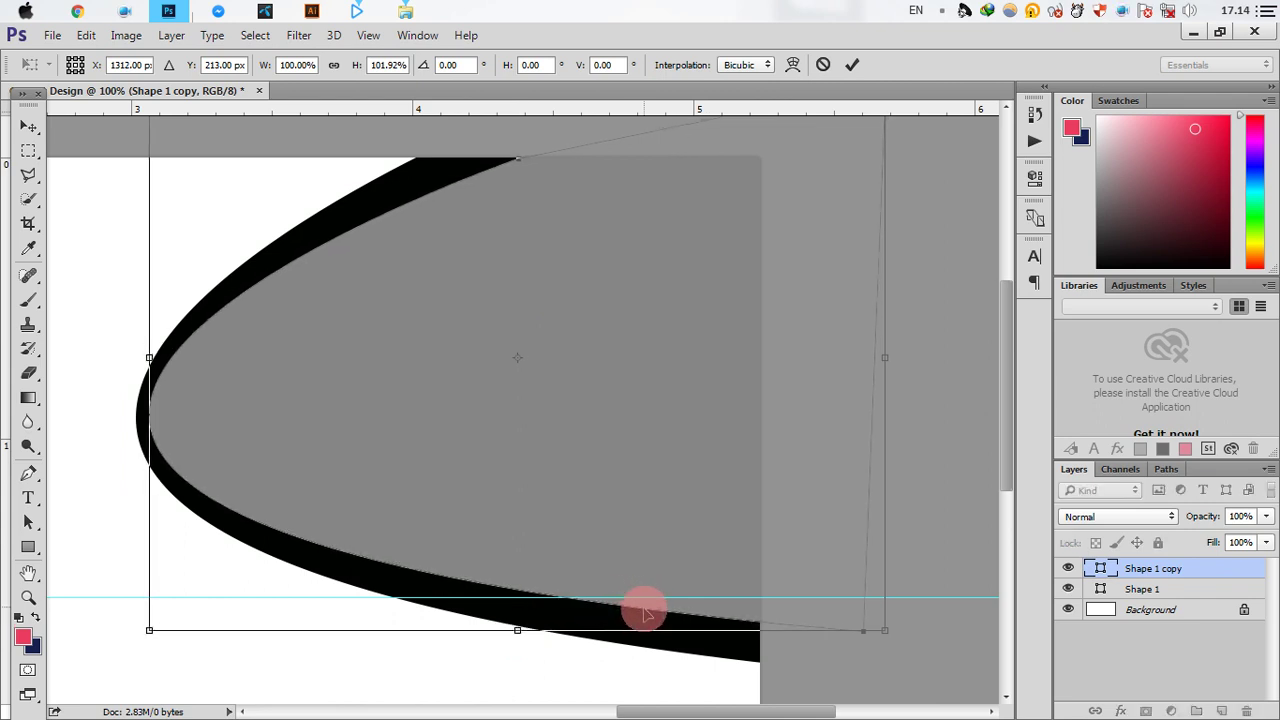
{"action": "left_click", "coordinate": [852, 64]}
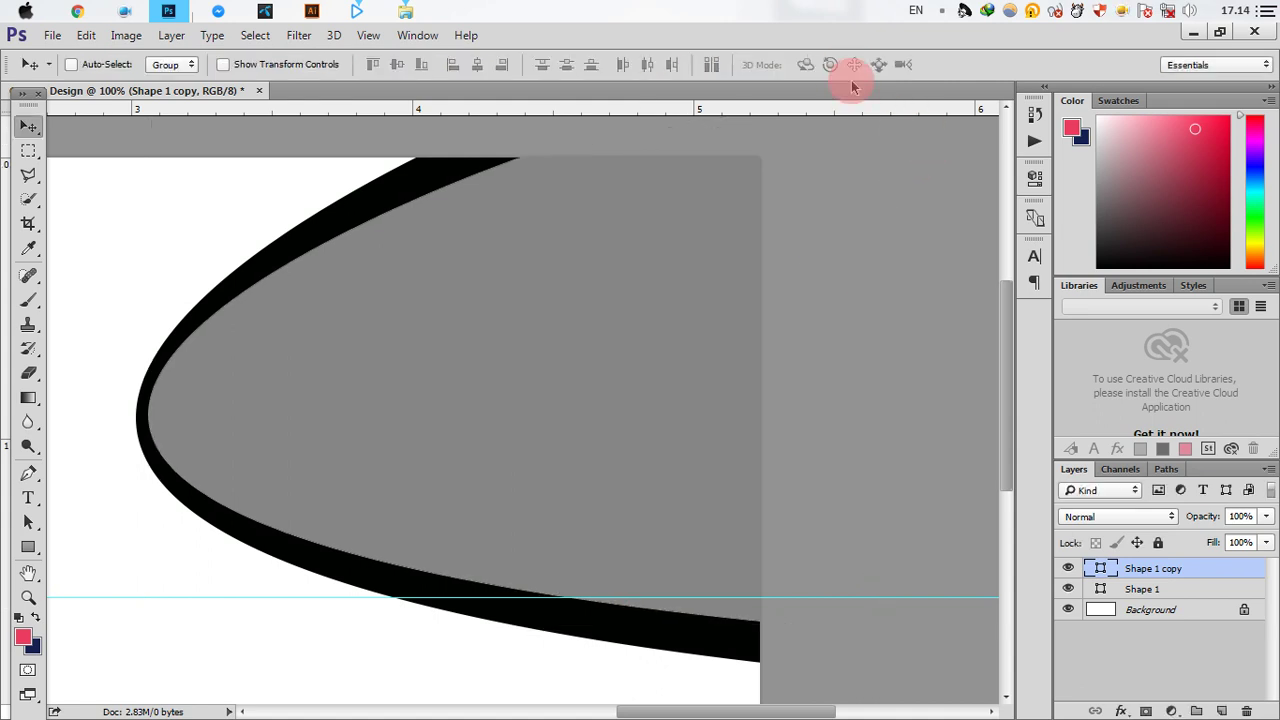
{"action": "left_click", "coordinate": [391, 402], "text": "alt"}
{"action": "left_click", "coordinate": [609, 400], "text": "alt"}
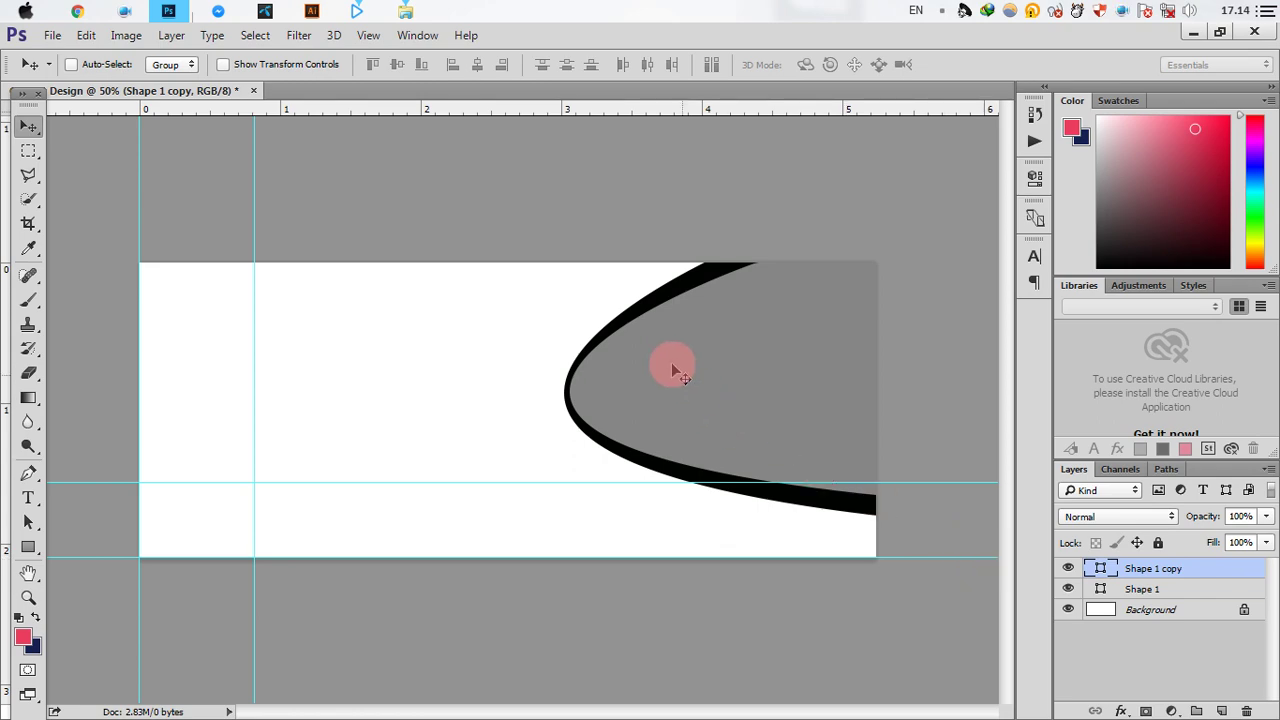
{"action": "left_click", "coordinate": [1212, 593]}
Turn on a Gradient Overlay in Shape 1's layer style.
{"action": "double_click", "coordinate": [1227, 593]}
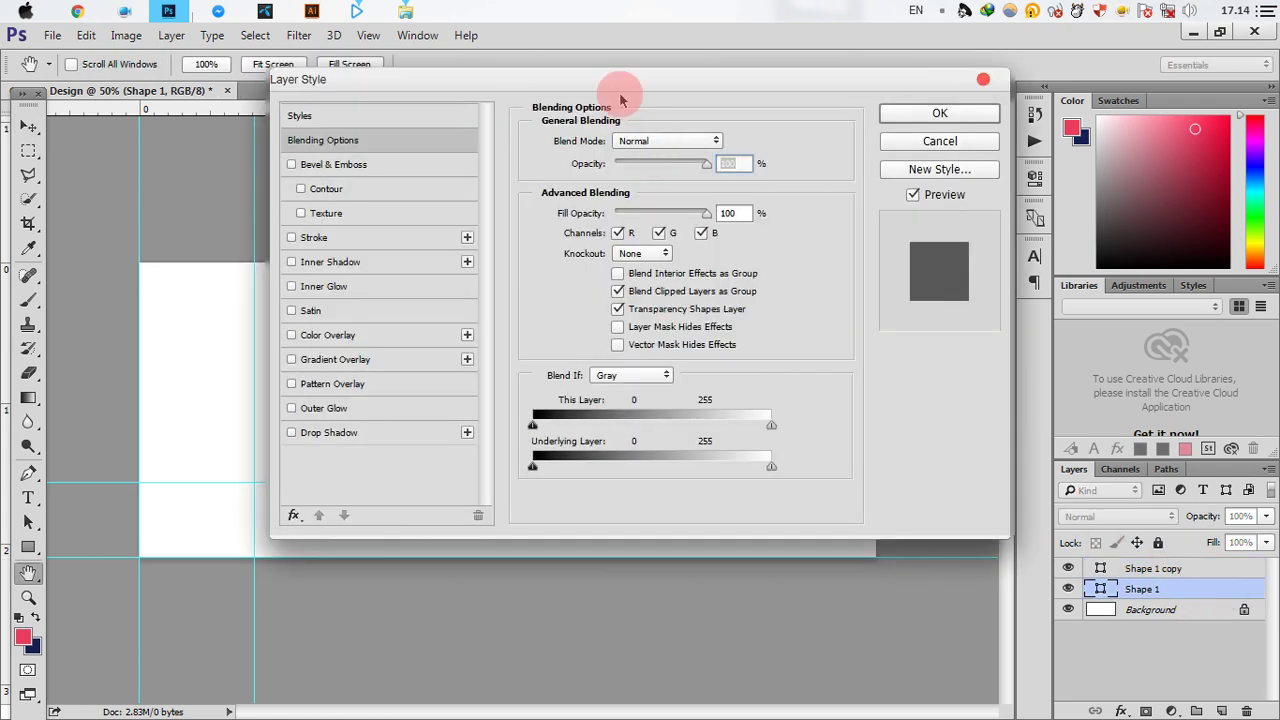
{"action": "mouse_move", "coordinate": [618, 82]}
{"action": "left_mouse_down"}
{"action": "mouse_move", "coordinate": [980, 370]}
{"action": "mouse_move", "coordinate": [343, 240]}
{"action": "mouse_move", "coordinate": [771, 214]}
{"action": "mouse_move", "coordinate": [523, 183]}
{"action": "mouse_move", "coordinate": [290, 207]}
{"action": "mouse_move", "coordinate": [377, 217]}
{"action": "left_mouse_up"}
{"action": "left_click", "coordinate": [128, 491]}
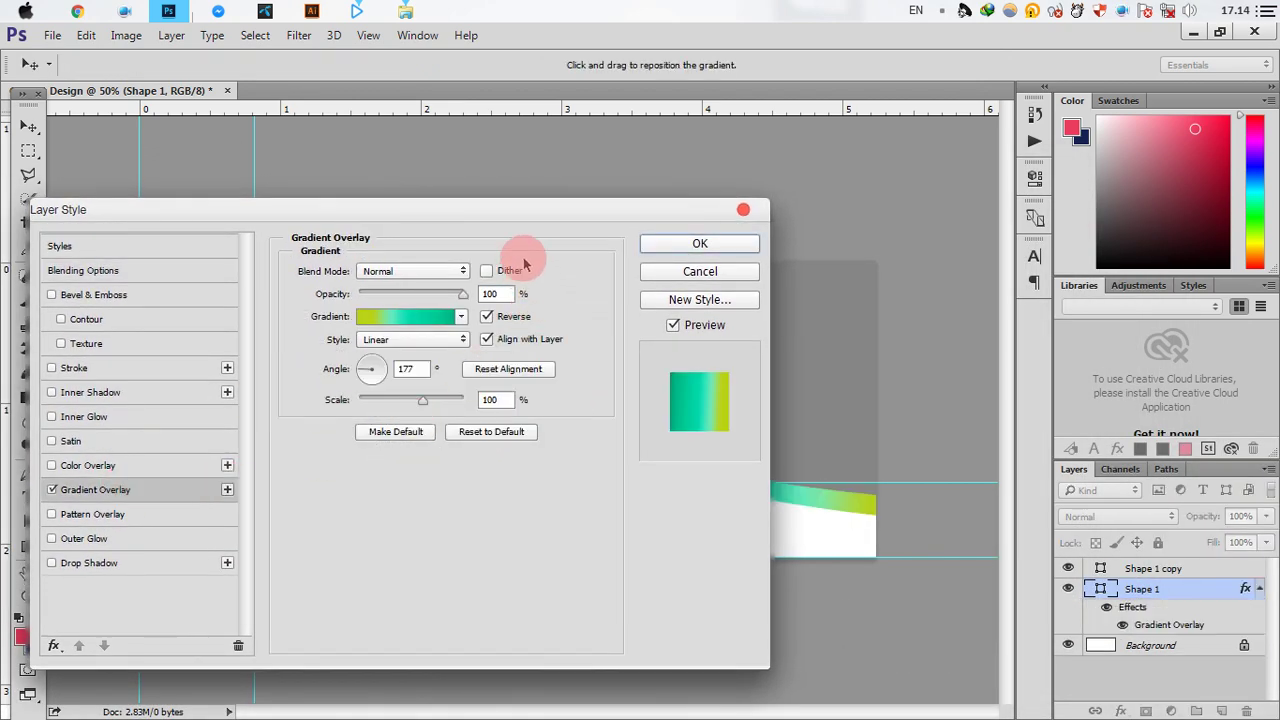
{"action": "mouse_move", "coordinate": [521, 215]}
{"action": "left_mouse_down"}
{"action": "mouse_move", "coordinate": [207, 430]}
{"action": "mouse_move", "coordinate": [216, 358]}
{"action": "left_mouse_up"}
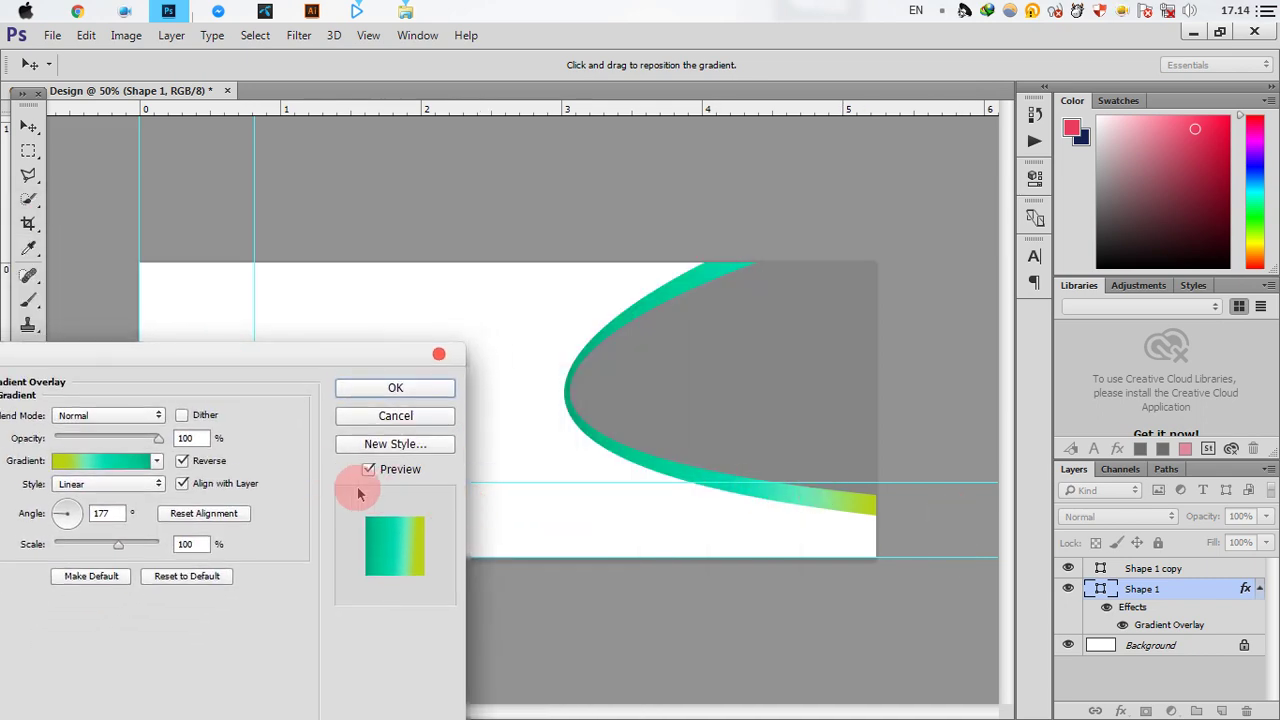
Pick a green-turquoise gradient preset and apply the overlay at 177°, reversed.
{"action": "left_click", "coordinate": [118, 462]}
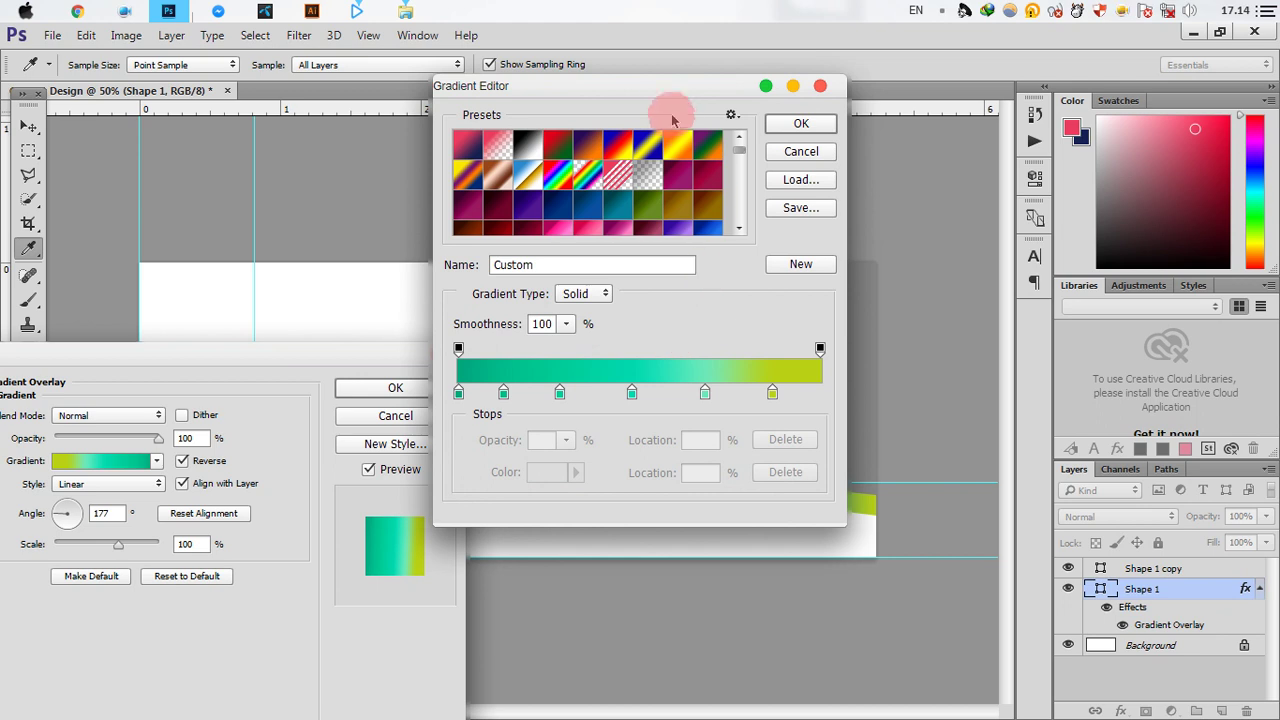
{"action": "left_click_drag", "start_coordinate": [634, 90], "coordinate": [212, 241]}
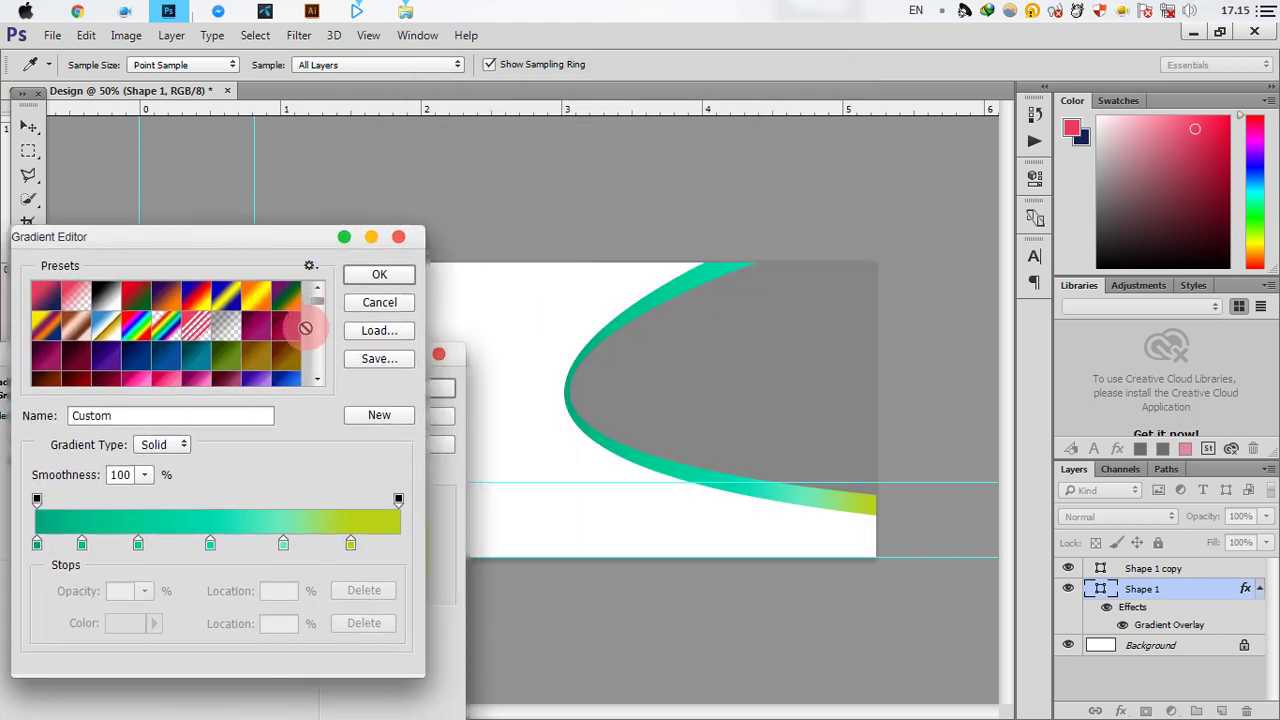
{"action": "left_click", "coordinate": [198, 365]}
{"action": "scroll", "coordinate": [213, 366], "scroll_direction": "down", "scroll_amount": 2}
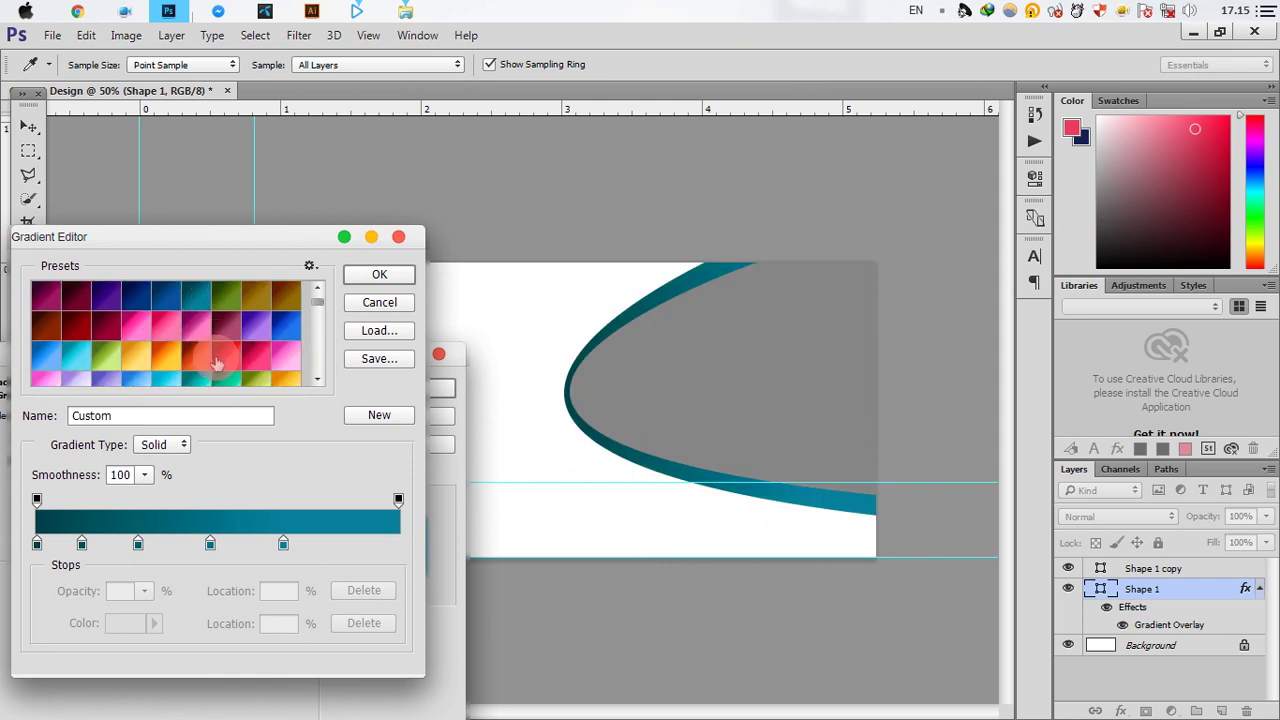
{"action": "scroll", "coordinate": [218, 362], "scroll_direction": "down", "scroll_amount": 2}
{"action": "scroll", "coordinate": [222, 356], "scroll_direction": "down", "scroll_amount": 2}
{"action": "scroll", "coordinate": [227, 348], "scroll_direction": "down", "scroll_amount": 2}
{"action": "left_click", "coordinate": [227, 347]}
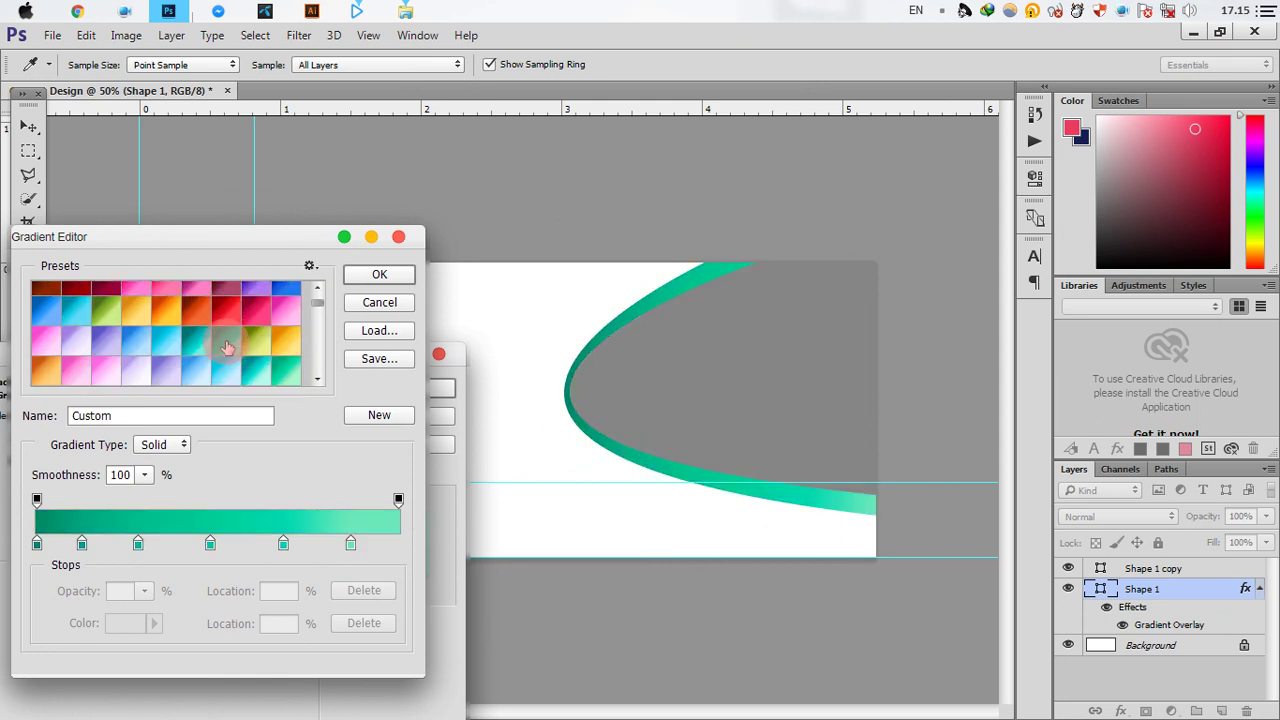
{"action": "left_click", "coordinate": [514, 372]}
{"action": "left_click", "coordinate": [388, 285]}
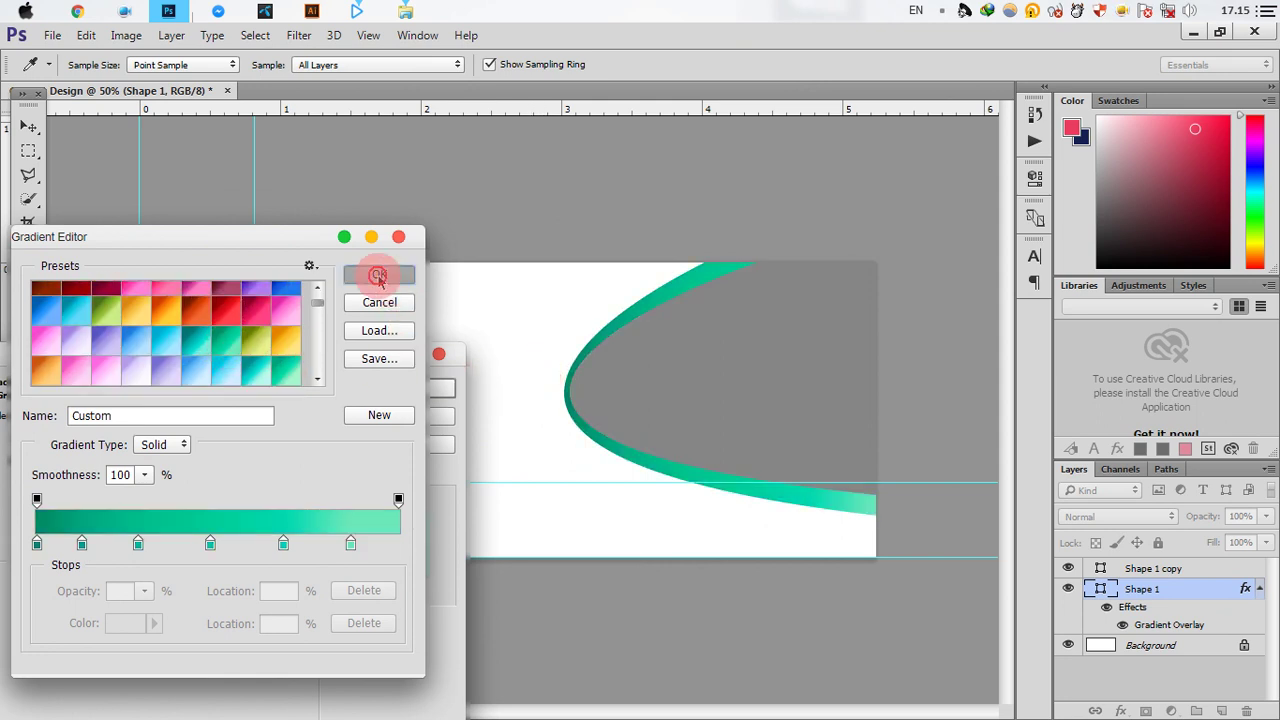
{"action": "left_click", "coordinate": [424, 383]}
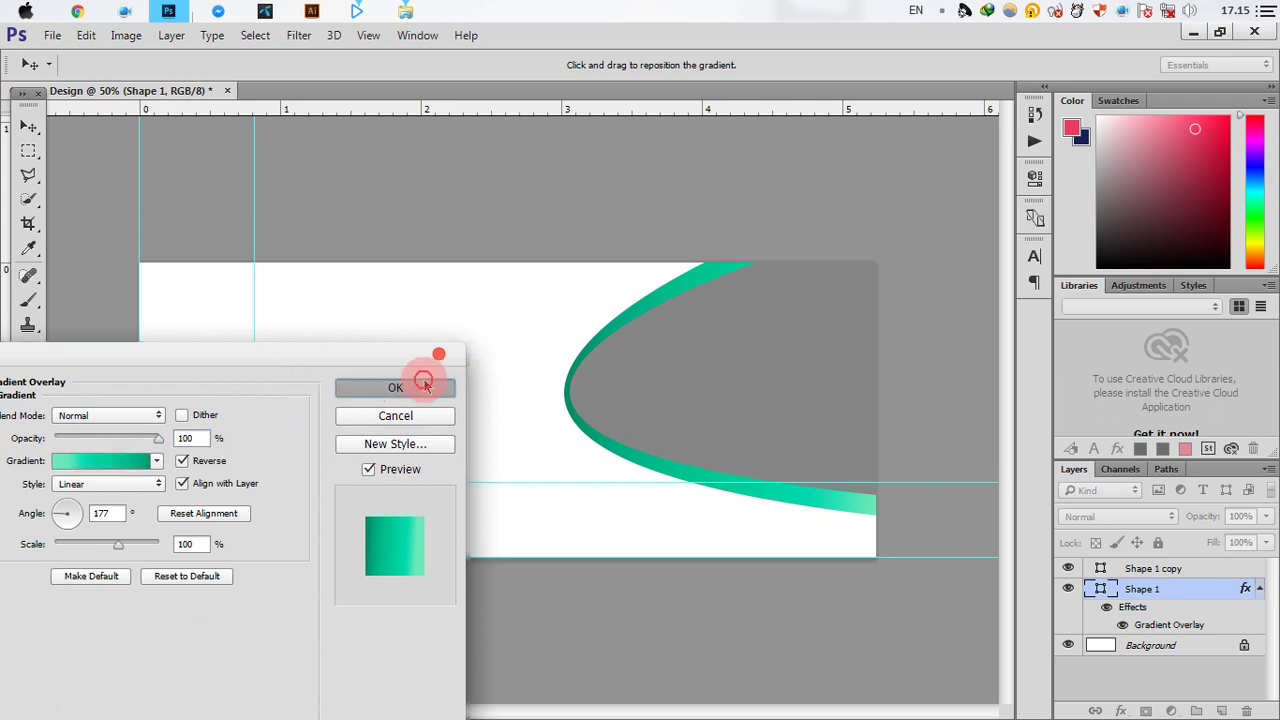
{"action": "left_click", "coordinate": [1190, 570]}
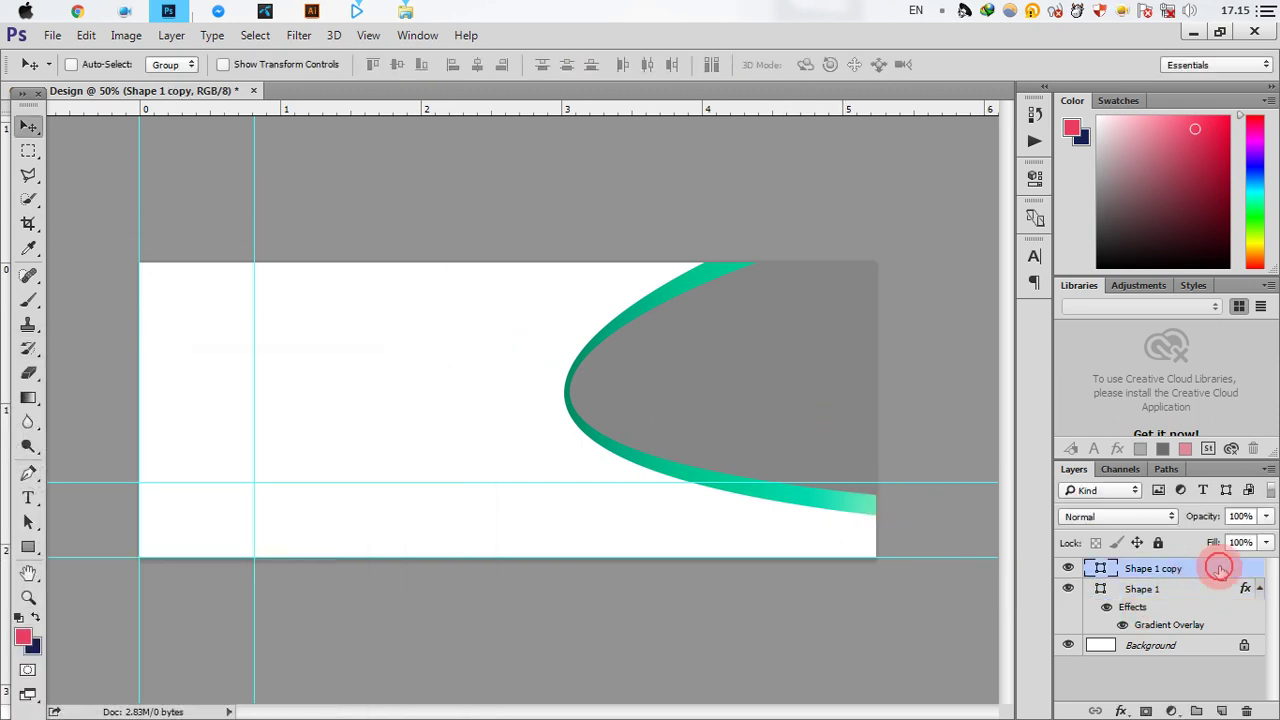
Change the Shape 1 copy fill from grey to dark navy blue.
{"action": "left_click", "coordinate": [1100, 568]}
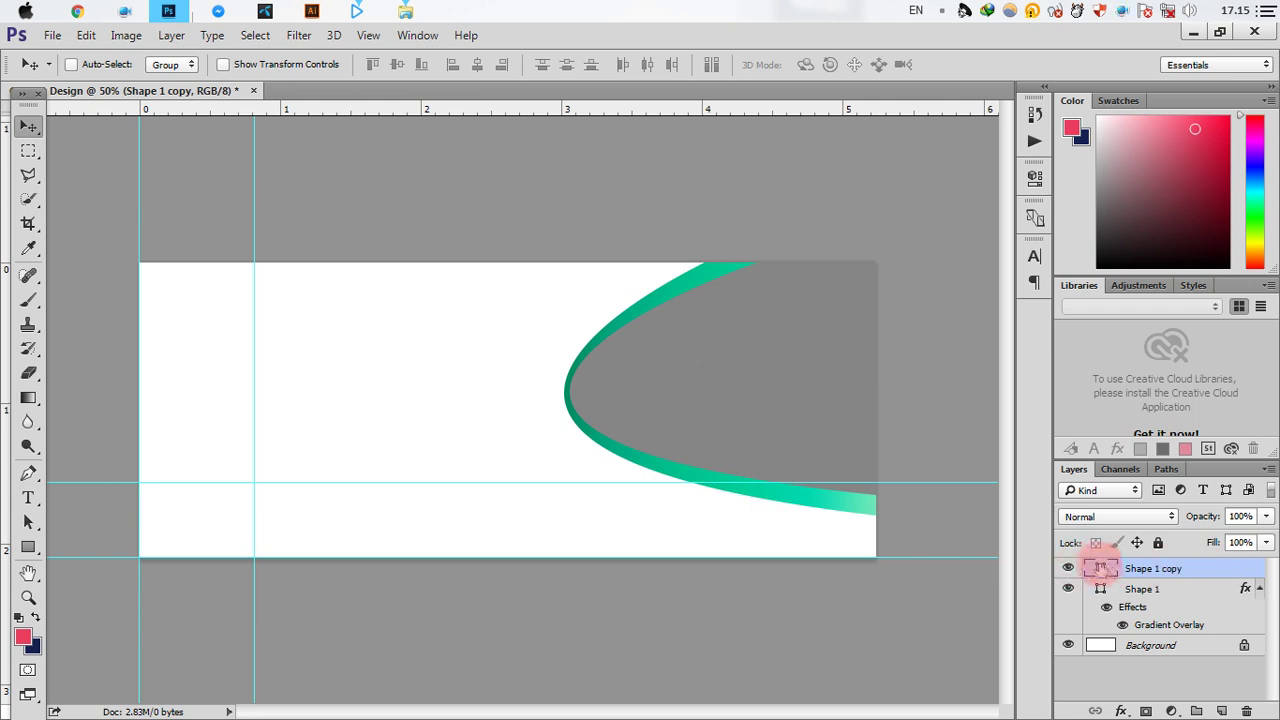
{"action": "double_click", "coordinate": [1108, 568]}
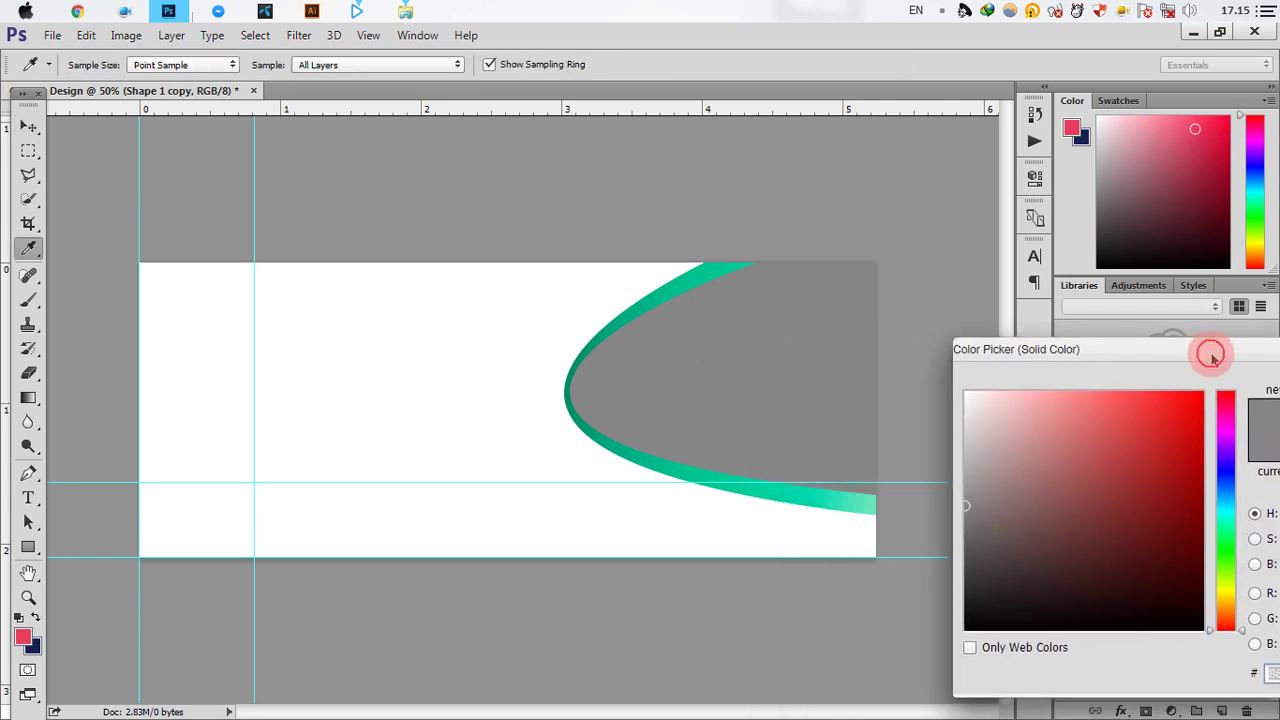
{"action": "left_click_drag", "start_coordinate": [1027, 366], "coordinate": [1189, 362]}
{"action": "left_click", "coordinate": [1202, 484]}
{"action": "left_click", "coordinate": [1180, 537]}
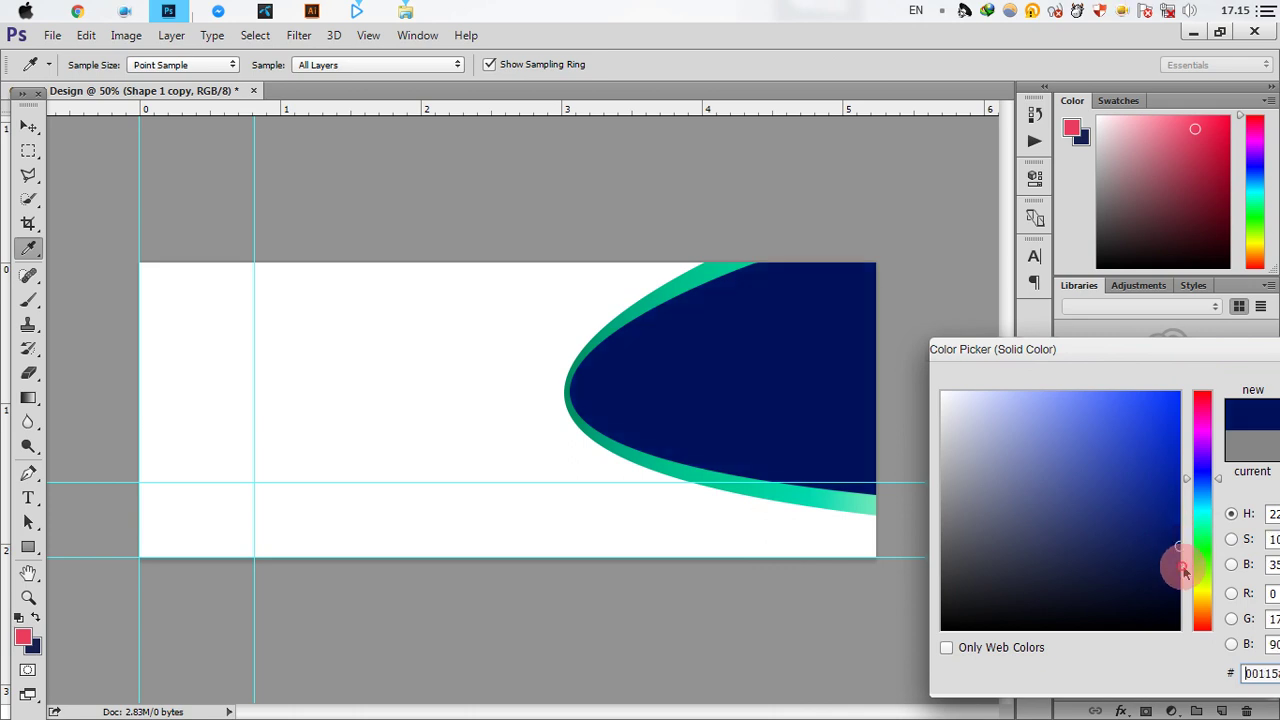
{"action": "left_click", "coordinate": [1185, 567]}
{"action": "left_click", "coordinate": [1231, 513]}
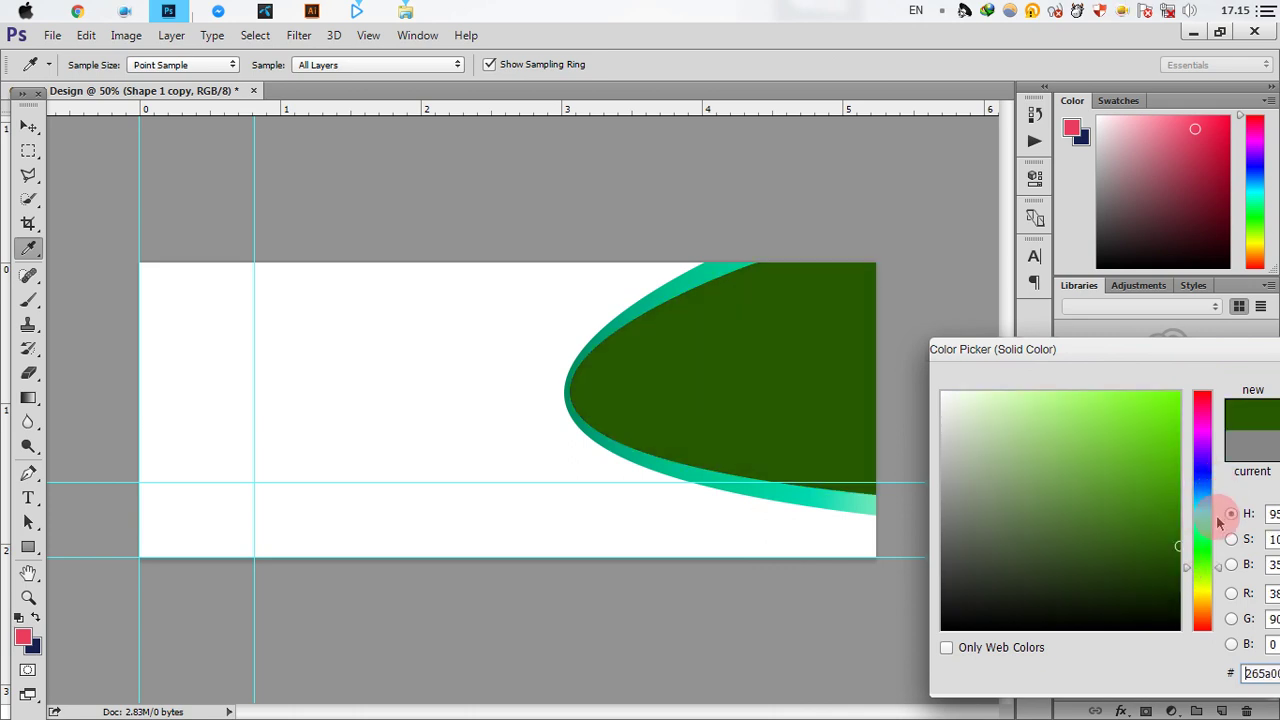
{"action": "left_click_drag", "start_coordinate": [1208, 538], "coordinate": [1204, 500]}
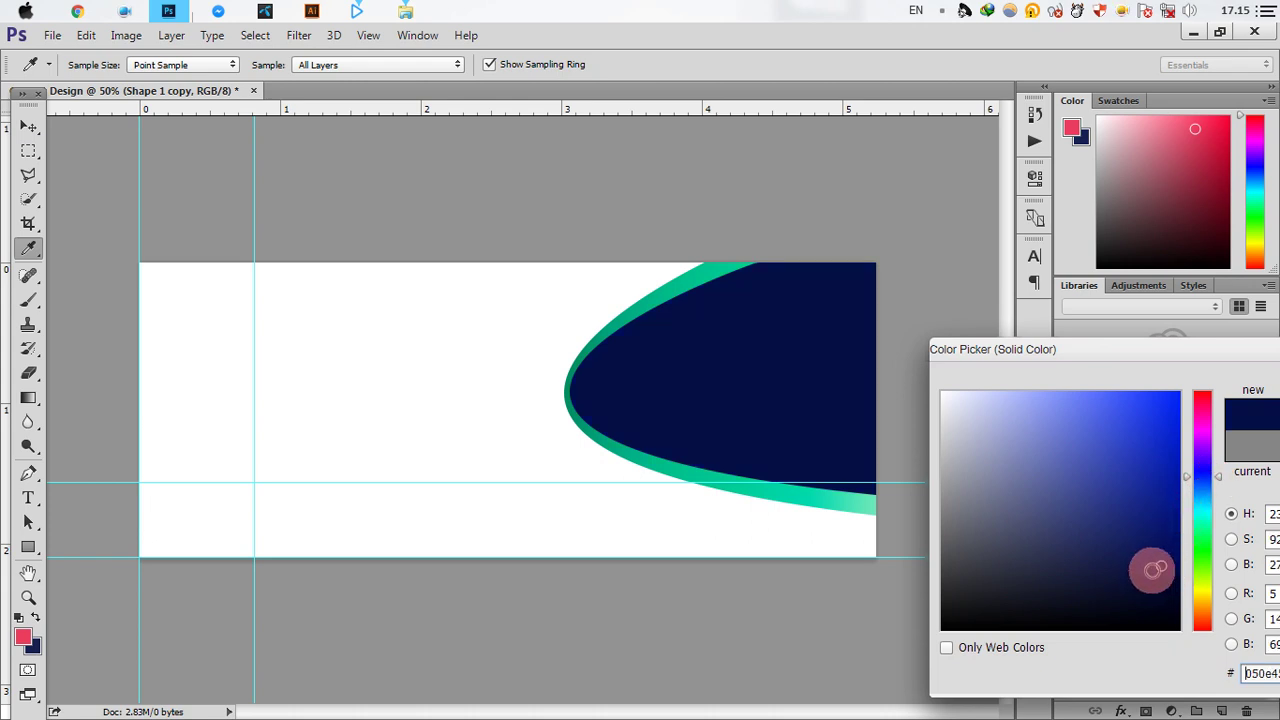
{"action": "left_click_drag", "start_coordinate": [1203, 350], "coordinate": [445, 508]}
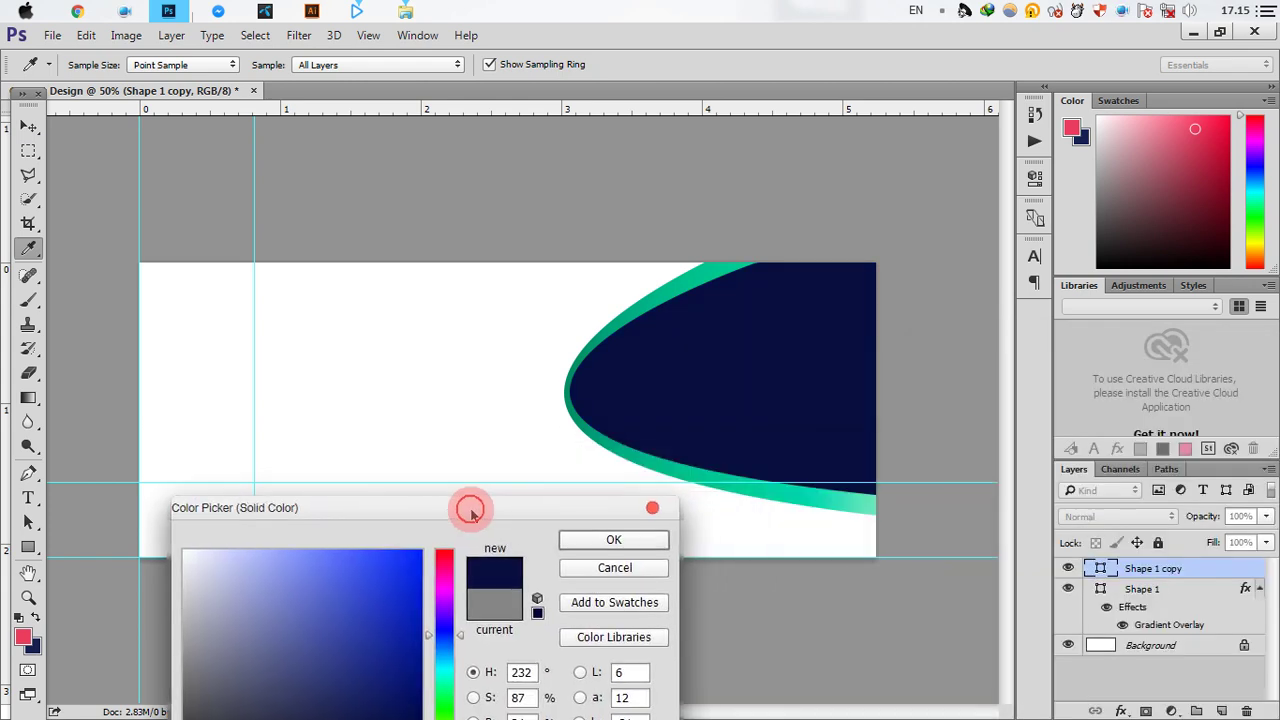
{"action": "left_click", "coordinate": [631, 538]}
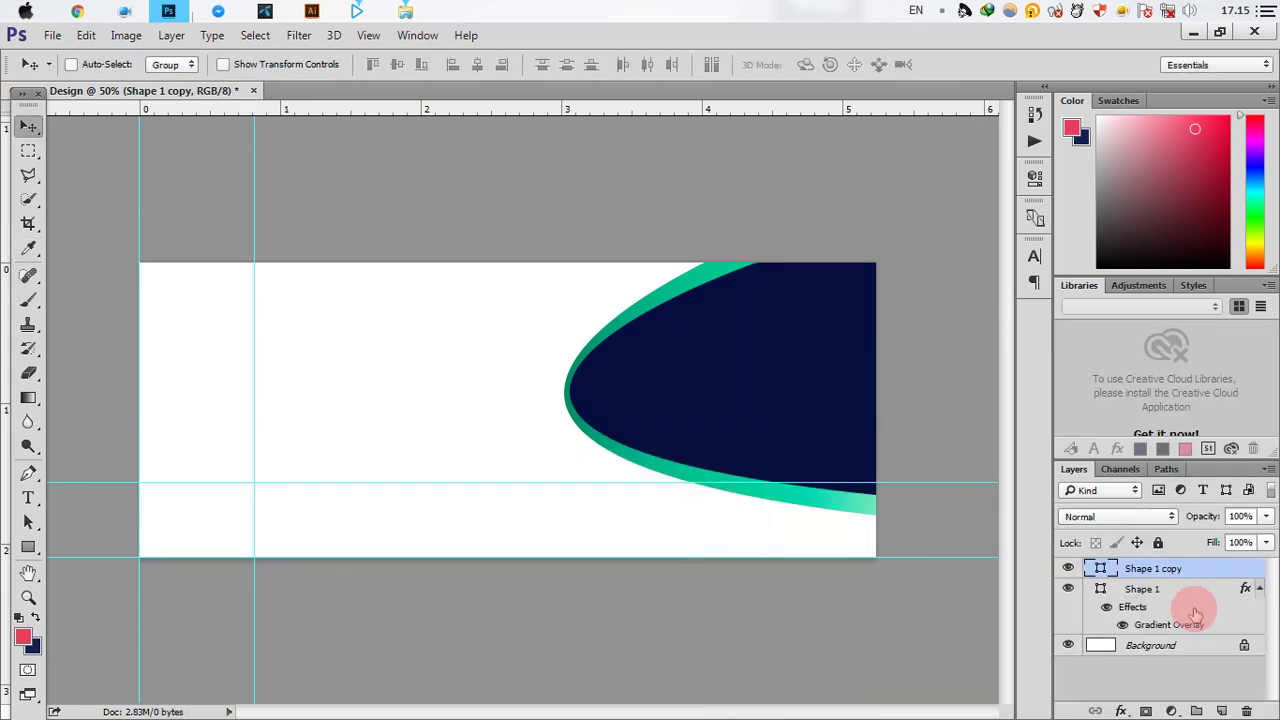
Add a Pattern Overlay to Shape 1 copy using the diagonal lines pattern.
{"action": "double_click", "coordinate": [1237, 577]}
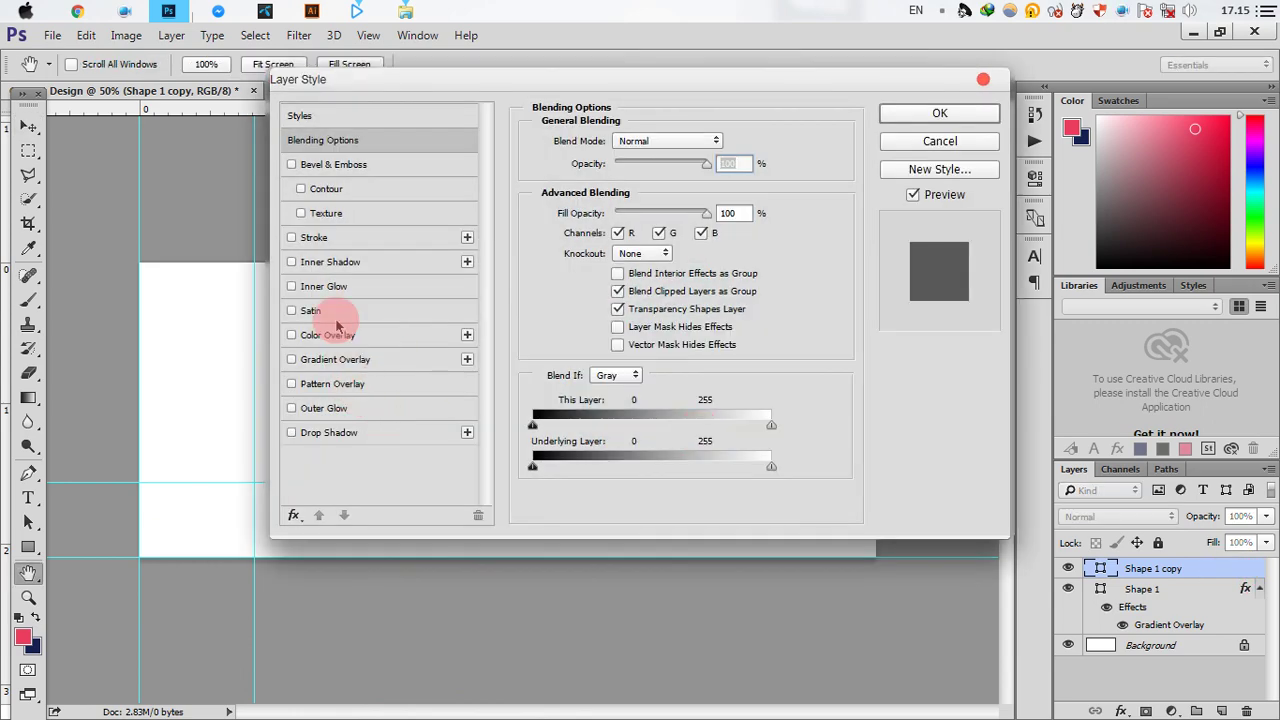
{"action": "left_click", "coordinate": [343, 386]}
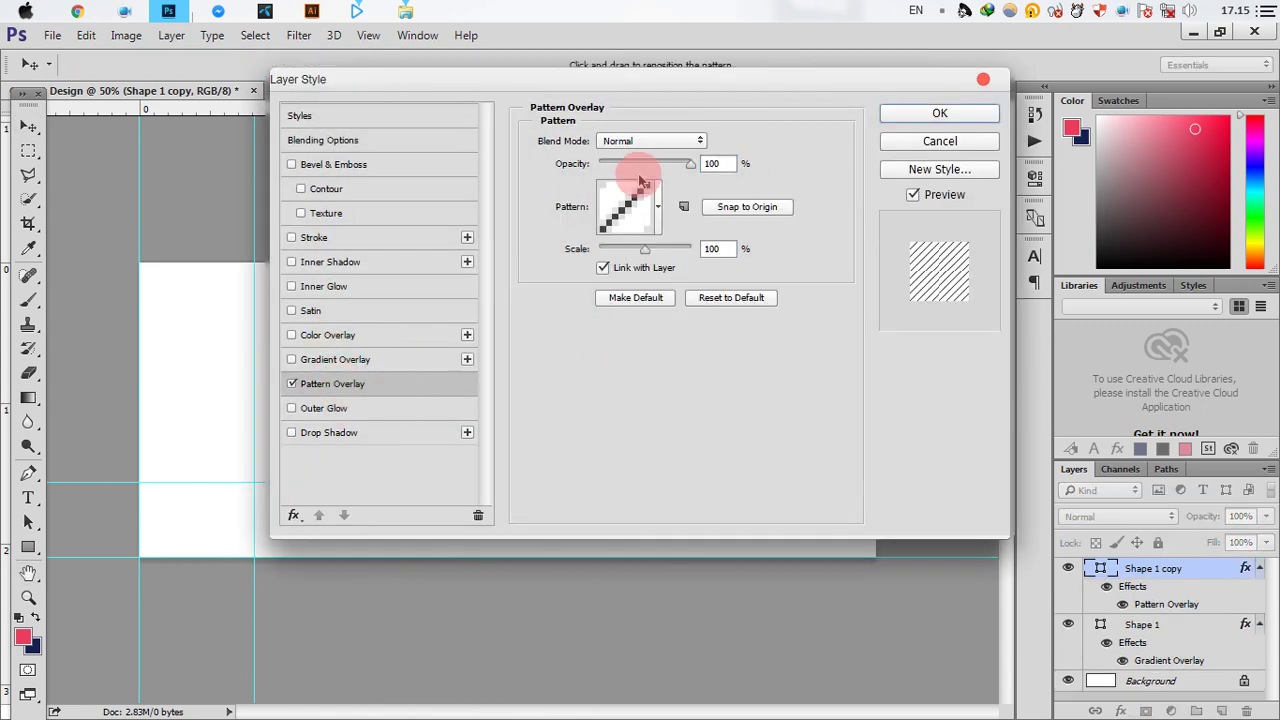
{"action": "mouse_move", "coordinate": [659, 84]}
{"action": "left_mouse_down"}
{"action": "mouse_move", "coordinate": [306, 450]}
{"action": "mouse_move", "coordinate": [263, 272]}
{"action": "left_mouse_up"}
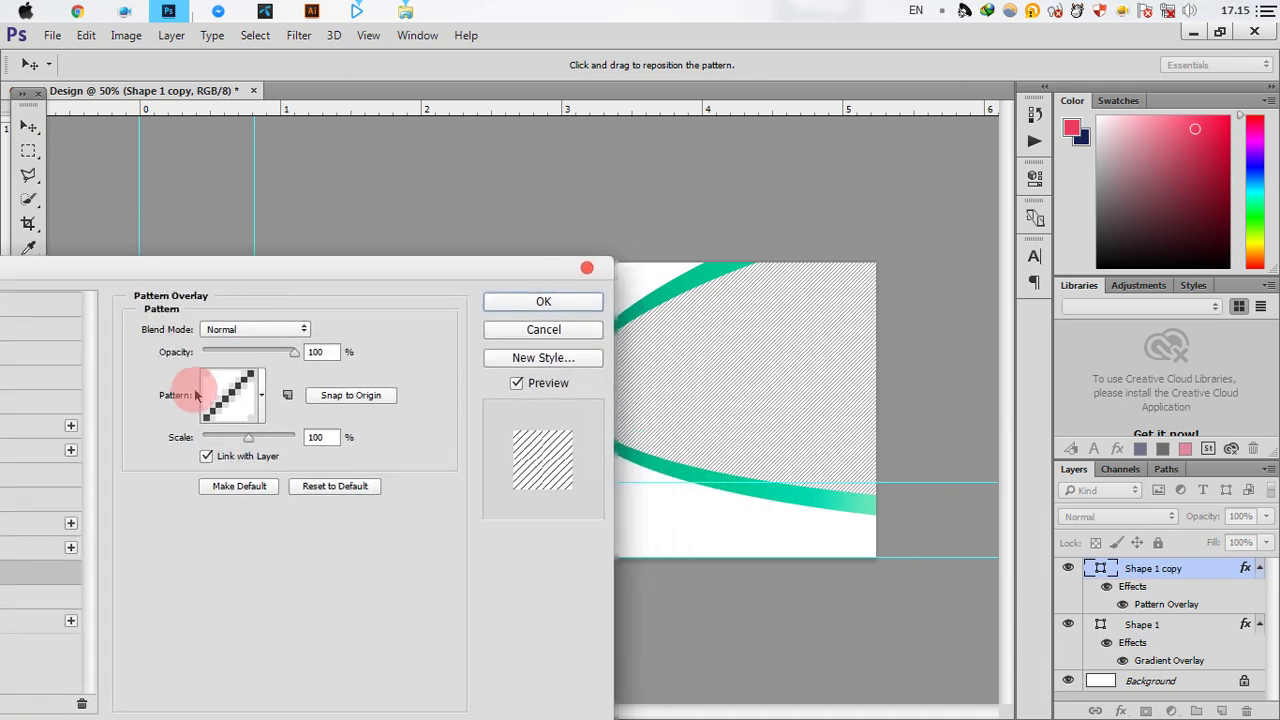
{"action": "left_click", "coordinate": [240, 395]}
{"action": "left_click", "coordinate": [259, 455]}
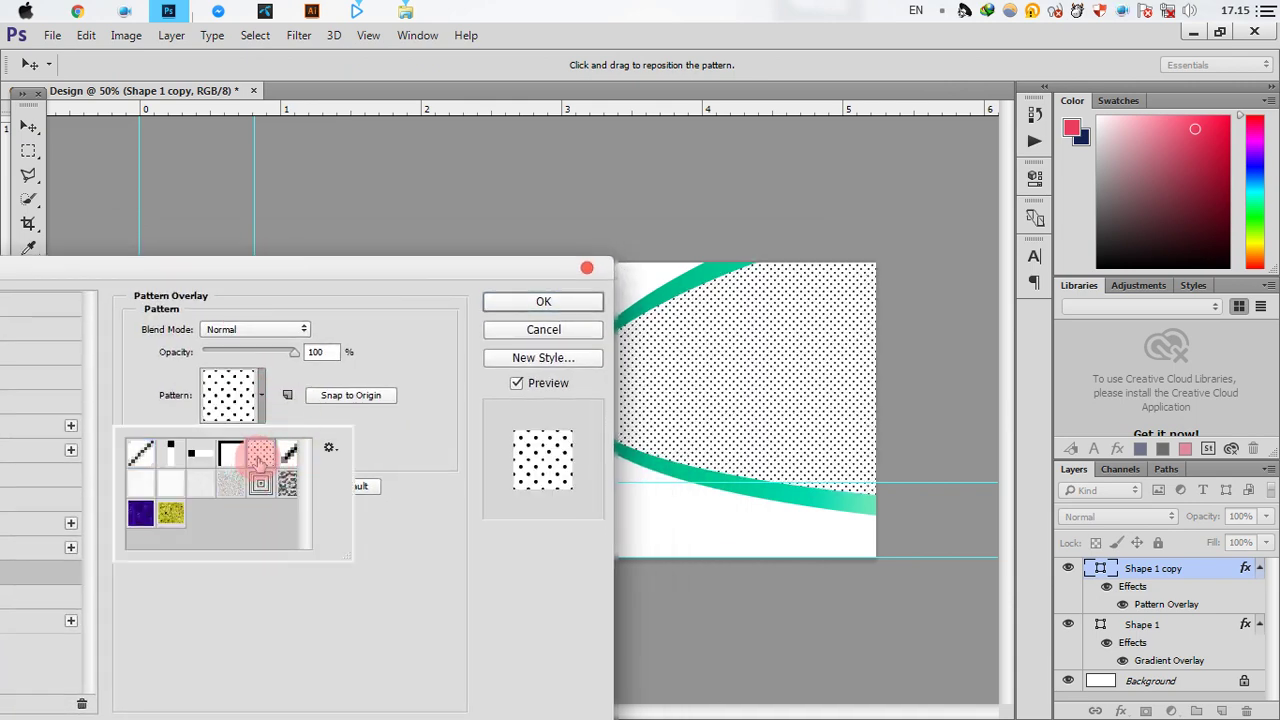
{"action": "left_click", "coordinate": [260, 485]}
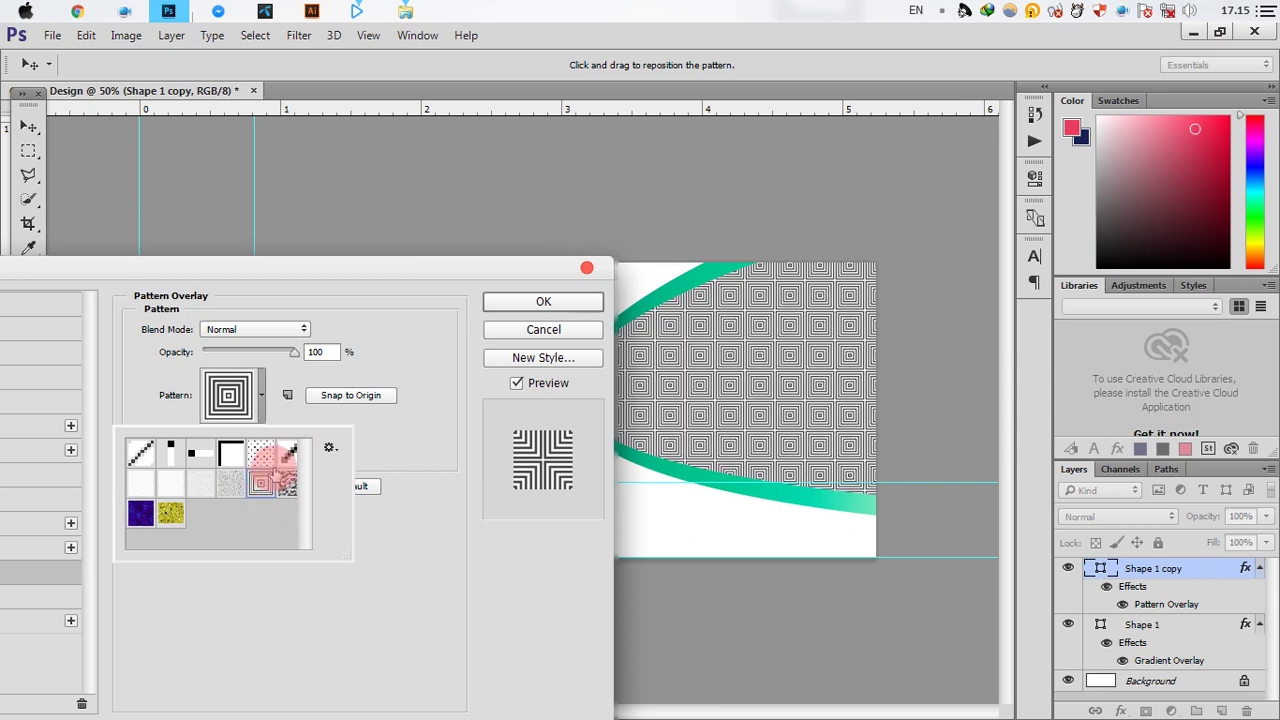
{"action": "left_click", "coordinate": [288, 456]}
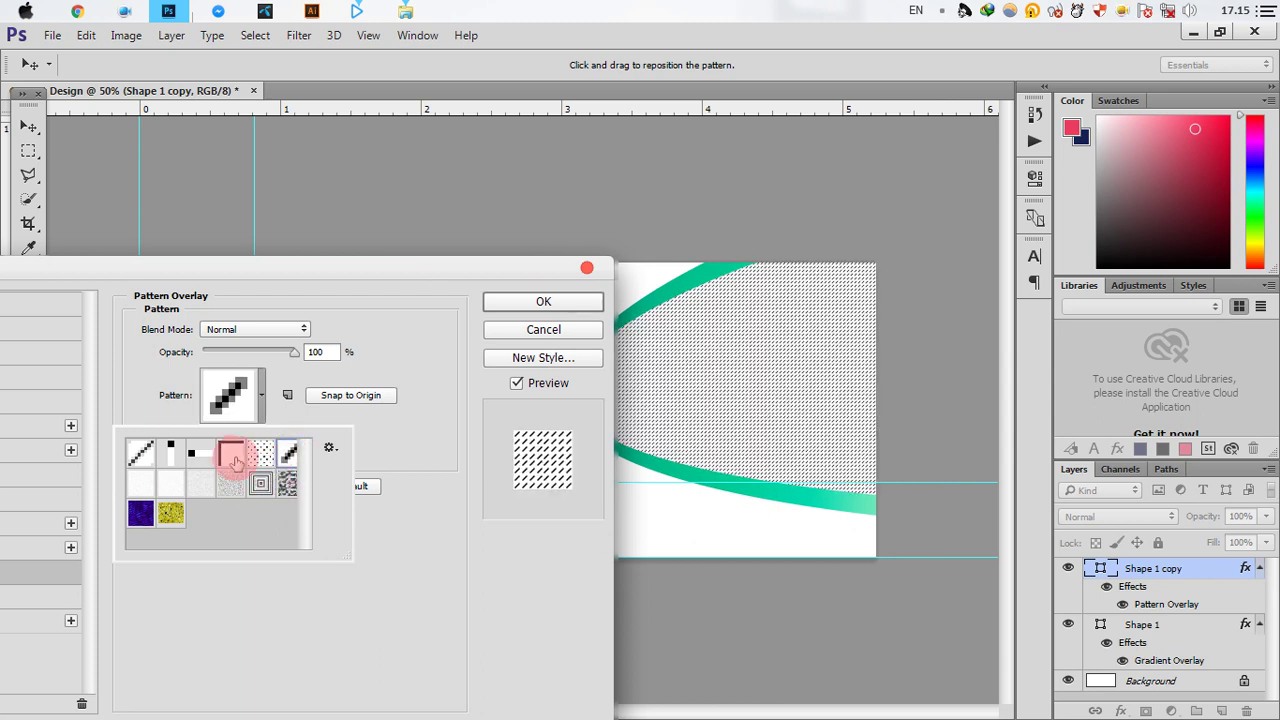
{"action": "left_click", "coordinate": [190, 458]}
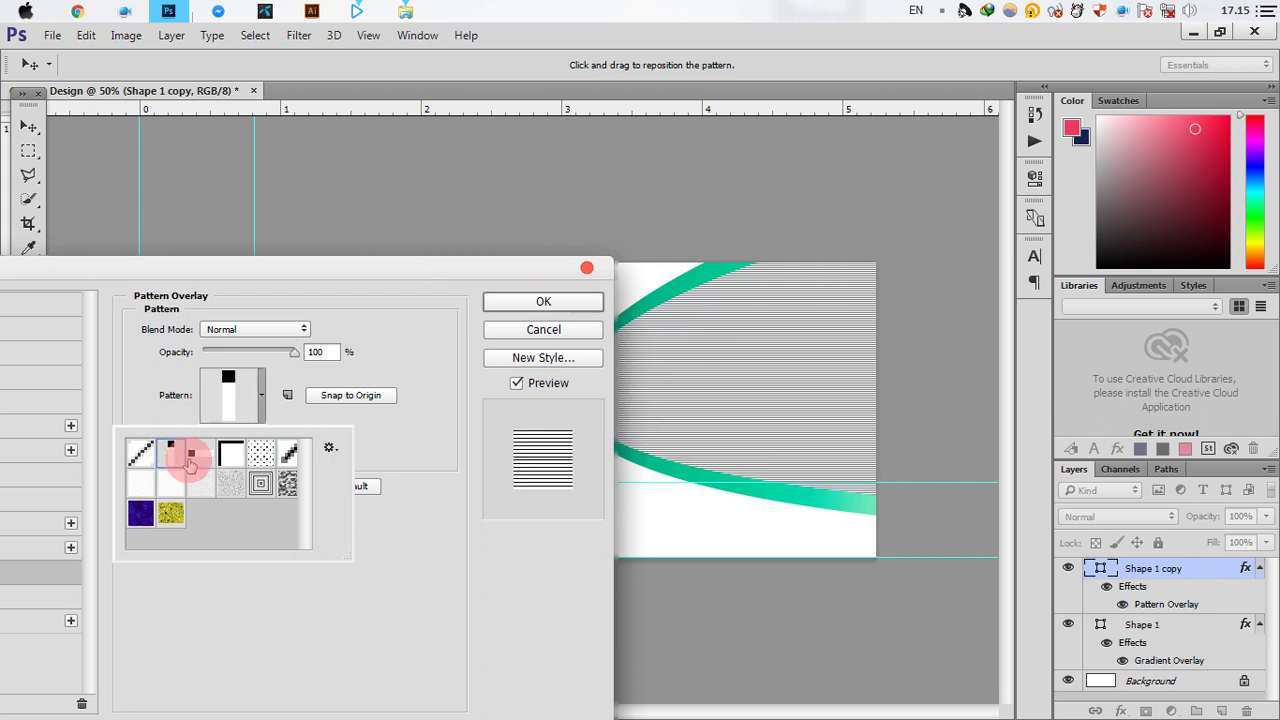
{"action": "left_click", "coordinate": [199, 456]}
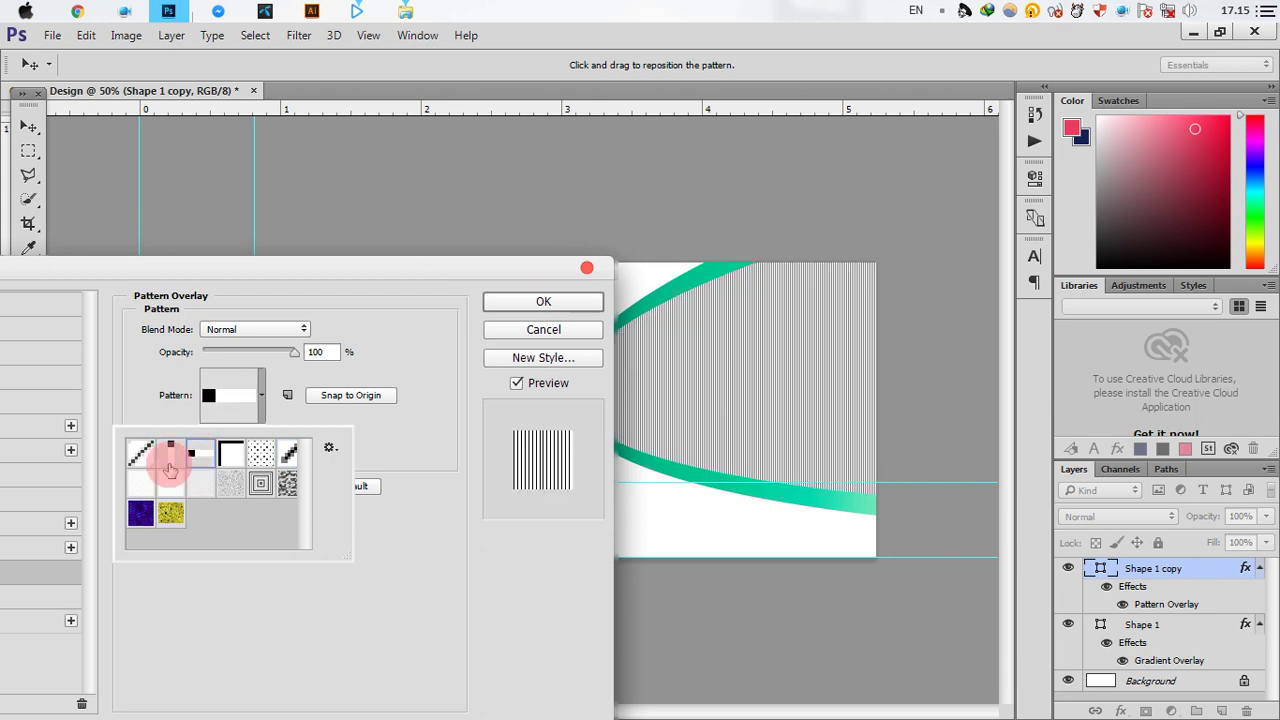
{"action": "left_click", "coordinate": [143, 456]}
{"action": "left_click", "coordinate": [390, 305]}
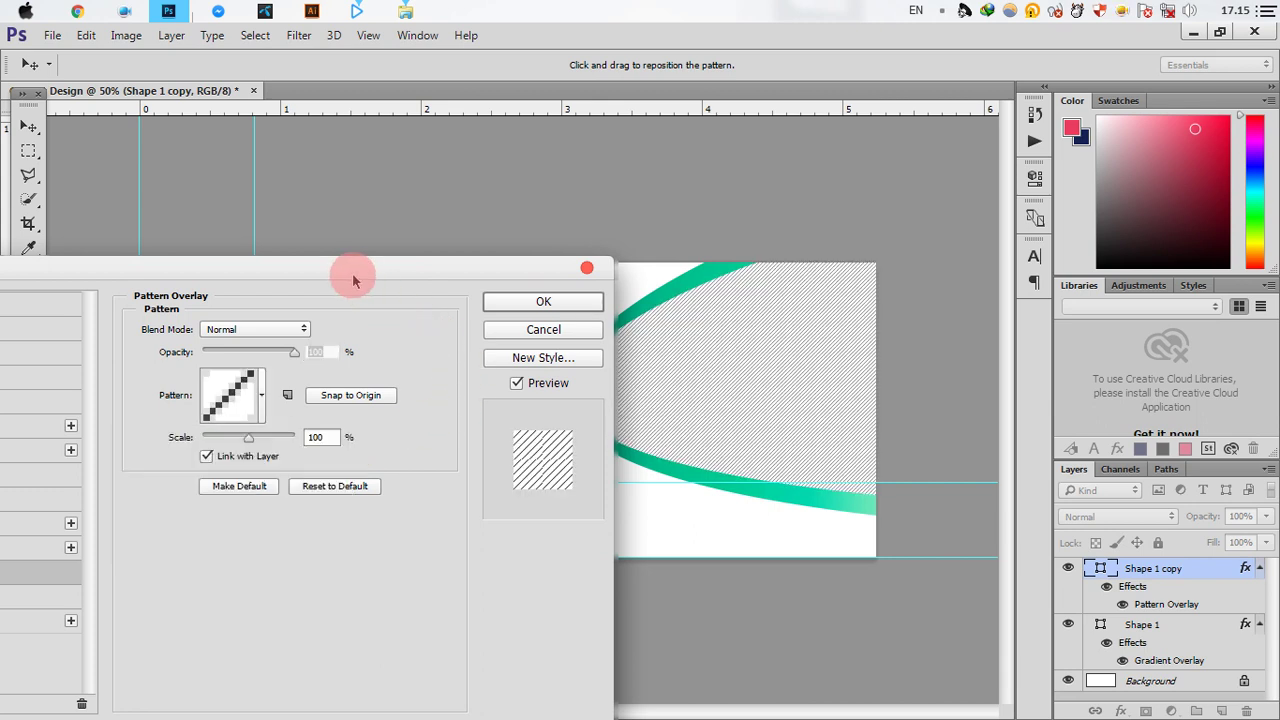
Lower the pattern opacity to 9%, reduce its scale, and apply the style.
{"action": "left_click_drag", "start_coordinate": [293, 362], "coordinate": [213, 365]}
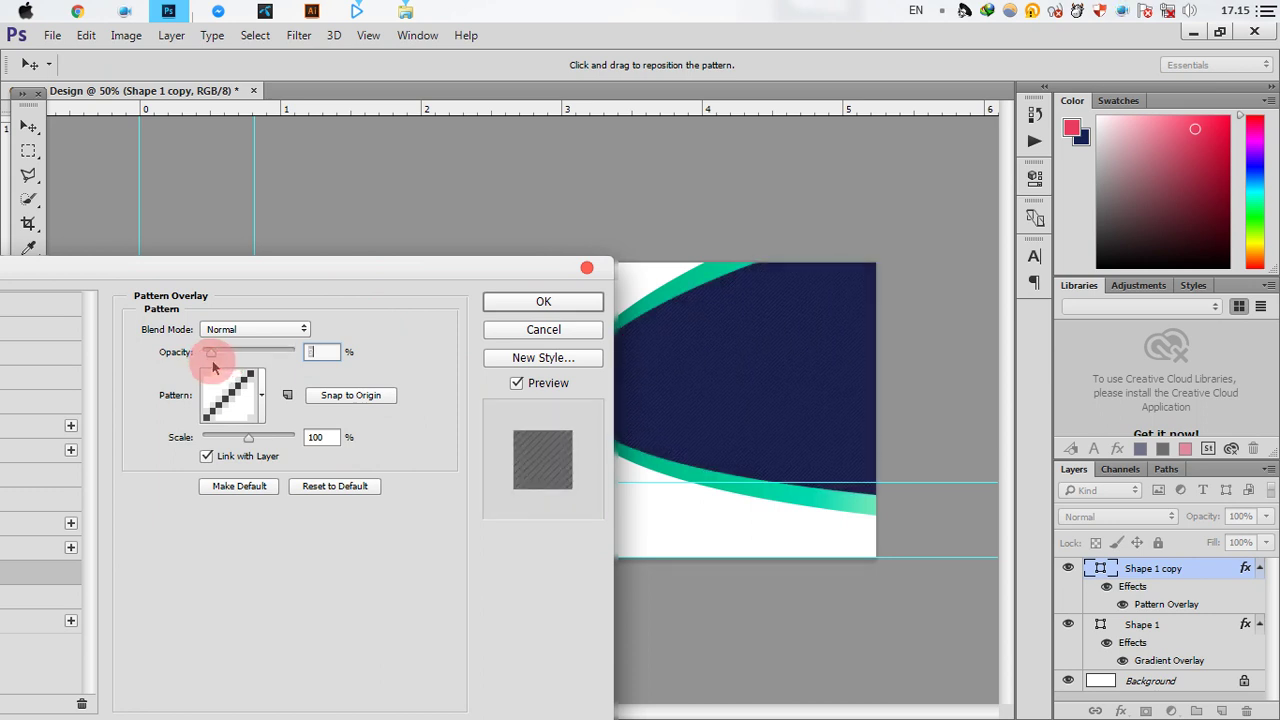
{"action": "left_click", "coordinate": [252, 439]}
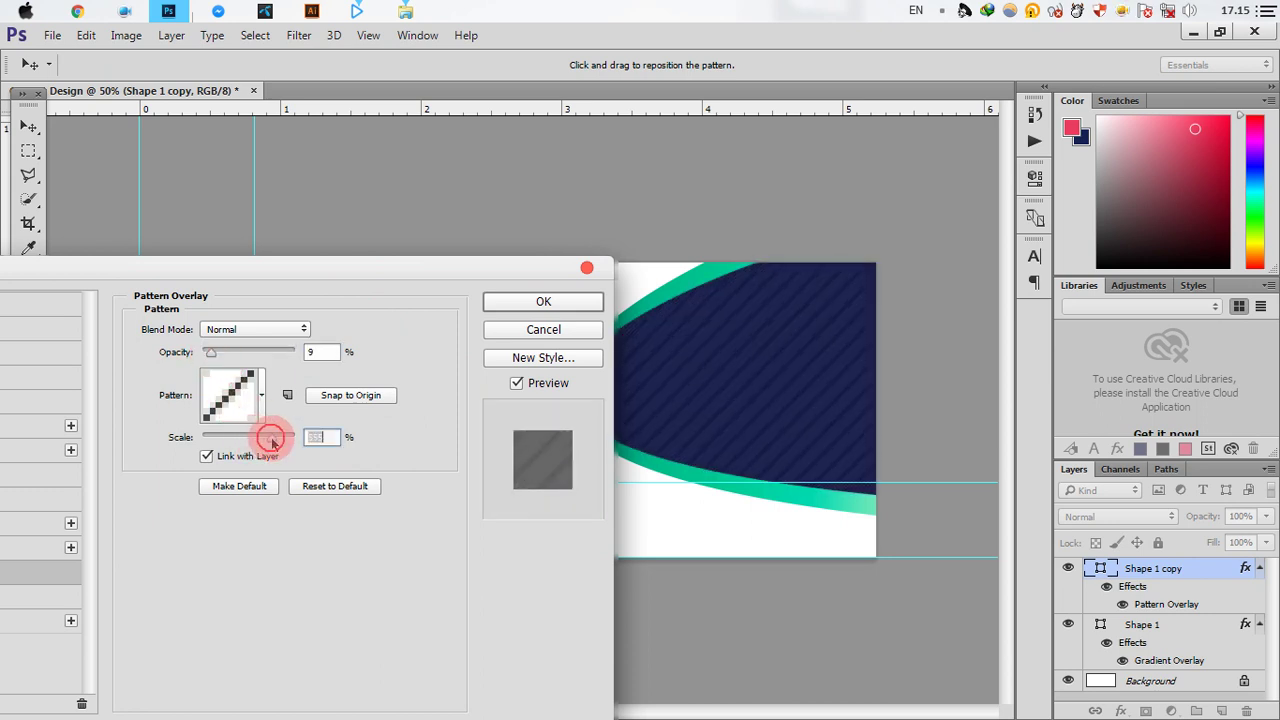
{"action": "left_click_drag", "start_coordinate": [272, 440], "coordinate": [245, 440]}
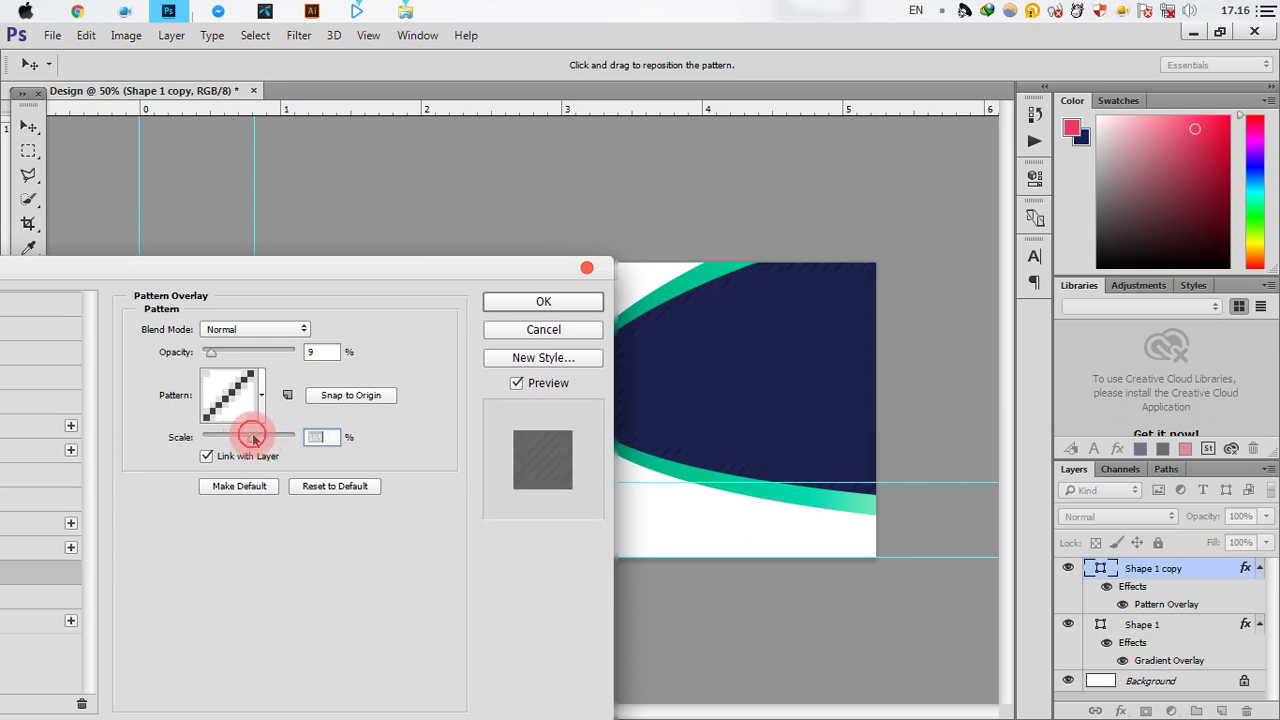
{"action": "left_click", "coordinate": [519, 342]}
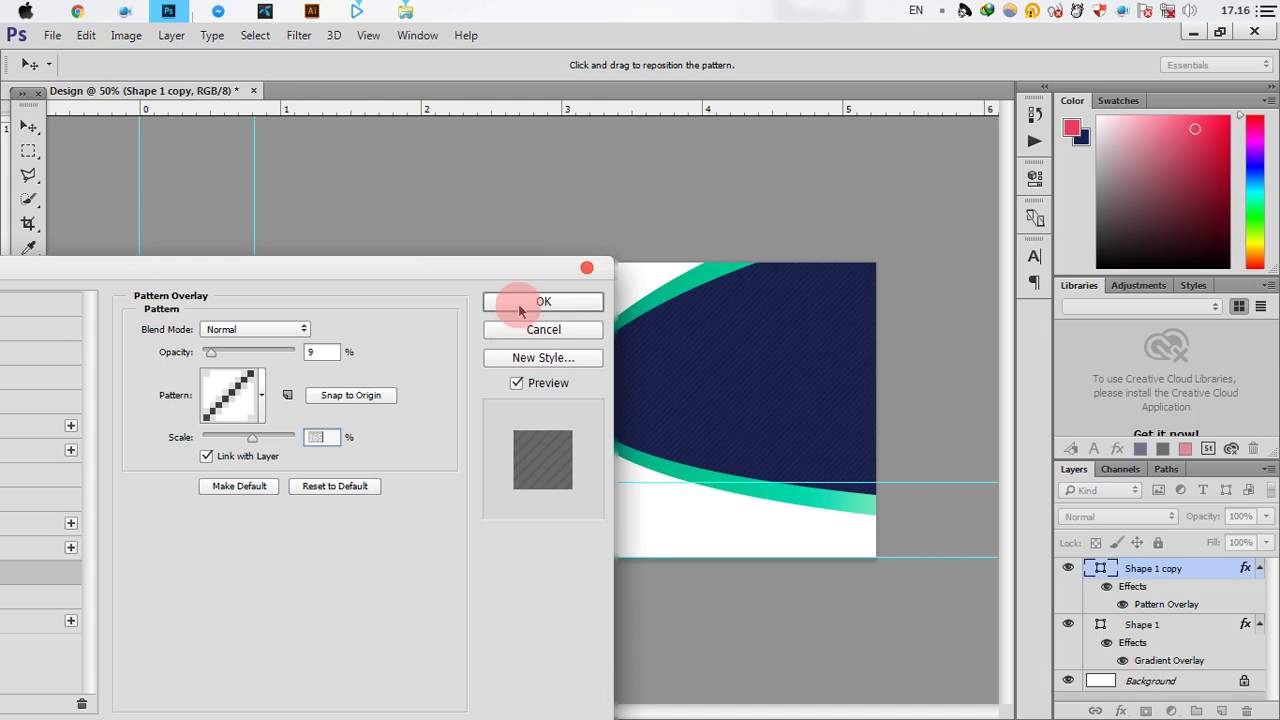
{"action": "left_click", "coordinate": [519, 302]}
{"action": "left_click_drag", "start_coordinate": [754, 346], "coordinate": [453, 427]}
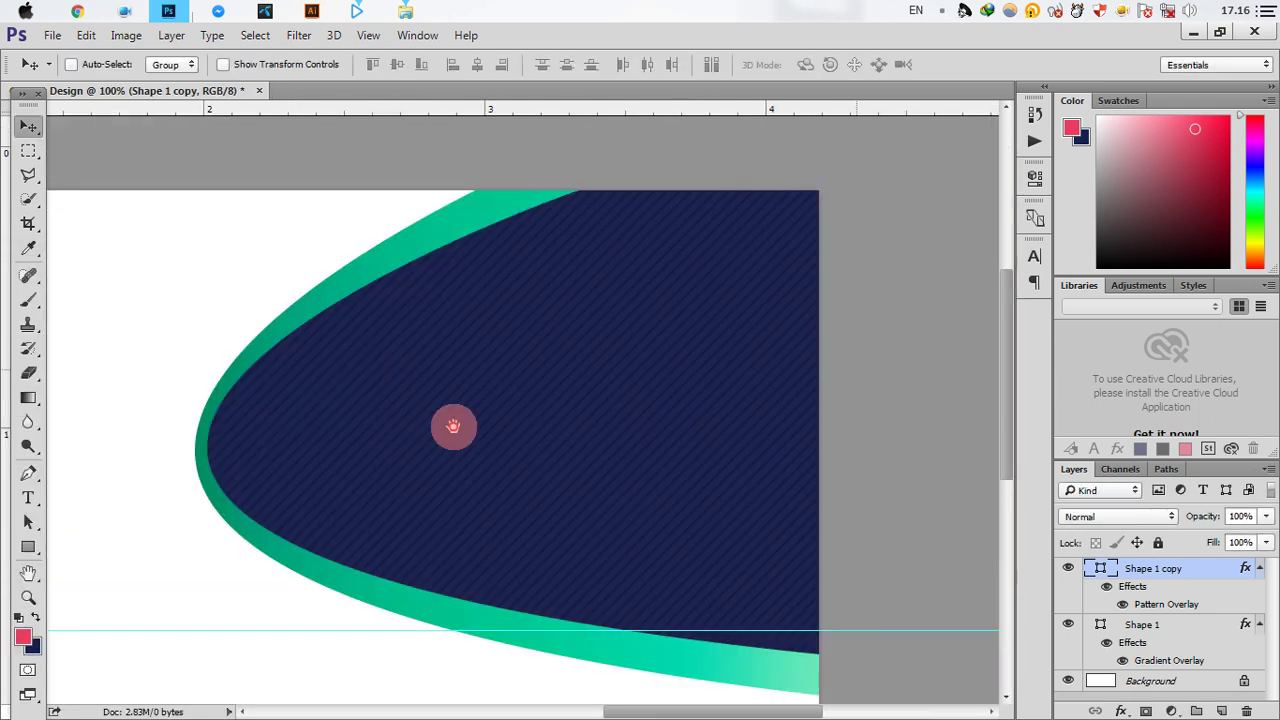
{"action": "left_click", "coordinate": [463, 435], "text": "alt"}
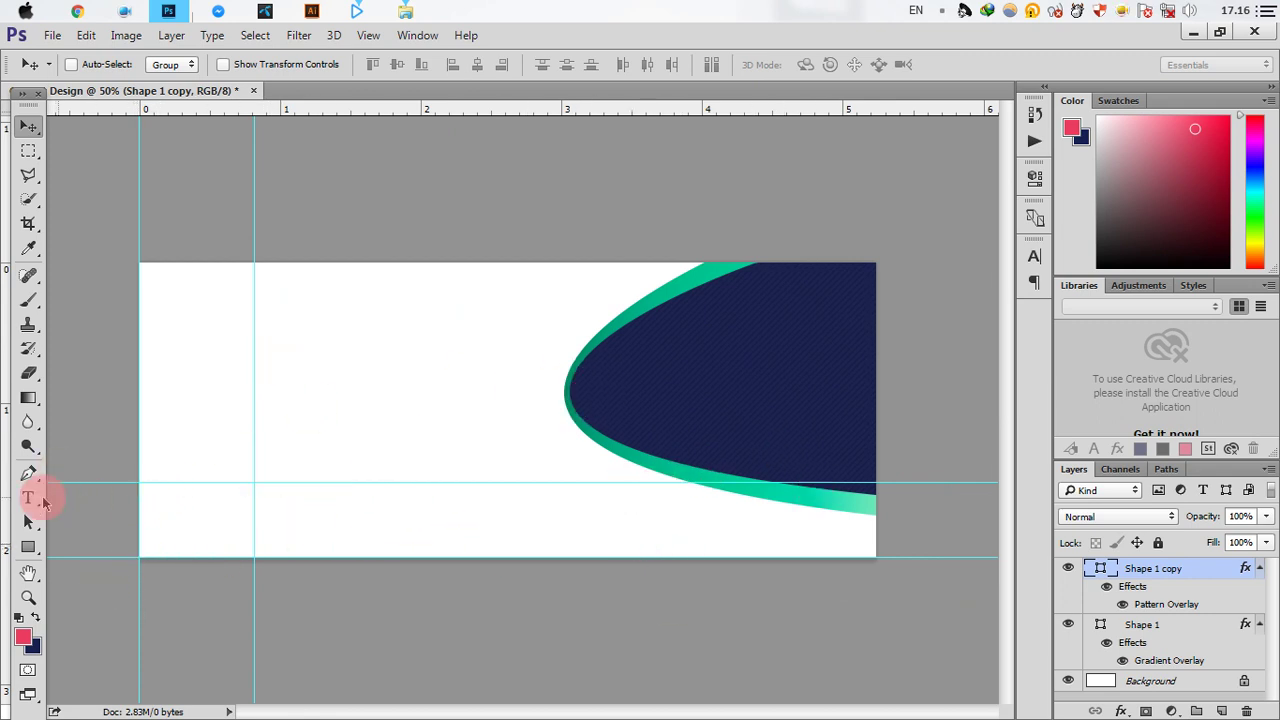
Type a red 'APPLE CREATIVE' text line on the banner.
{"action": "left_click", "coordinate": [34, 490]}
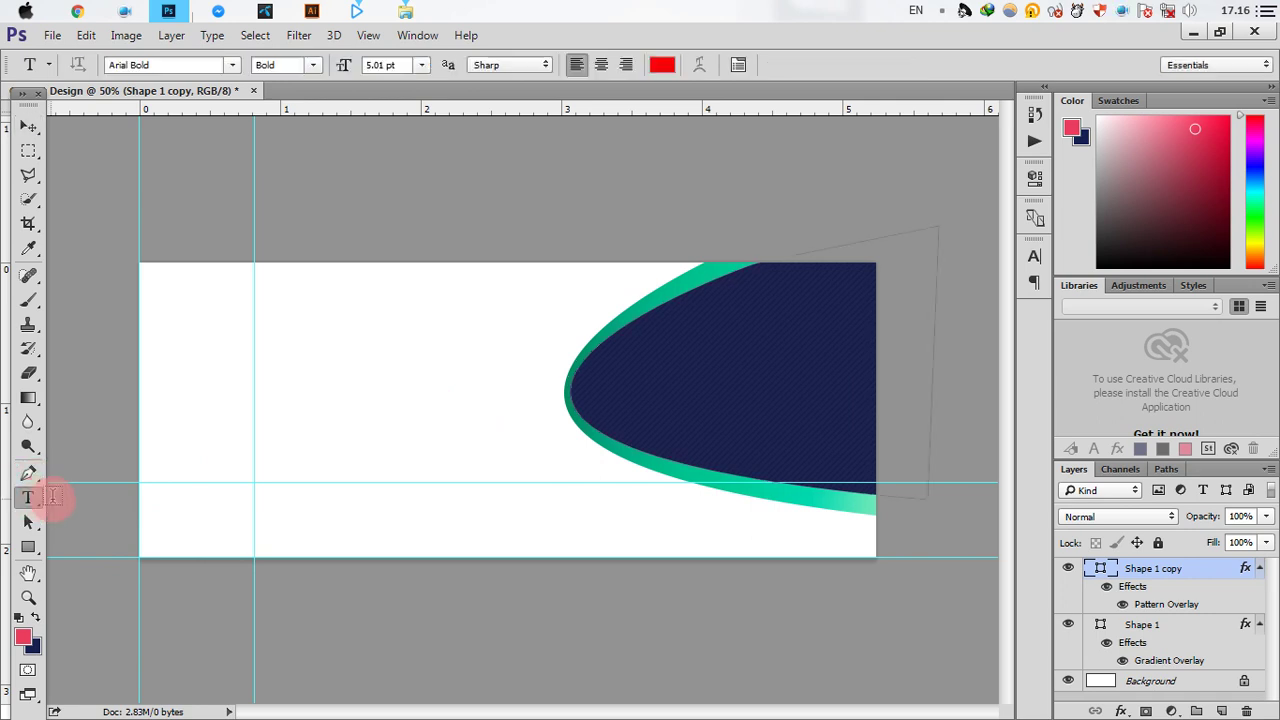
{"action": "left_click", "coordinate": [343, 395]}
{"action": "type", "text": "APPLE CREATIVE"}
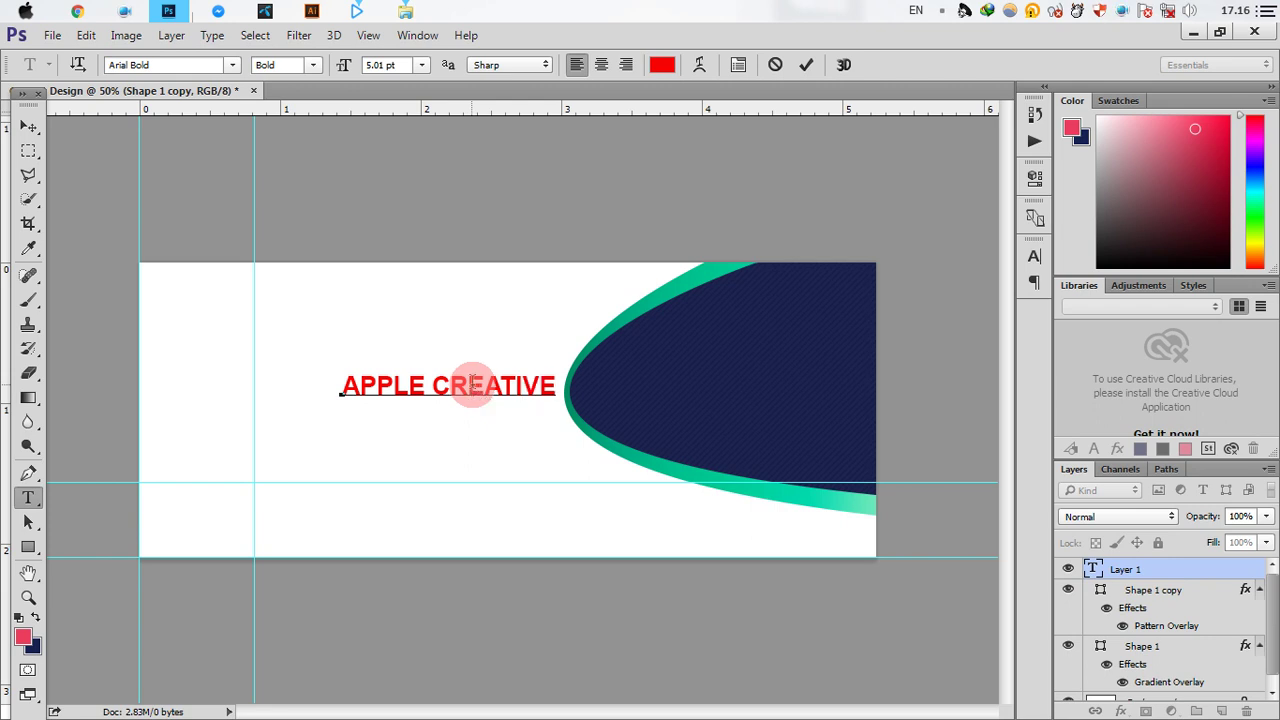
{"action": "left_click", "coordinate": [806, 64]}
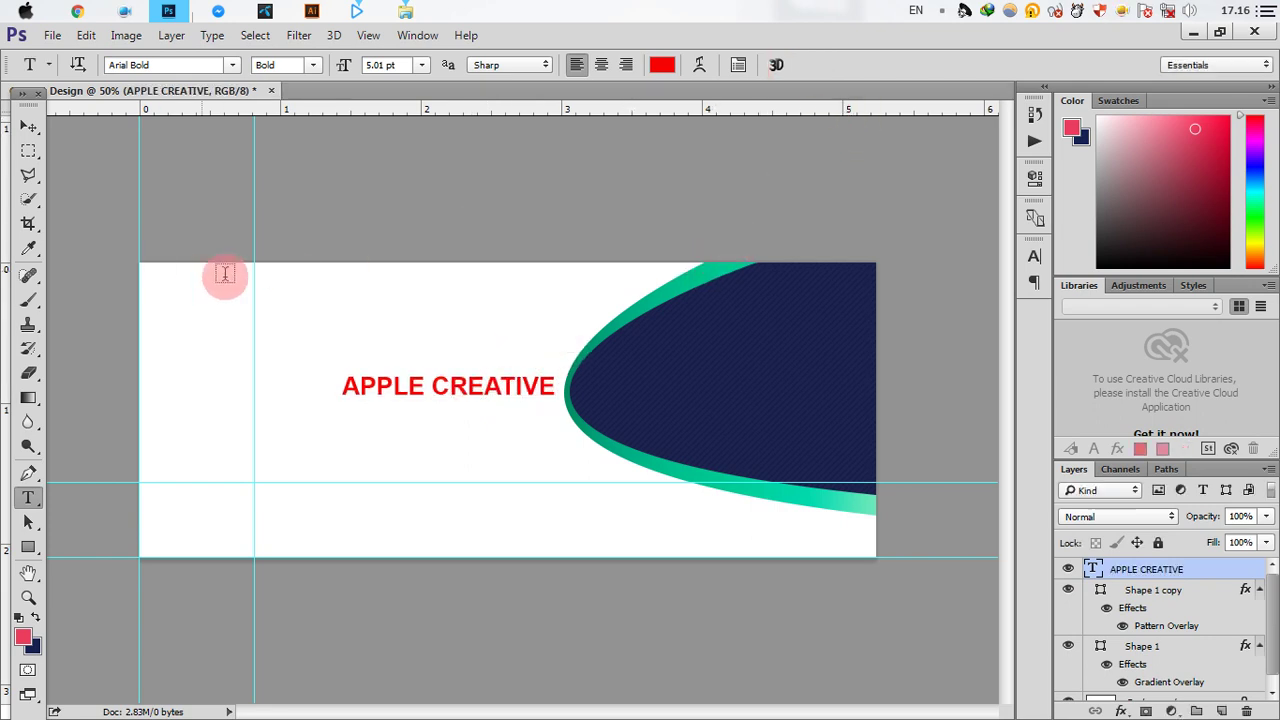
Enlarge the heading by about half and move it up and right over the swoosh.
{"action": "key", "text": "ctrl+t"}
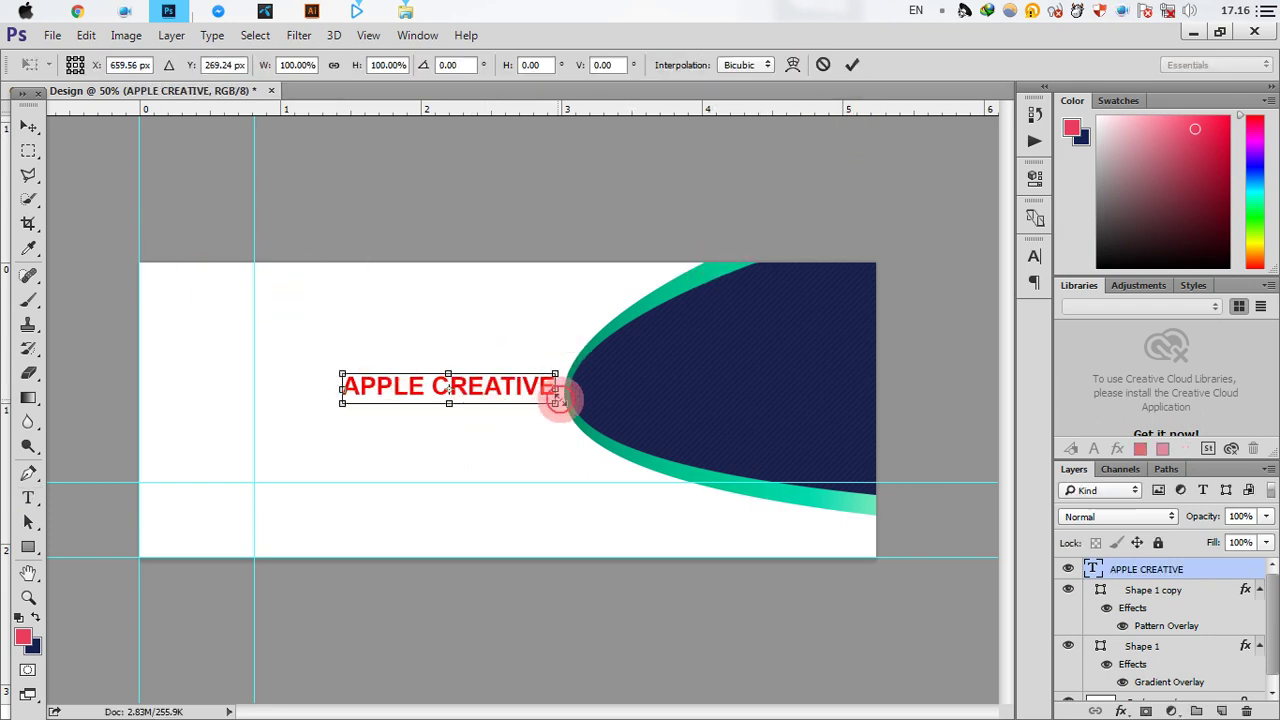
{"action": "mouse_move", "coordinate": [557, 401]}
{"action": "left_mouse_down"}
{"action": "mouse_move", "coordinate": [680, 428]}
{"action": "mouse_move", "coordinate": [649, 417]}
{"action": "left_mouse_up"}
{"action": "left_click", "coordinate": [849, 68]}
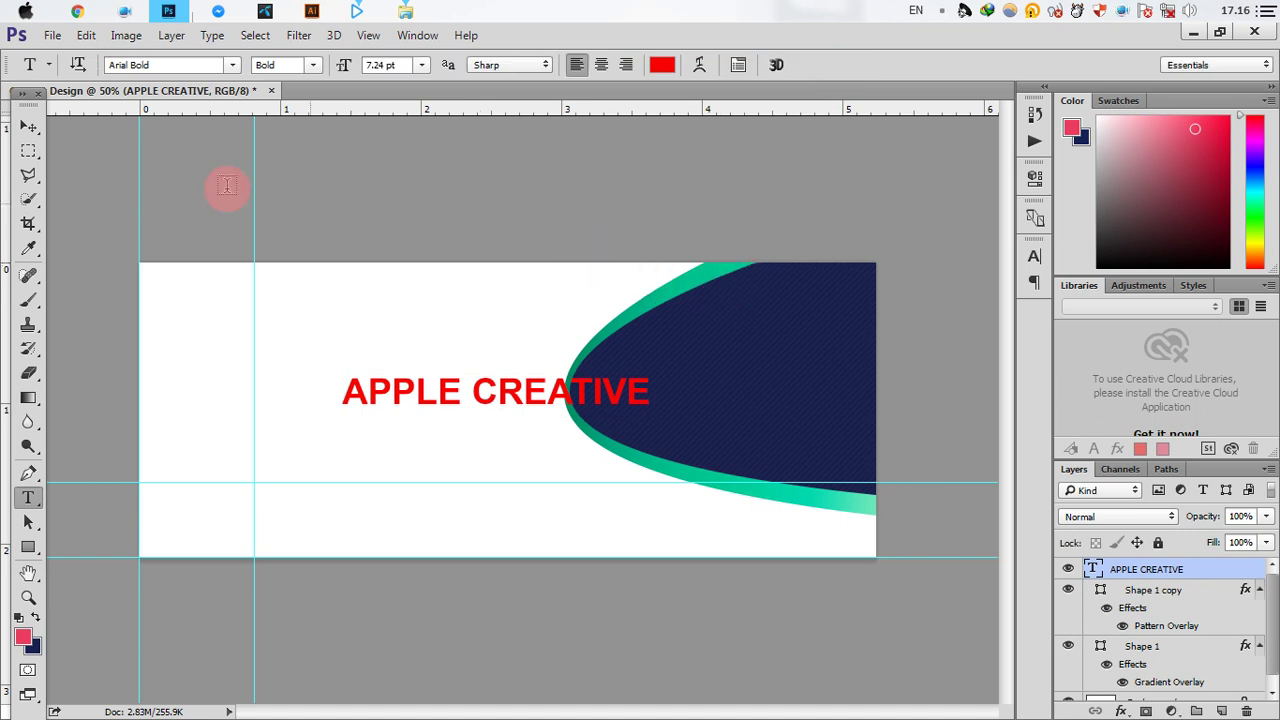
{"action": "left_click", "coordinate": [29, 126]}
{"action": "left_click_drag", "start_coordinate": [572, 410], "coordinate": [691, 352]}
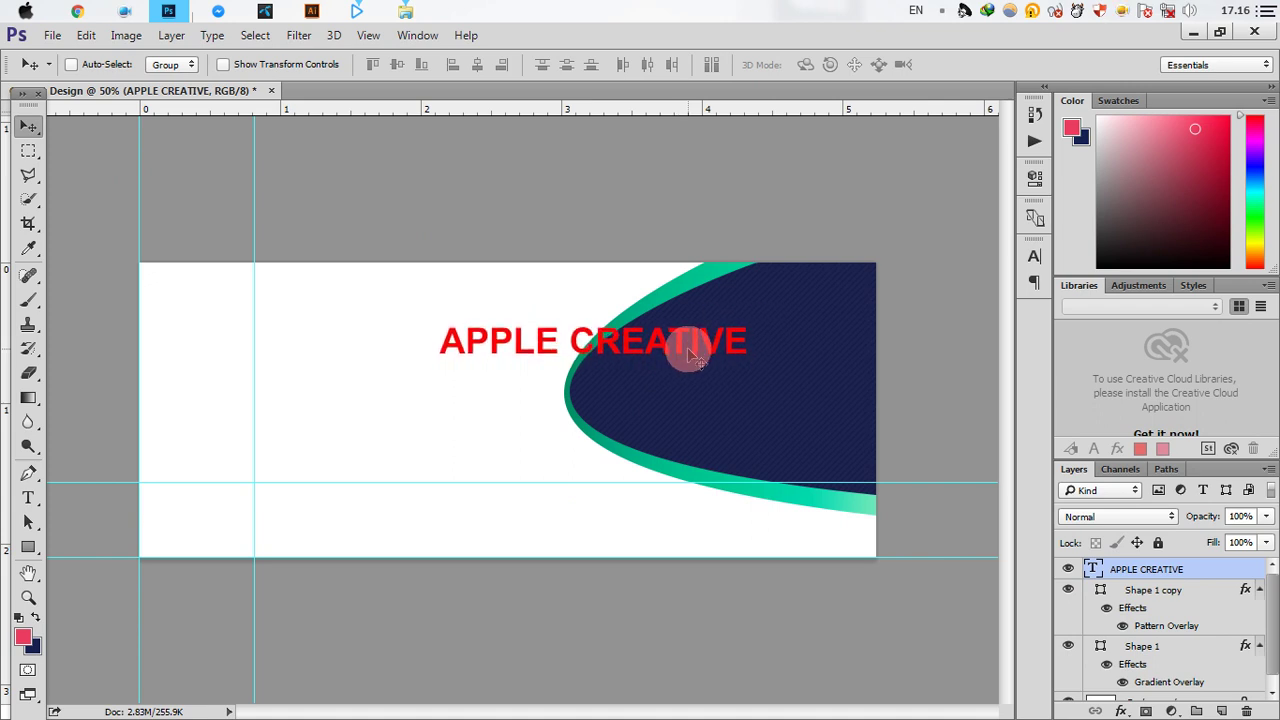
Add a second text line reading 'GRAPHIC' below the APPLE CREATIVE heading.
{"action": "left_click", "coordinate": [29, 498]}
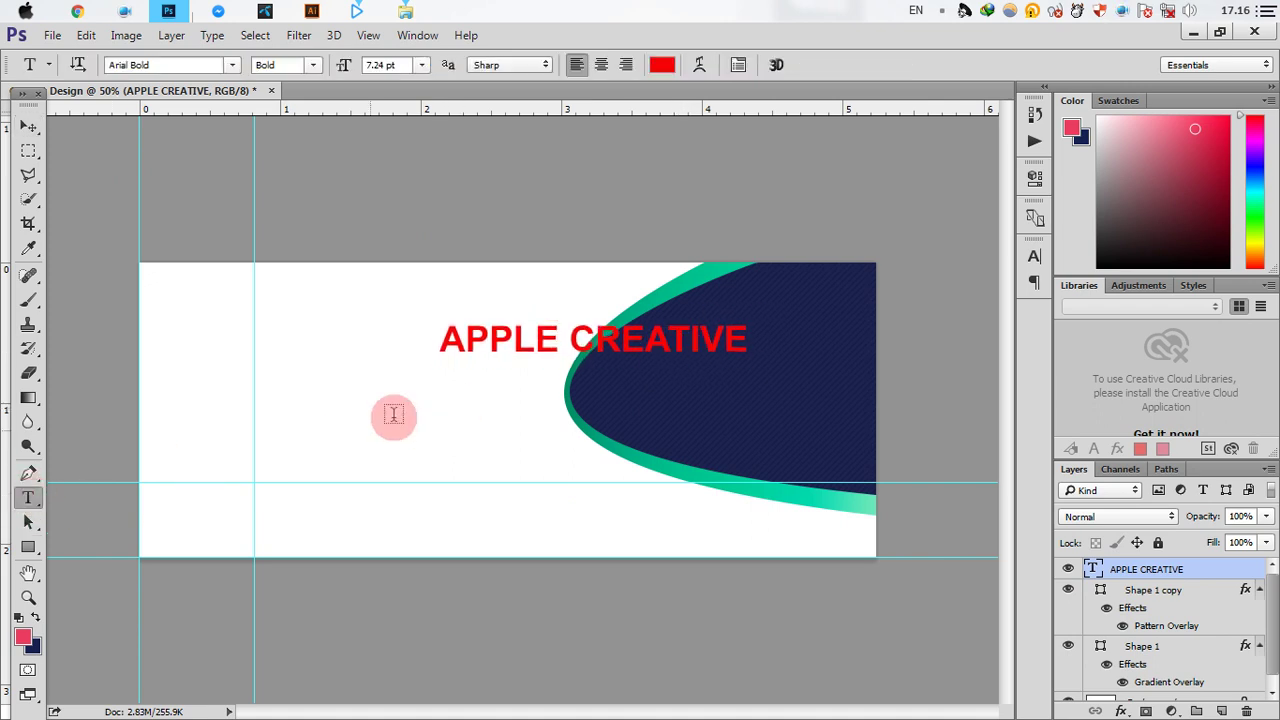
{"action": "left_click", "coordinate": [447, 386]}
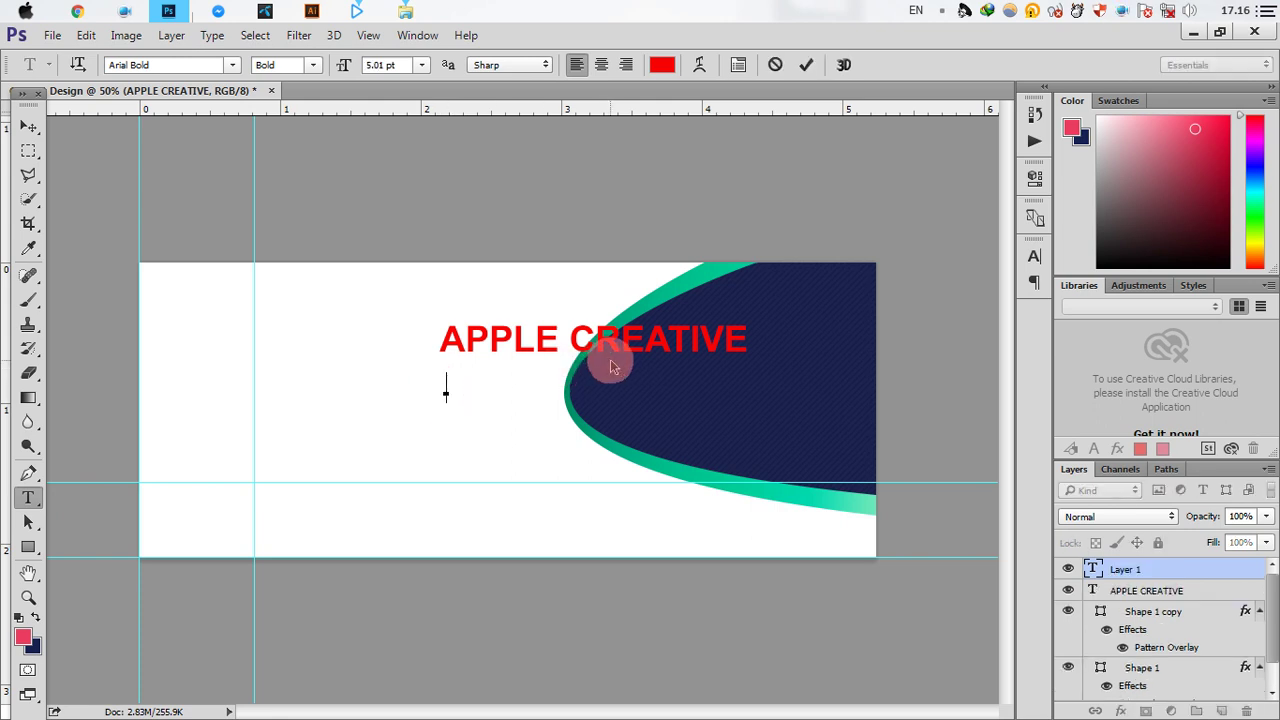
{"action": "type", "text": "GRA"}
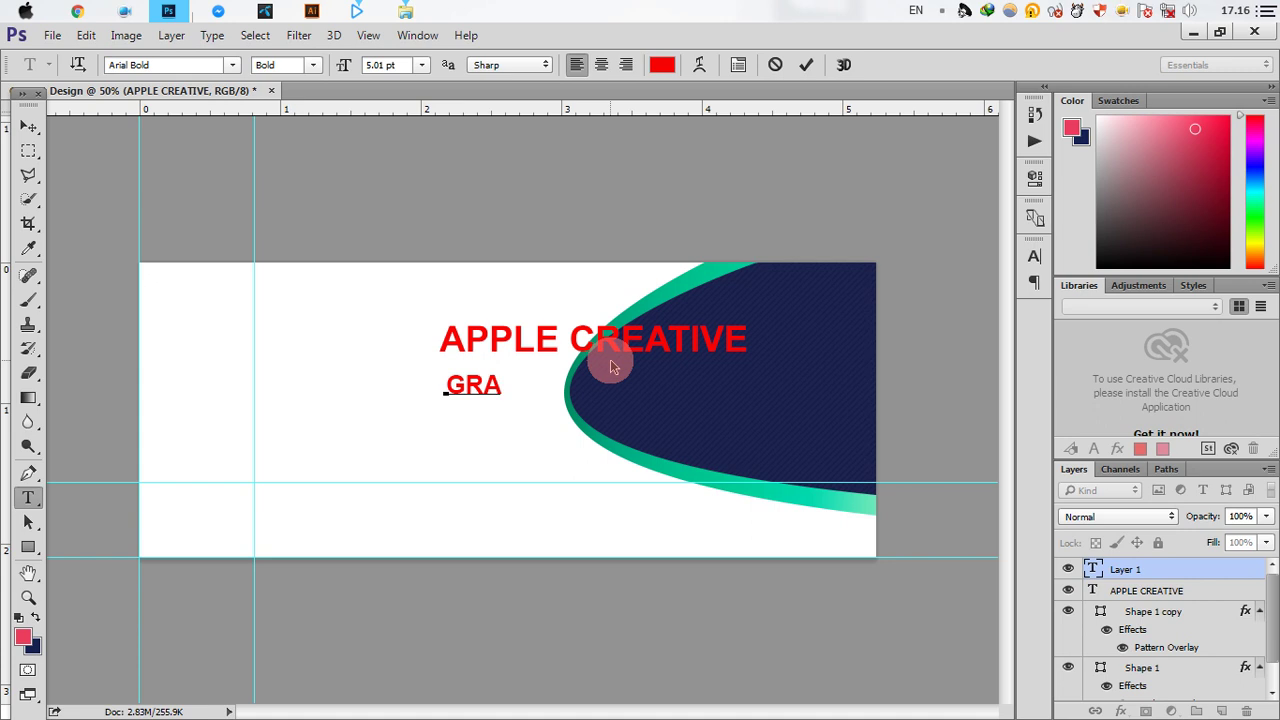
{"action": "type", "text": "PHIC"}
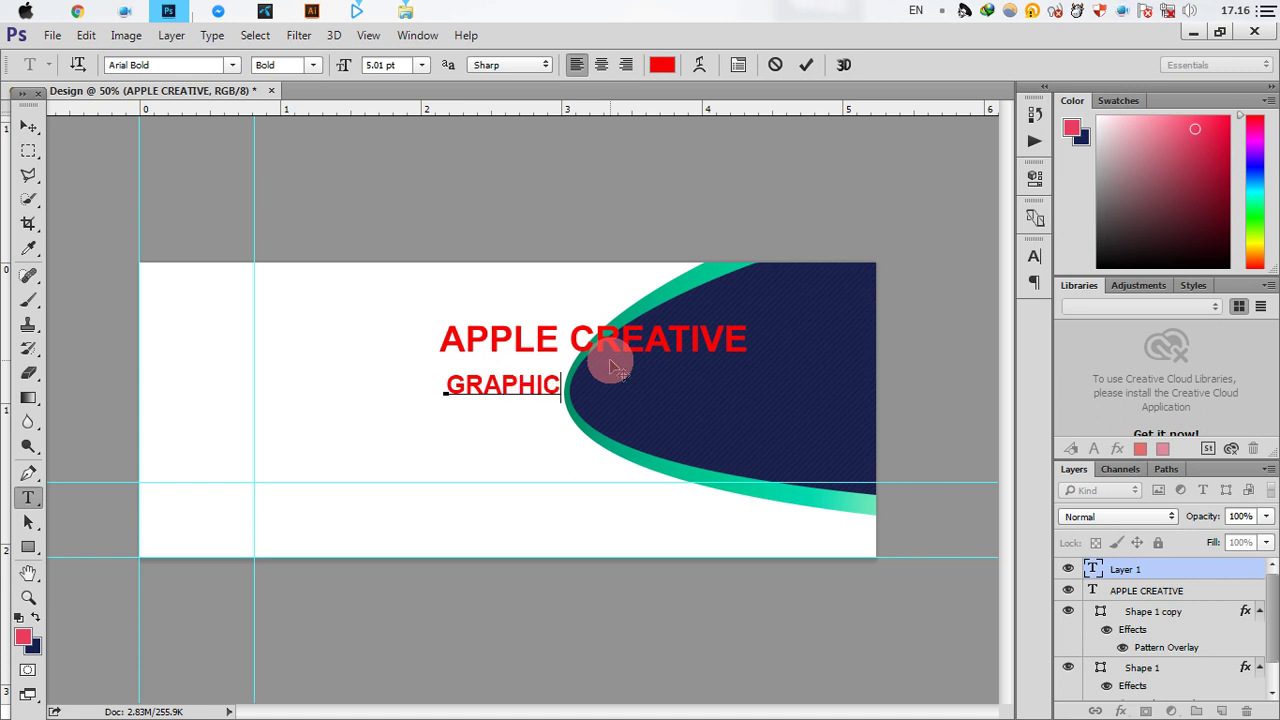
Set the GRAPHIC text to the Arial Black weight and commit the edit.
{"action": "key", "text": "ctrl+a"}
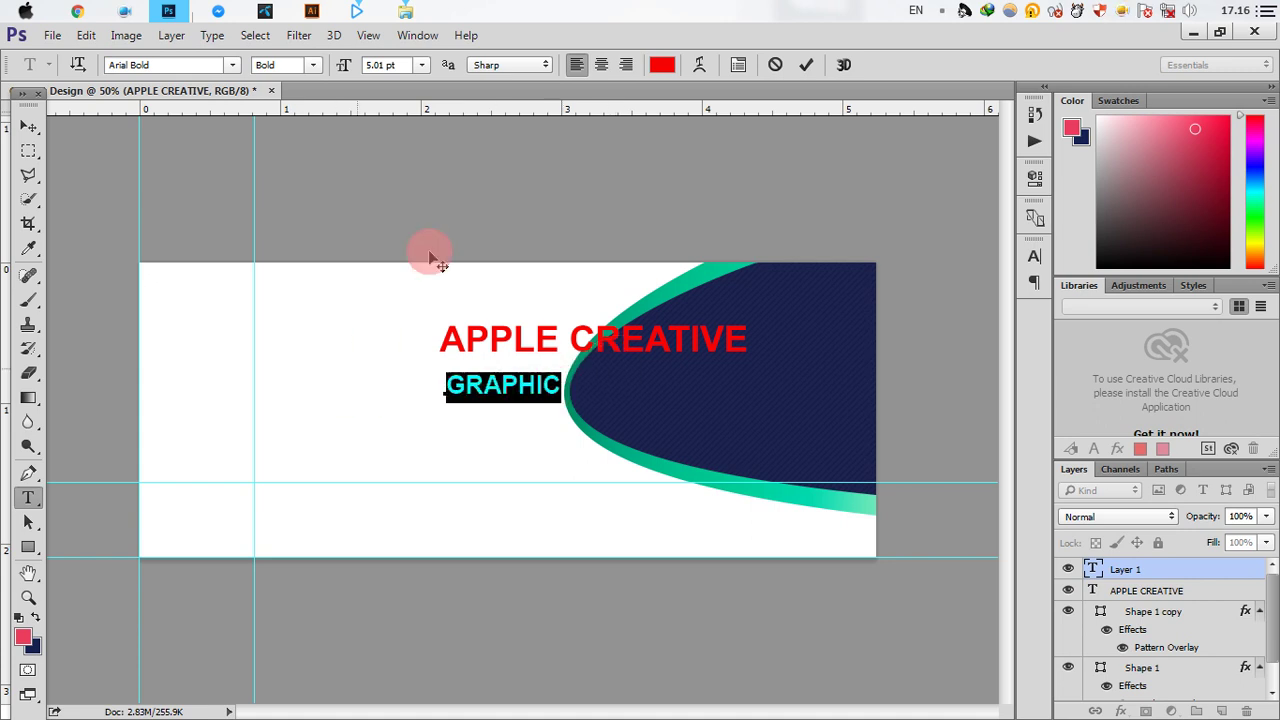
{"action": "left_click", "coordinate": [312, 64]}
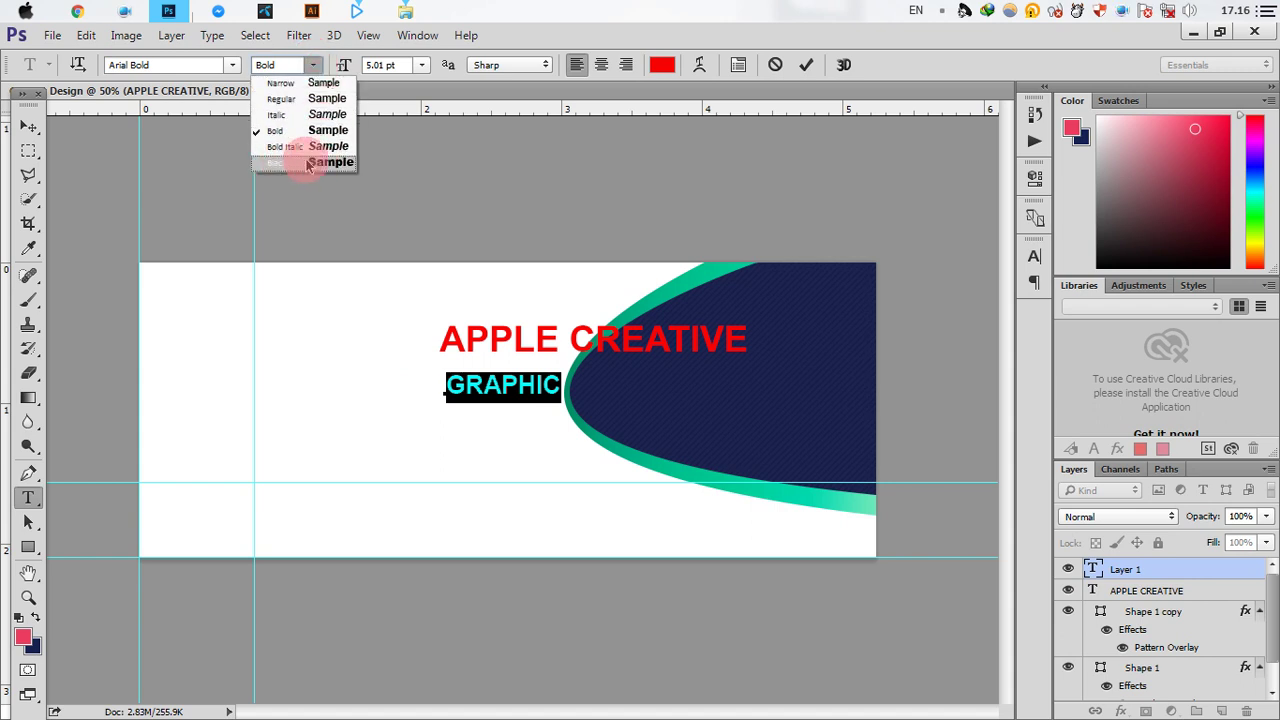
{"action": "left_click", "coordinate": [296, 166]}
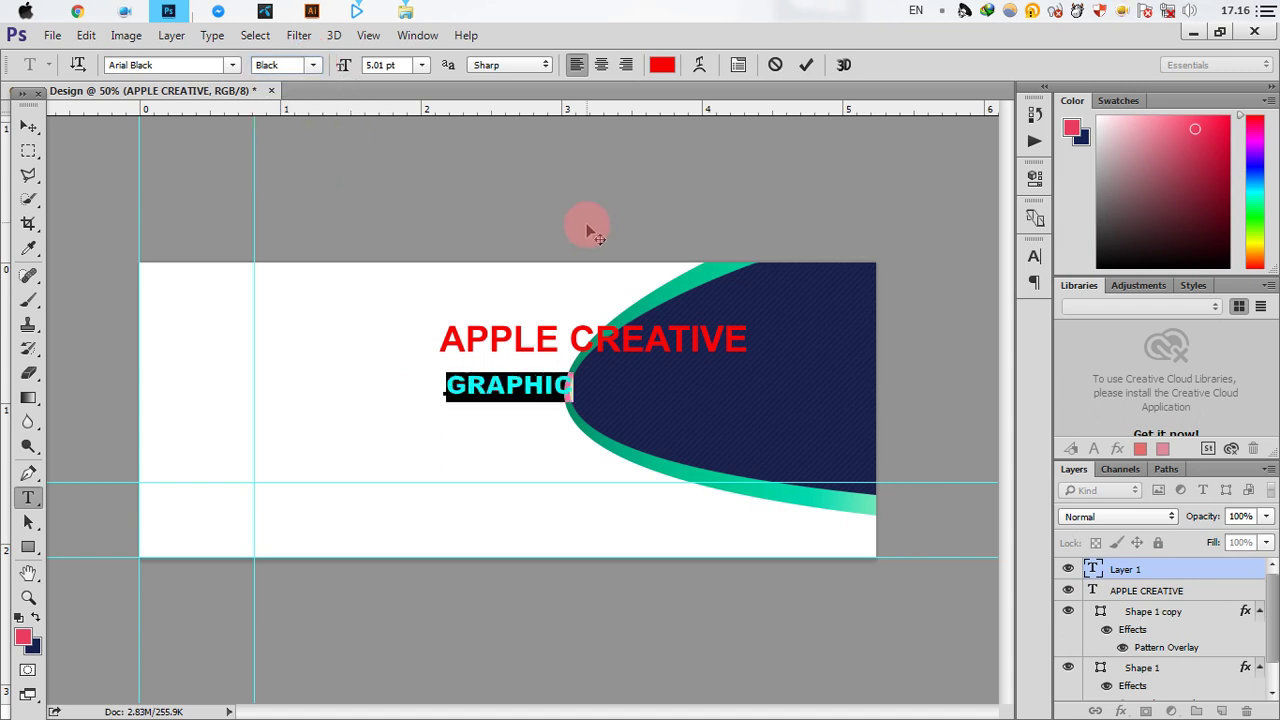
{"action": "left_click", "coordinate": [805, 64]}
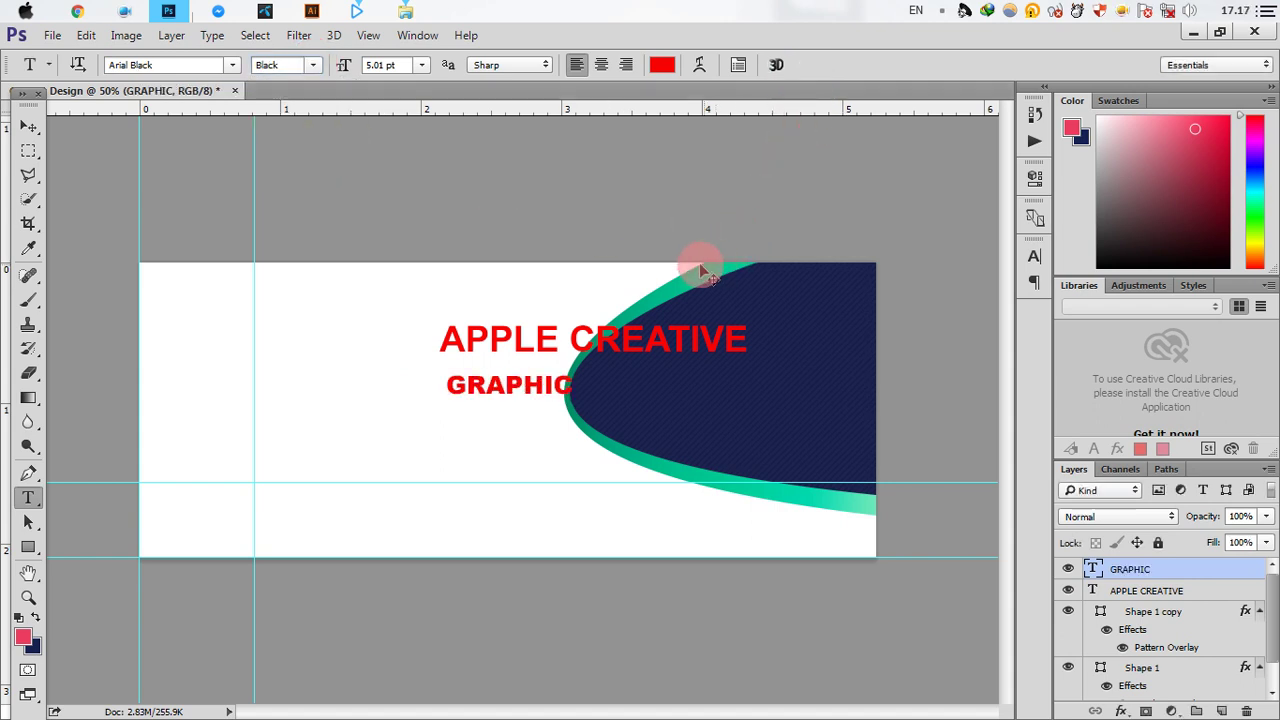
{"action": "key", "text": "ctrl+t"}
Scale the GRAPHIC text up to about 305% and apply the transform.
{"action": "left_click_drag", "start_coordinate": [572, 400], "coordinate": [836, 460]}
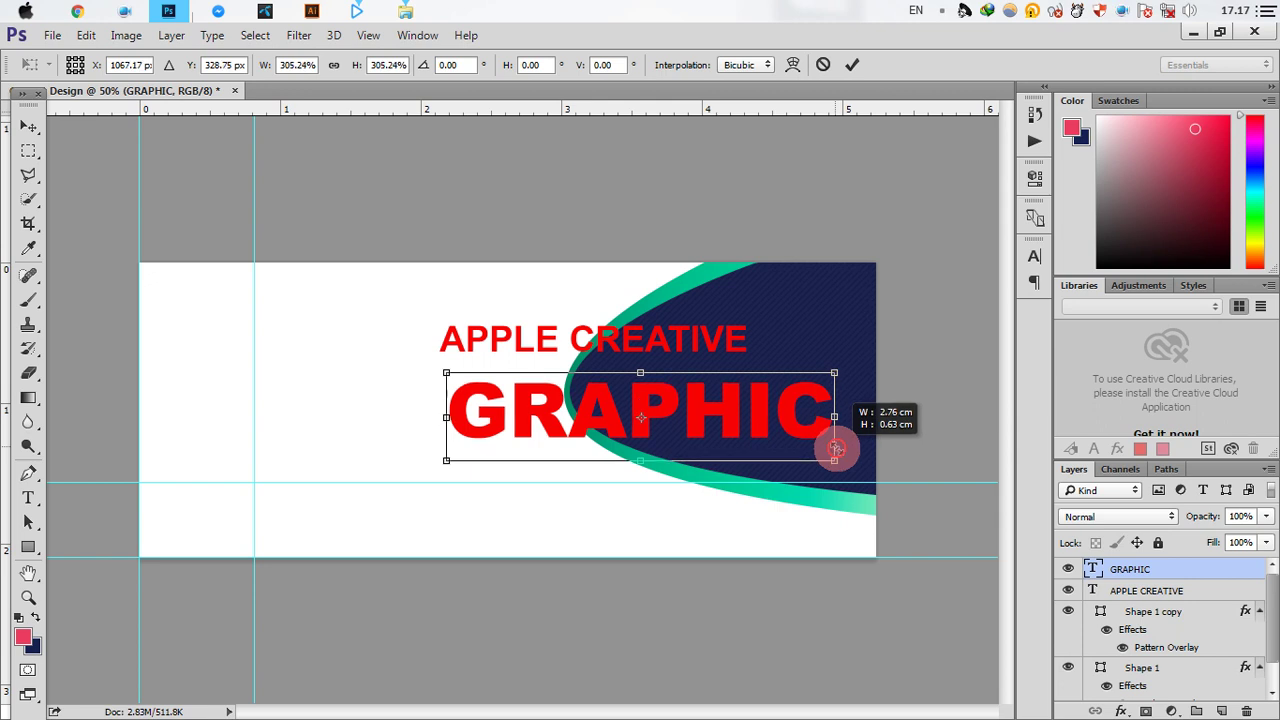
{"action": "left_click", "coordinate": [852, 66]}
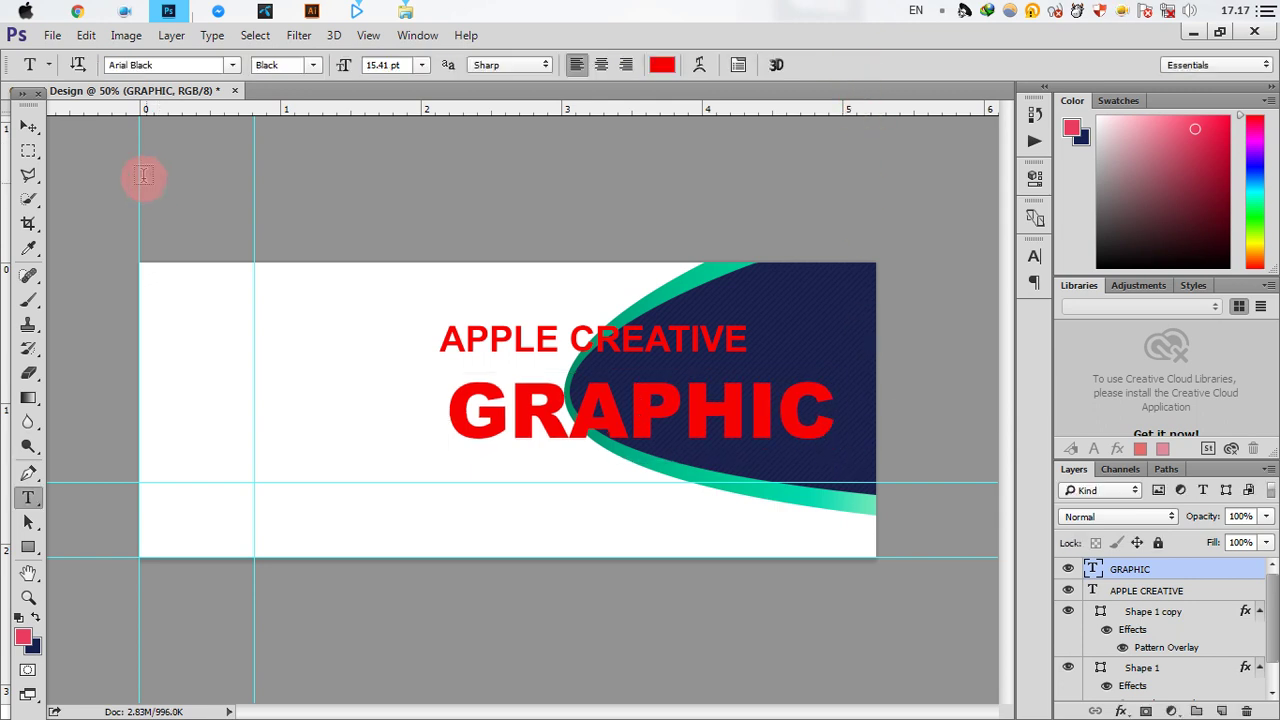
{"action": "left_click", "coordinate": [28, 125]}
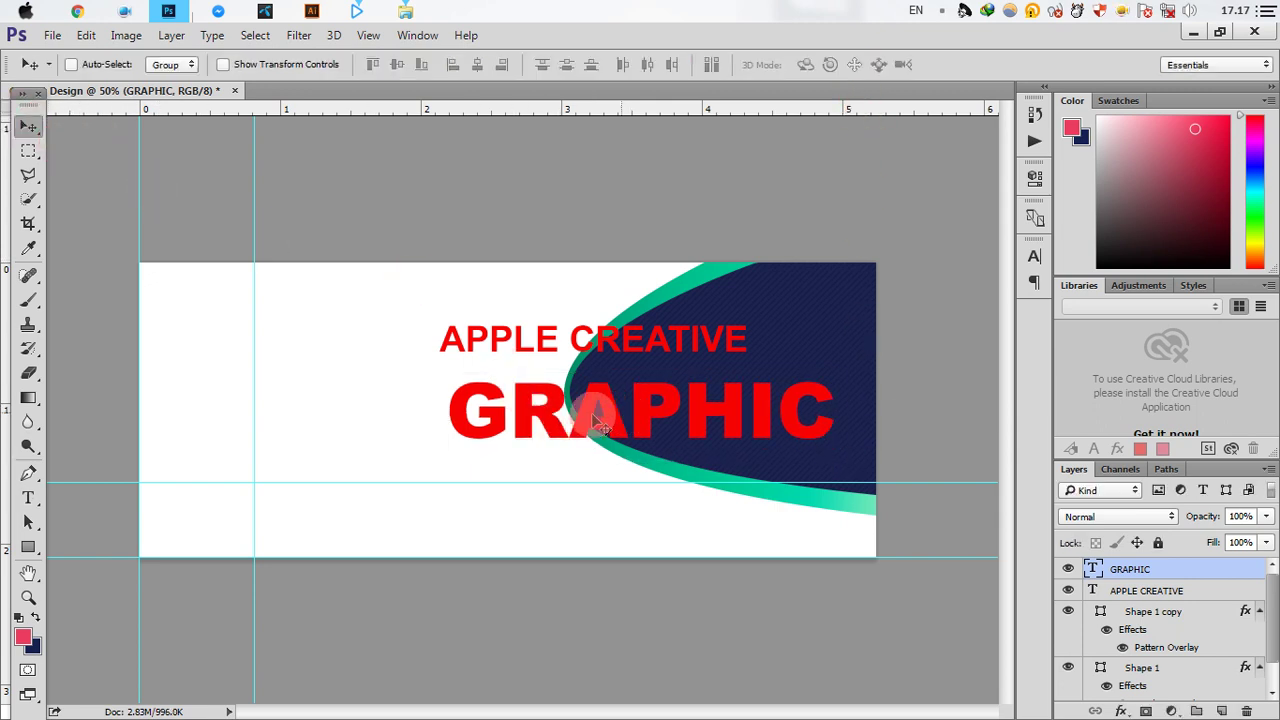
Add a vertical guide at about 2.11 cm and align APPLE CREATIVE and GRAPHIC tightly to it.
{"action": "left_click_drag", "start_coordinate": [8, 386], "coordinate": [440, 437]}
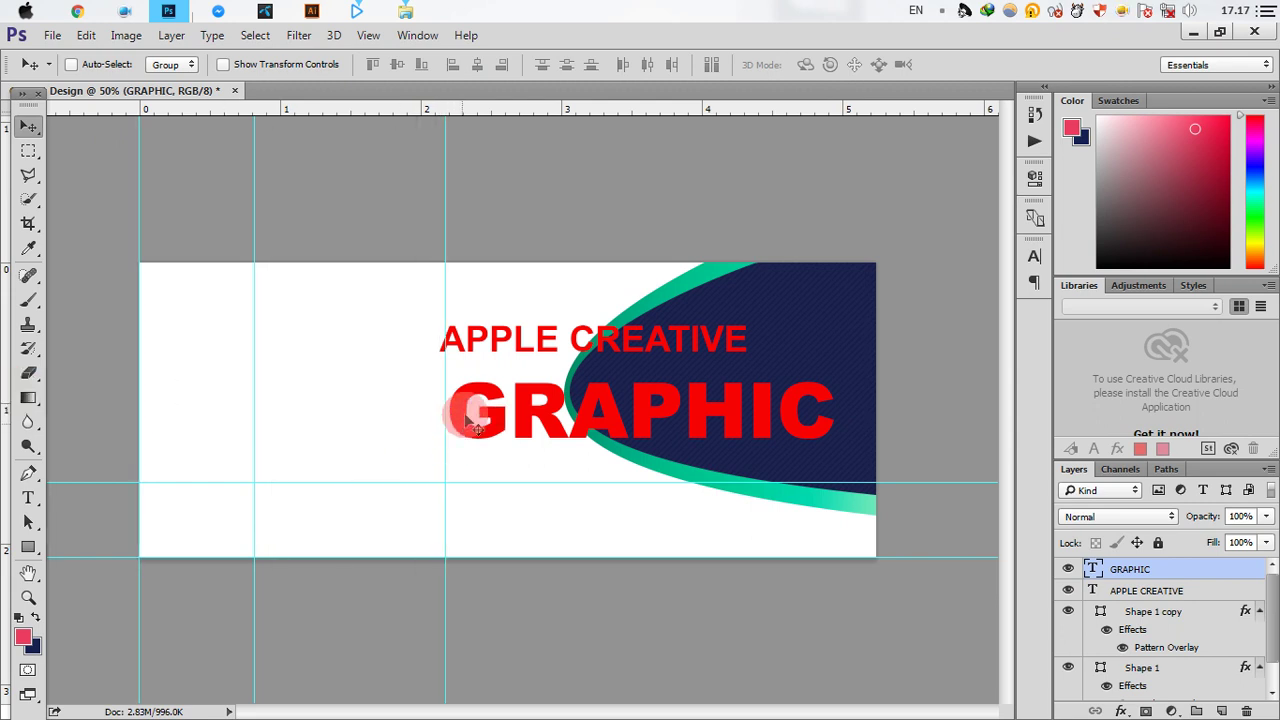
{"action": "left_click", "coordinate": [1161, 590]}
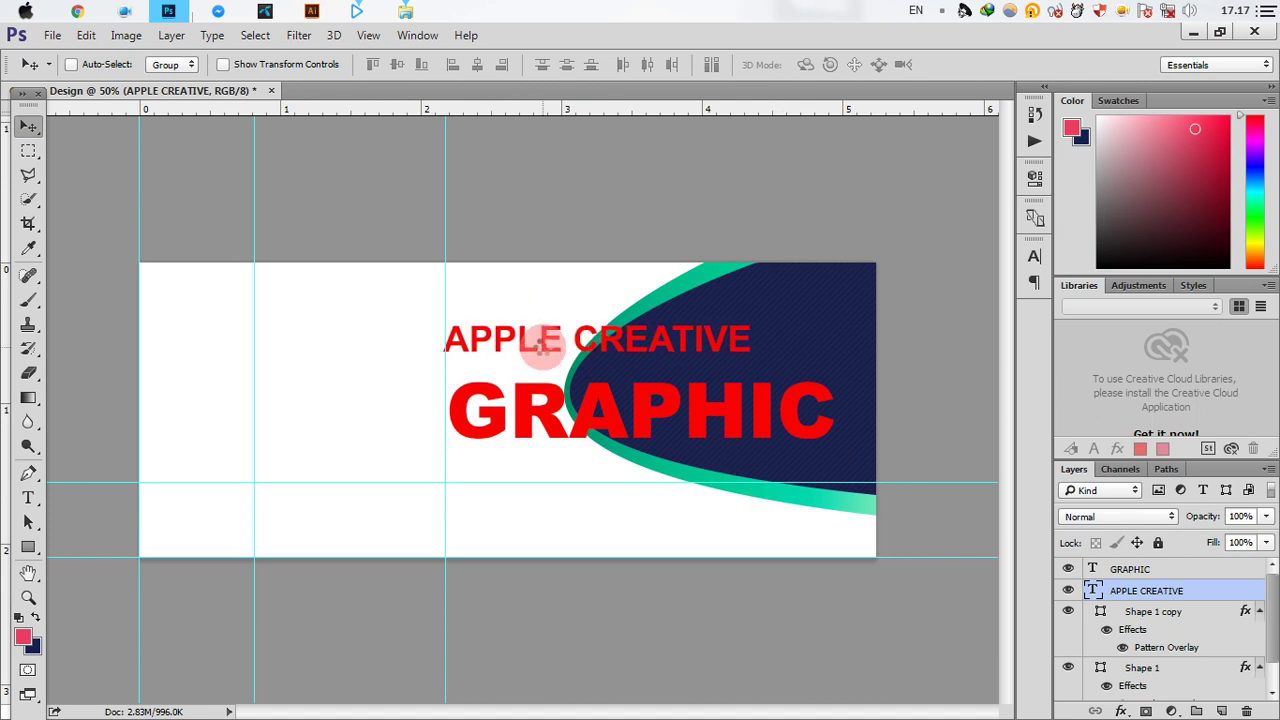
{"action": "left_click_drag", "start_coordinate": [541, 345], "coordinate": [544, 345]}
{"action": "left_click", "coordinate": [1120, 575]}
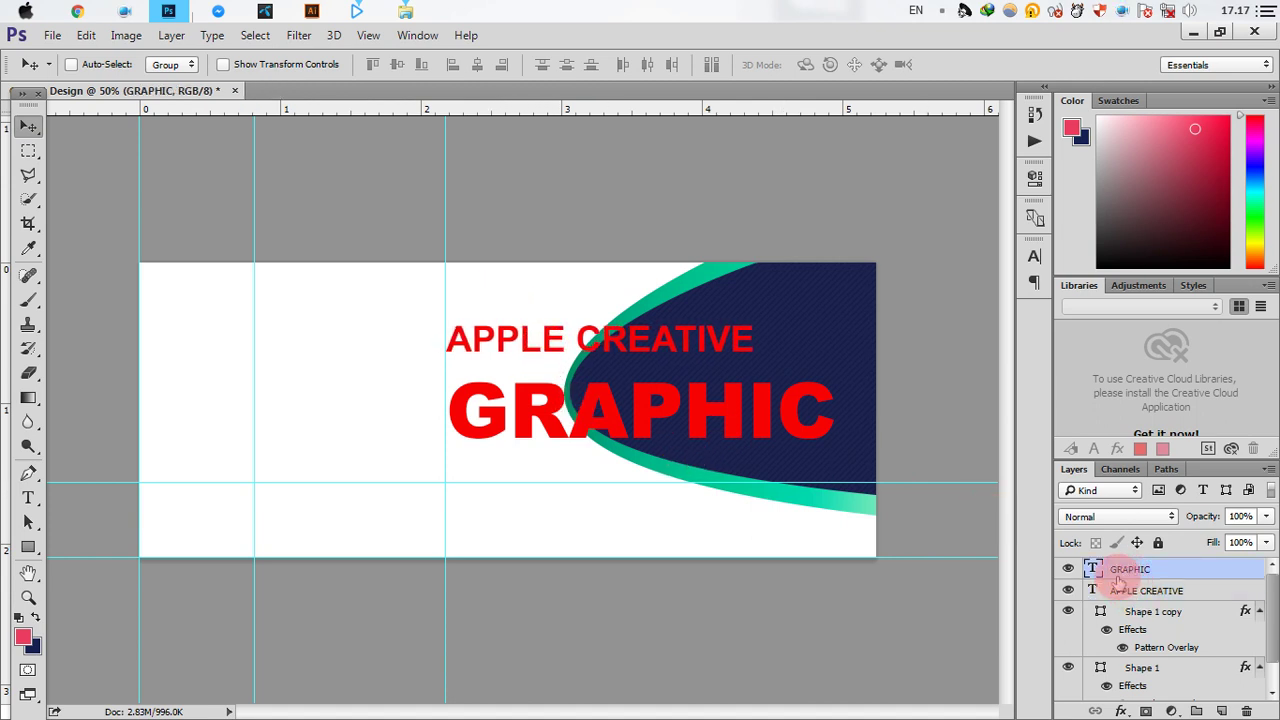
{"action": "key", "text": "Left"}
{"action": "key", "text": "Left"}
{"action": "key", "text": "Left"}
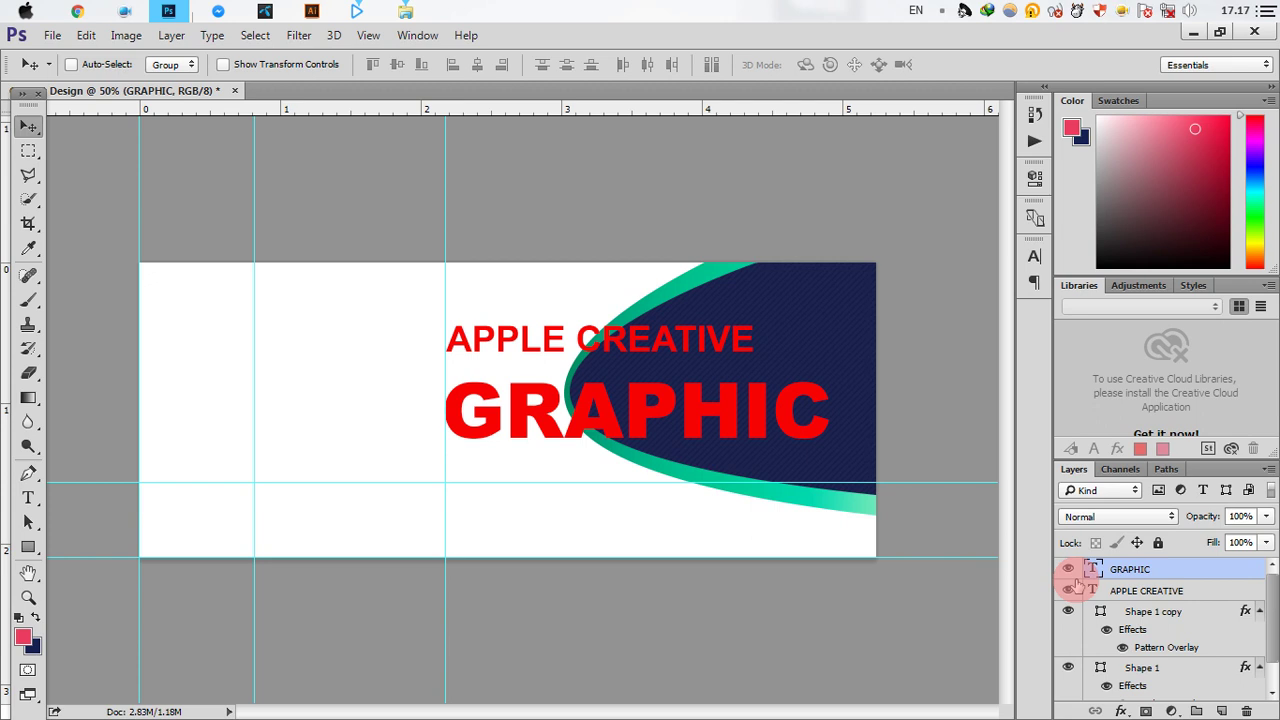
{"action": "key", "text": "Up"}
{"action": "key", "text": "Up"}
{"action": "key", "text": "Up"}
{"action": "key", "text": "Up"}
{"action": "key", "text": "Up"}
{"action": "key", "text": "Up"}
{"action": "key", "text": "Up"}
{"action": "key", "text": "Up"}
{"action": "key", "text": "Up"}
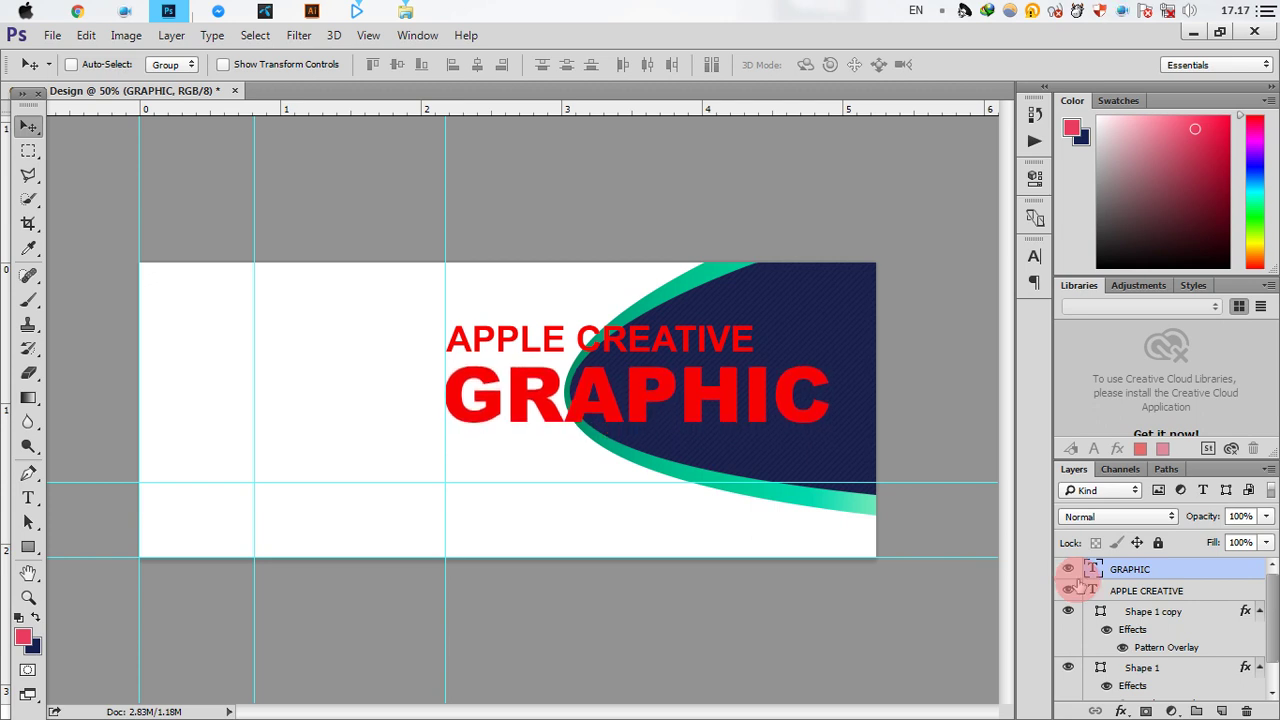
{"action": "key", "text": "Up"}
{"action": "key", "text": "Up"}
{"action": "key", "text": "Up"}
{"action": "key", "text": "Up"}
{"action": "key", "text": "Up"}
{"action": "key", "text": "Up"}
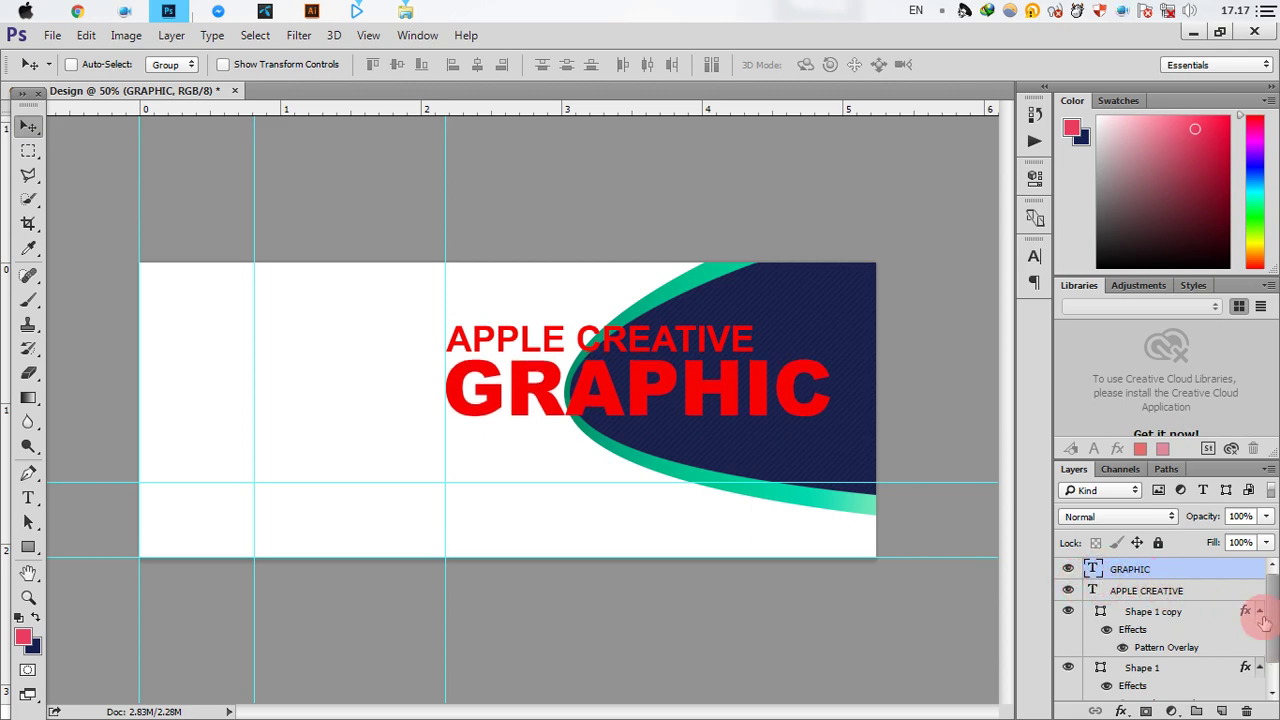
Give the GRAPHIC layer a teal-to-mint Gradient Overlay at 177° and open its gradient.
{"action": "double_click", "coordinate": [1222, 571]}
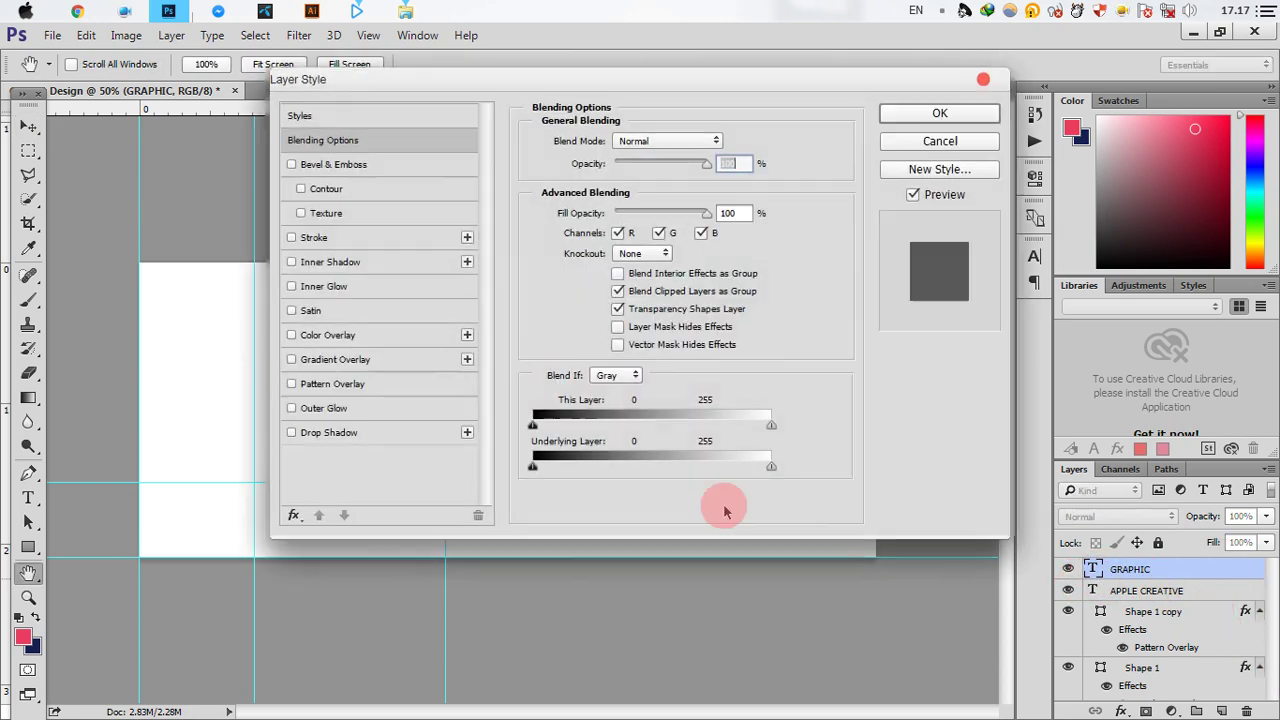
{"action": "mouse_move", "coordinate": [414, 29]}
{"action": "left_mouse_down"}
{"action": "mouse_move", "coordinate": [851, 270]}
{"action": "mouse_move", "coordinate": [930, 212]}
{"action": "mouse_move", "coordinate": [953, 230]}
{"action": "mouse_move", "coordinate": [20, 320]}
{"action": "left_mouse_up"}
{"action": "left_click", "coordinate": [875, 506]}
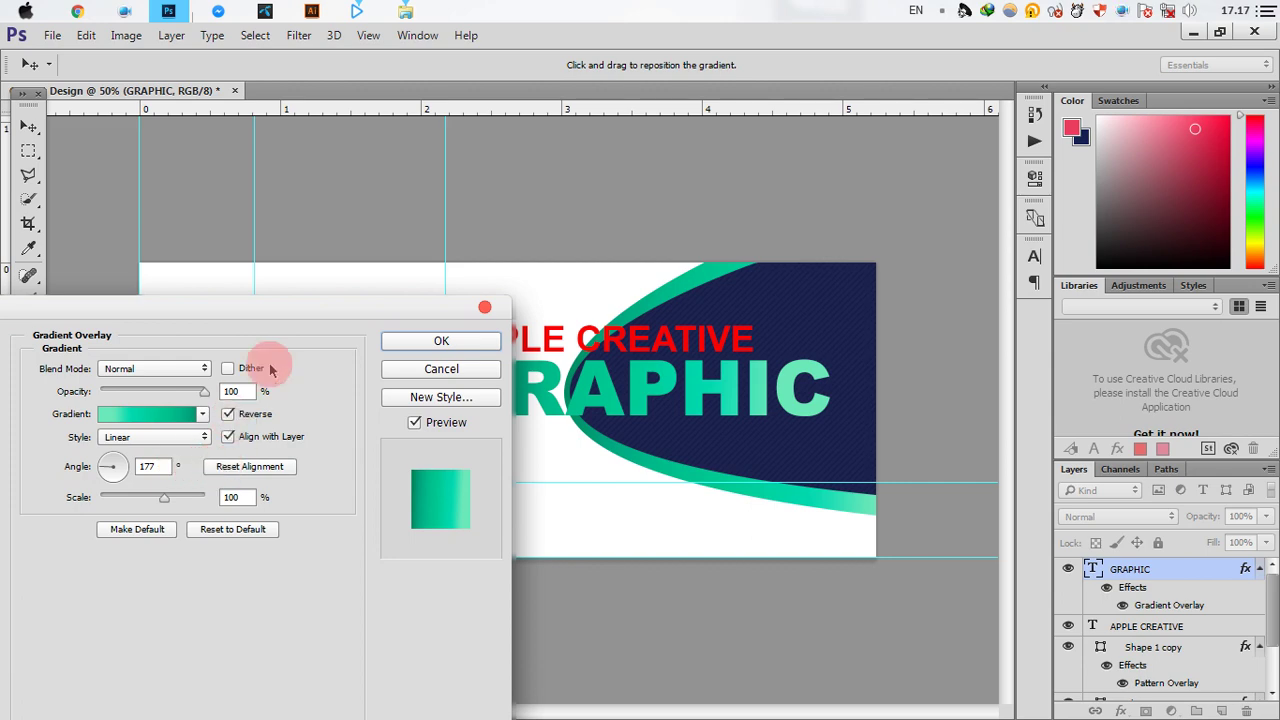
{"action": "mouse_move", "coordinate": [305, 308]}
{"action": "left_mouse_down"}
{"action": "mouse_move", "coordinate": [186, 312]}
{"action": "mouse_move", "coordinate": [264, 266]}
{"action": "left_mouse_up"}
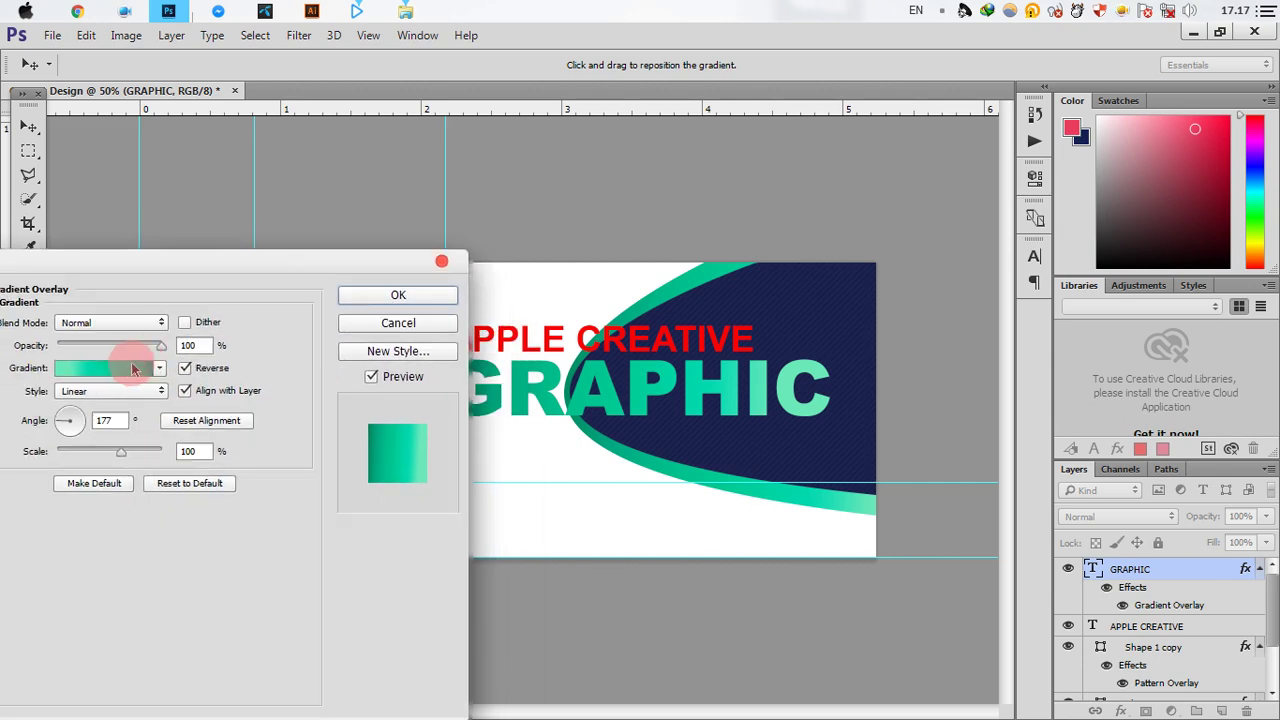
{"action": "left_click", "coordinate": [118, 368]}
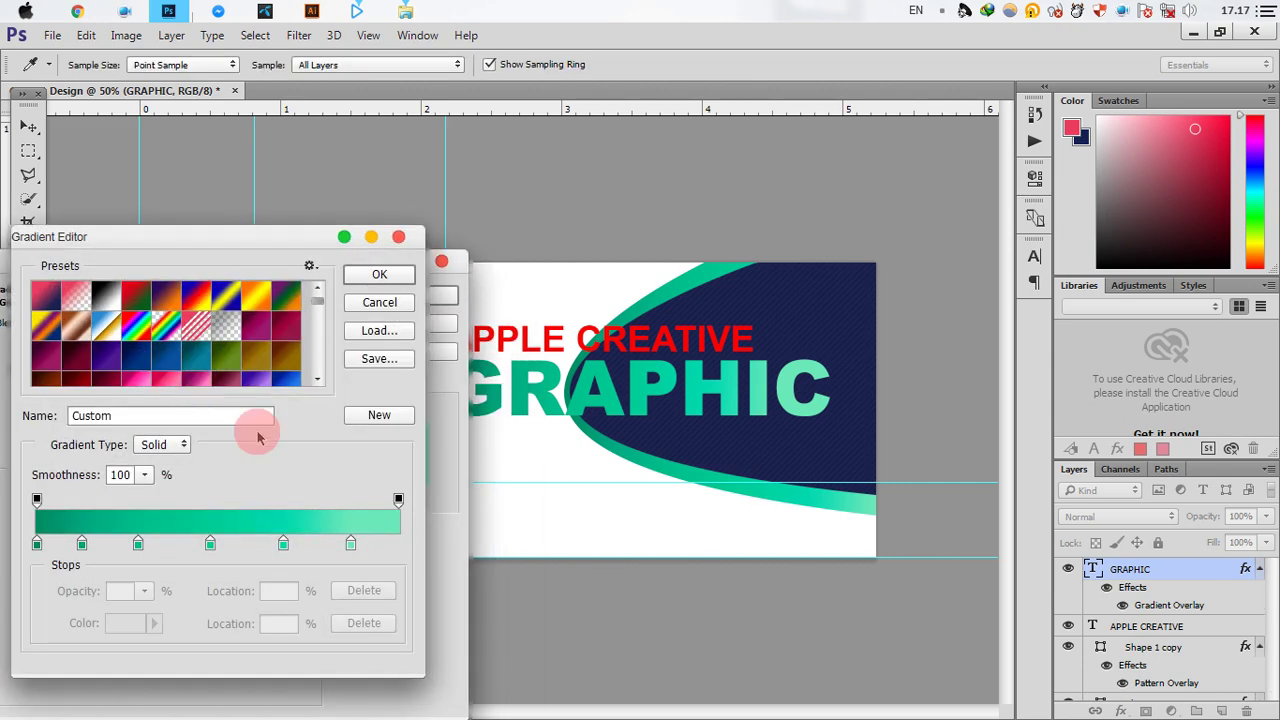
Recolour the gradient stop at 87% to a bright, saturated lime green.
{"action": "double_click", "coordinate": [350, 543]}
{"action": "left_click_drag", "start_coordinate": [664, 121], "coordinate": [303, 247]}
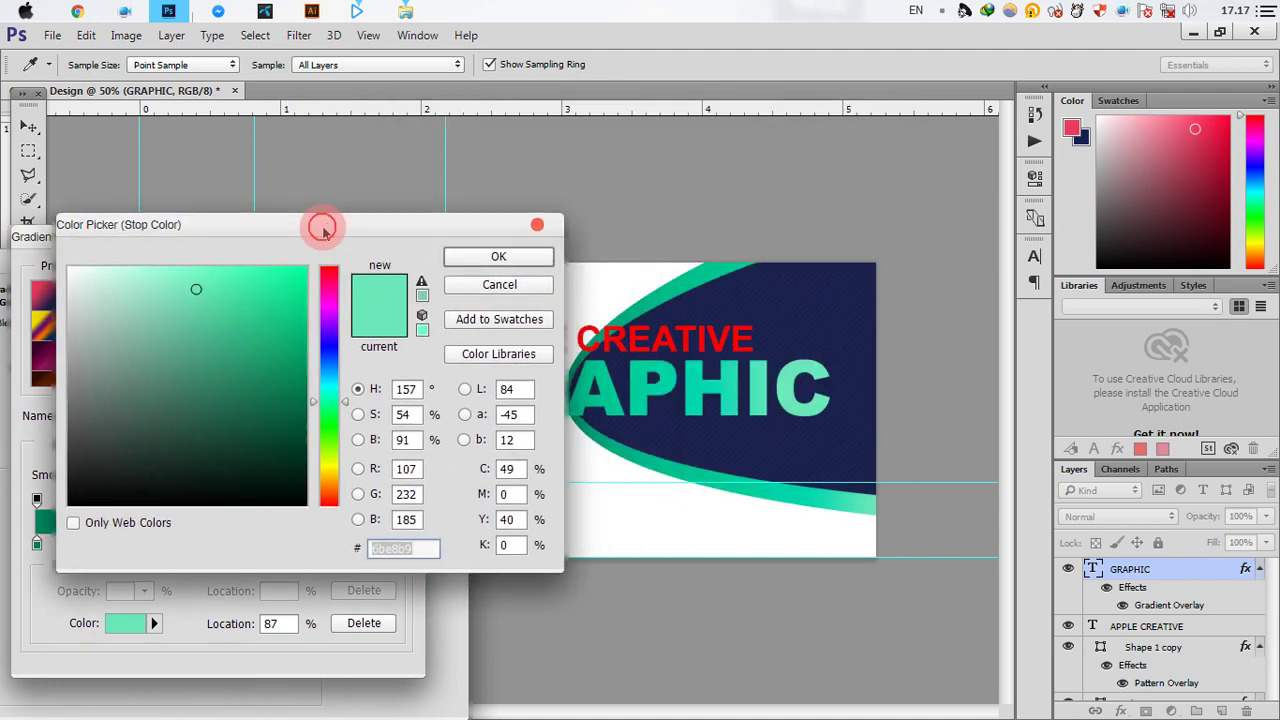
{"action": "left_click_drag", "start_coordinate": [311, 424], "coordinate": [310, 475]}
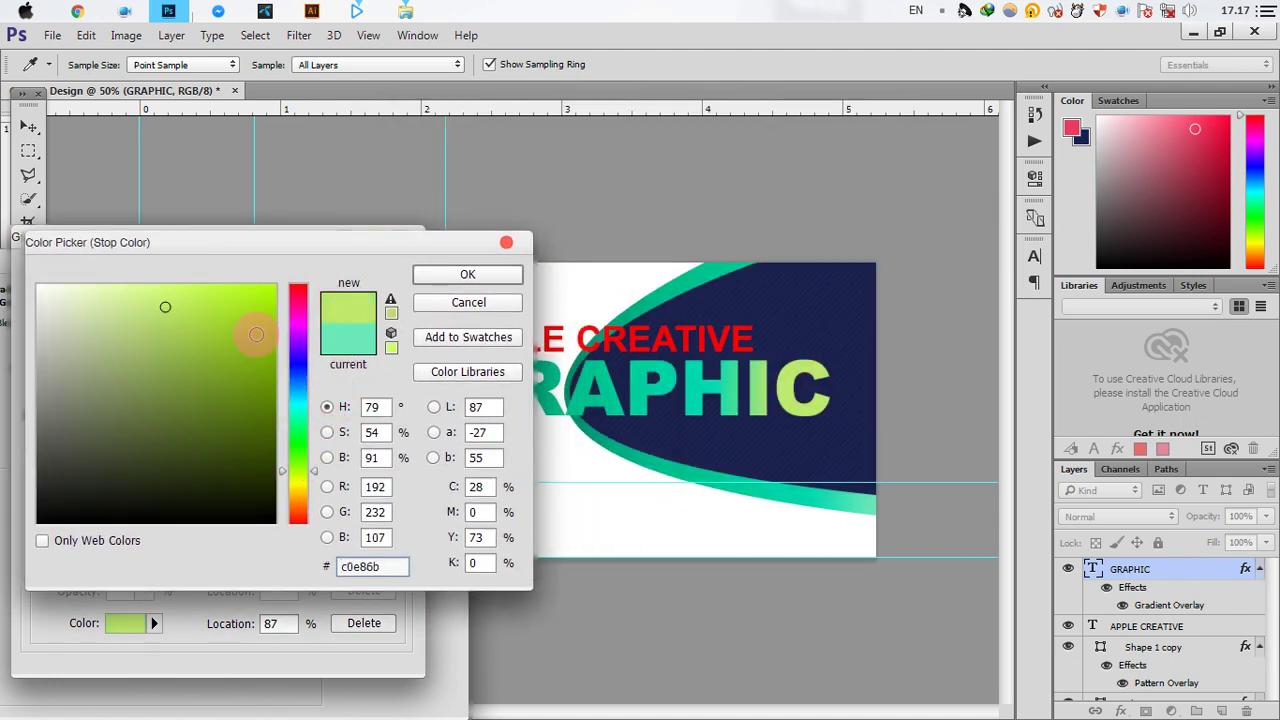
{"action": "left_click", "coordinate": [258, 289]}
{"action": "left_click", "coordinate": [443, 277]}
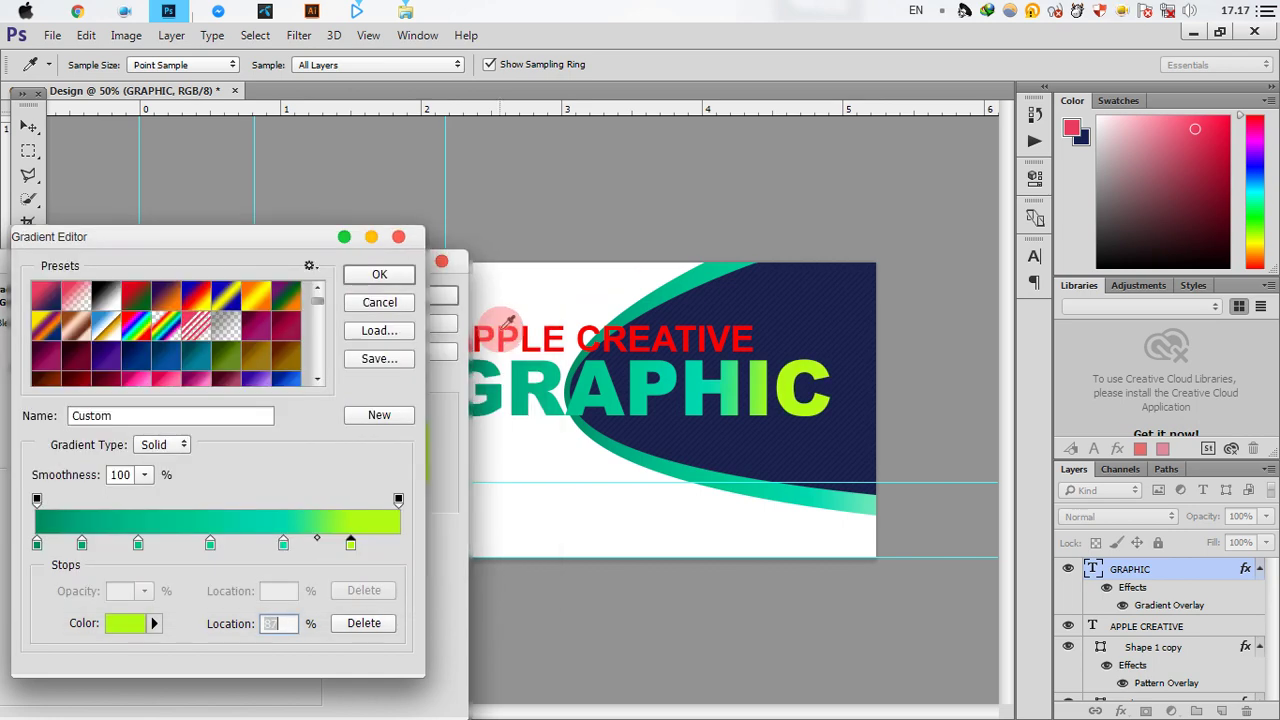
Move the lime stop to 63% and a teal stop to 47%, and add a teal stop near 40%.
{"action": "left_click", "coordinate": [350, 550]}
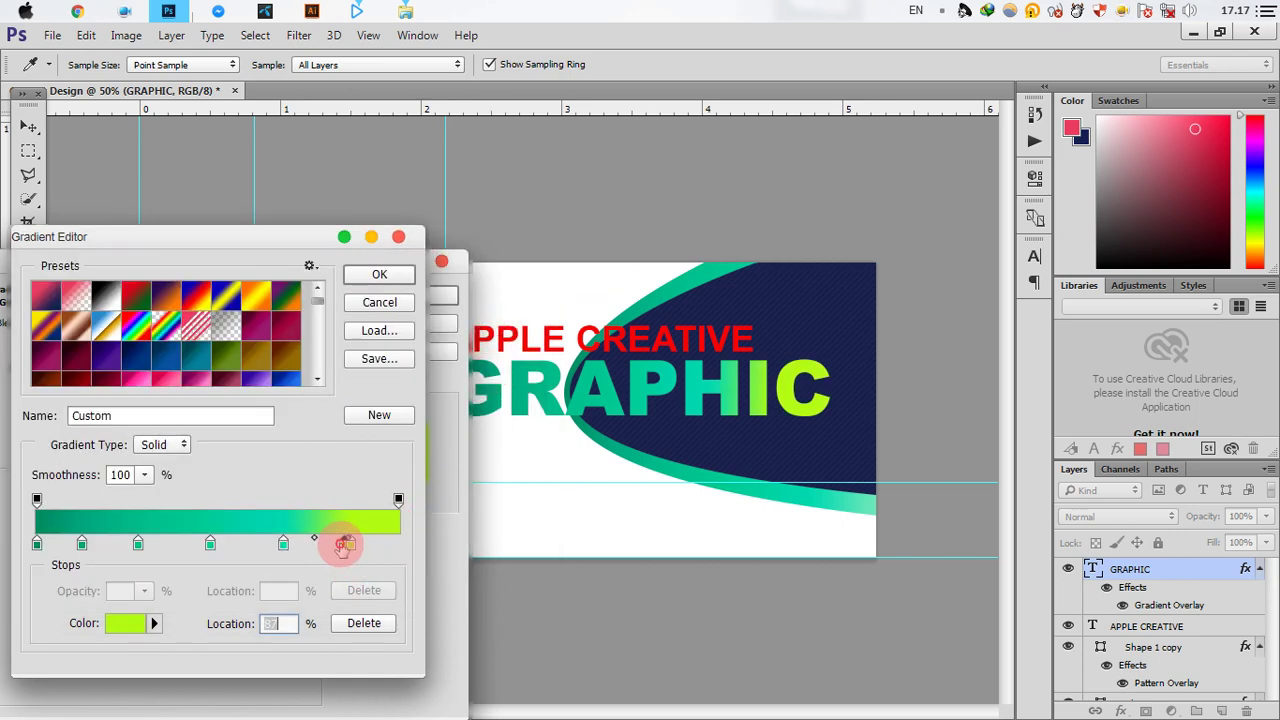
{"action": "left_click_drag", "start_coordinate": [343, 545], "coordinate": [277, 545]}
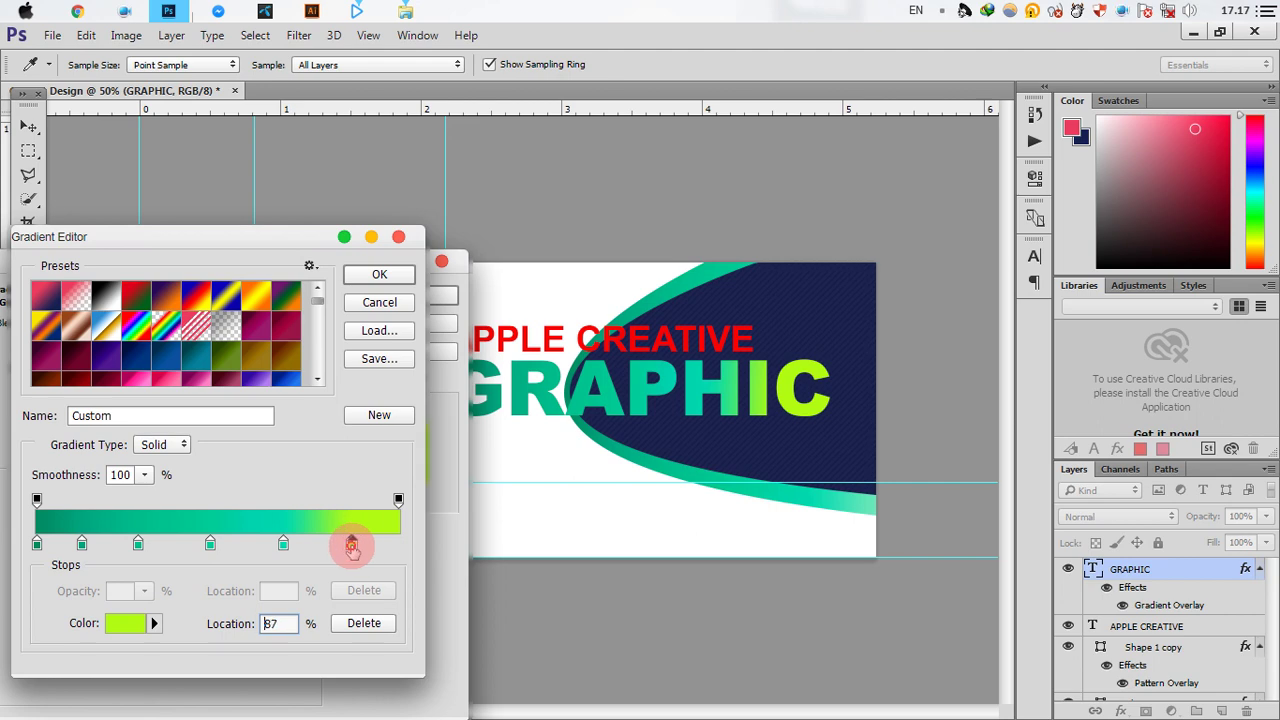
{"action": "mouse_move", "coordinate": [283, 543]}
{"action": "left_mouse_down"}
{"action": "mouse_move", "coordinate": [204, 545]}
{"action": "mouse_move", "coordinate": [225, 545]}
{"action": "left_mouse_up"}
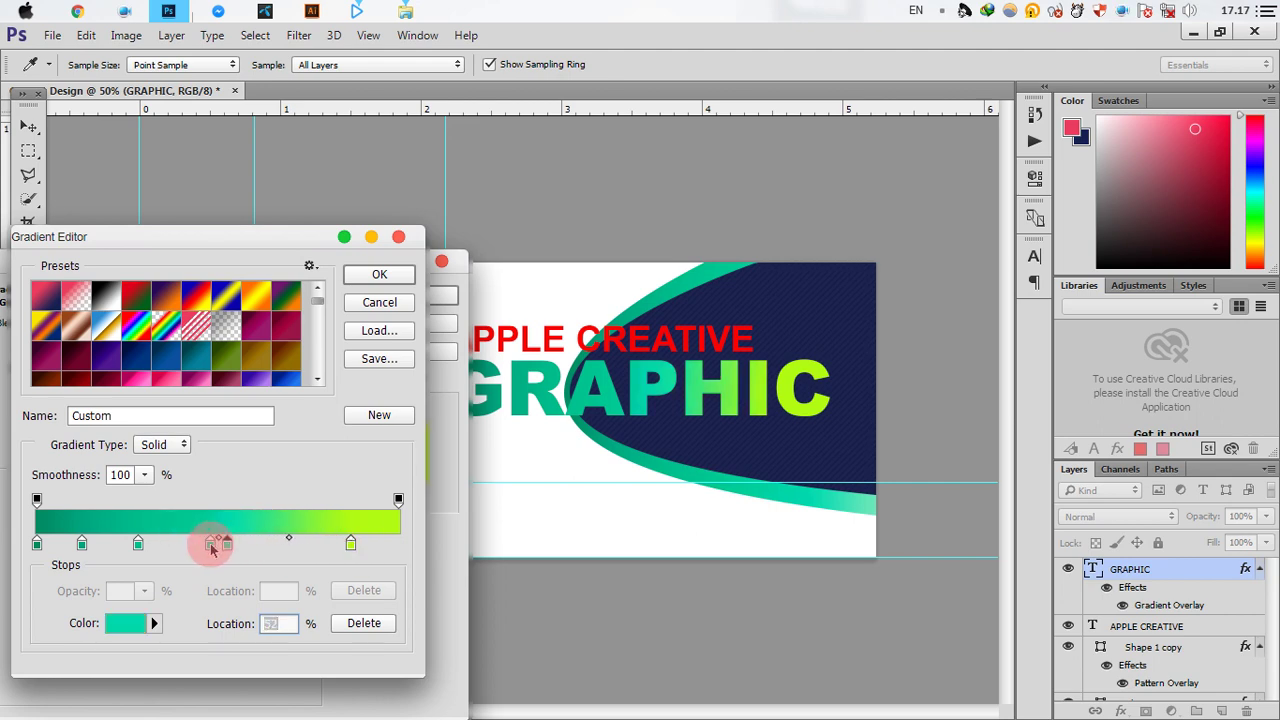
{"action": "left_click", "coordinate": [176, 545]}
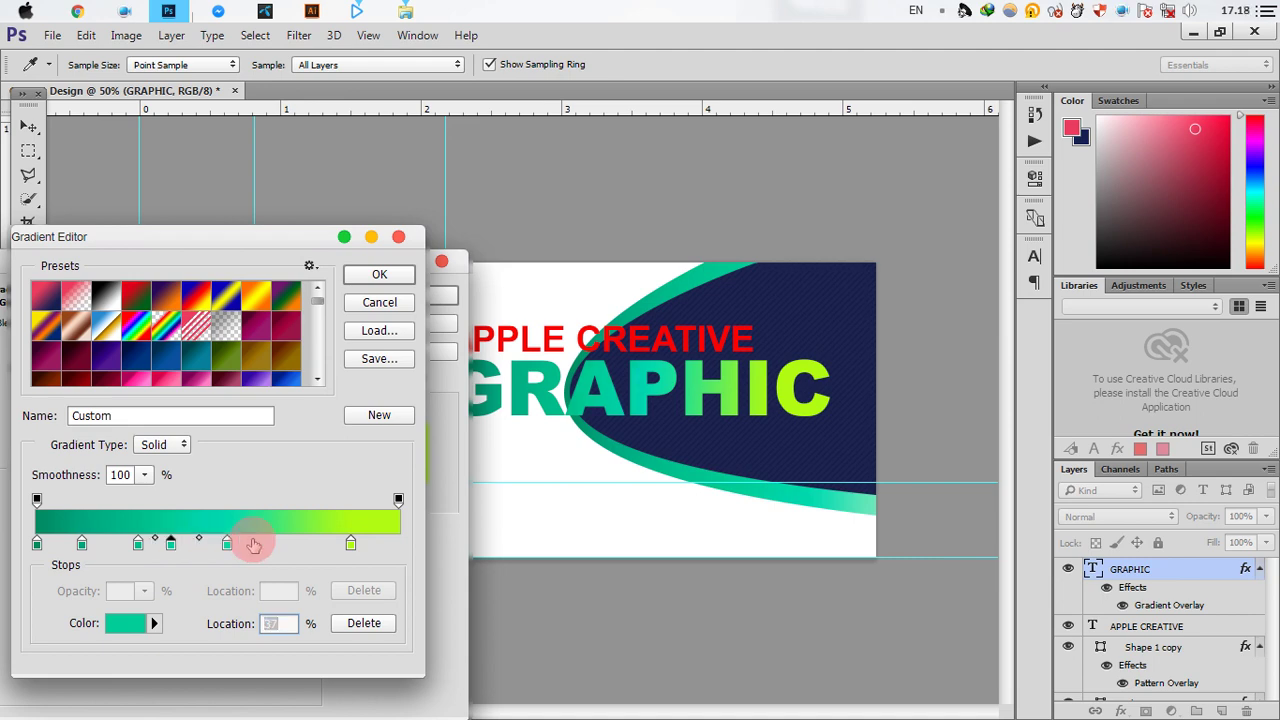
{"action": "left_click_drag", "start_coordinate": [198, 548], "coordinate": [107, 546]}
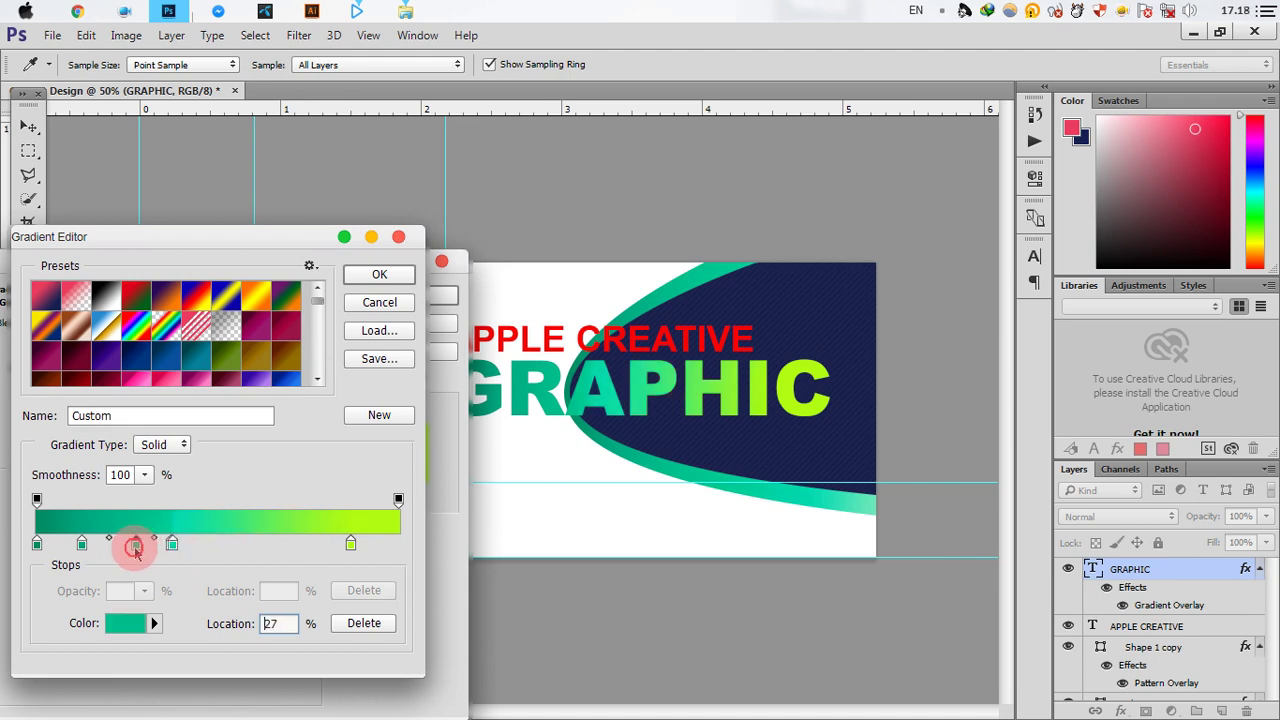
Shift a teal stop to 36%, add a lime stop at 75%, and accept the gradient.
{"action": "left_click", "coordinate": [186, 537]}
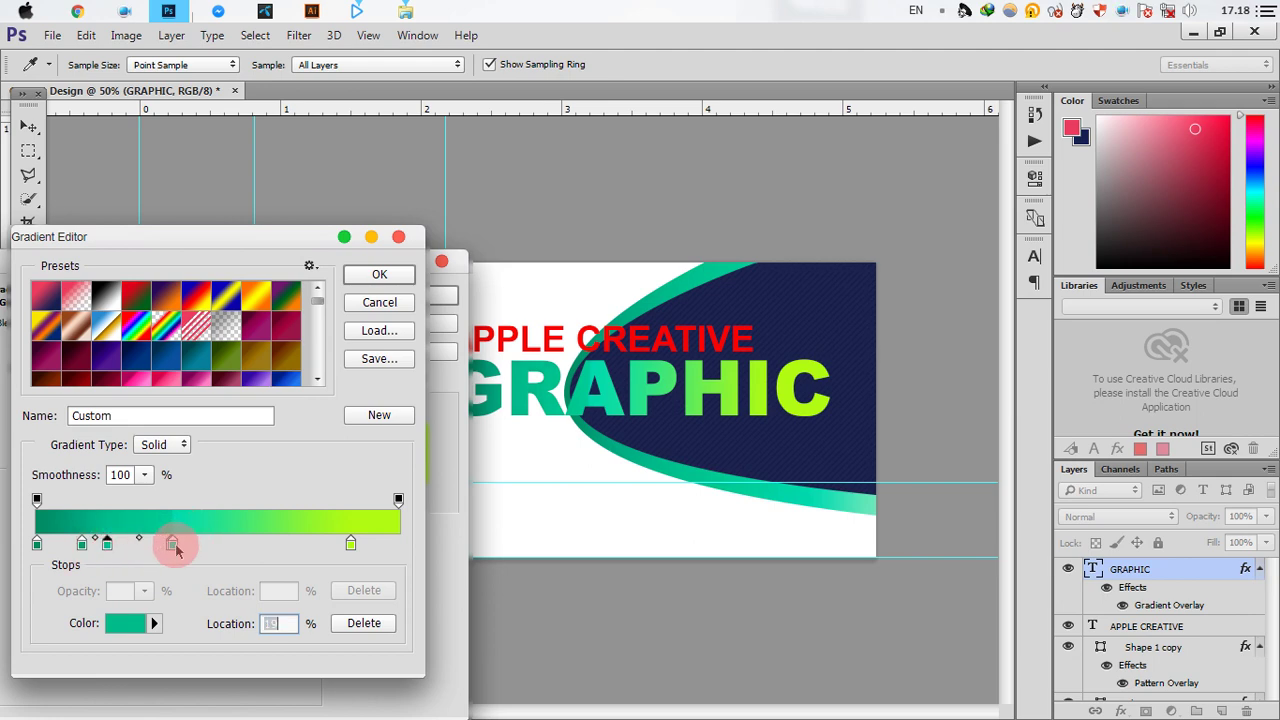
{"action": "left_click_drag", "start_coordinate": [176, 549], "coordinate": [167, 547]}
{"action": "left_click", "coordinate": [174, 546]}
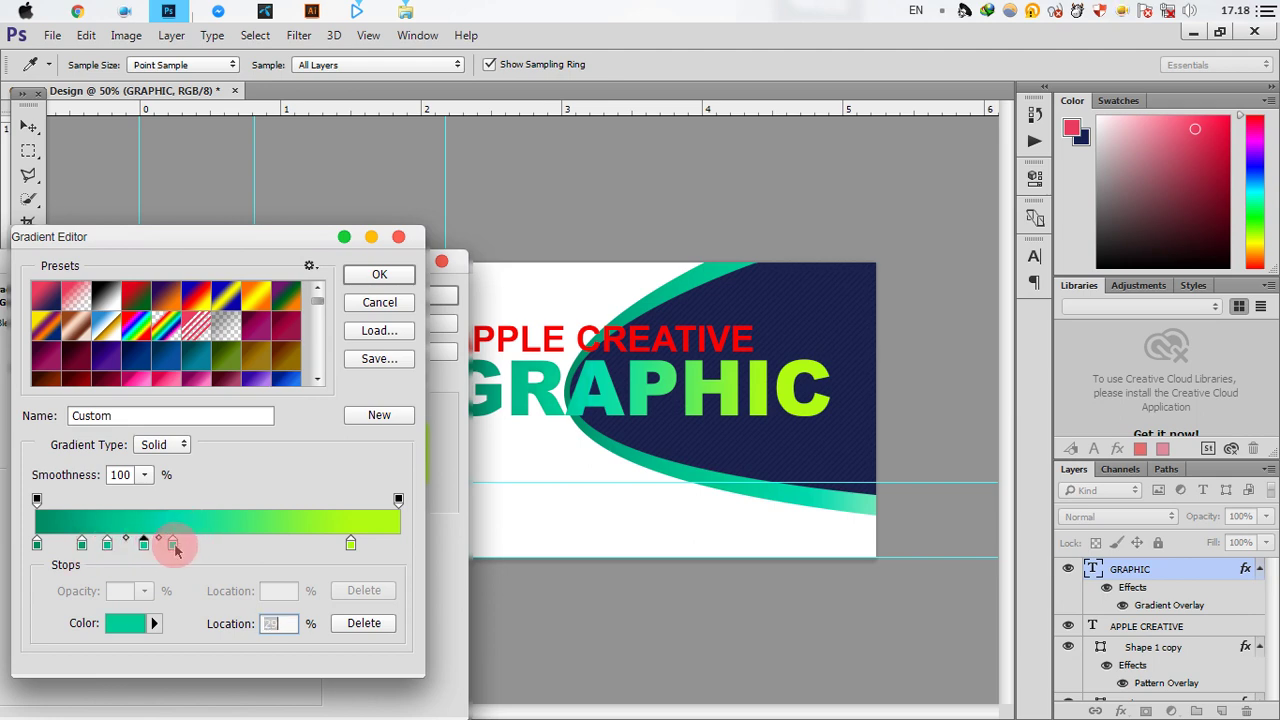
{"action": "mouse_move", "coordinate": [398, 543]}
{"action": "left_mouse_down"}
{"action": "mouse_move", "coordinate": [229, 545]}
{"action": "mouse_move", "coordinate": [243, 545]}
{"action": "left_mouse_up"}
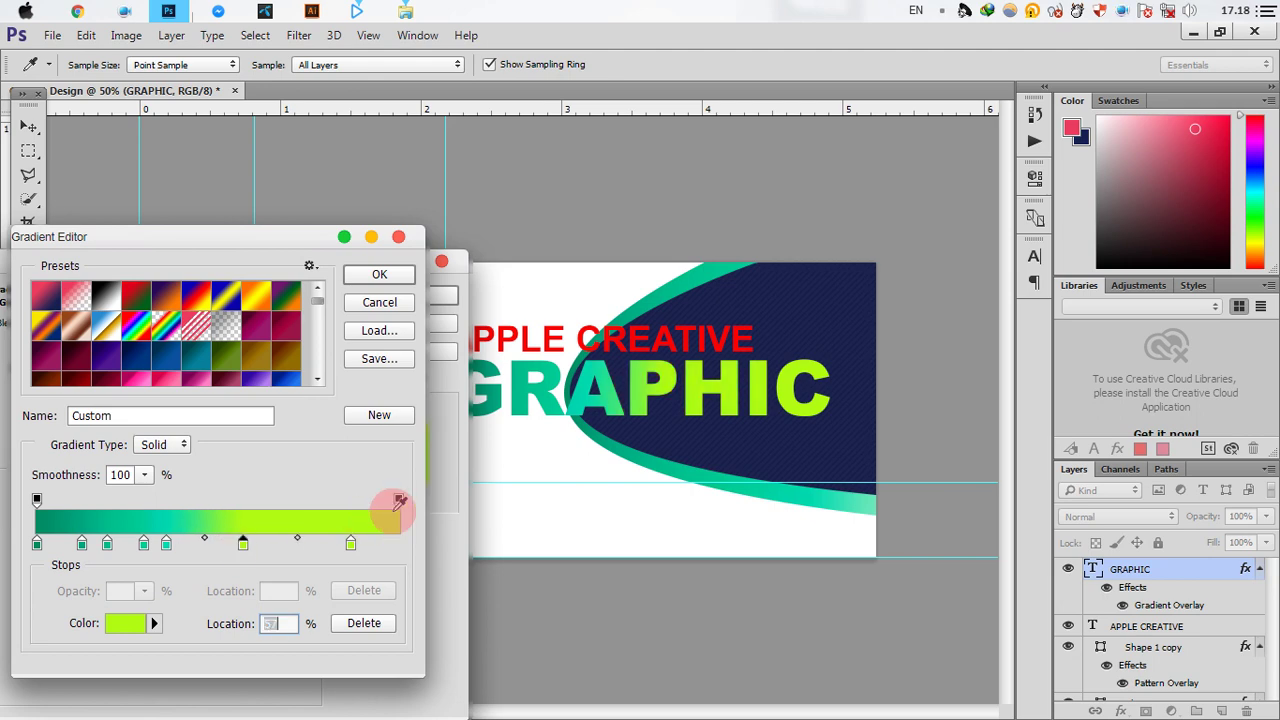
{"action": "left_click", "coordinate": [380, 274]}
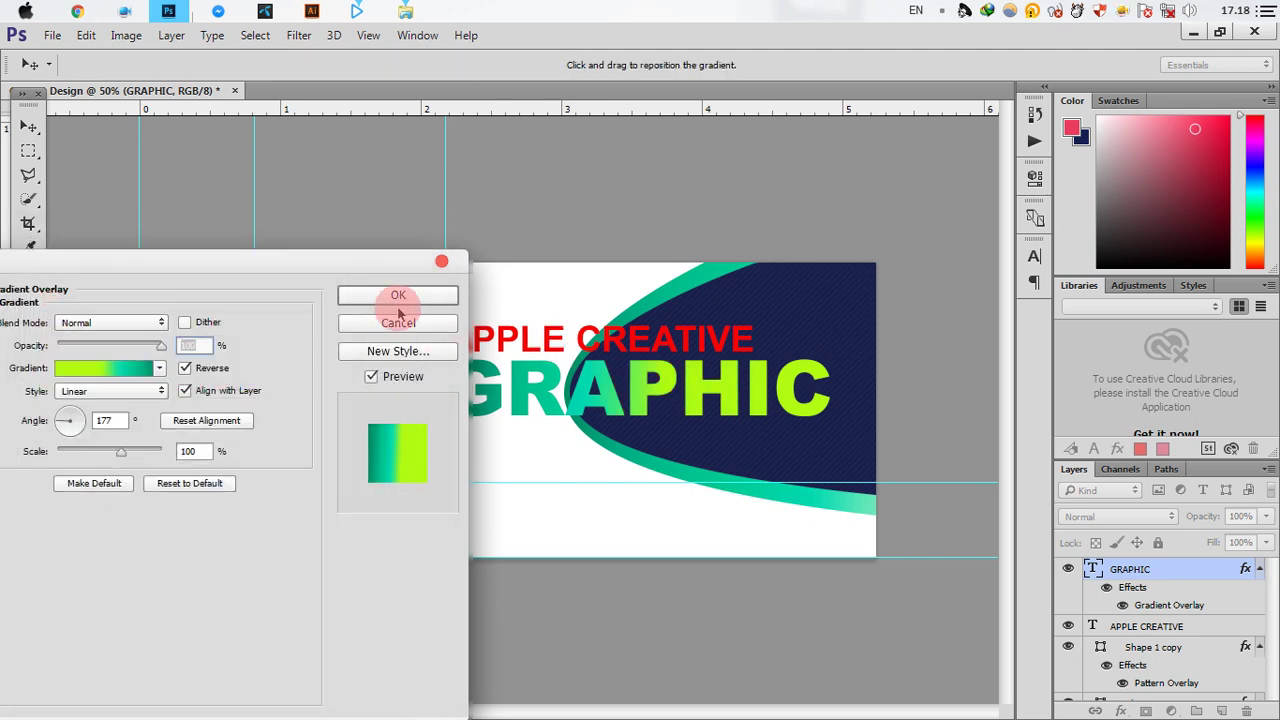
Apply GRAPHIC's gradient overlay and zoom in on the banner's title text.
{"action": "left_click", "coordinate": [391, 299]}
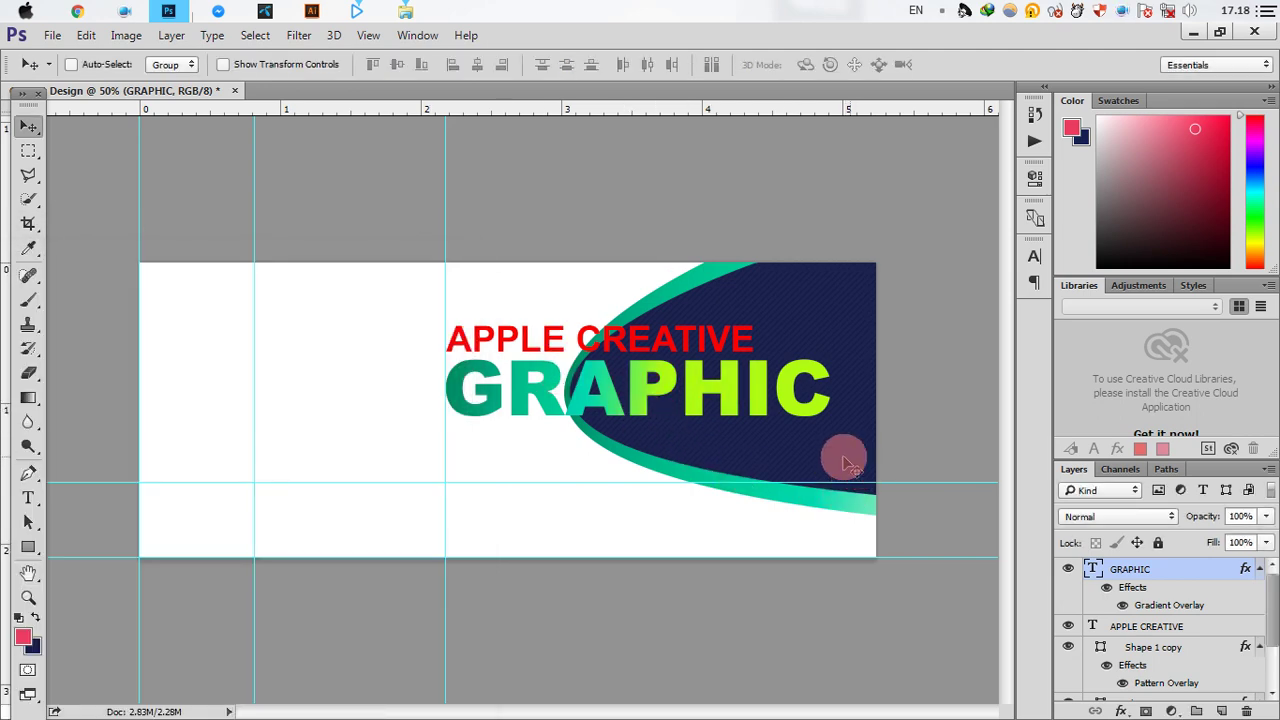
{"action": "left_click", "coordinate": [435, 404], "text": "alt"}
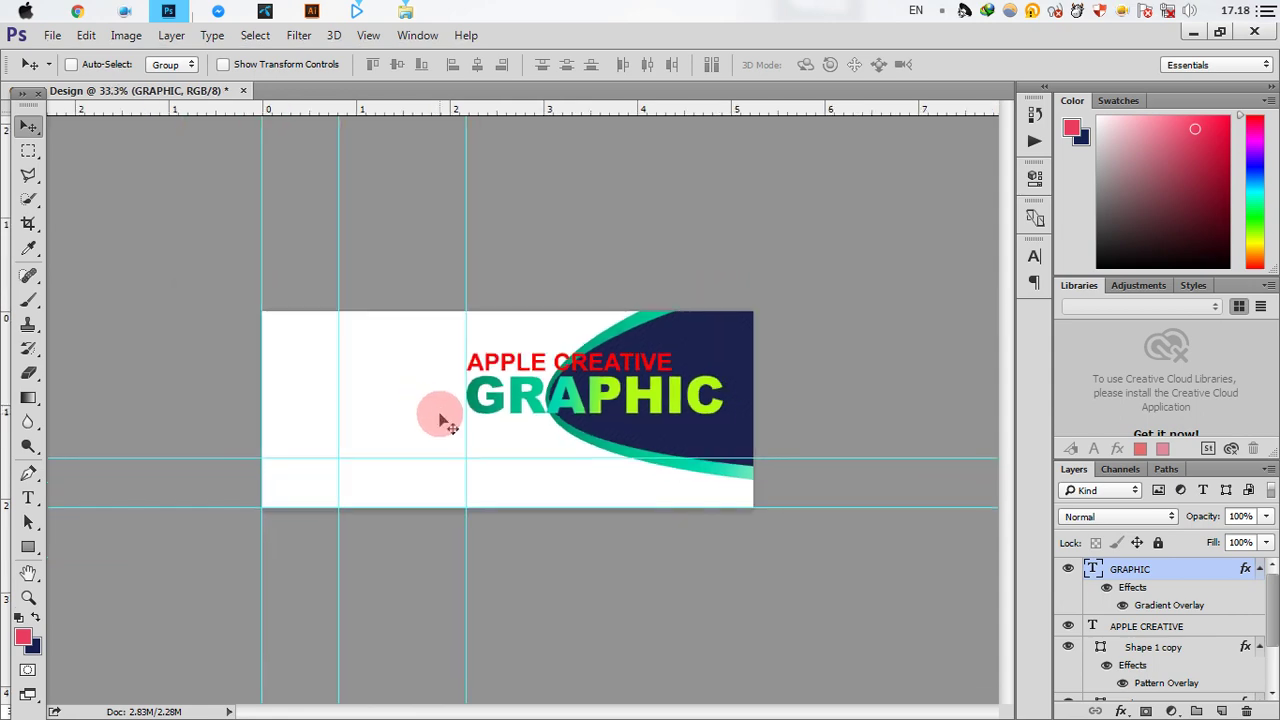
{"action": "key", "text": "ctrl+plus"}
{"action": "key", "text": "ctrl+plus"}
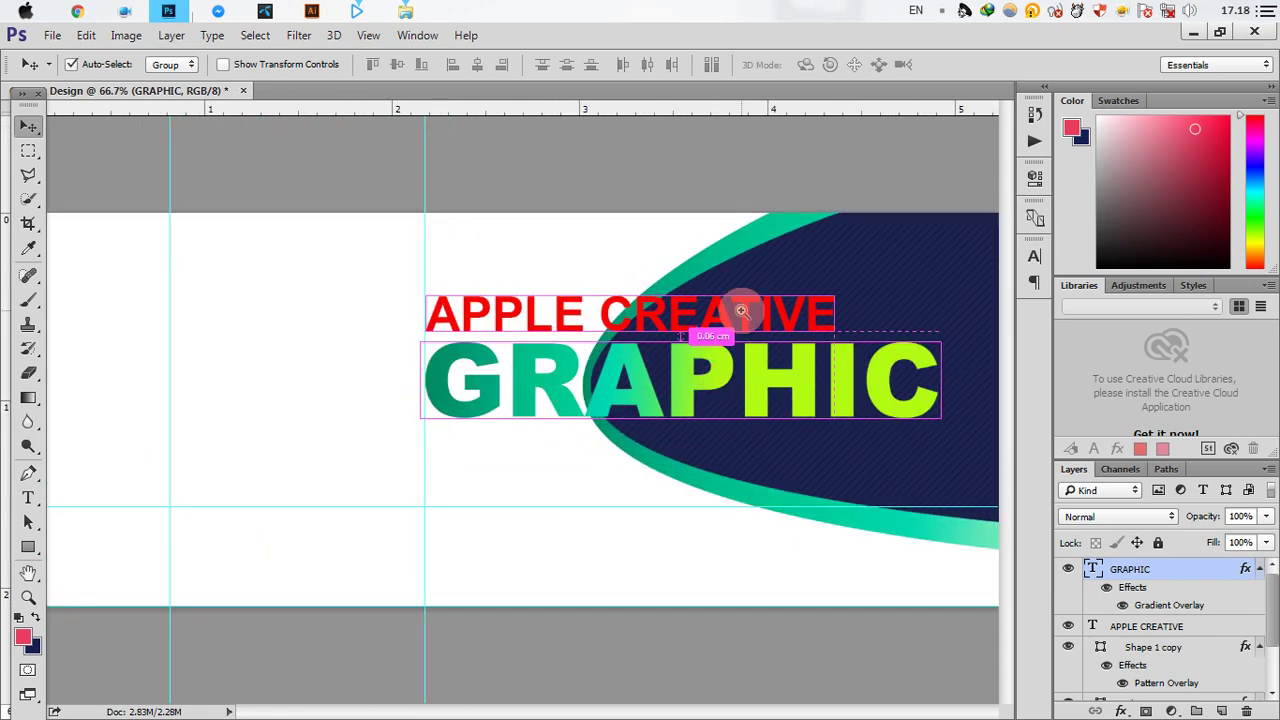
{"action": "left_click", "coordinate": [741, 311], "text": "ctrl"}
{"action": "mouse_move", "coordinate": [634, 366]}
{"action": "left_mouse_down"}
{"action": "mouse_move", "coordinate": [551, 321]}
{"action": "mouse_move", "coordinate": [543, 295]}
{"action": "left_mouse_up"}
Collapse the effects lists of the GRAPHIC, Shape 1 copy and Shape 1 layers.
{"action": "left_click", "coordinate": [1259, 568]}
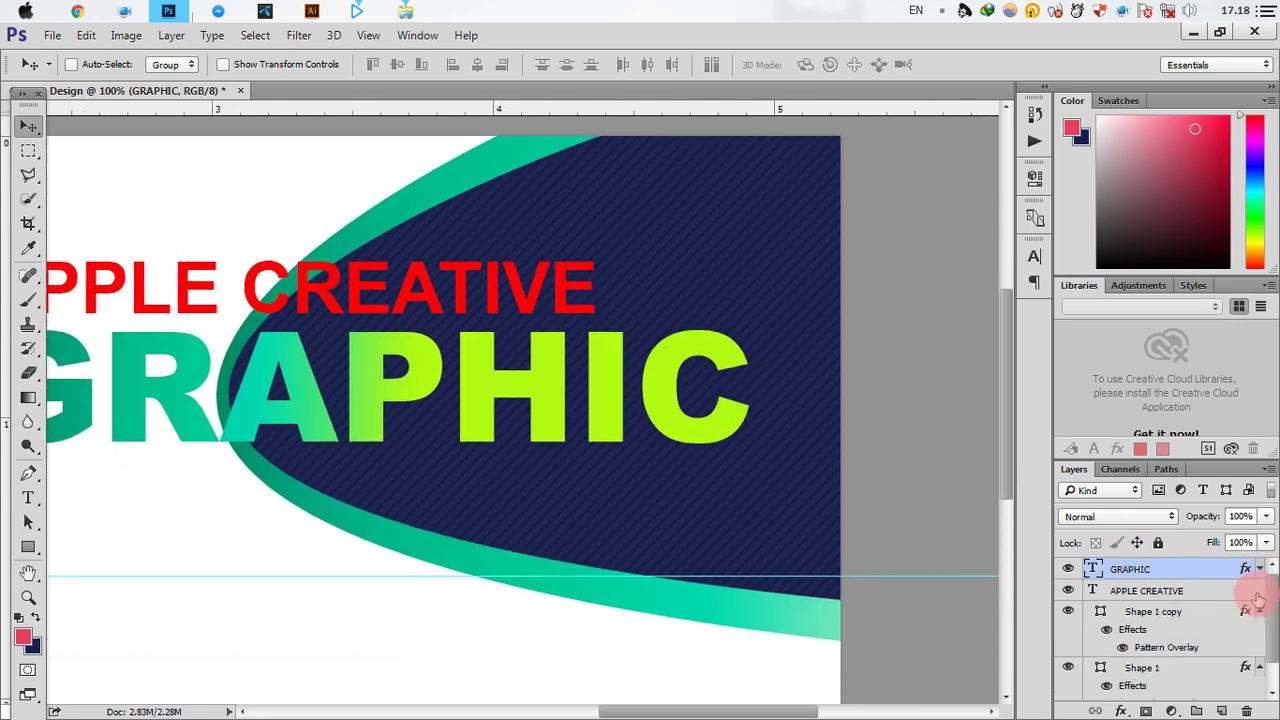
{"action": "left_click", "coordinate": [1259, 611]}
{"action": "left_click", "coordinate": [1220, 632]}
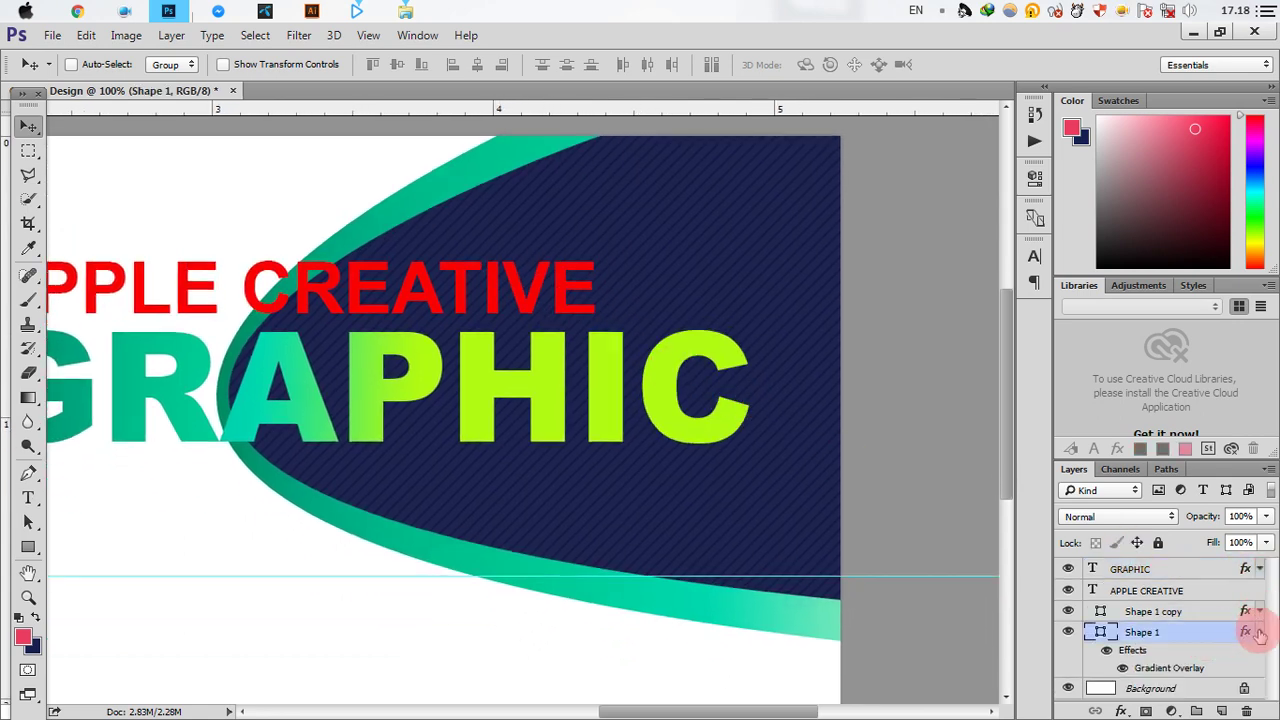
{"action": "left_click", "coordinate": [1260, 632]}
Group the APPLE CREATIVE and GRAPHIC text layers into a group named Text.
{"action": "left_click", "coordinate": [1160, 590]}
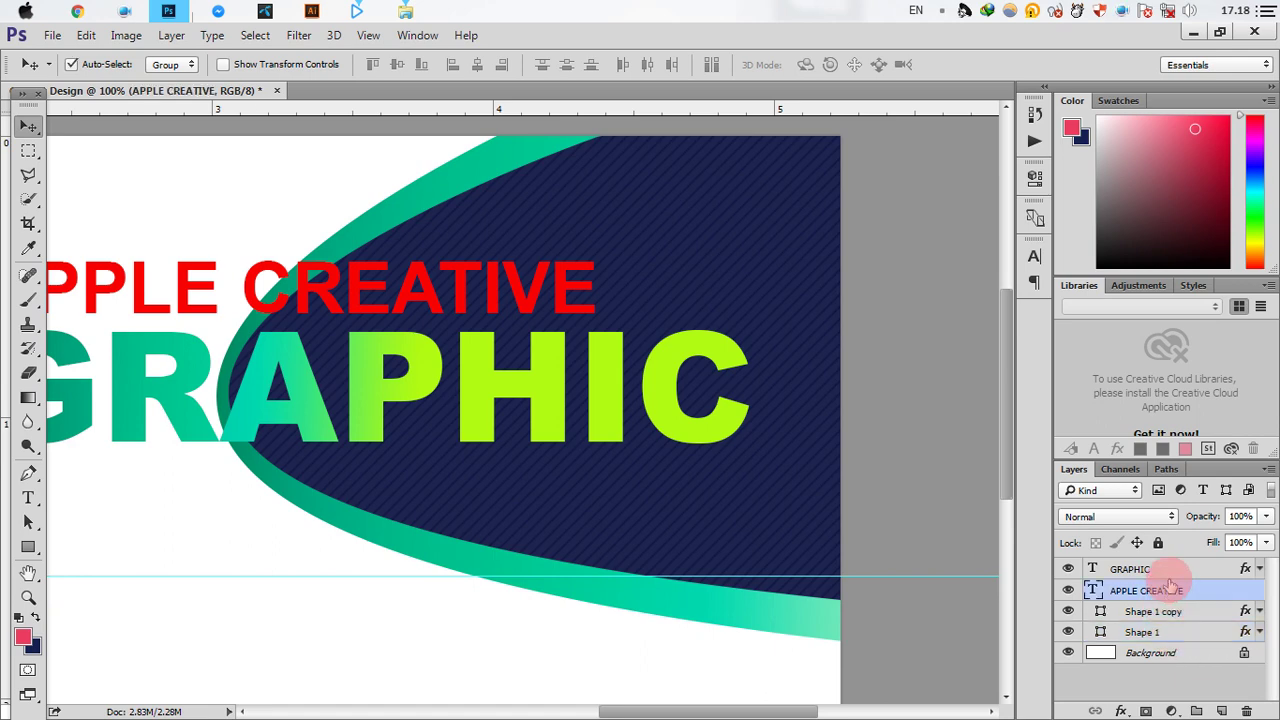
{"action": "left_click", "coordinate": [1160, 576], "text": "ctrl"}
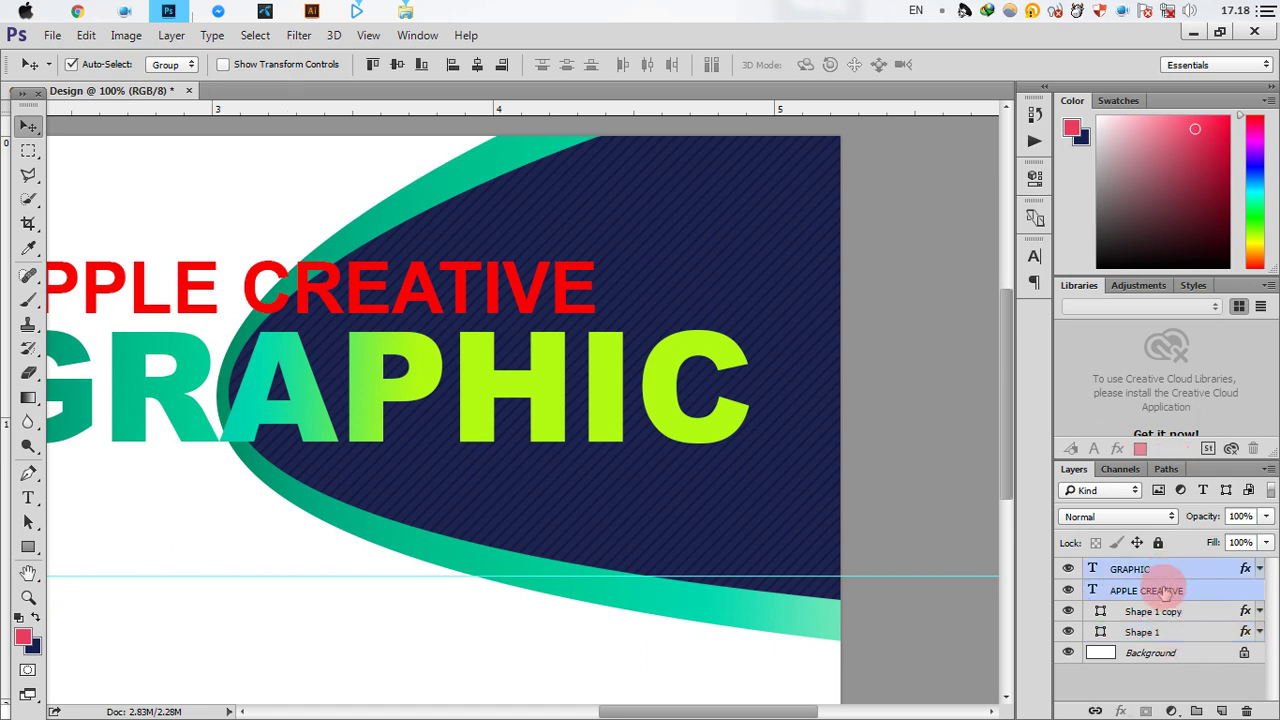
{"action": "left_click", "coordinate": [1197, 710]}
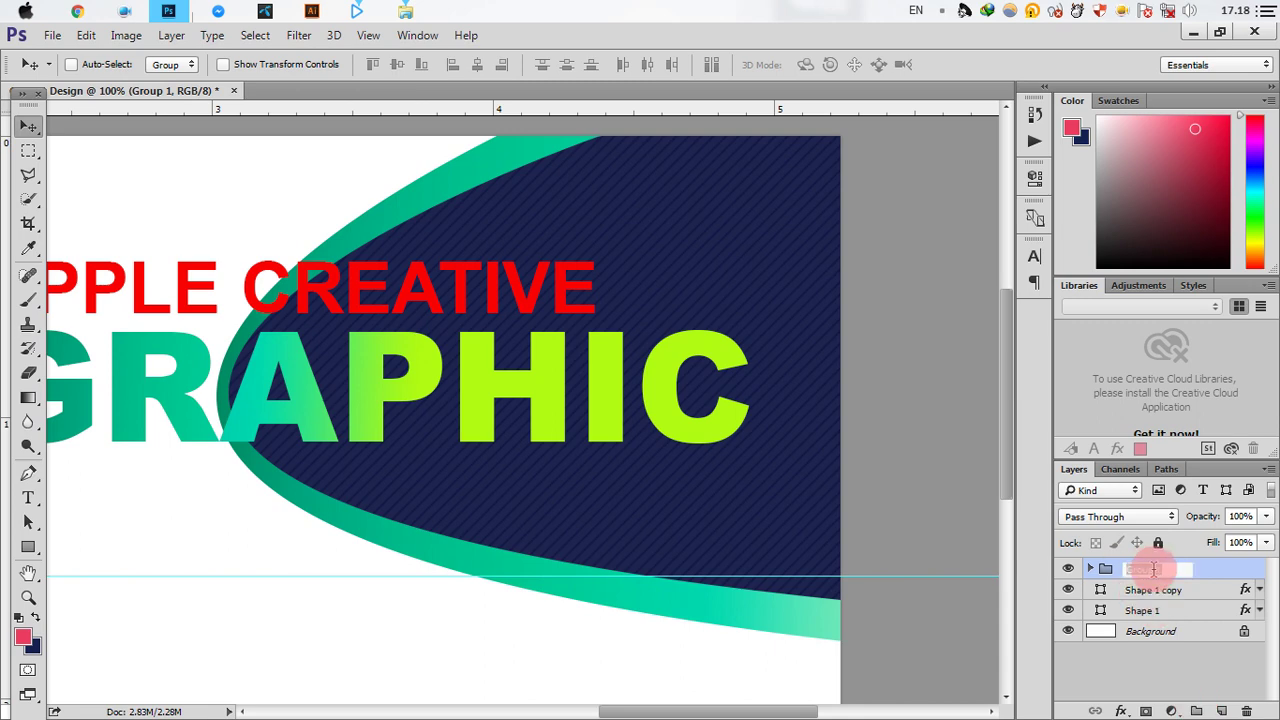
{"action": "type", "text": "Text"}
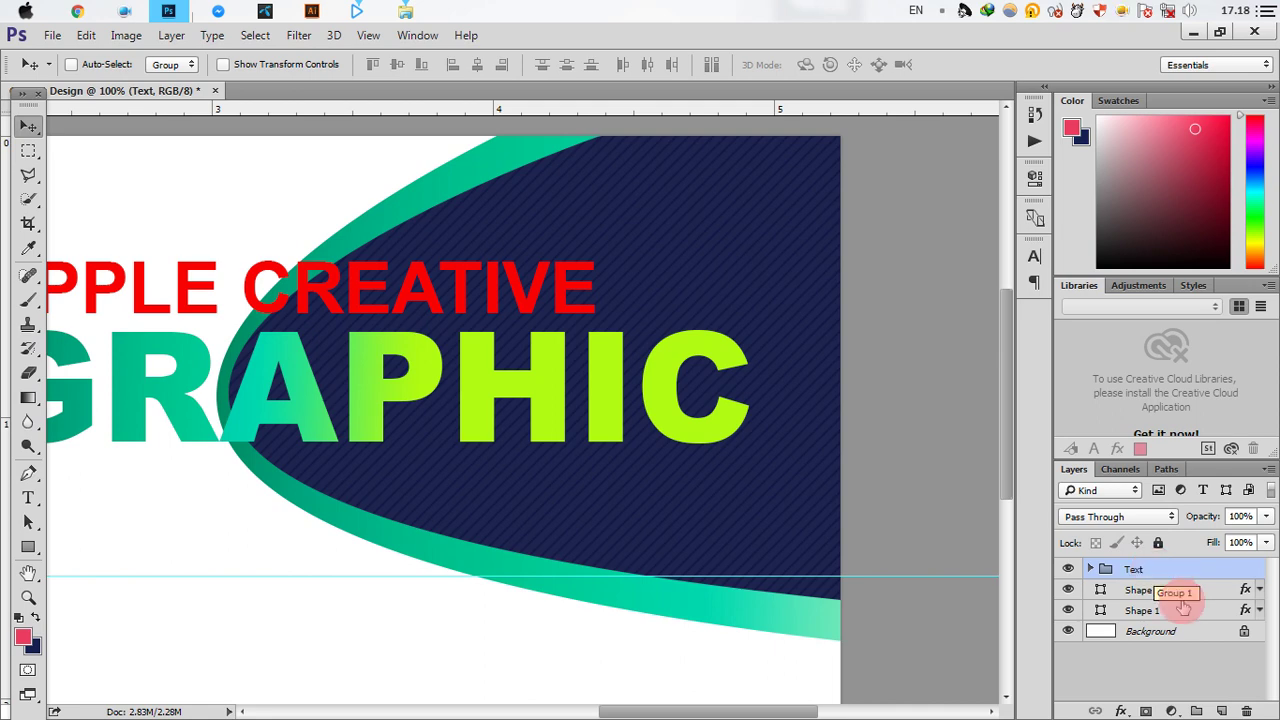
Group Shape 1 copy and Shape 1 into a group named BG Shapes.
{"action": "left_click", "coordinate": [1155, 590]}
{"action": "left_click", "coordinate": [1170, 612], "text": "ctrl"}
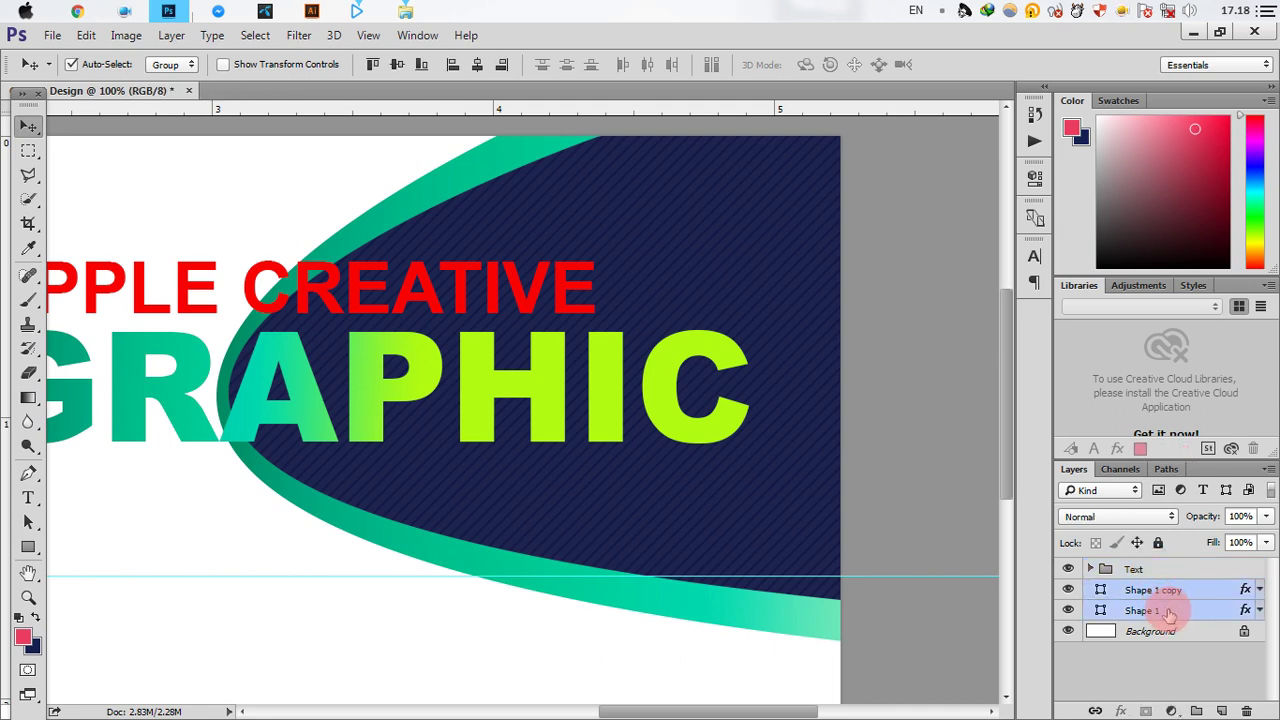
{"action": "left_click_drag", "start_coordinate": [1170, 612], "coordinate": [1178, 710]}
{"action": "left_click", "coordinate": [1196, 710]}
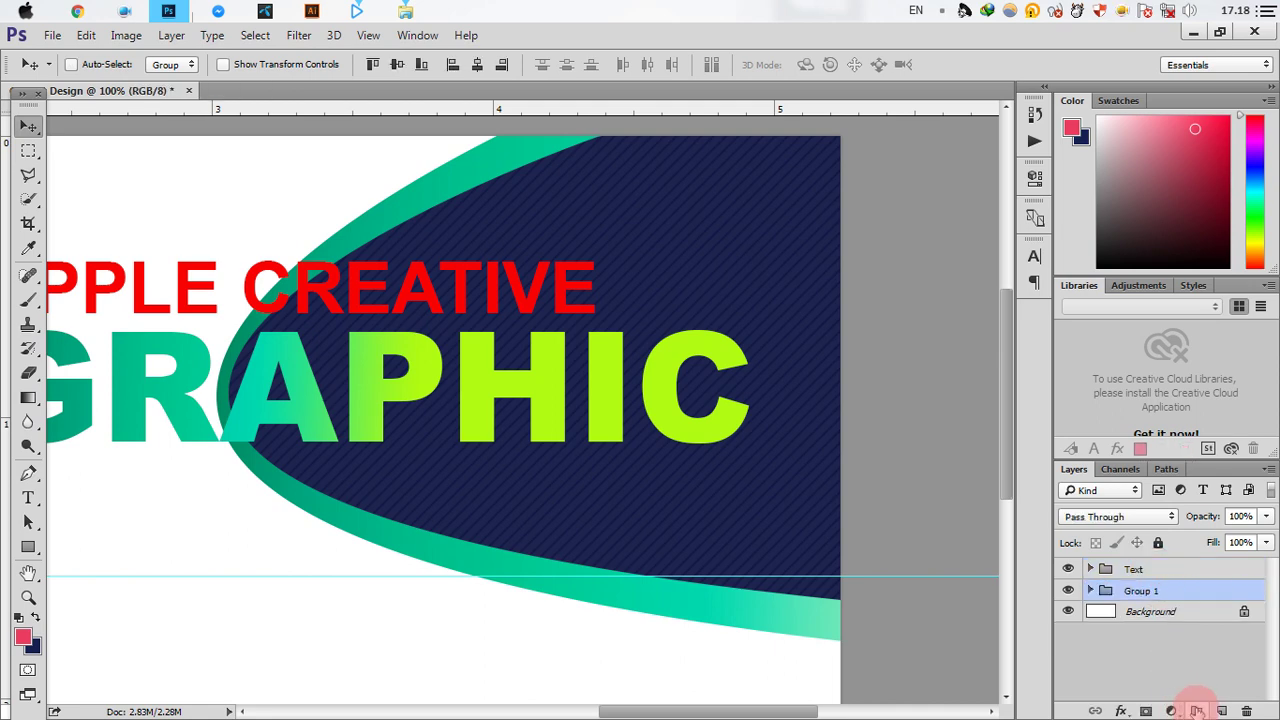
{"action": "left_click", "coordinate": [1141, 591]}
{"action": "type", "text": "BG S"}
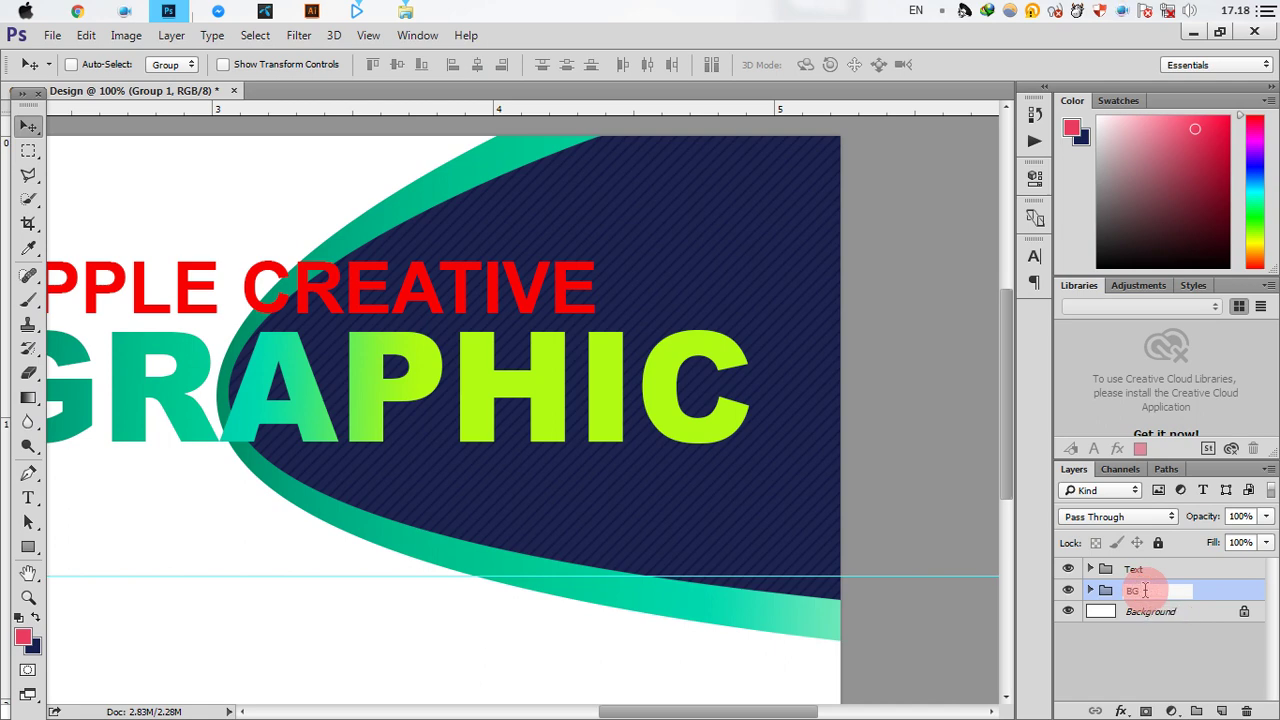
{"action": "type", "text": "ha"}
{"action": "left_click", "coordinate": [1145, 591]}
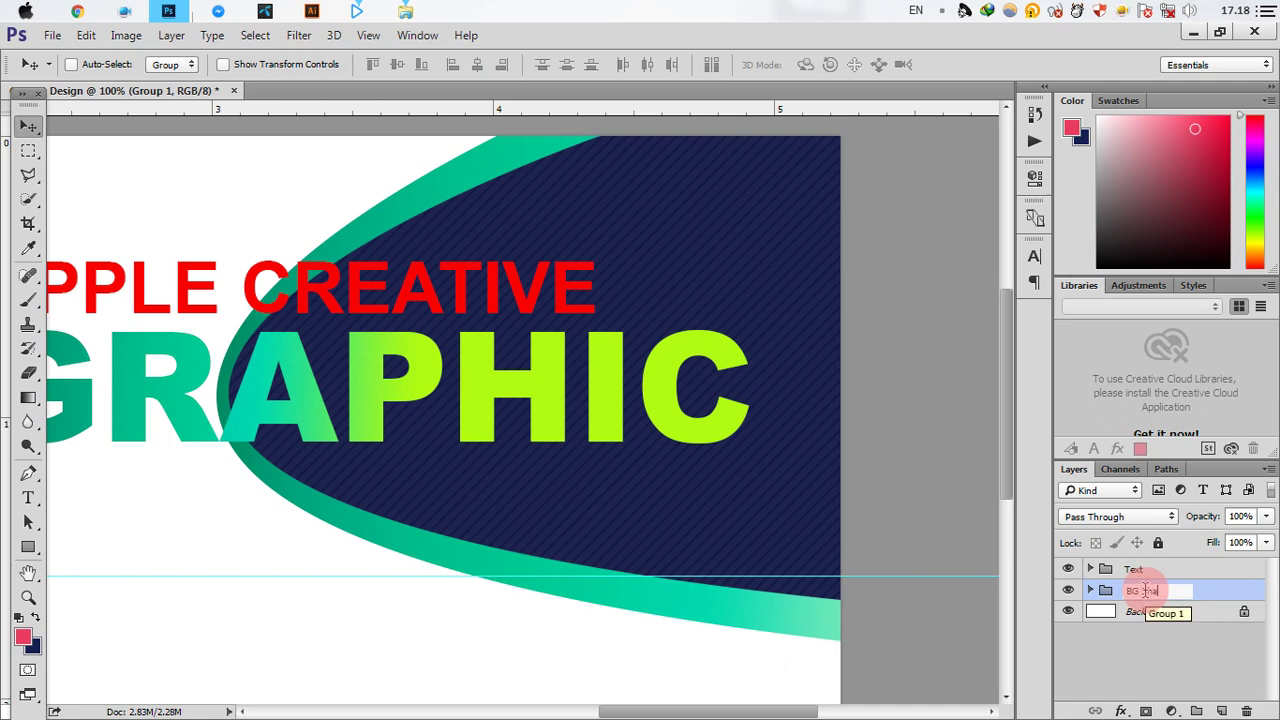
{"action": "type", "text": "pes"}
{"action": "key", "text": "Return"}
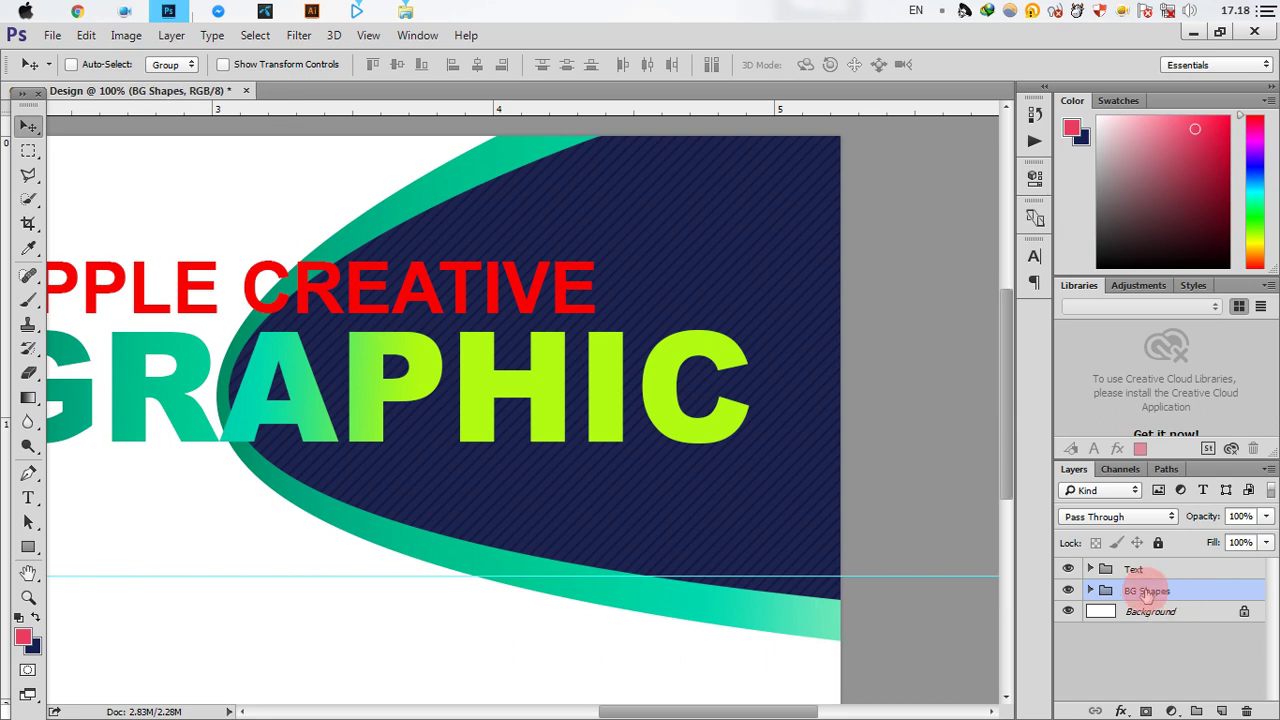
{"action": "left_click", "coordinate": [1160, 569]}
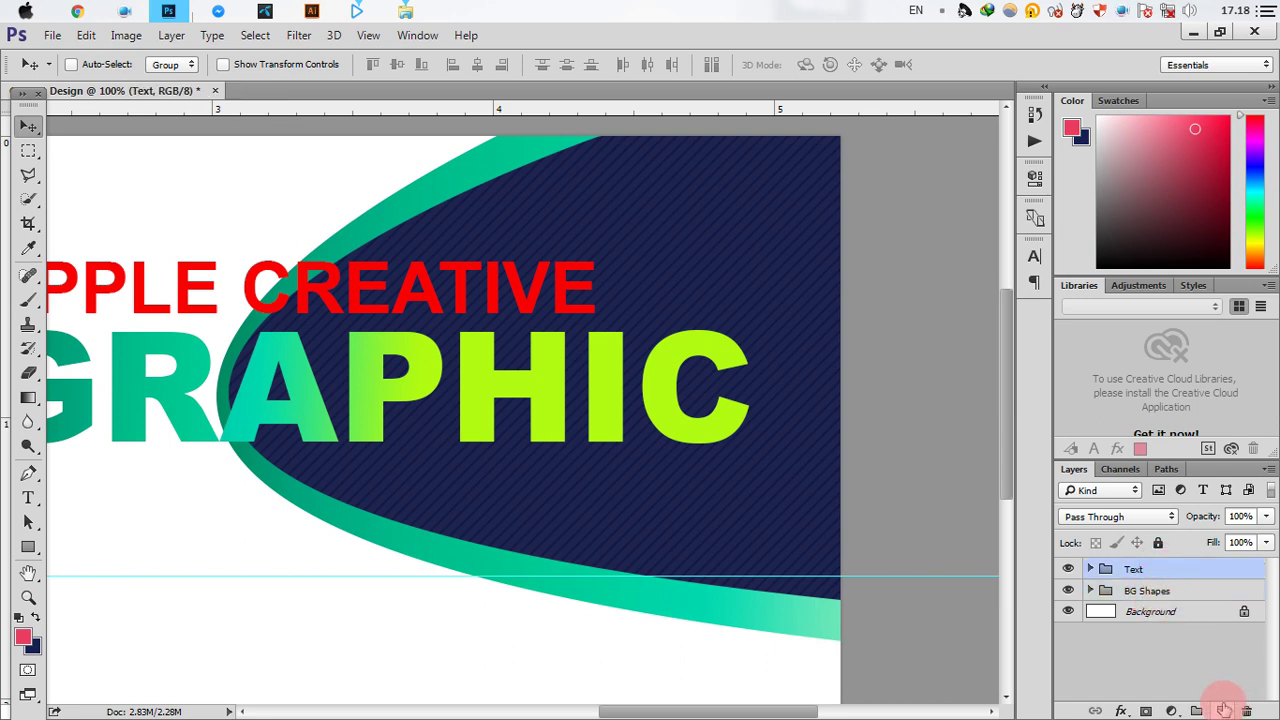
{"action": "left_click", "coordinate": [1192, 590]}
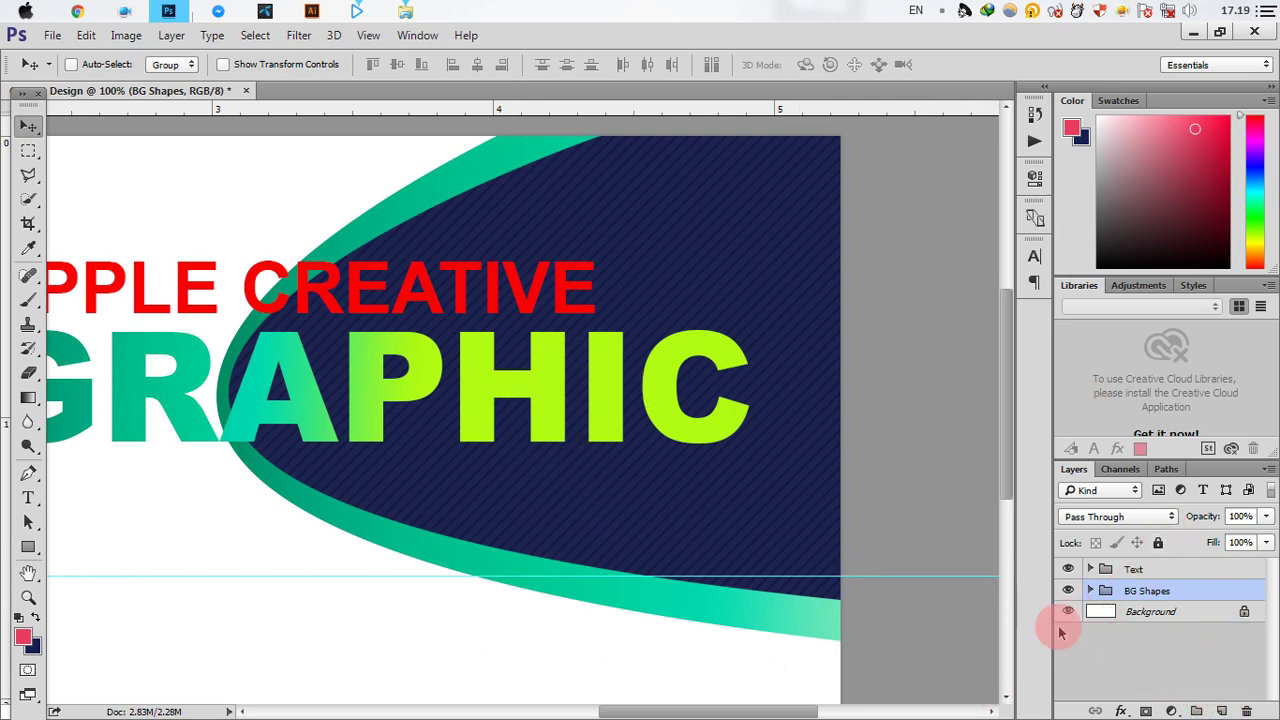
Draw a blue 530 × 28 px bar beneath GRAPHIC and rasterize the Rectangle 1 layer.
{"action": "left_click", "coordinate": [1221, 711]}
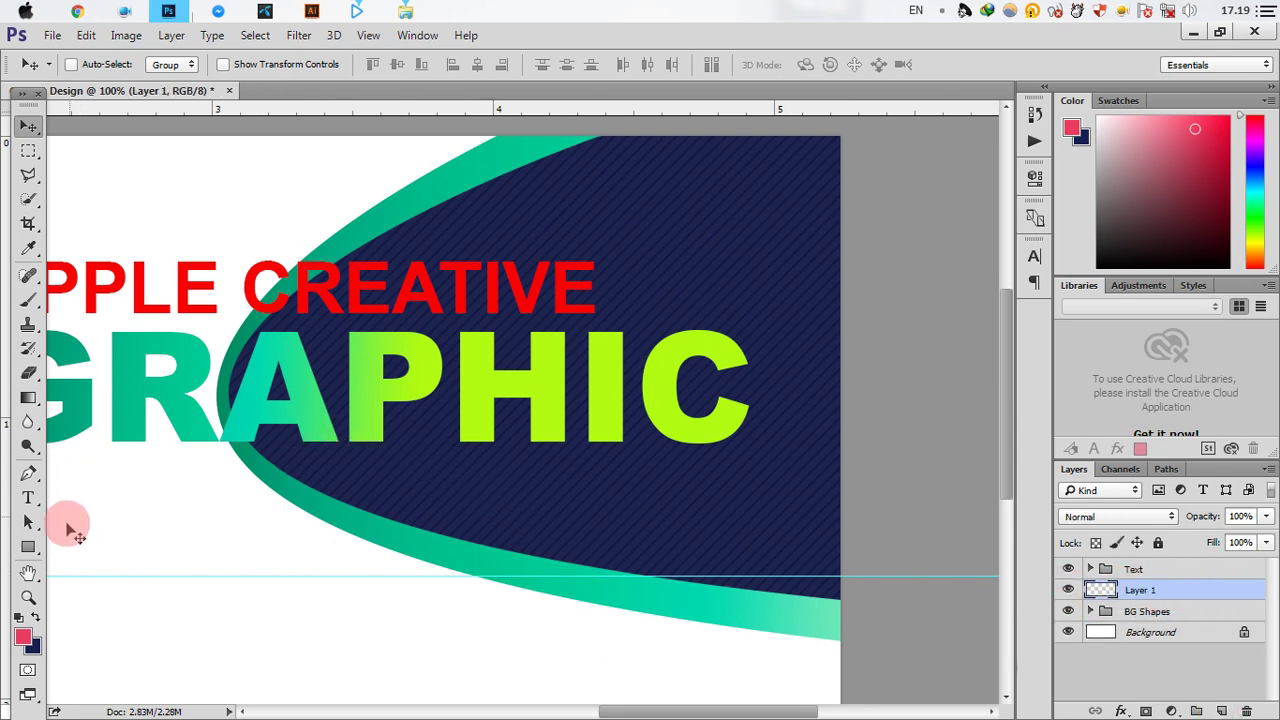
{"action": "left_click", "coordinate": [28, 548]}
{"action": "left_click", "coordinate": [95, 543]}
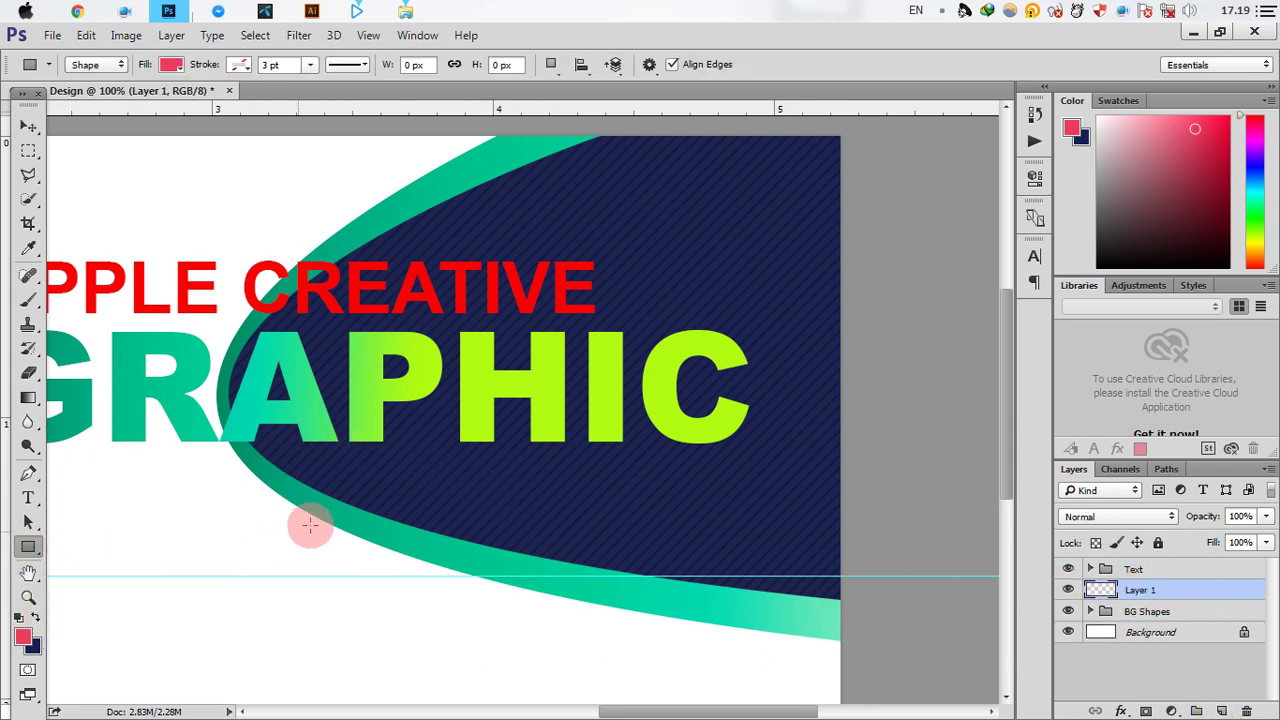
{"action": "mouse_move", "coordinate": [399, 459]}
{"action": "left_mouse_down"}
{"action": "mouse_move", "coordinate": [757, 487]}
{"action": "mouse_move", "coordinate": [891, 481]}
{"action": "left_mouse_up"}
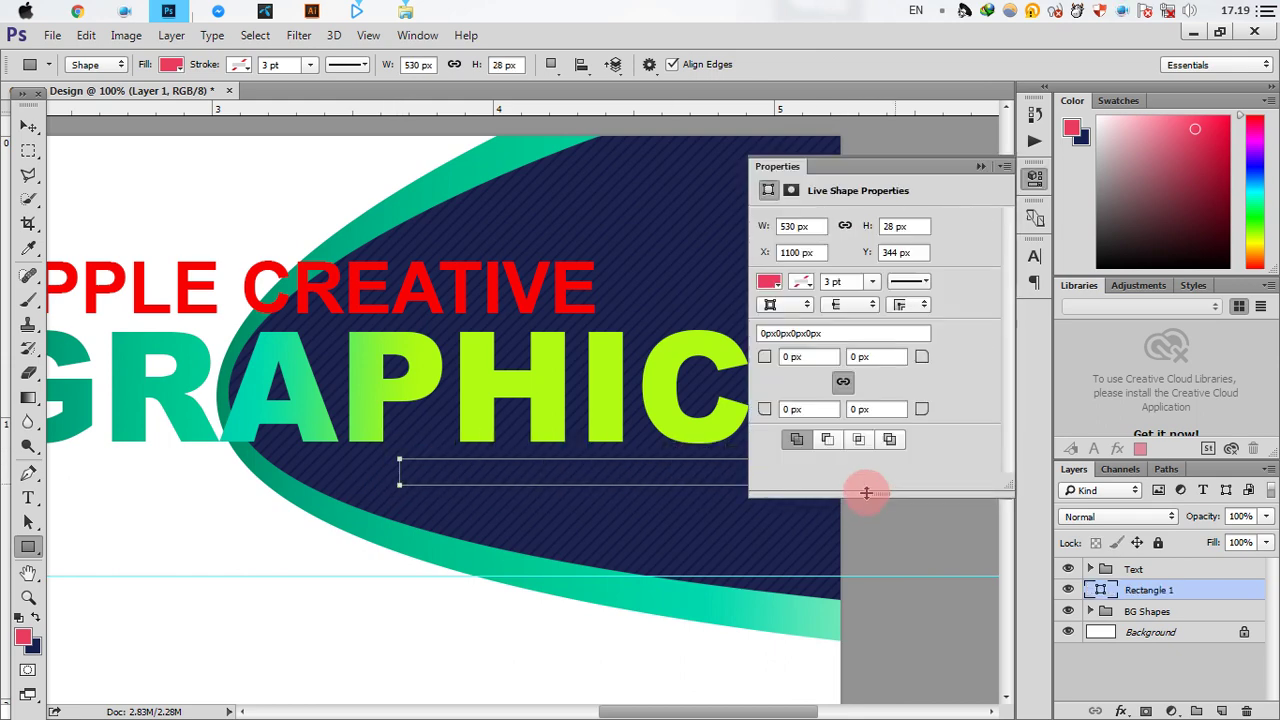
{"action": "left_click", "coordinate": [769, 282]}
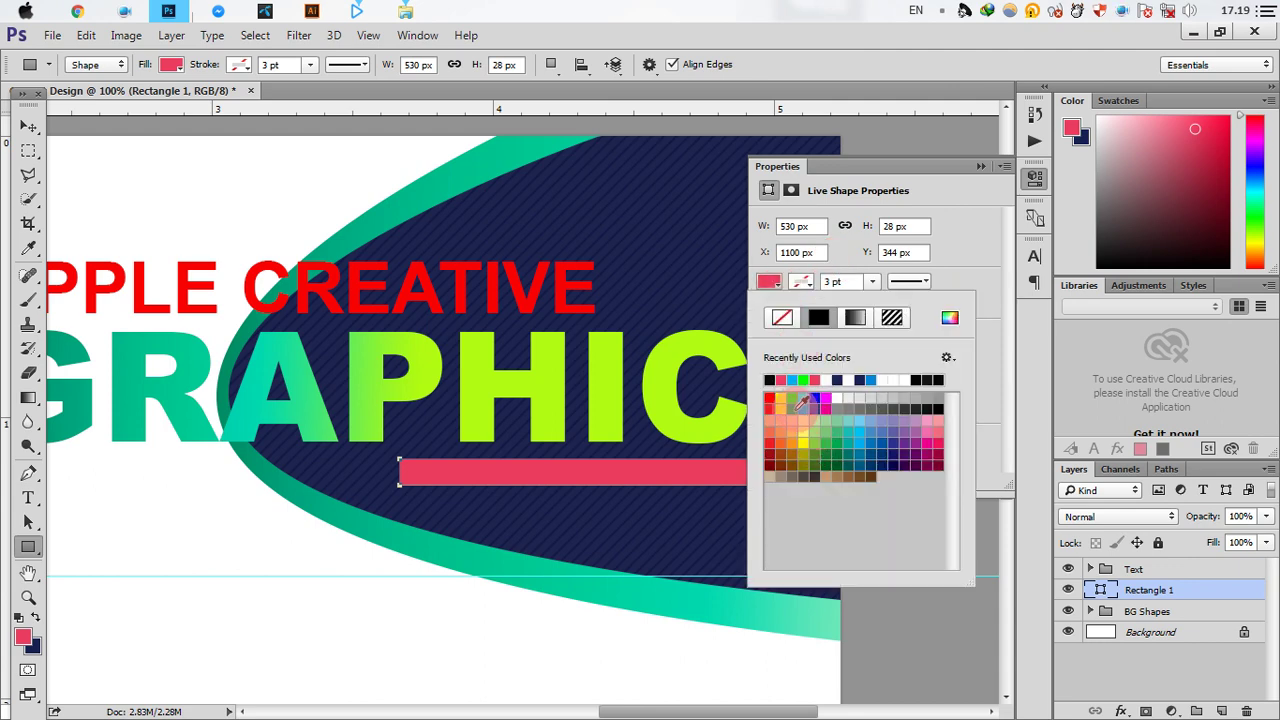
{"action": "left_click", "coordinate": [860, 442]}
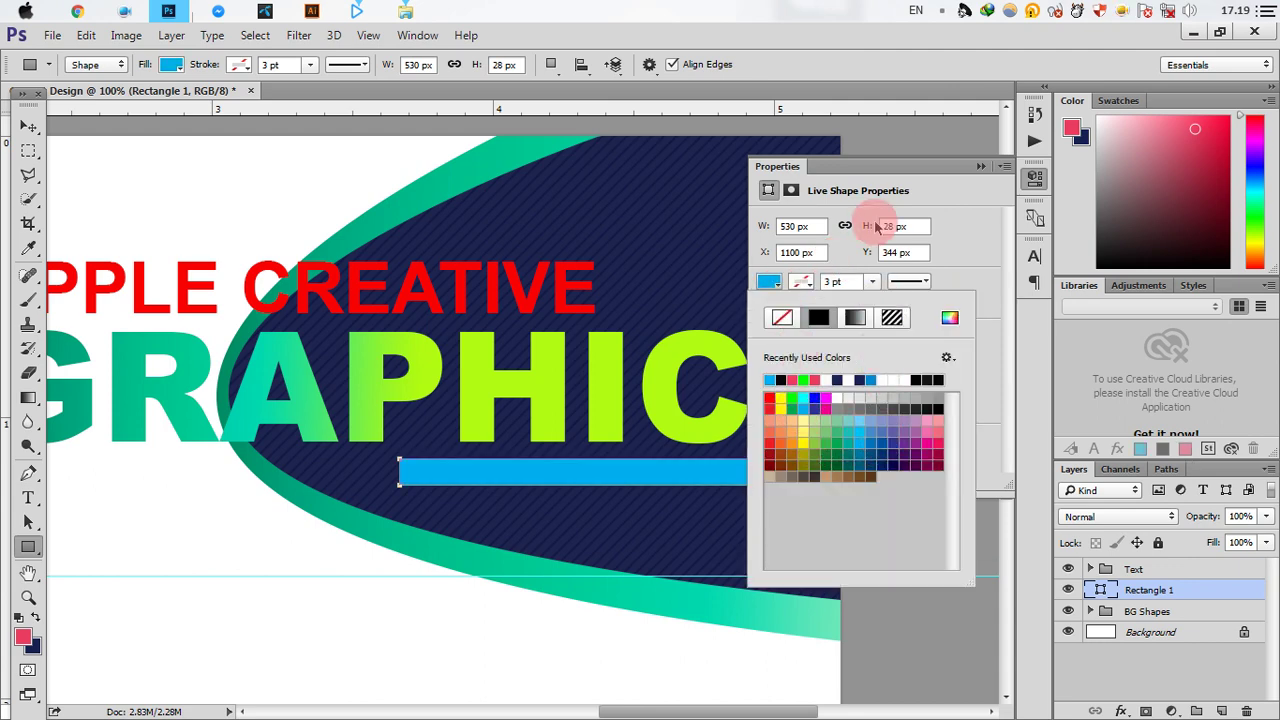
{"action": "left_click", "coordinate": [980, 166]}
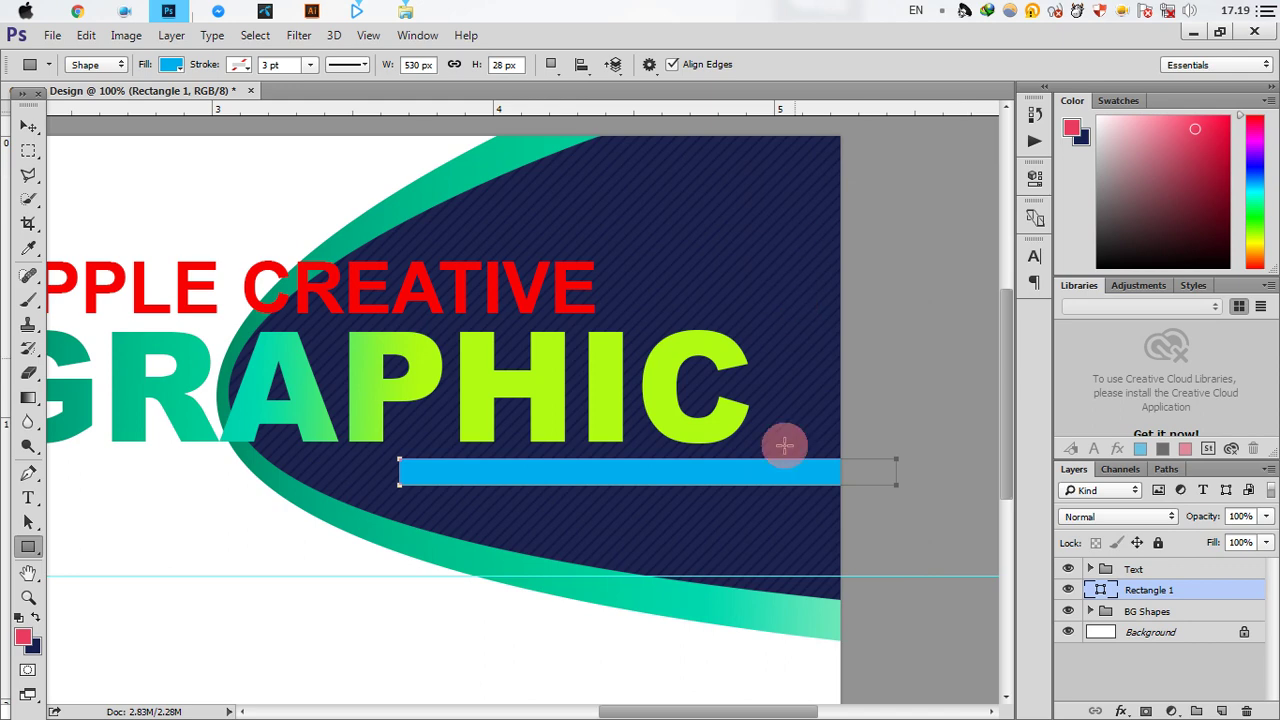
{"action": "right_click", "coordinate": [1162, 590]}
{"action": "left_click", "coordinate": [945, 264]}
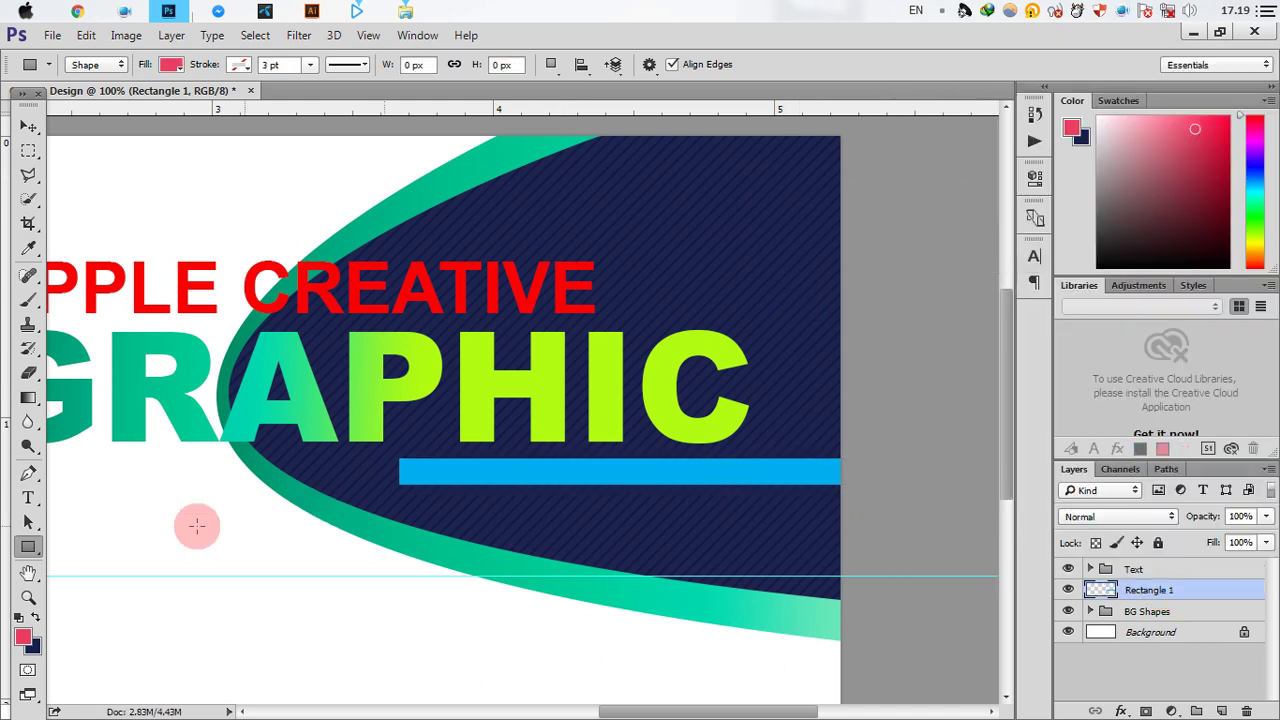
Slice the bar's left end at a diagonal using a triangular Pen path selection, then deselect.
{"action": "left_click", "coordinate": [30, 474]}
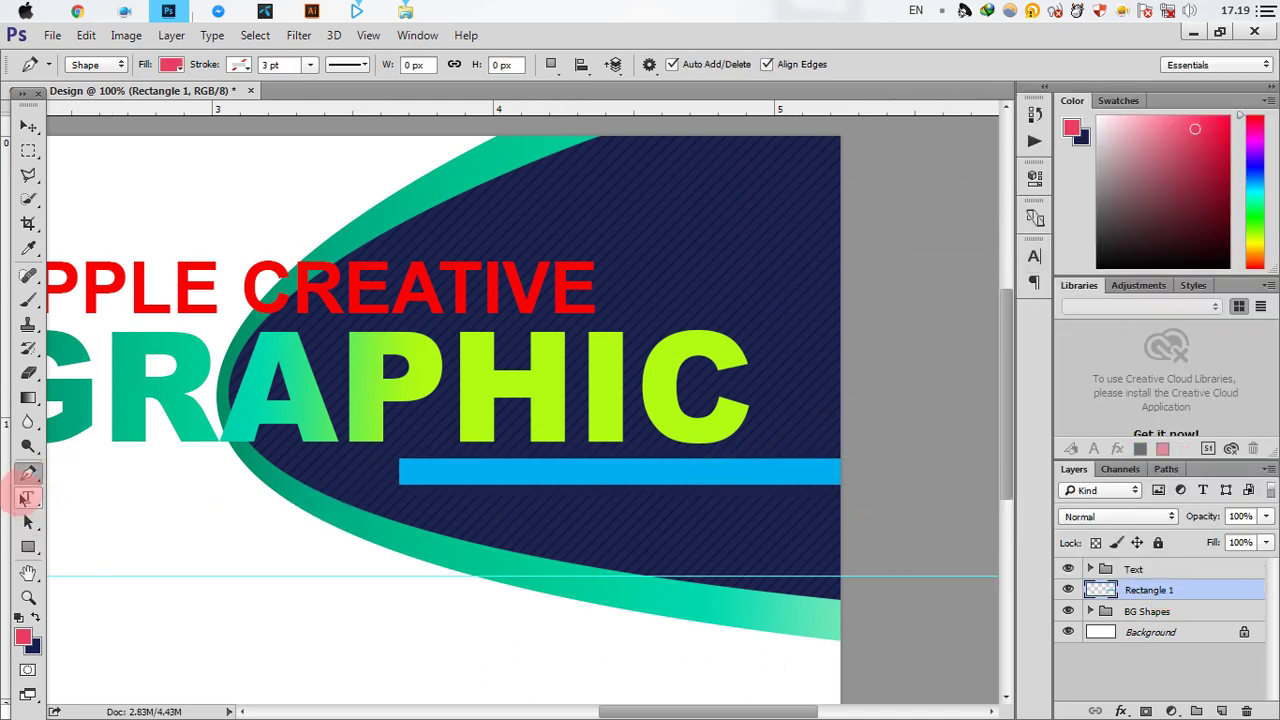
{"action": "left_click", "coordinate": [95, 64]}
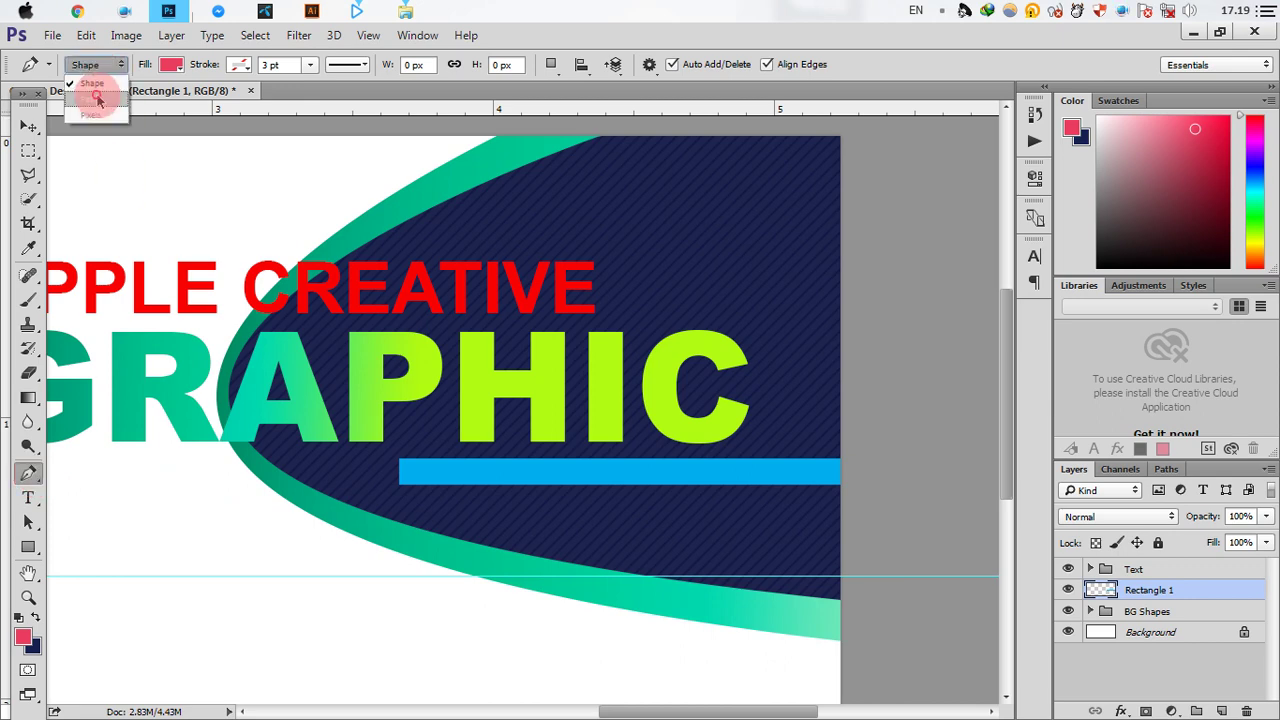
{"action": "left_click", "coordinate": [98, 84]}
{"action": "left_click", "coordinate": [391, 489]}
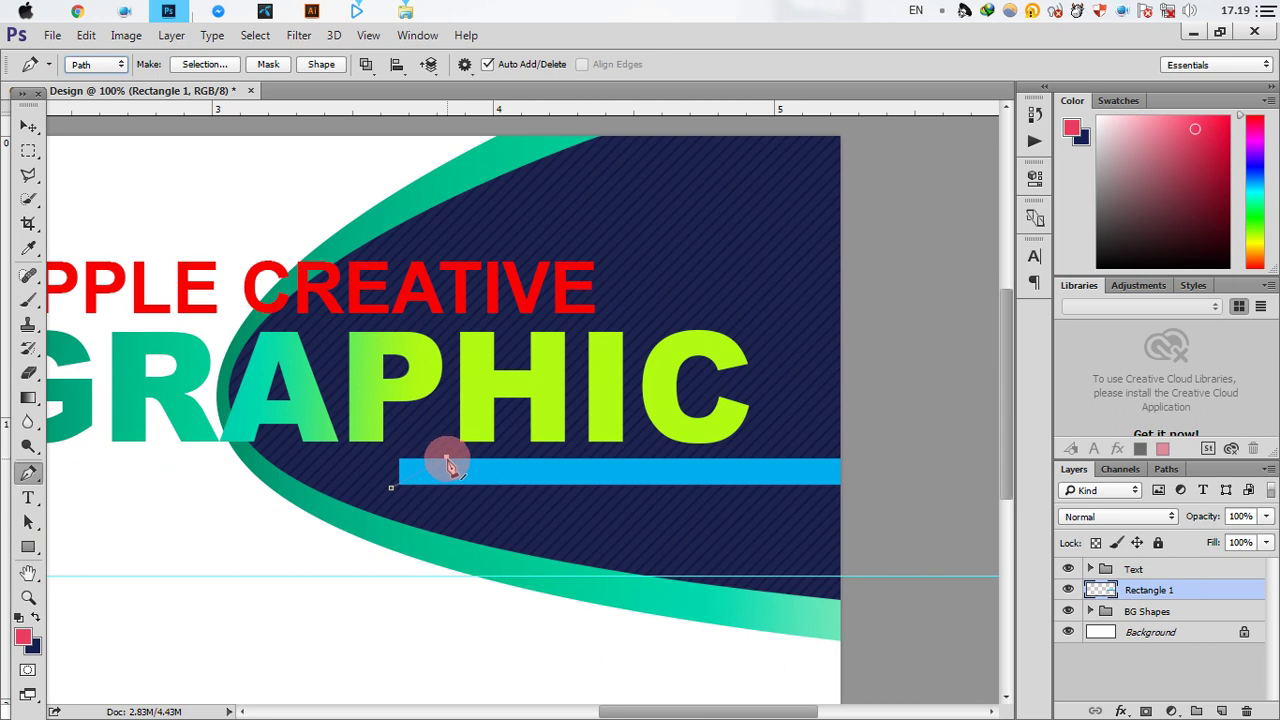
{"action": "key", "text": "ctrl+z"}
{"action": "left_click", "coordinate": [404, 494]}
{"action": "left_click", "coordinate": [404, 494]}
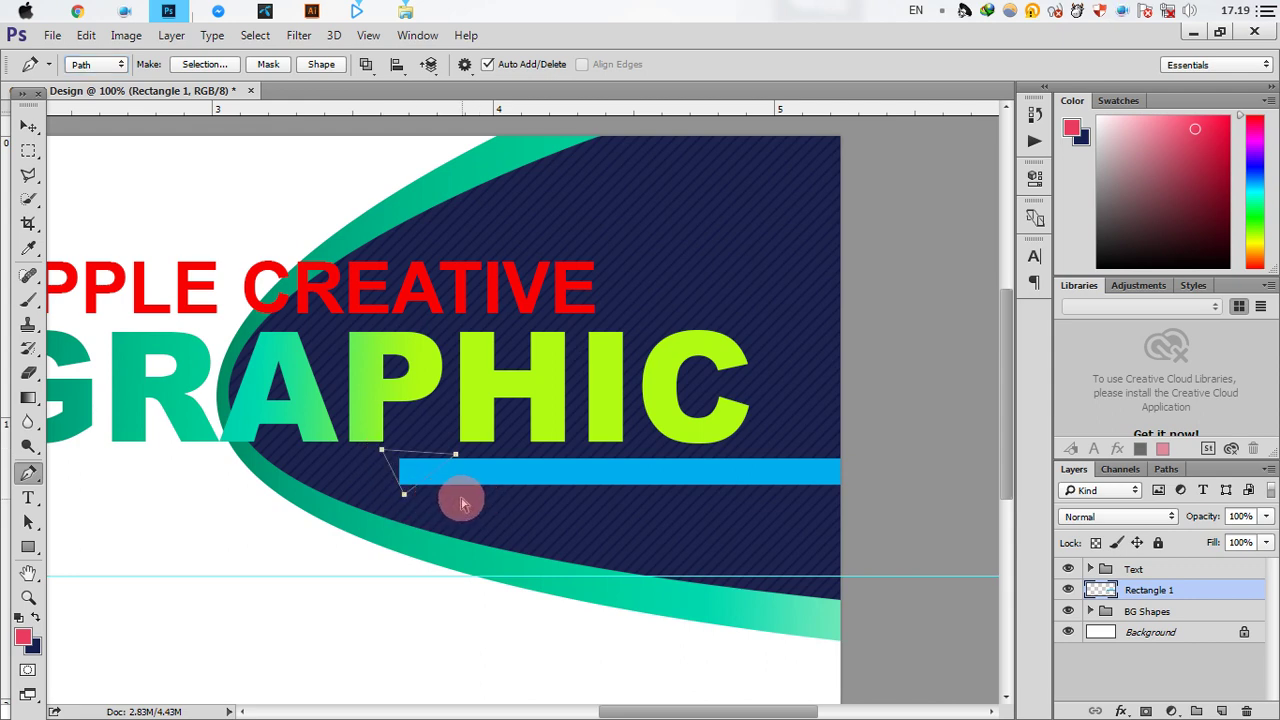
{"action": "key", "text": "ctrl+Return"}
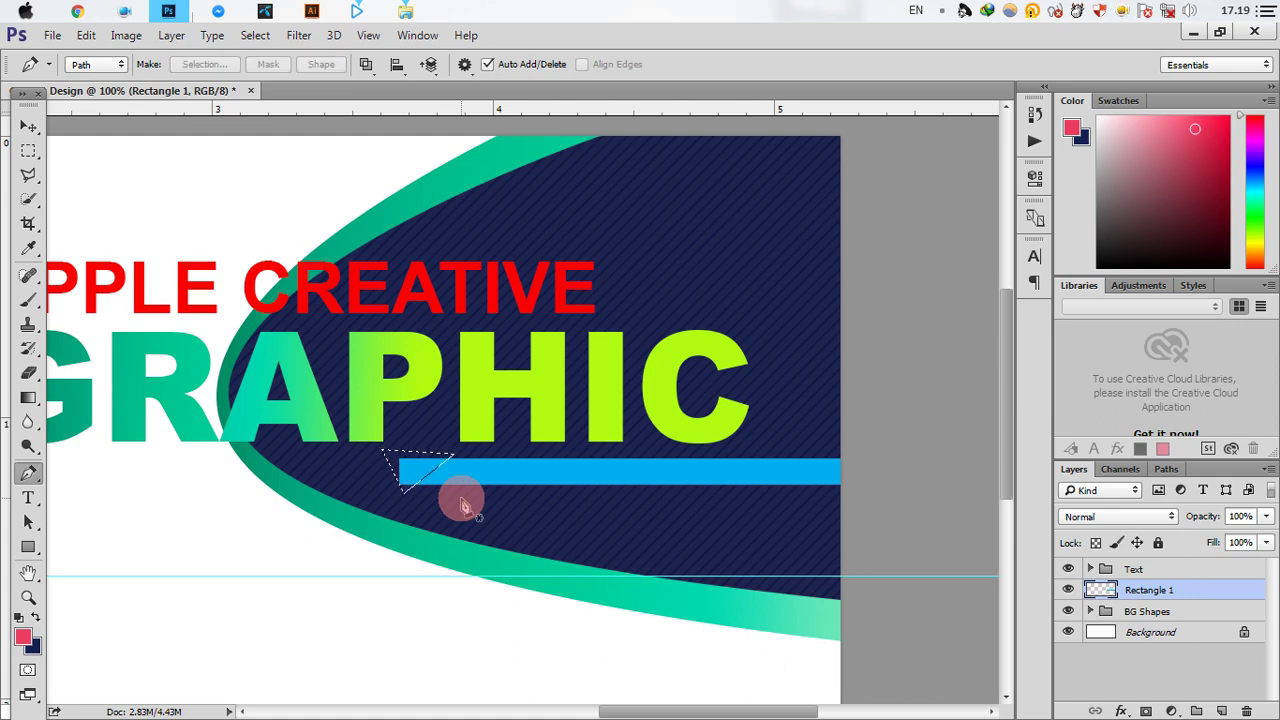
{"action": "left_click", "coordinate": [255, 35]}
{"action": "left_click", "coordinate": [268, 75]}
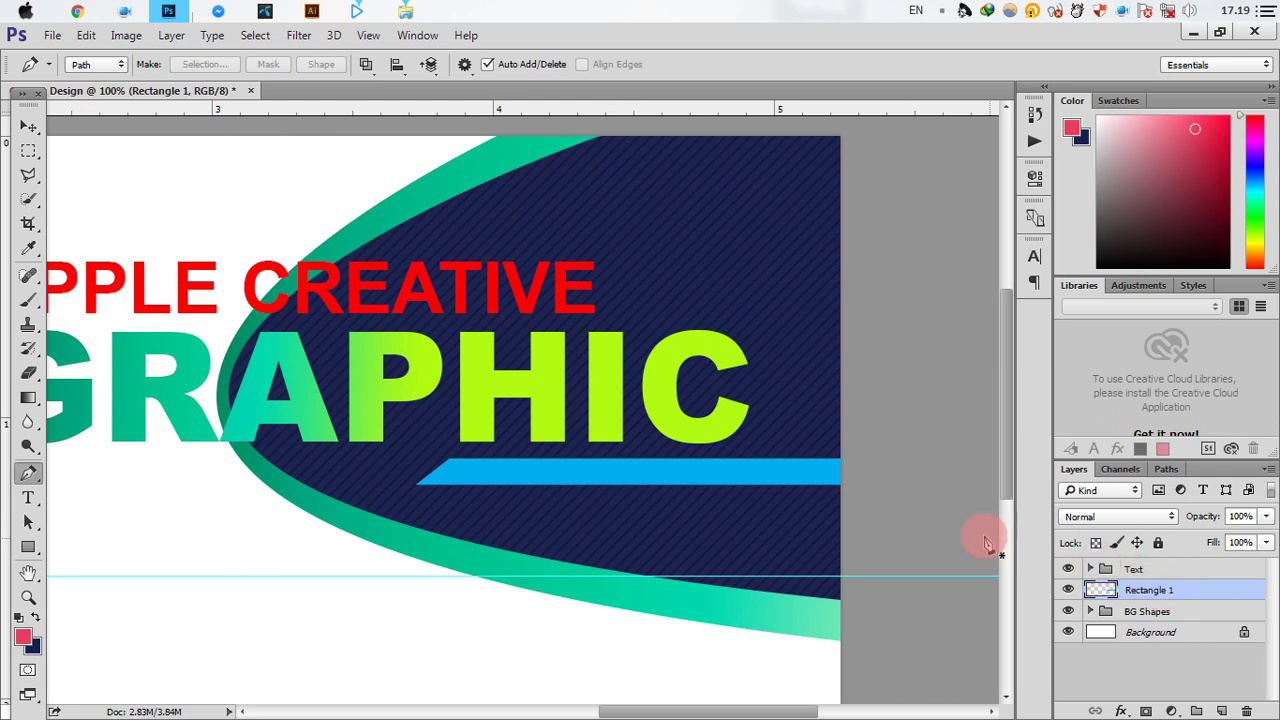
Duplicate the blue bar and place the copy just below the original, extending further left.
{"action": "left_click_drag", "start_coordinate": [1180, 595], "coordinate": [1222, 710]}
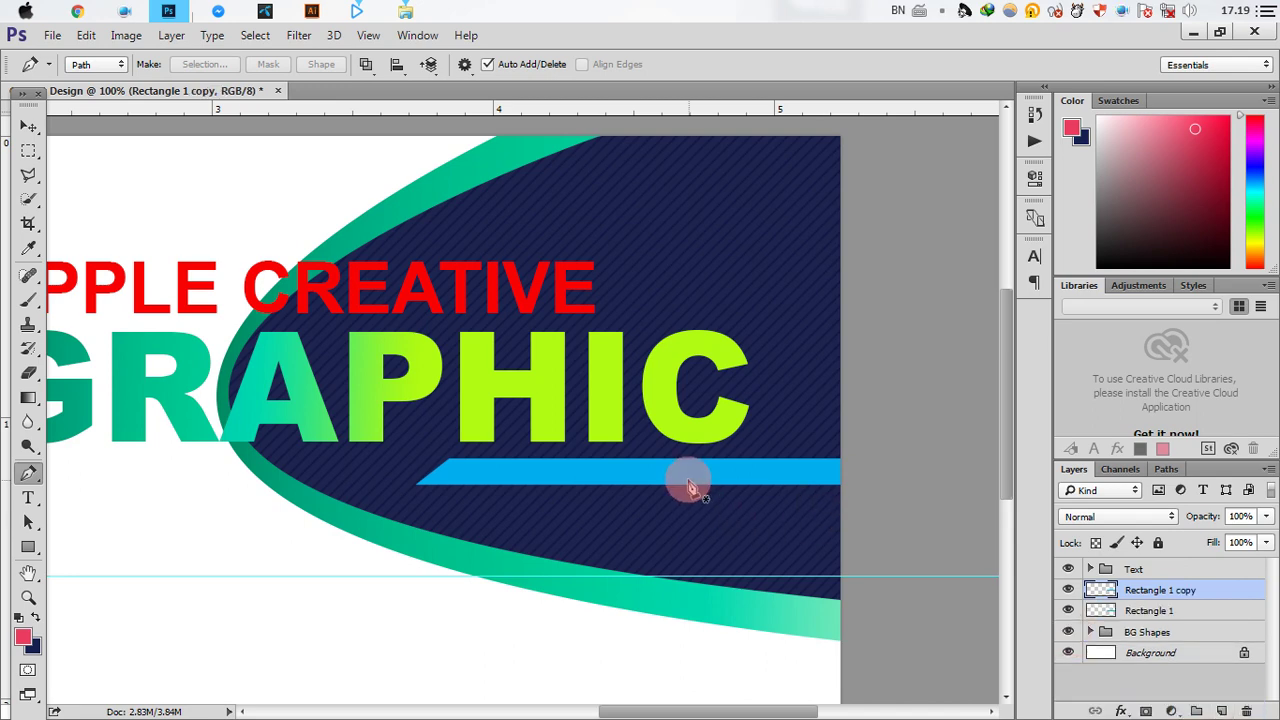
{"action": "left_click", "coordinate": [28, 126]}
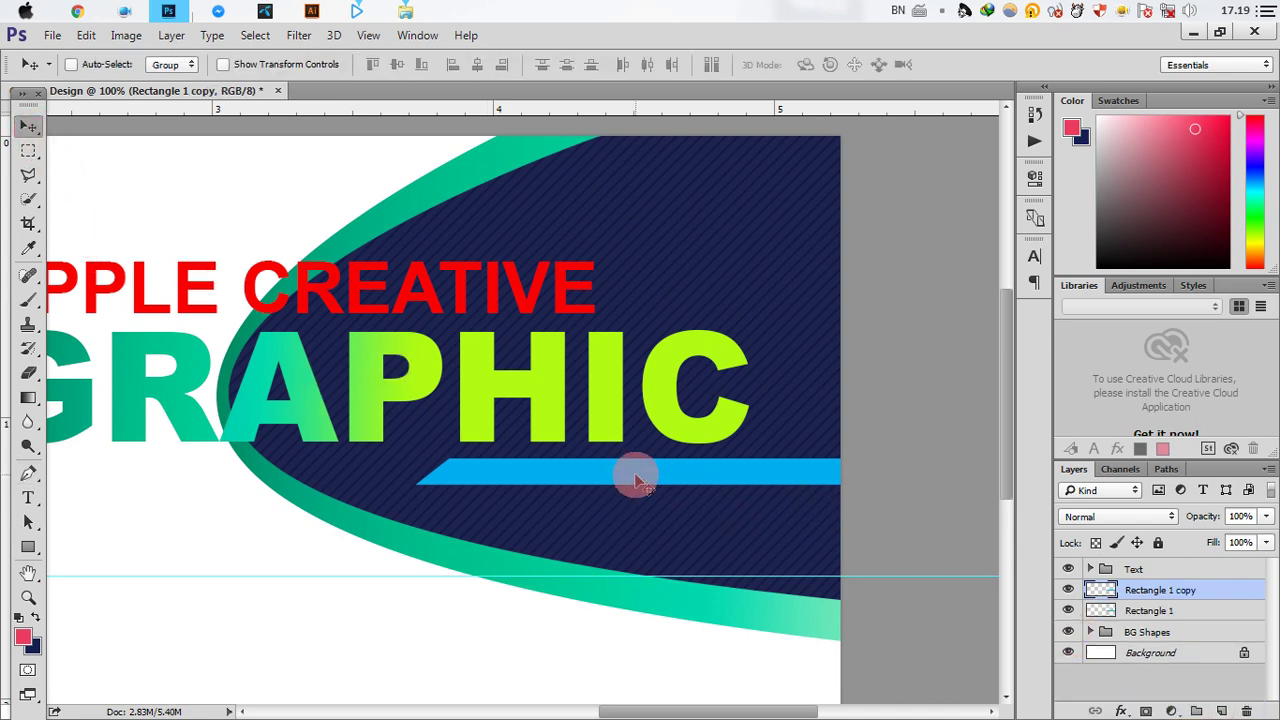
{"action": "left_click_drag", "start_coordinate": [634, 473], "coordinate": [652, 515]}
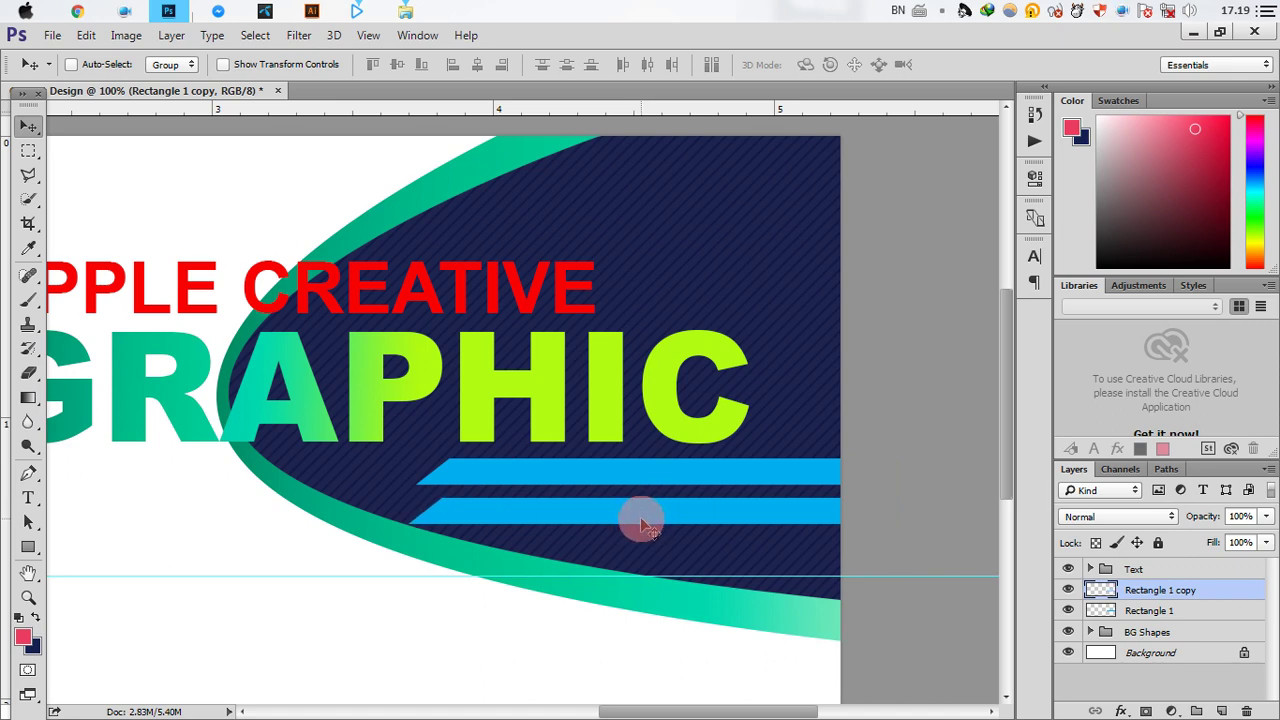
{"action": "mouse_move", "coordinate": [640, 528]}
{"action": "left_mouse_down"}
{"action": "mouse_move", "coordinate": [587, 512]}
{"action": "mouse_move", "coordinate": [604, 516]}
{"action": "left_mouse_up"}
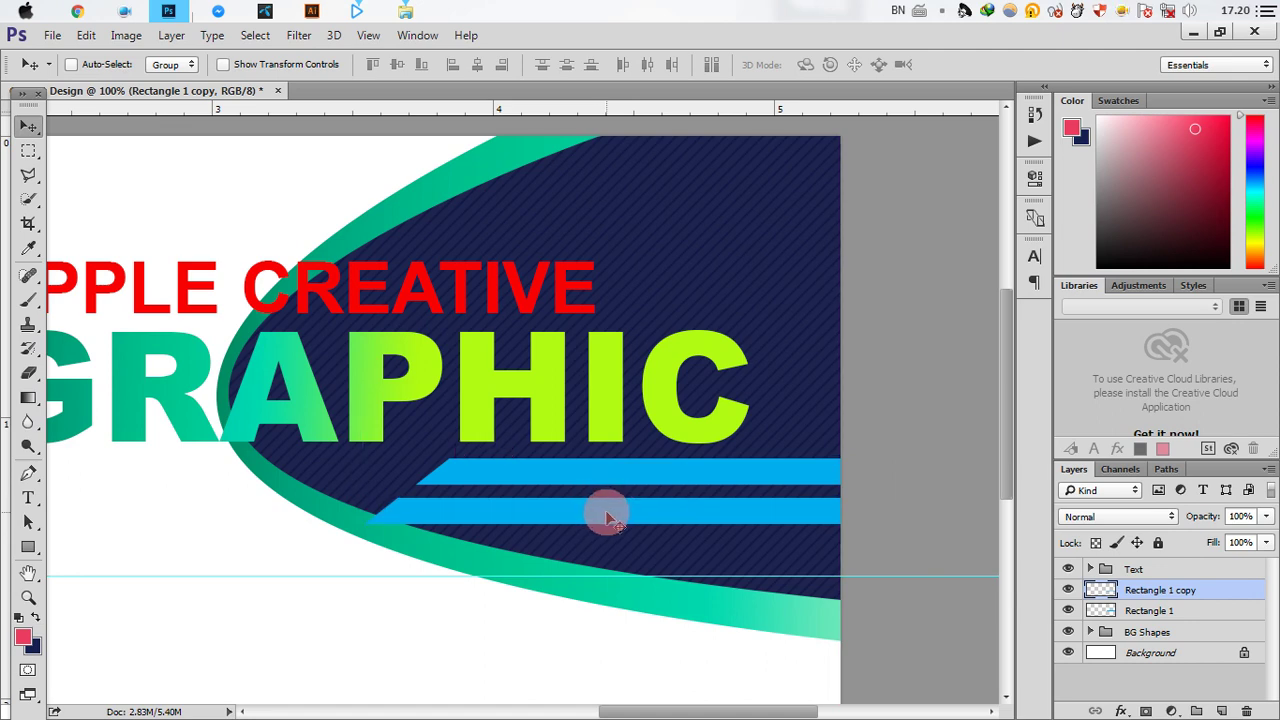
{"action": "key", "text": "ctrl"}
Widen the lower stripe about 110% to the right and apply the transform.
{"action": "key", "text": "ctrl+t"}
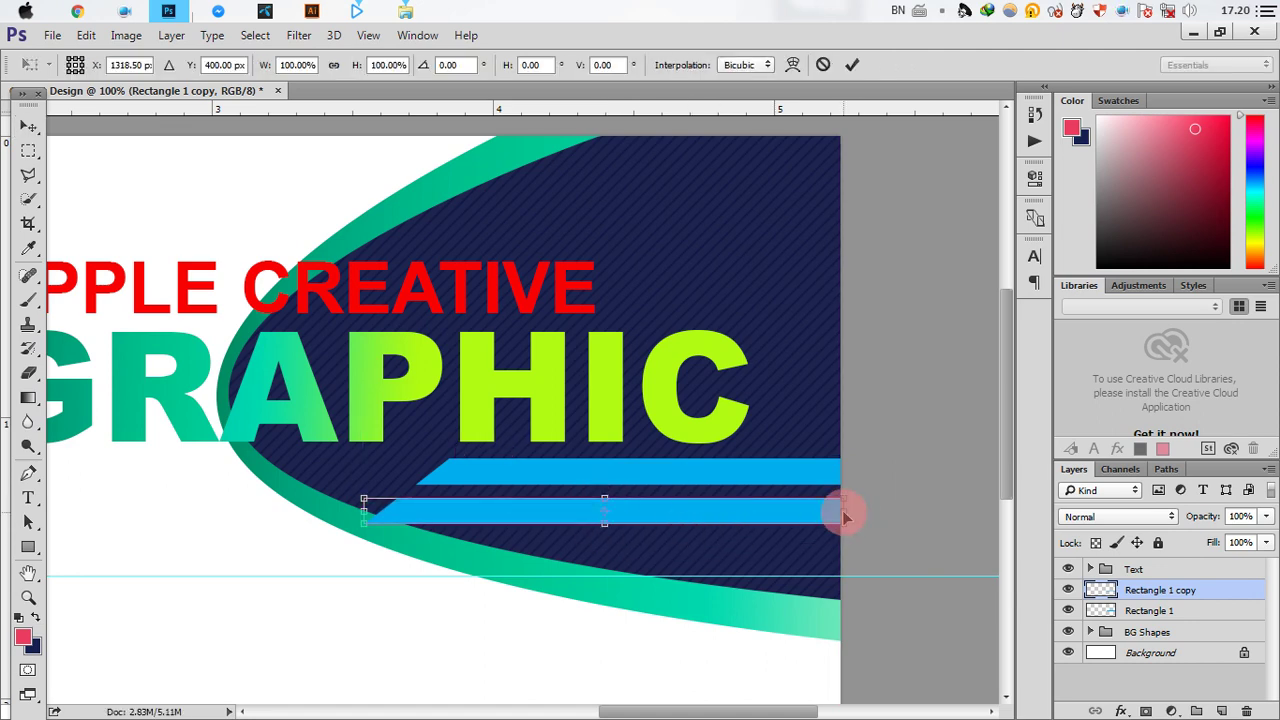
{"action": "left_click_drag", "start_coordinate": [862, 512], "coordinate": [895, 512]}
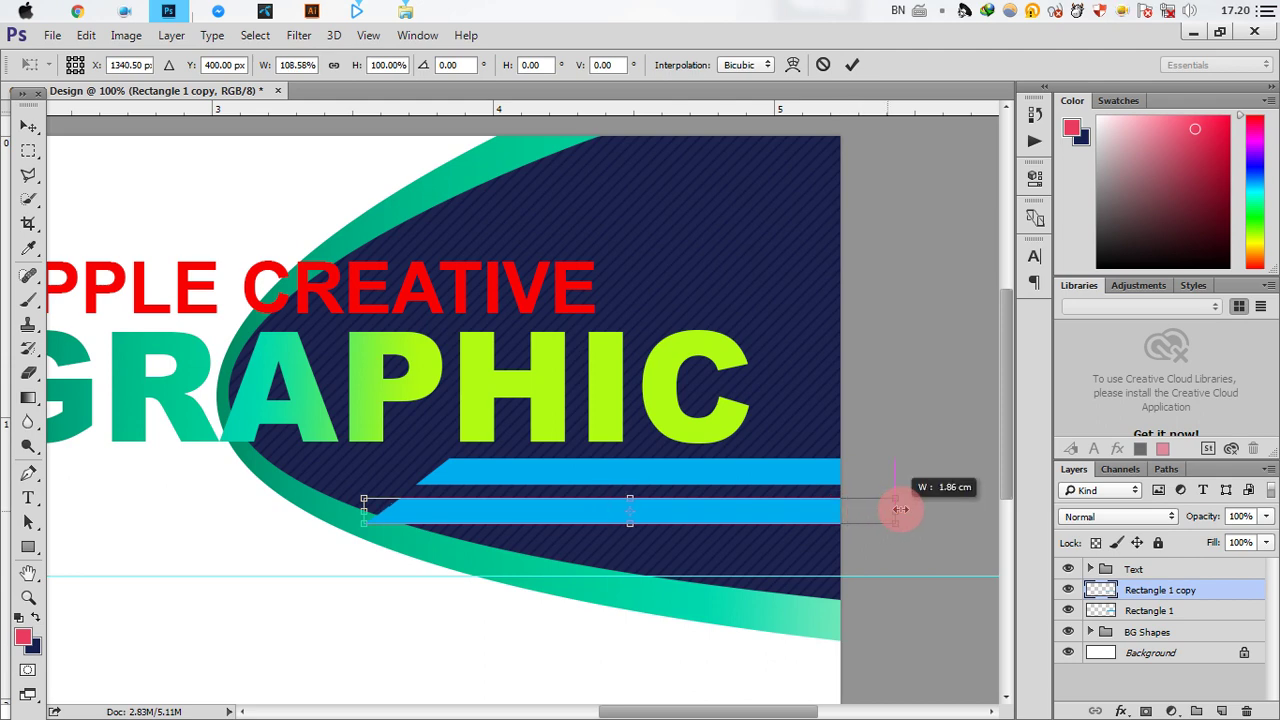
{"action": "left_click", "coordinate": [851, 64]}
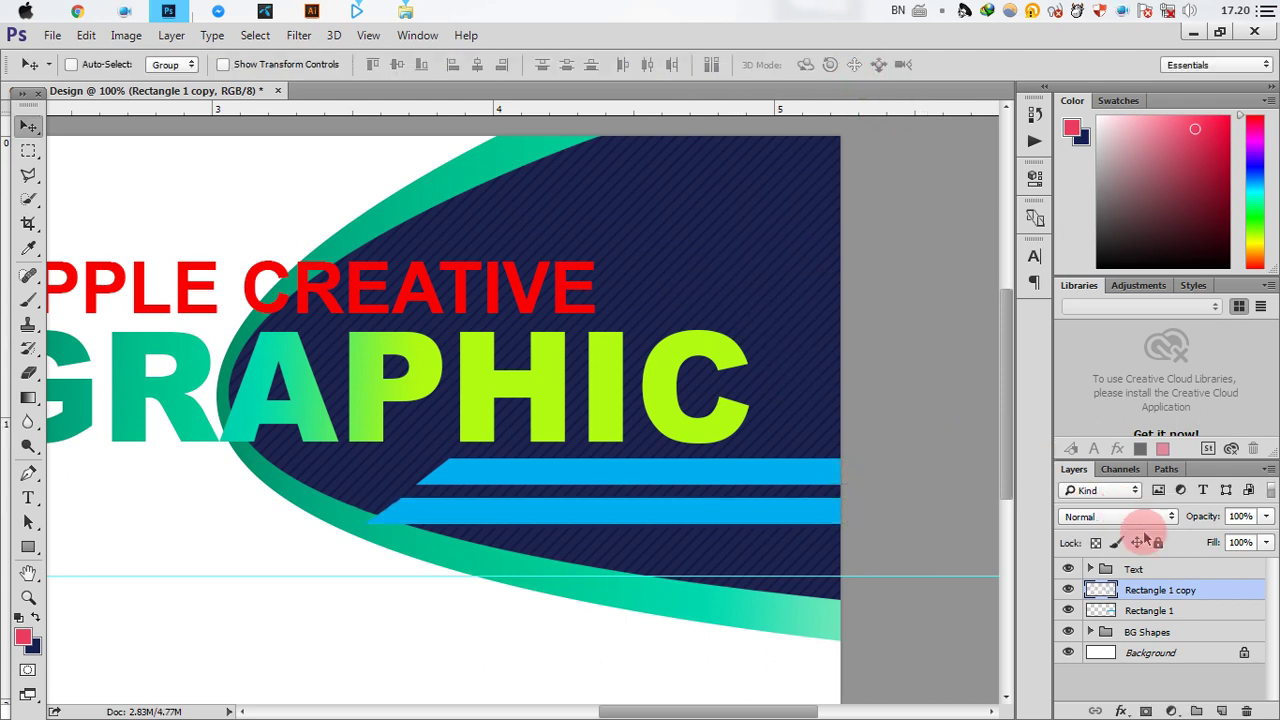
{"action": "key", "text": "ctrl"}
{"action": "left_click", "coordinate": [1172, 617], "text": "ctrl"}
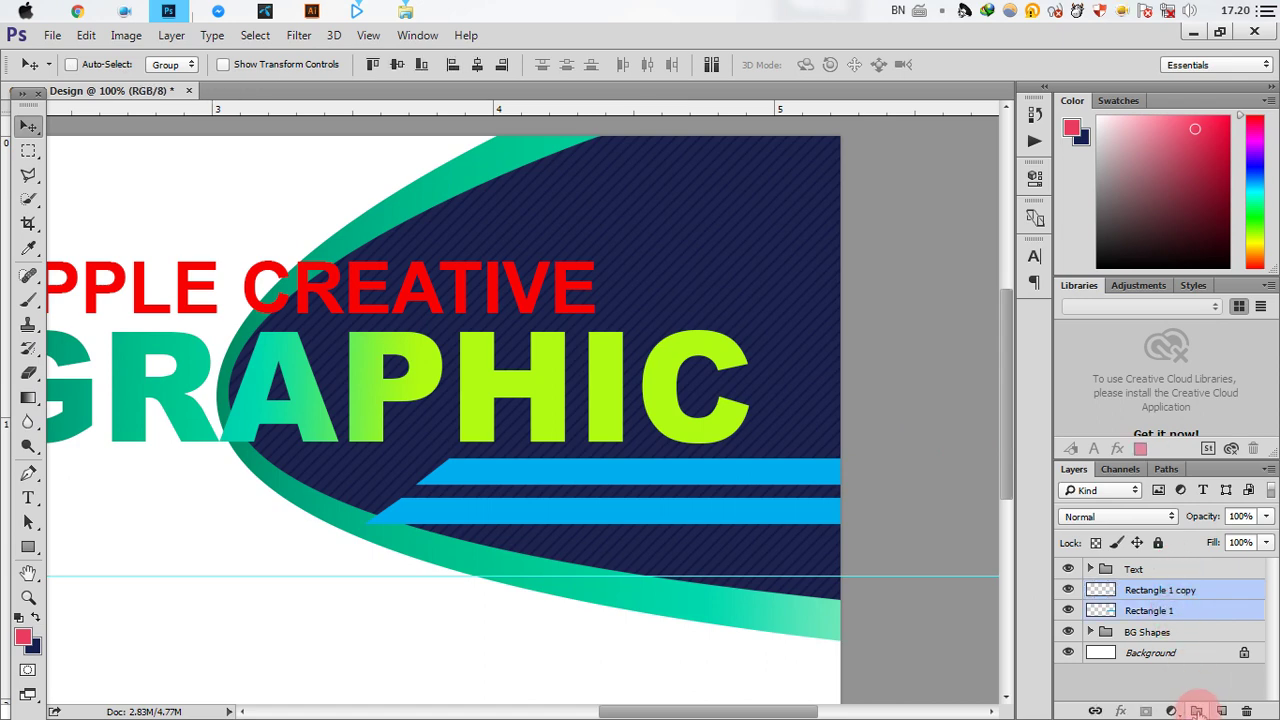
Group Rectangle 1 and Rectangle 1 copy and name the group Out Shapes.
{"action": "left_click", "coordinate": [1196, 710]}
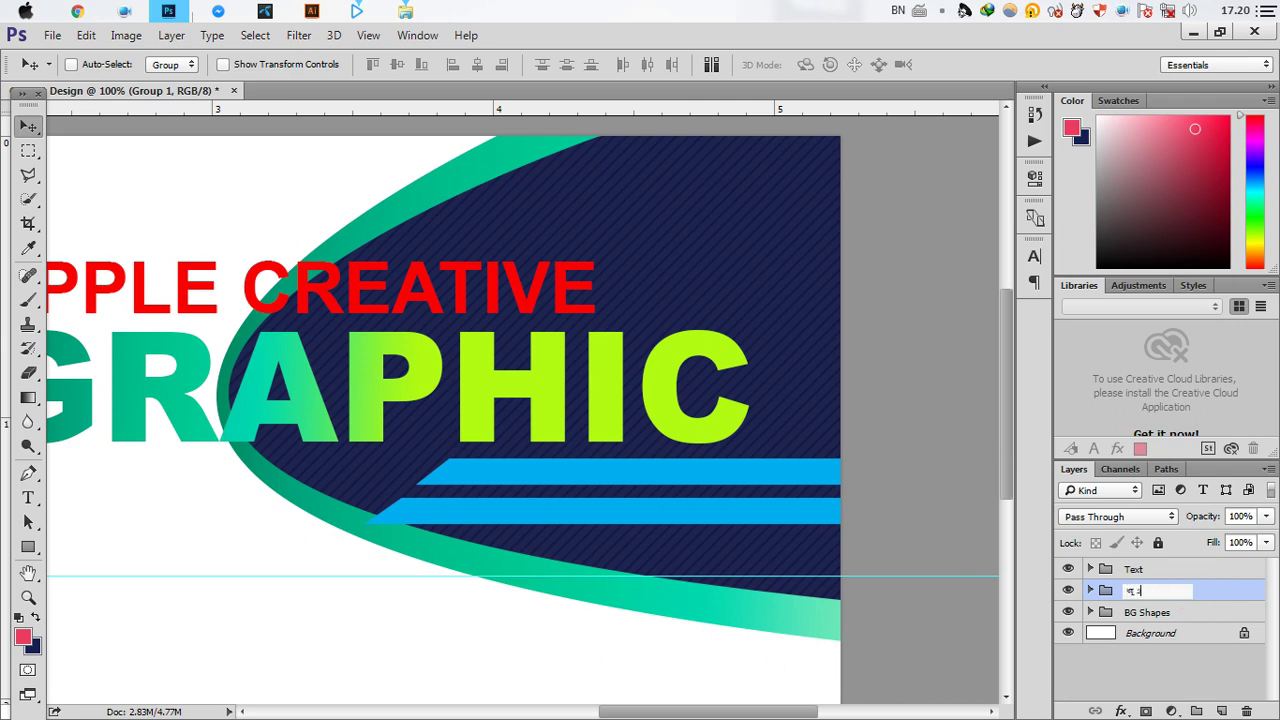
{"action": "type", "text": "এলোমেলো"}
{"action": "key", "text": "Return"}
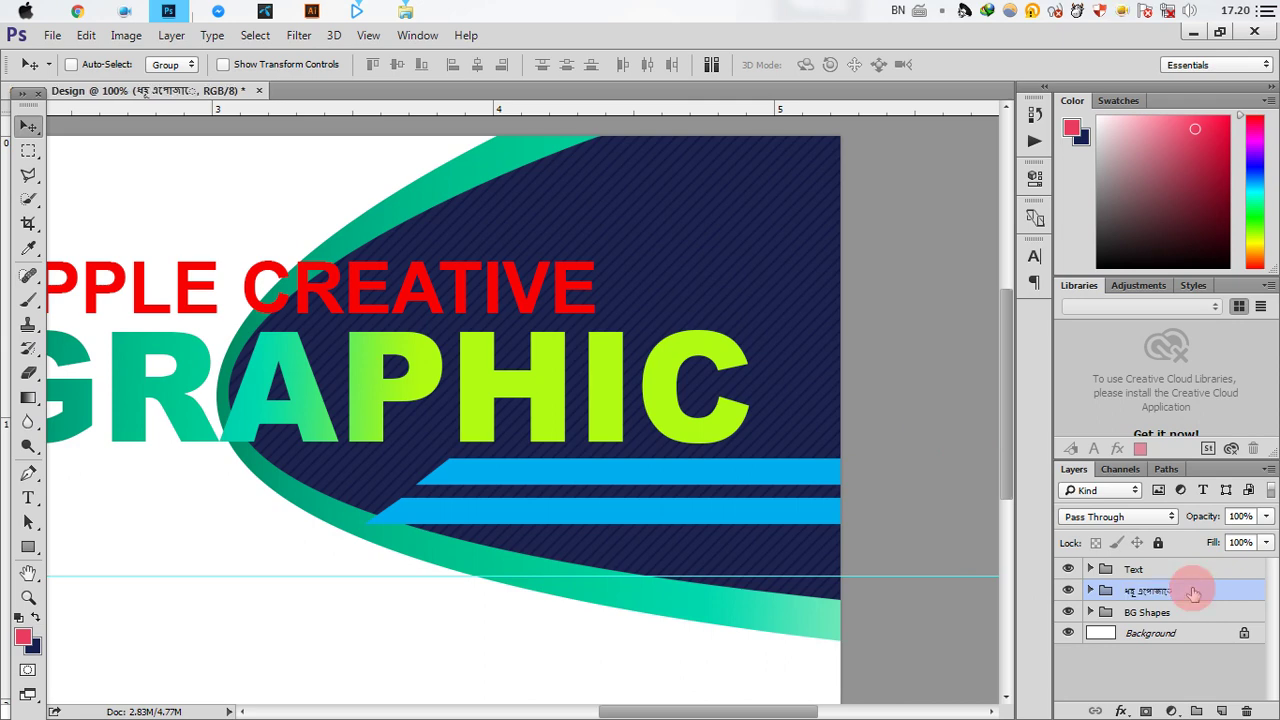
{"action": "double_click", "coordinate": [1148, 590]}
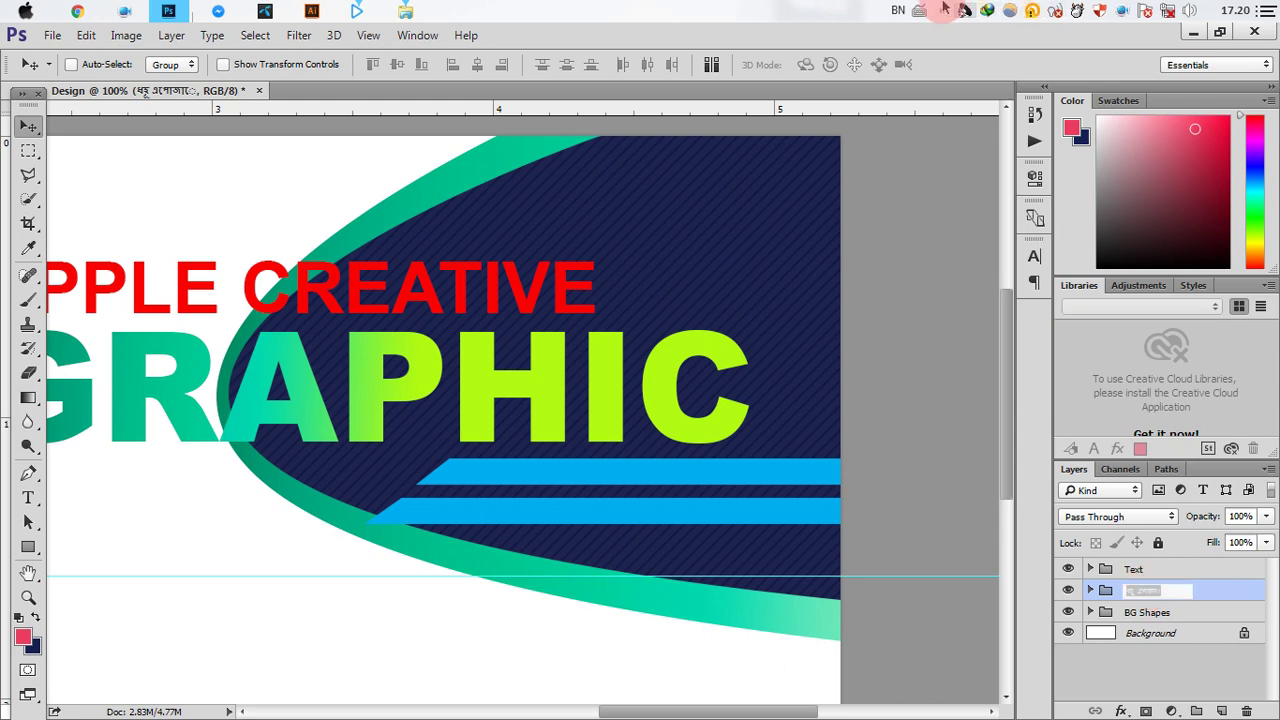
{"action": "left_click", "coordinate": [906, 10]}
{"action": "left_click", "coordinate": [1000, 33]}
{"action": "type", "text": "Out Shape"}
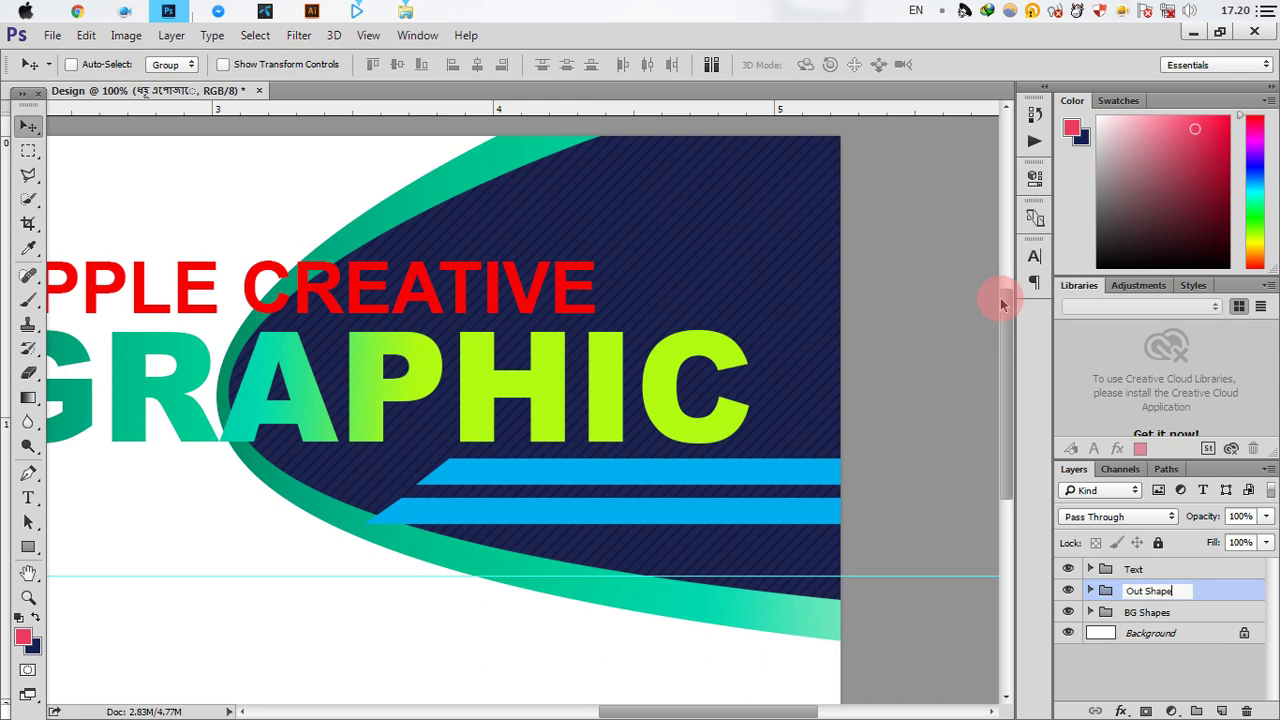
{"action": "type", "text": "s"}
{"action": "key", "text": "Return"}
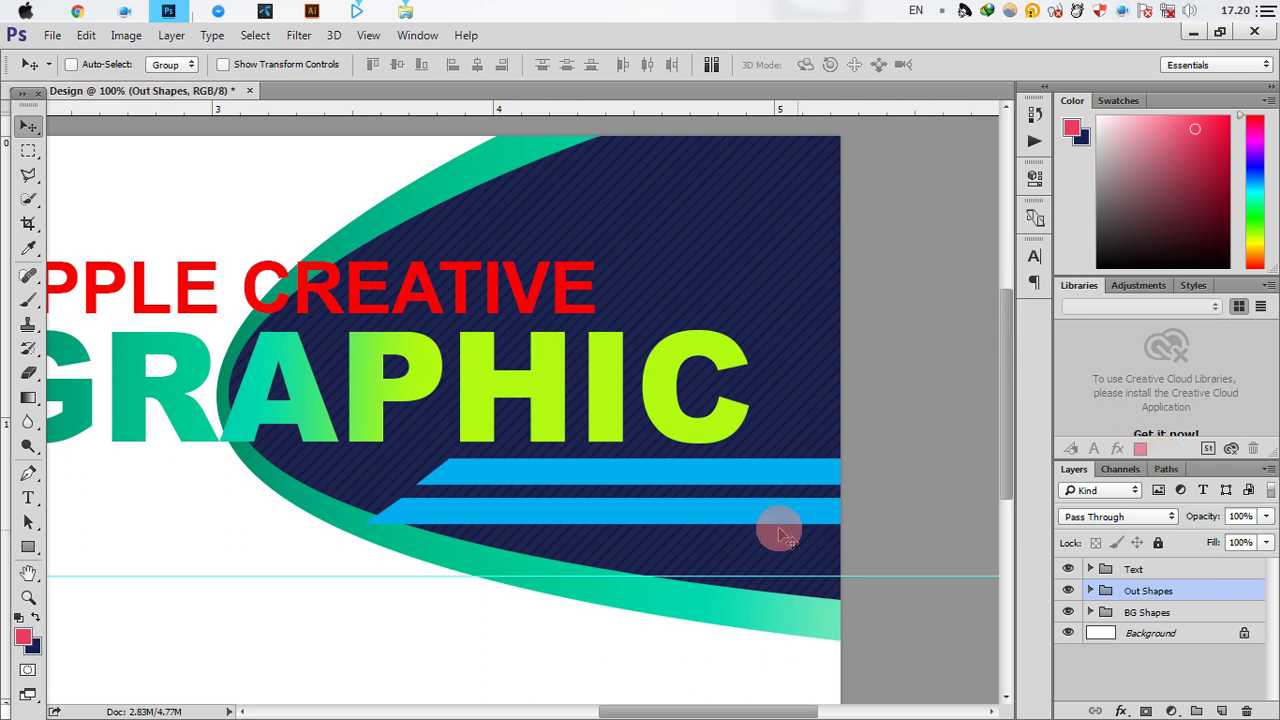
Shrink the blue stripes group slightly and shift it a little to the left.
{"action": "key", "text": "ctrl+t"}
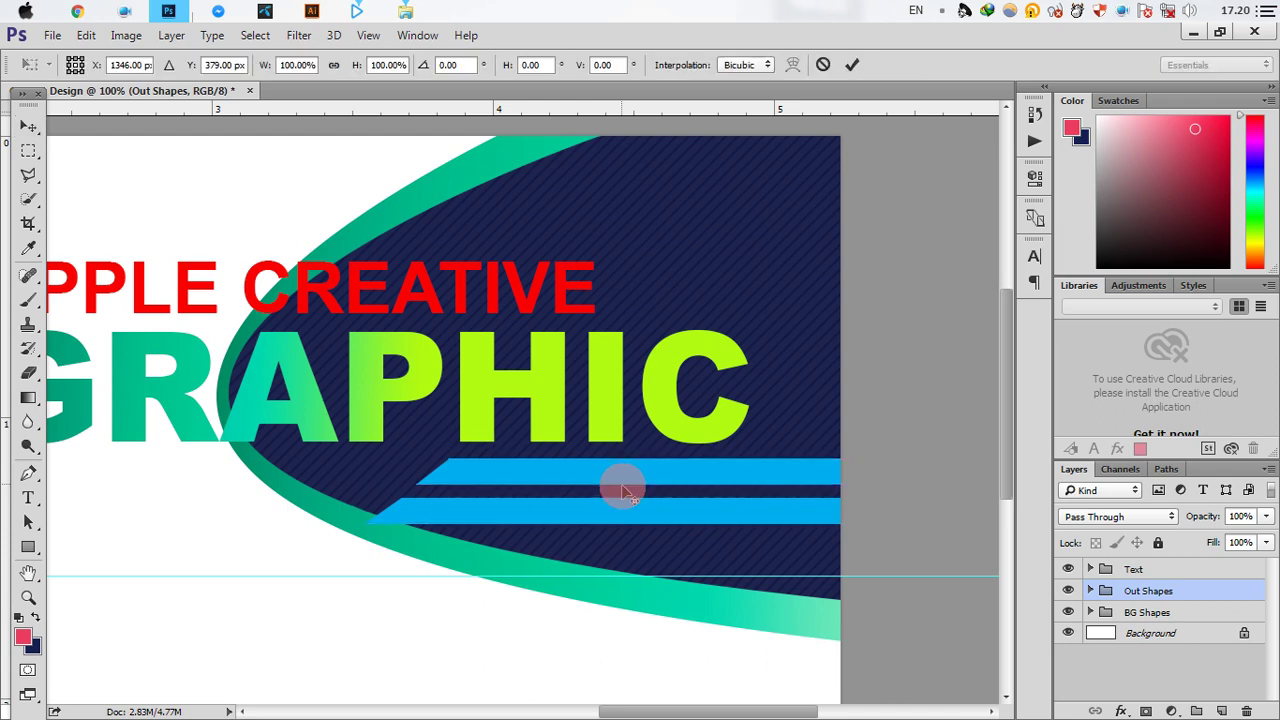
{"action": "left_click_drag", "start_coordinate": [367, 457], "coordinate": [476, 475]}
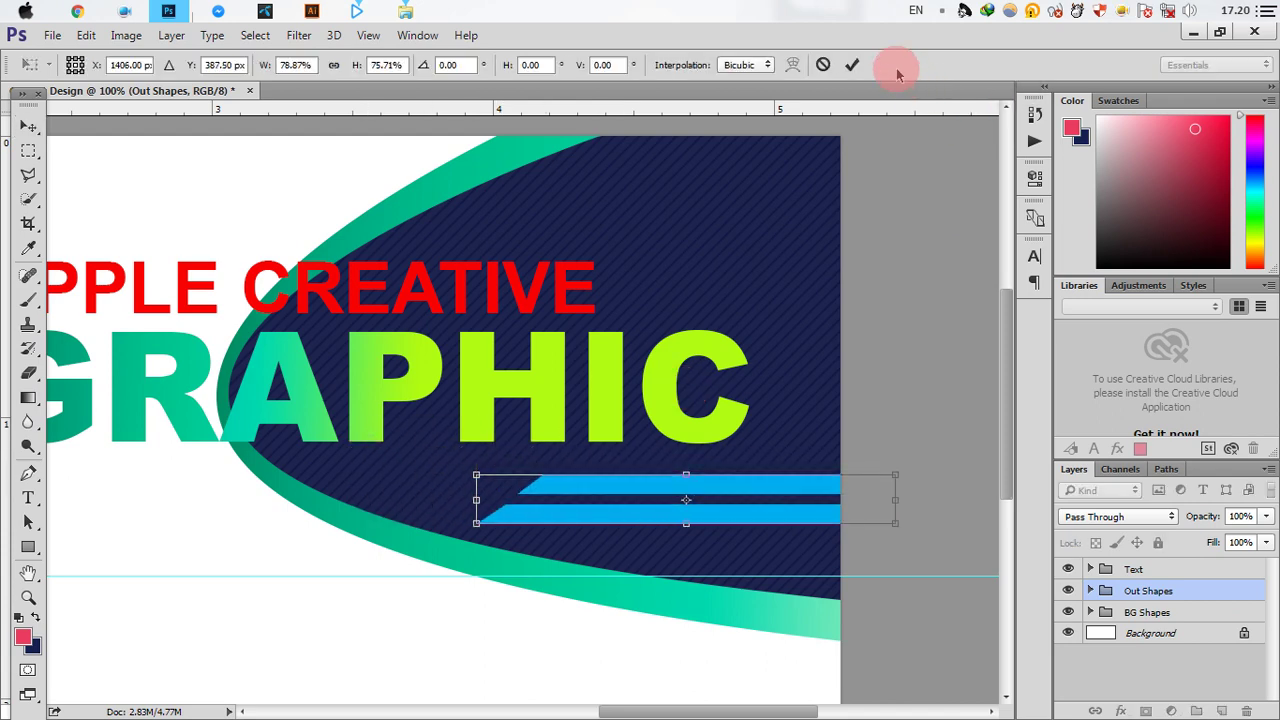
{"action": "left_click", "coordinate": [851, 64]}
{"action": "left_click_drag", "start_coordinate": [710, 492], "coordinate": [686, 483]}
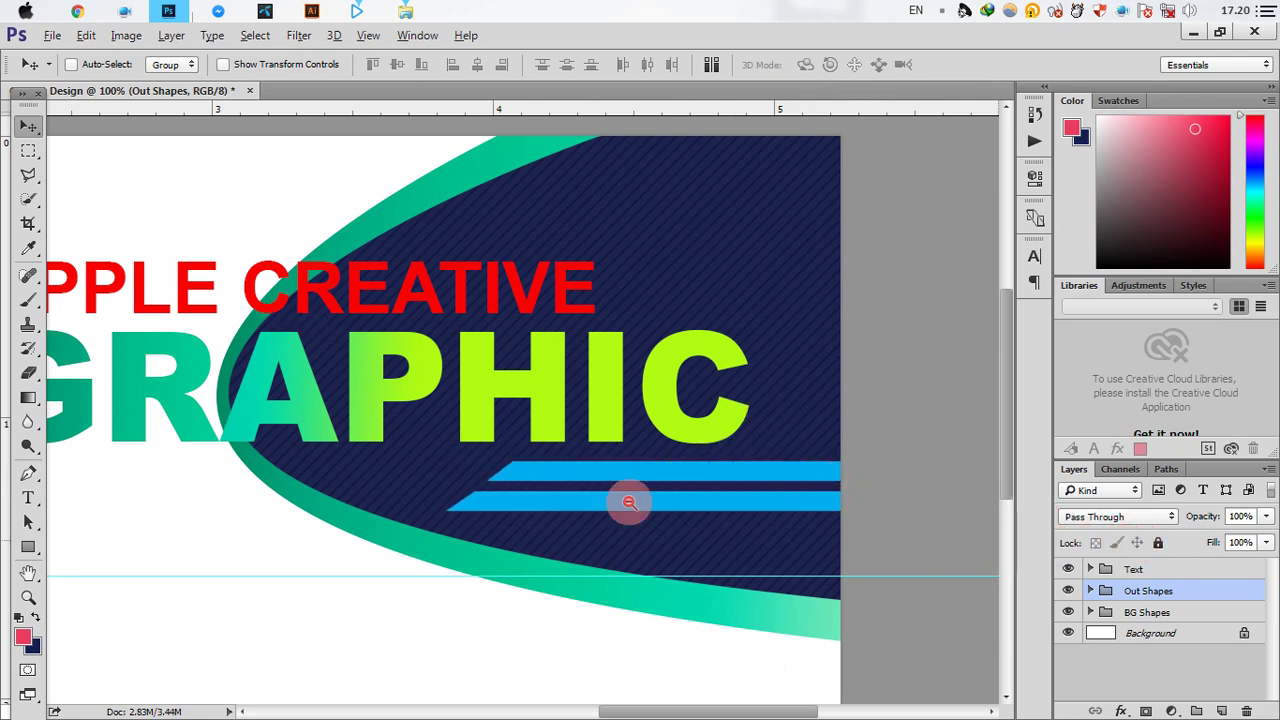
Lower the Out Shapes group's opacity to 62%.
{"action": "left_click", "coordinate": [733, 497], "text": "alt"}
{"action": "left_click", "coordinate": [811, 491], "text": "alt"}
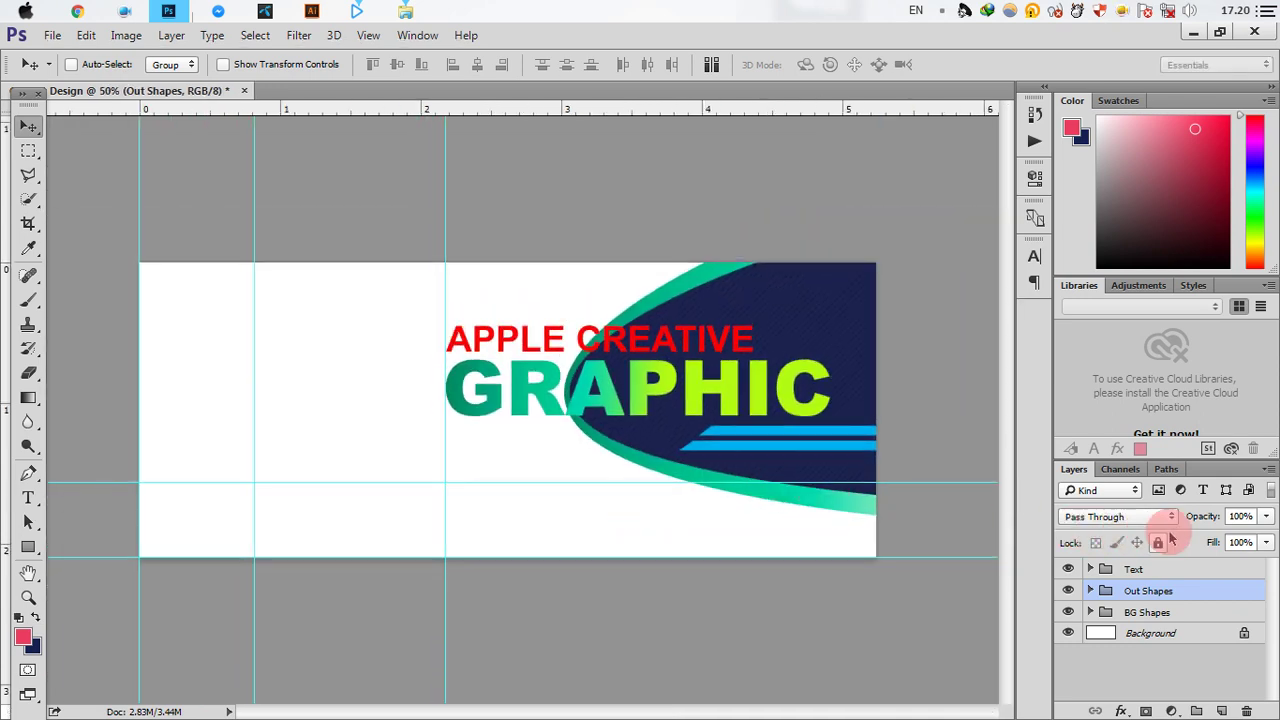
{"action": "left_click", "coordinate": [1265, 517]}
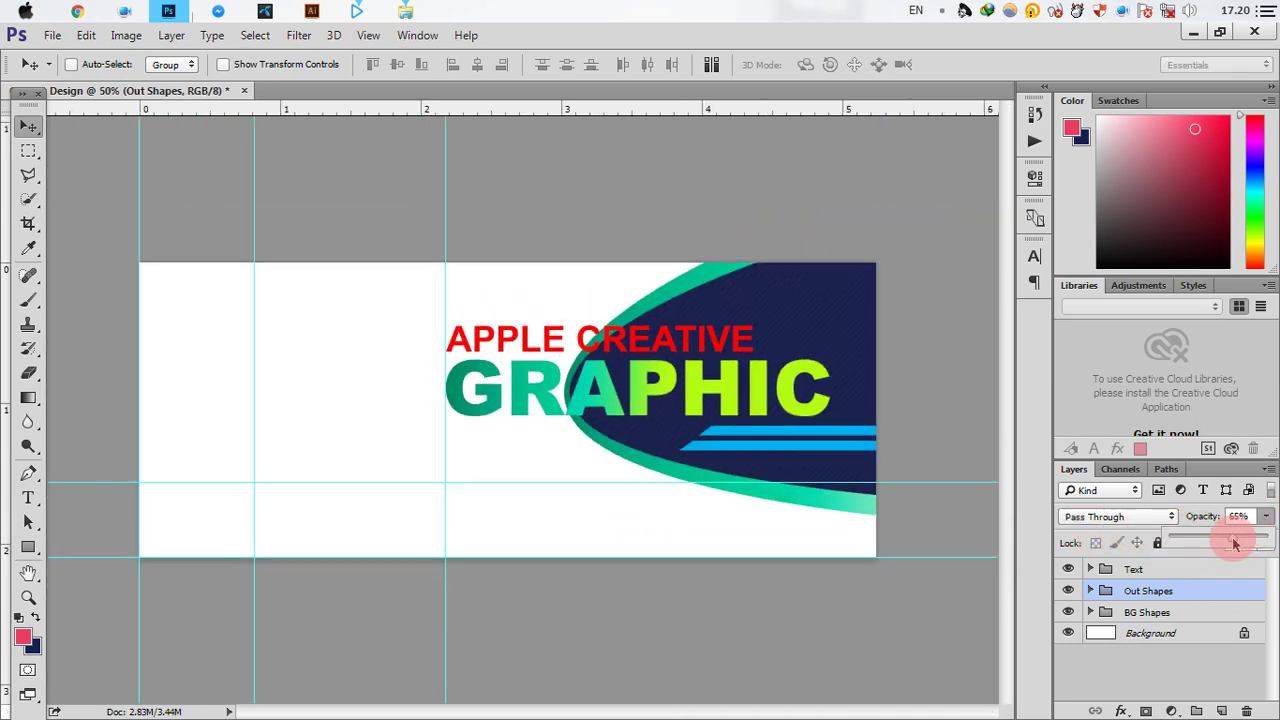
{"action": "left_click_drag", "start_coordinate": [1235, 543], "coordinate": [1211, 541]}
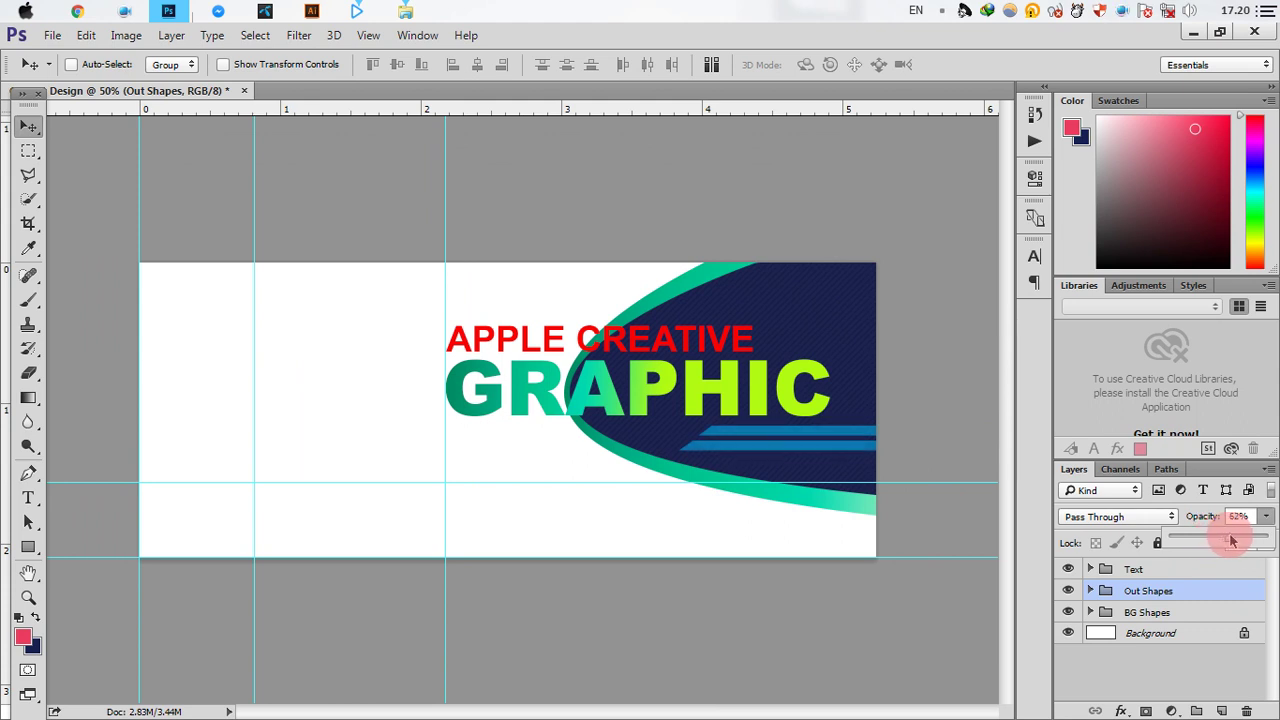
Add a new empty layer above the Text group.
{"action": "key", "text": "ctrl+plus"}
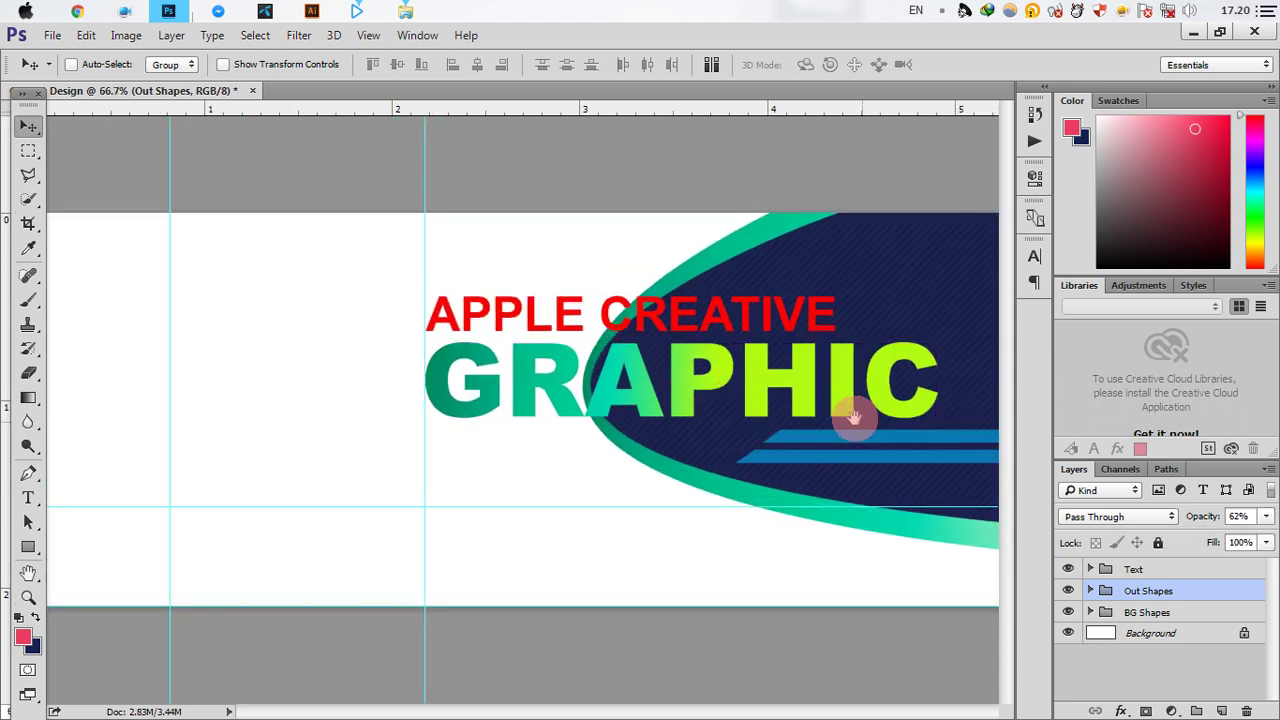
{"action": "key", "text": "ctrl+minus"}
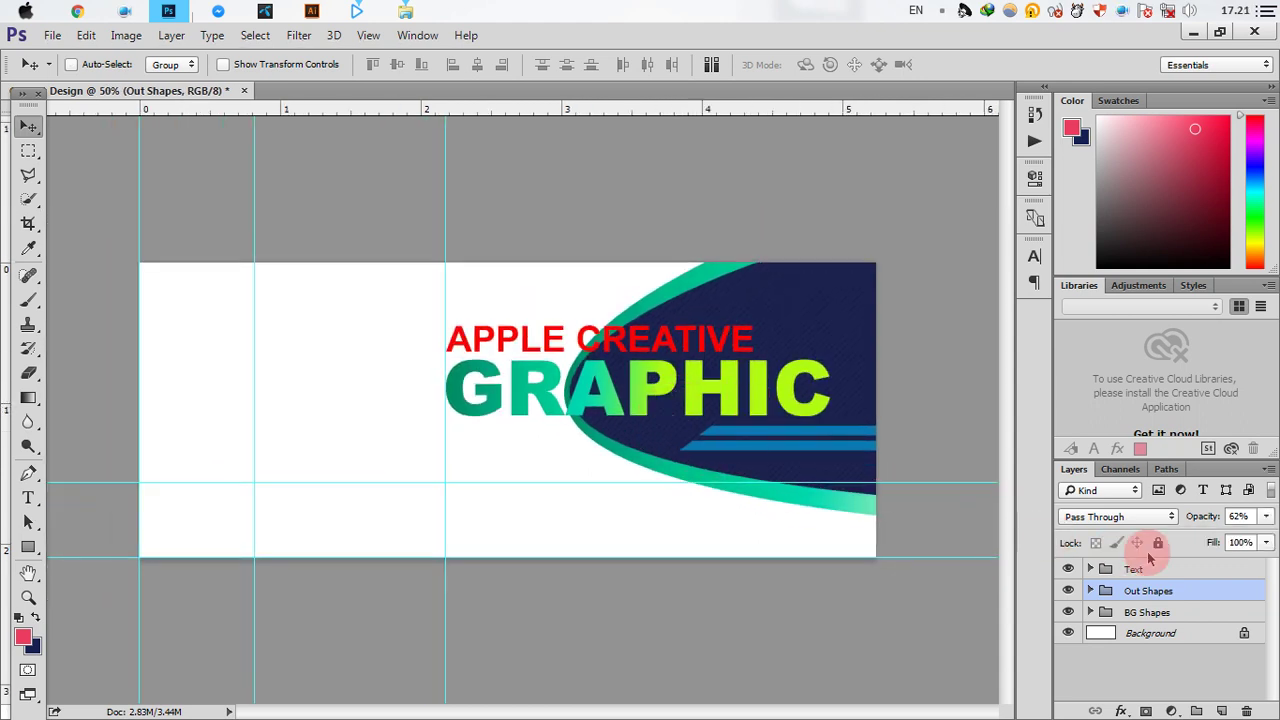
{"action": "left_click", "coordinate": [1175, 569]}
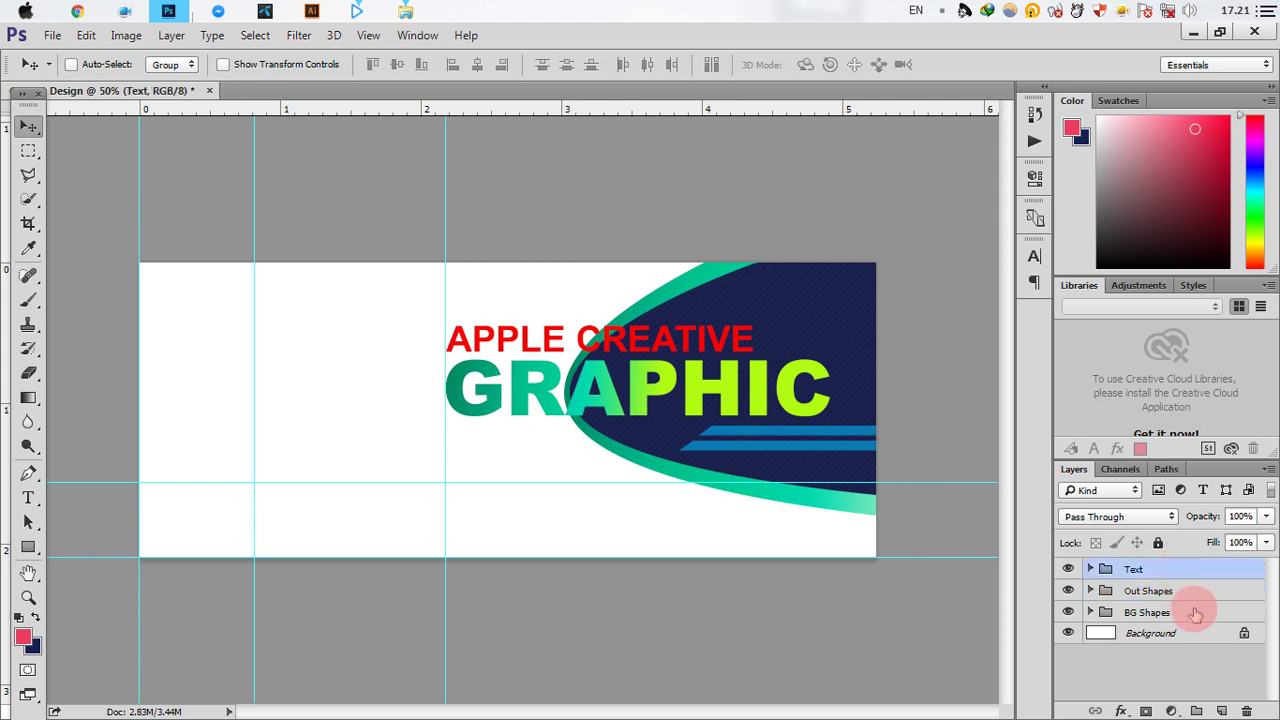
{"action": "left_click", "coordinate": [1223, 710]}
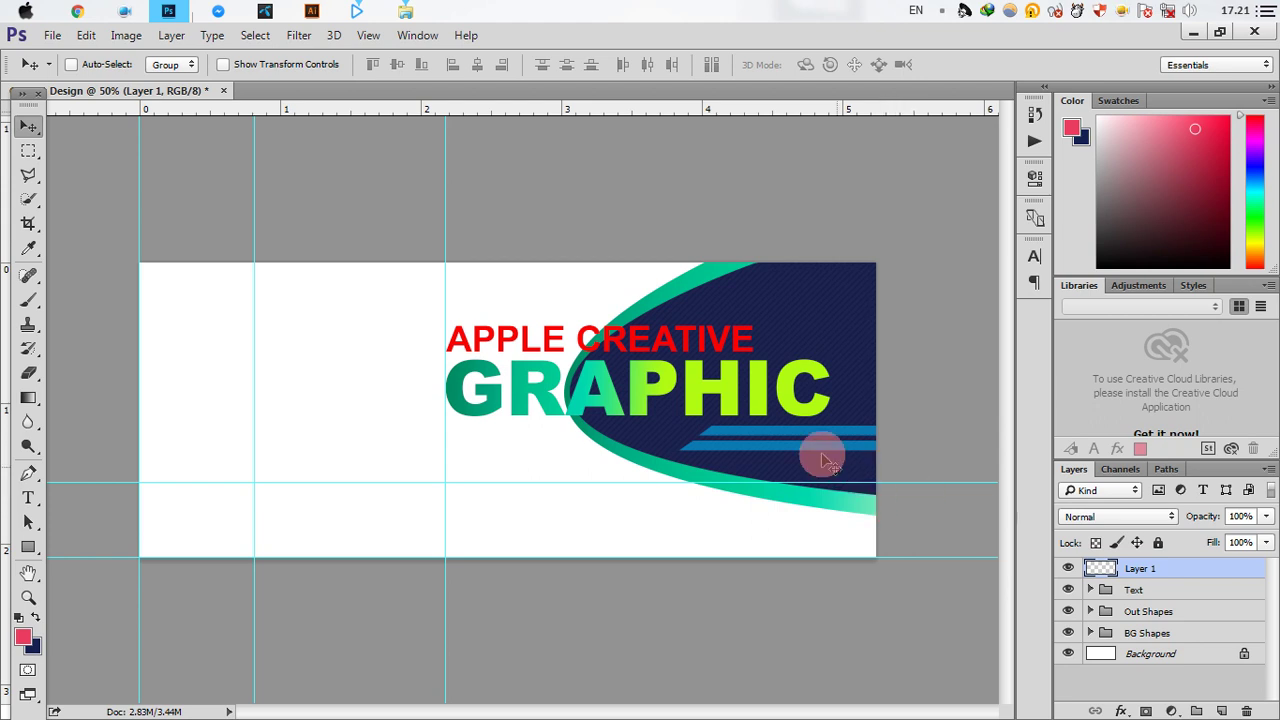
Switch to the Brush tool and choose the large 816 px brush preset.
{"action": "left_click", "coordinate": [28, 298]}
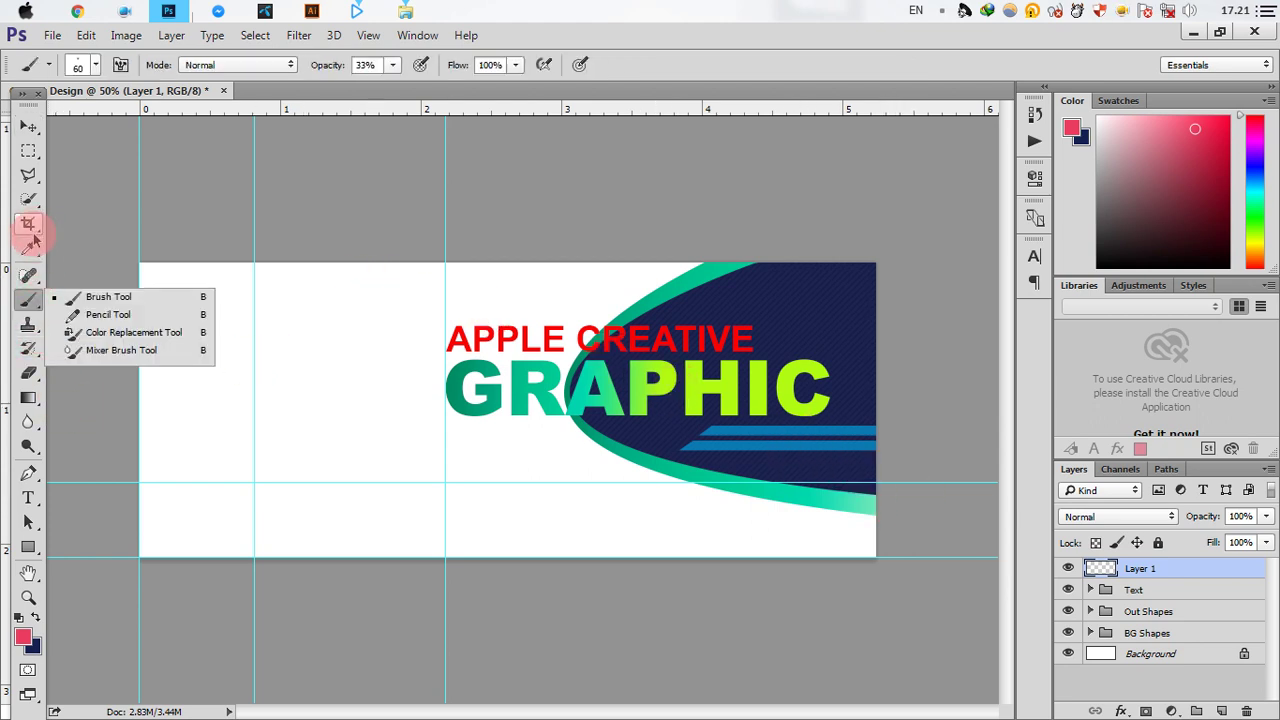
{"action": "left_click", "coordinate": [30, 199]}
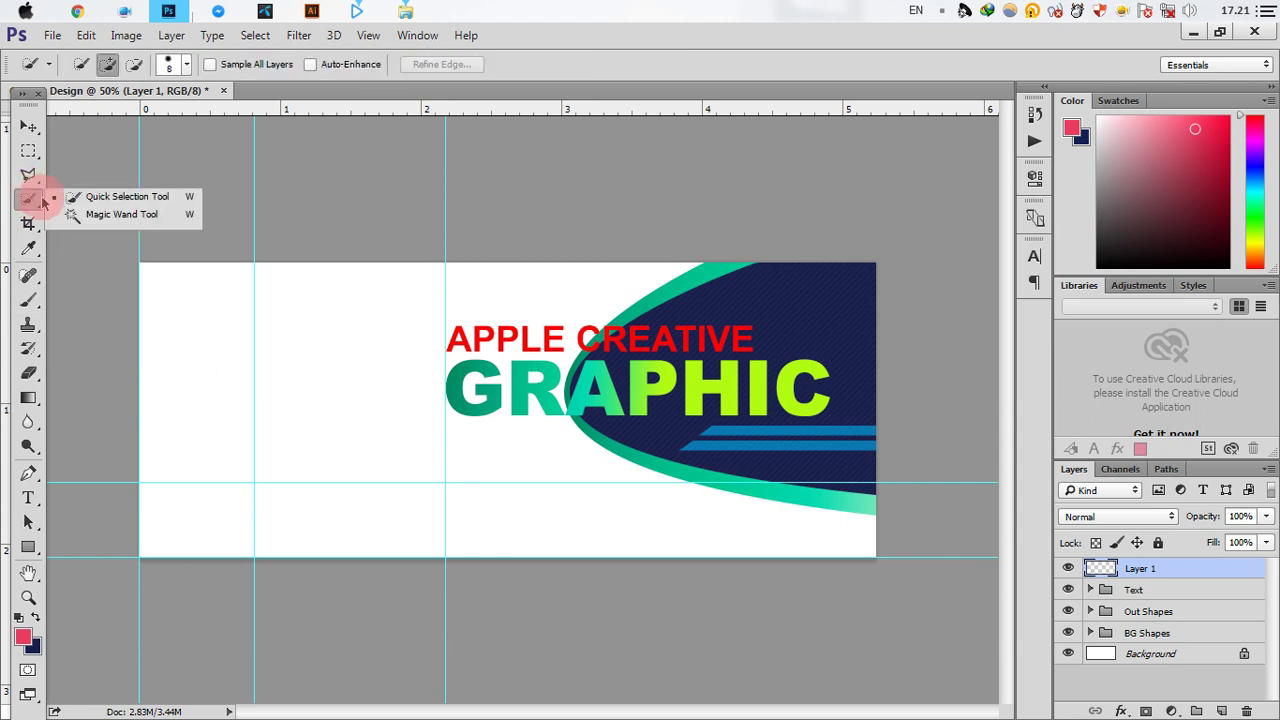
{"action": "left_click", "coordinate": [28, 298]}
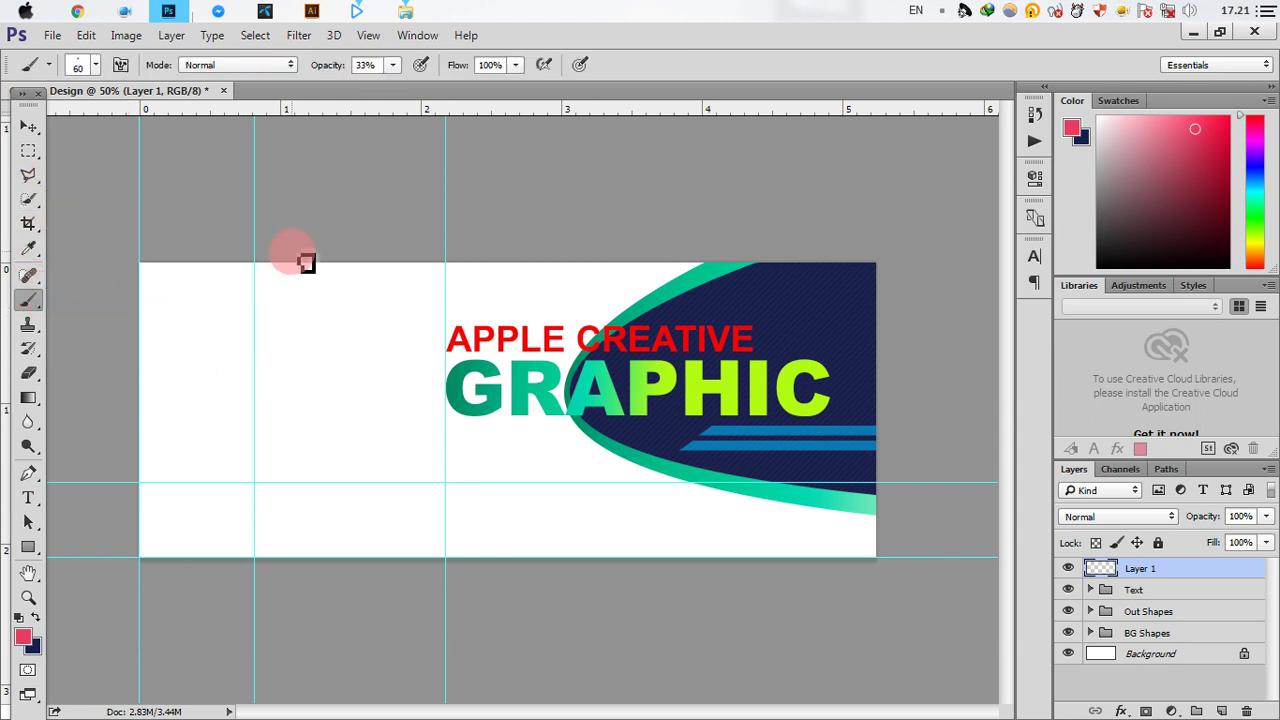
{"action": "right_click", "coordinate": [293, 257]}
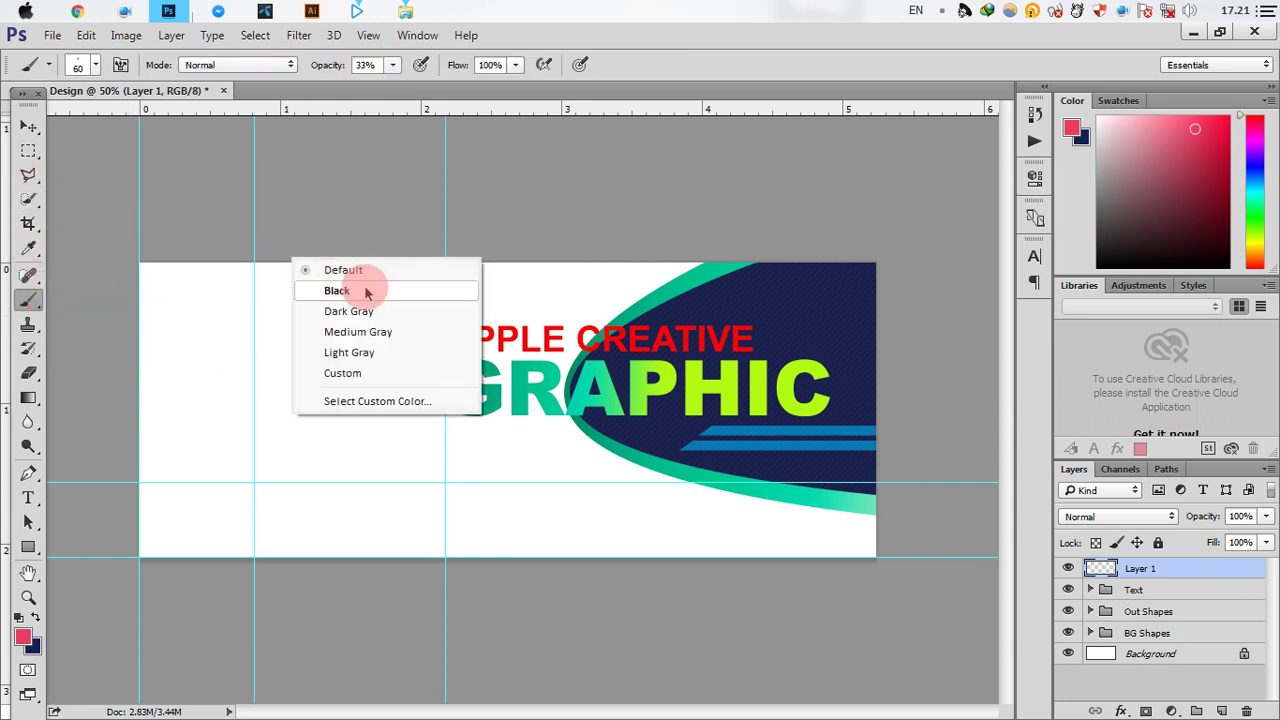
{"action": "left_click", "coordinate": [651, 63]}
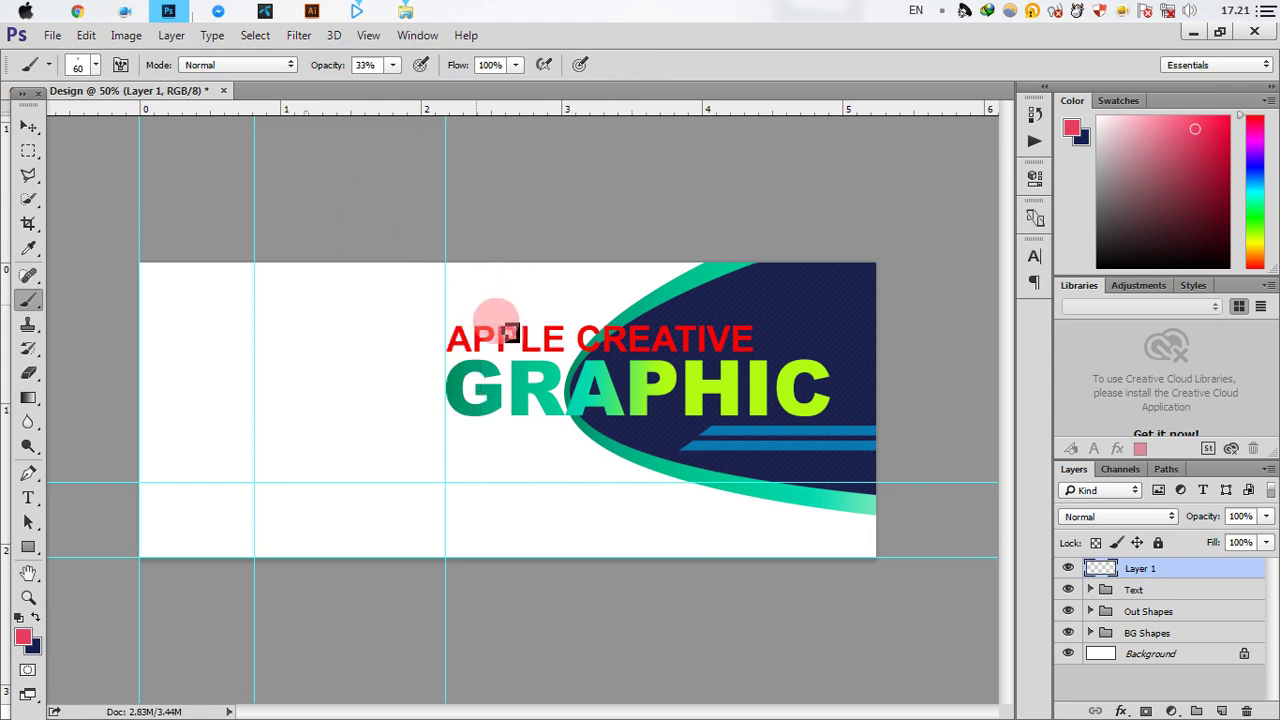
{"action": "right_click", "coordinate": [578, 373]}
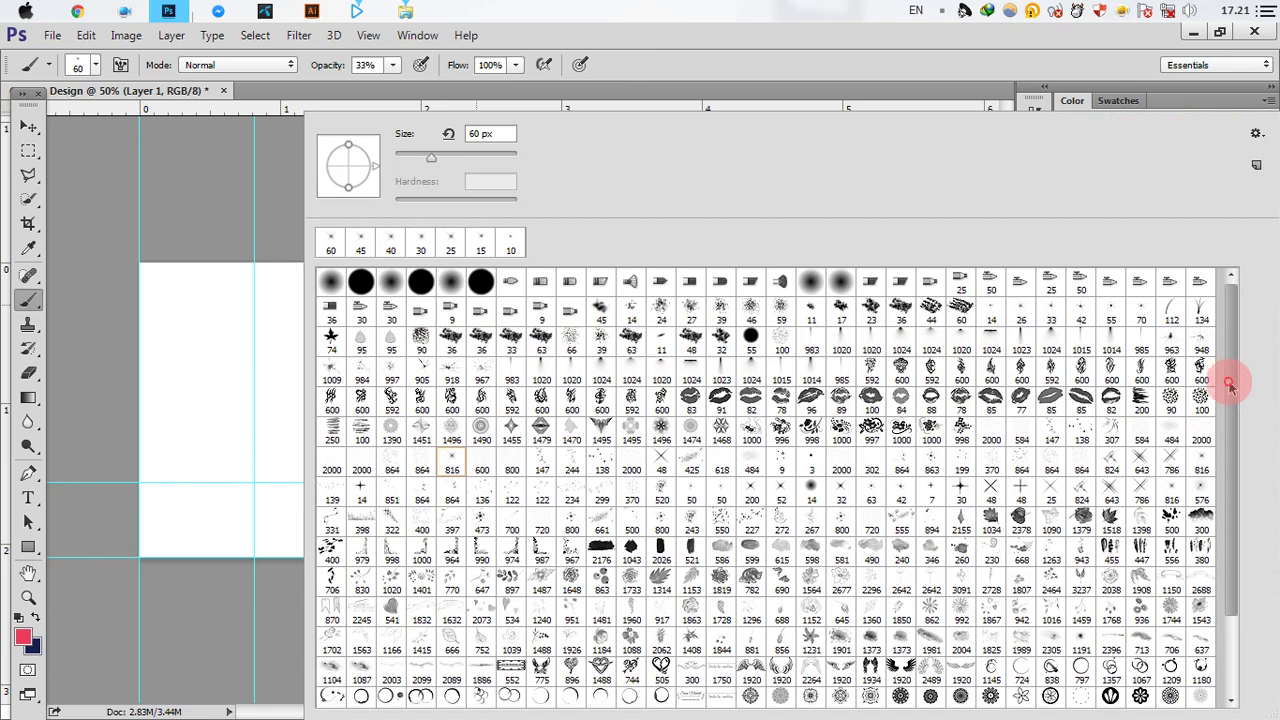
{"action": "left_click_drag", "start_coordinate": [1230, 377], "coordinate": [1228, 437]}
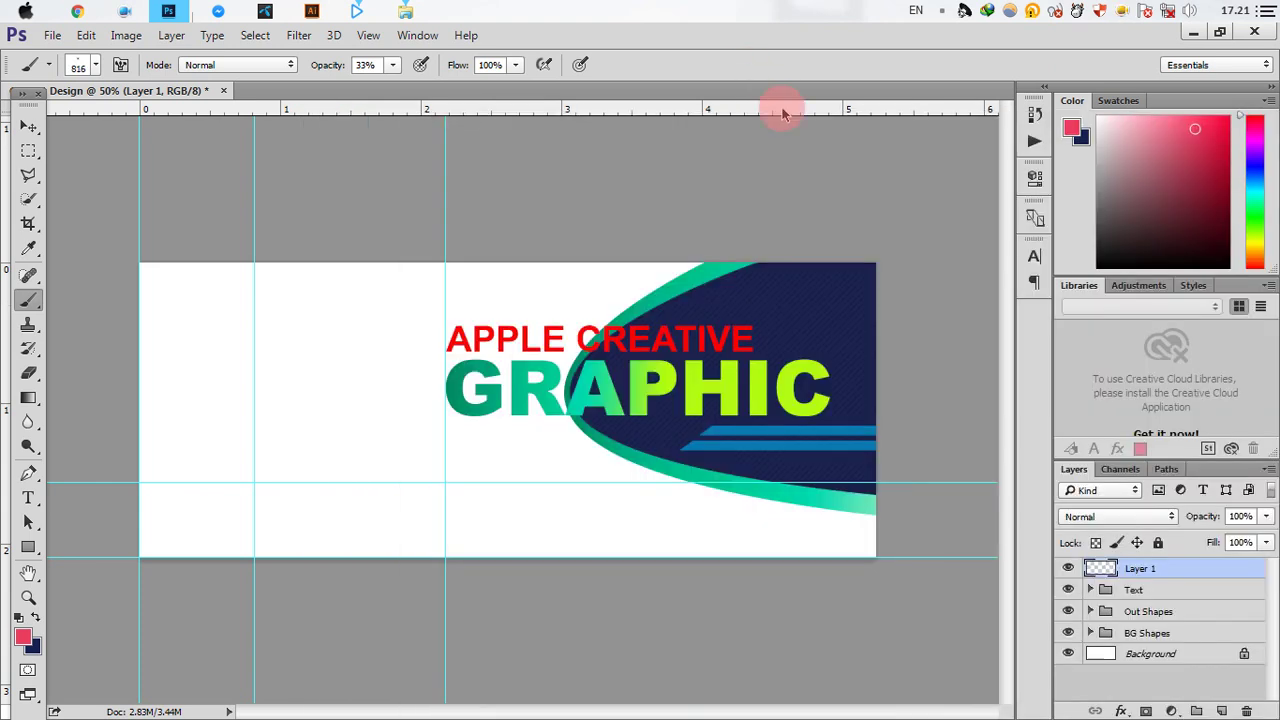
{"action": "left_click", "coordinate": [751, 67]}
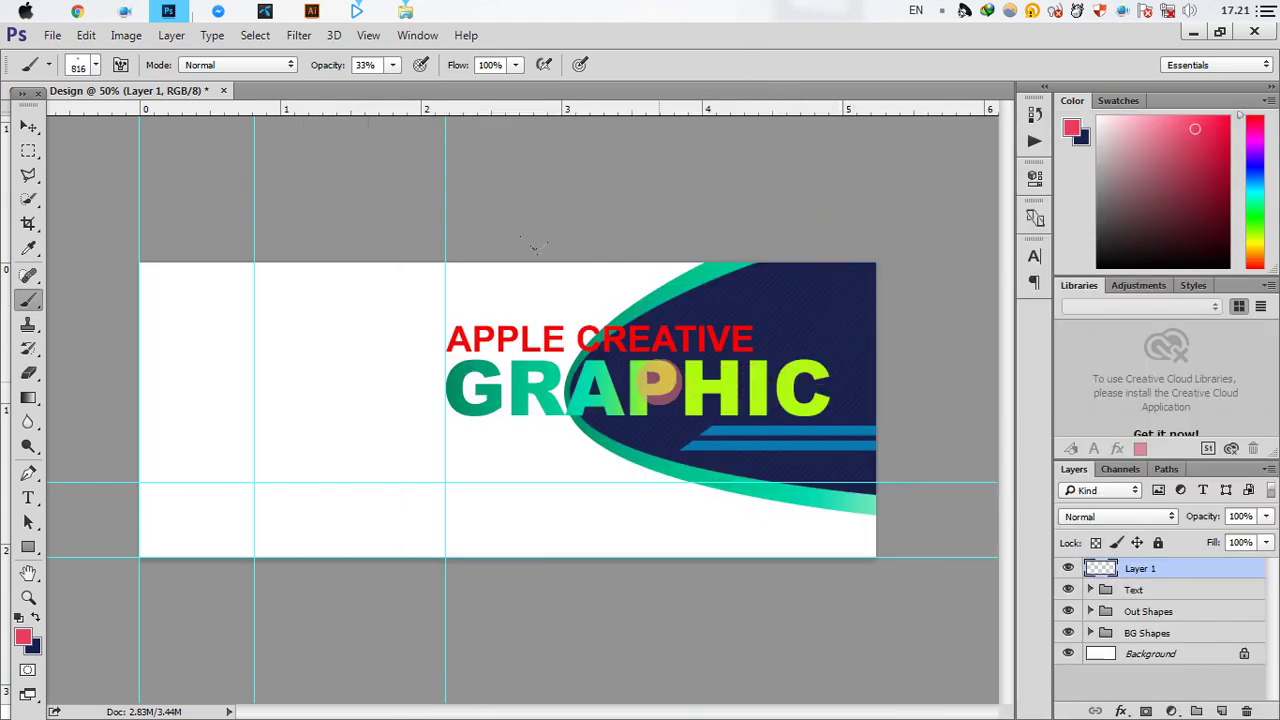
{"action": "scroll", "coordinate": [655, 380], "scroll_direction": "up", "scroll_amount": 2}
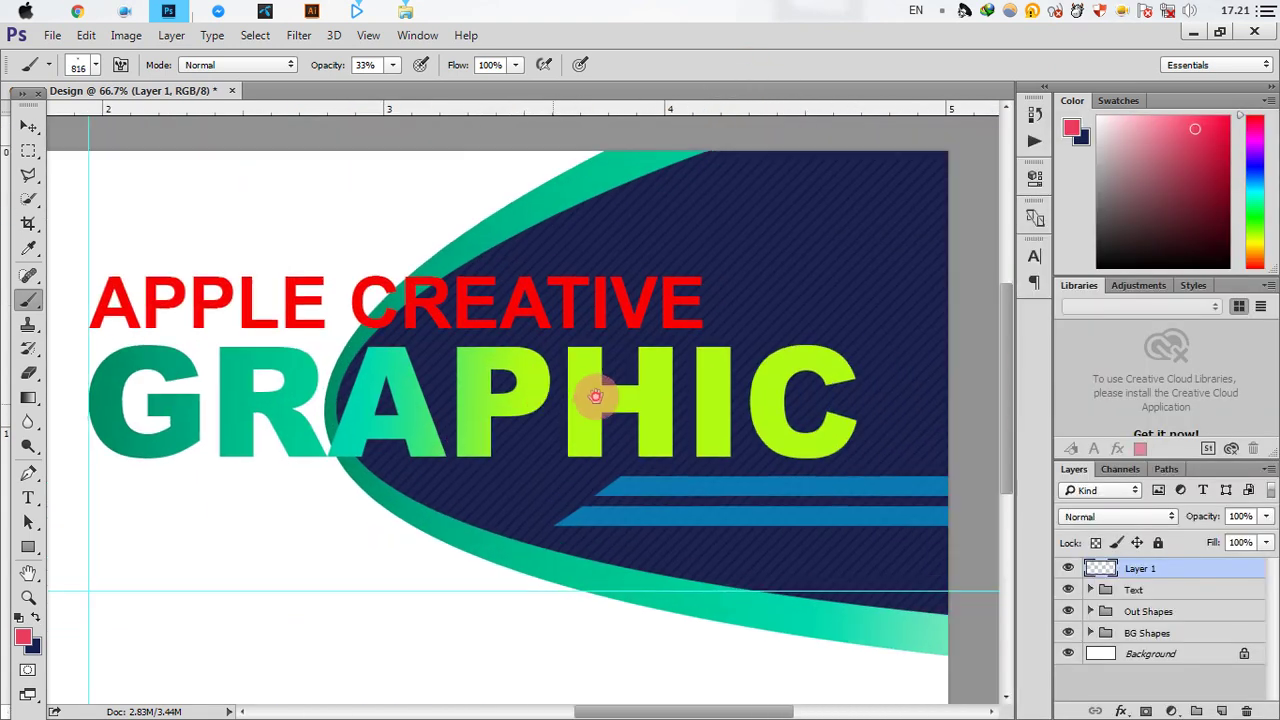
{"action": "scroll", "coordinate": [593, 395], "scroll_direction": "down", "scroll_amount": 1}
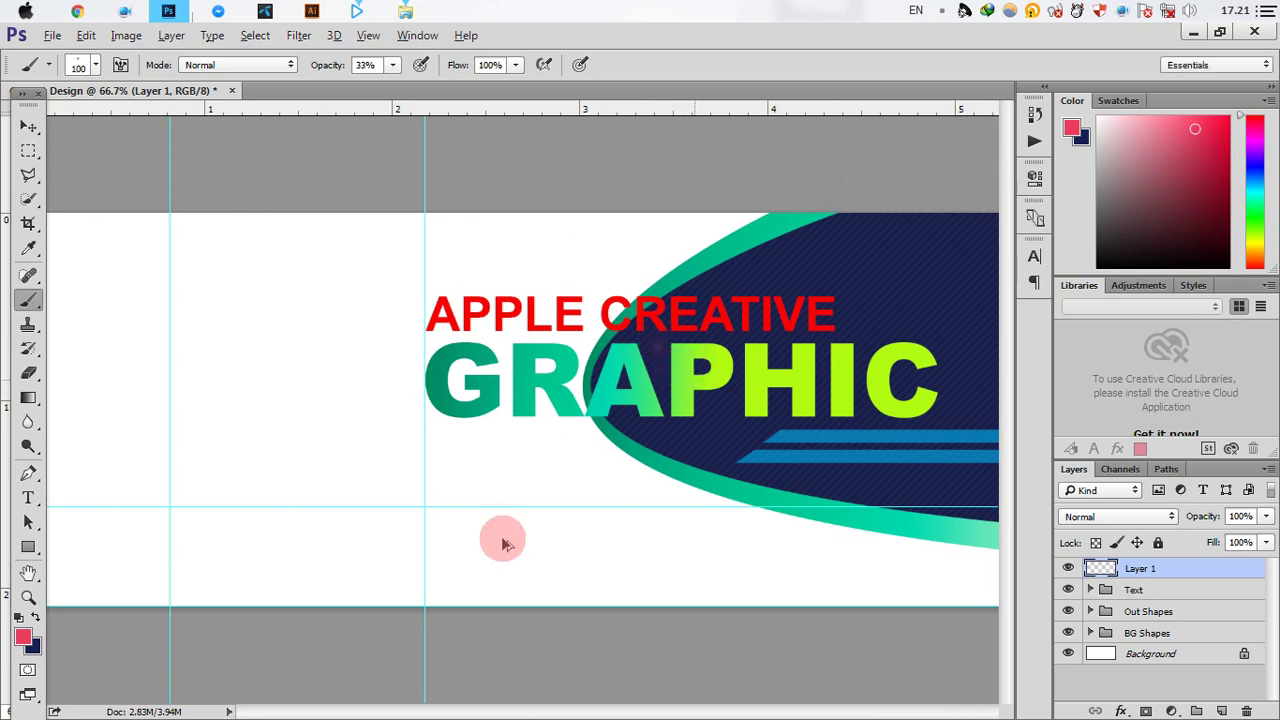
Set the painting colour to white and dab faint glows on the stripes and beside CREATIVE.
{"action": "left_click", "coordinate": [22, 636]}
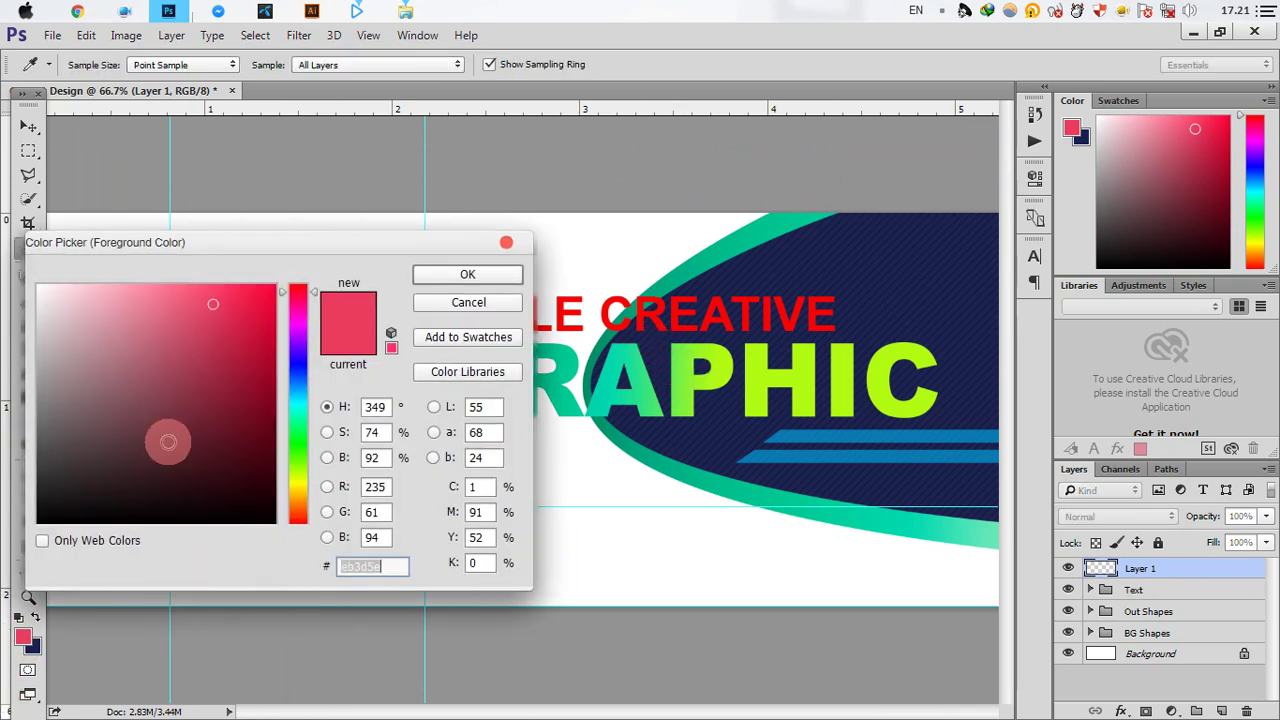
{"action": "left_click", "coordinate": [39, 288]}
{"action": "left_click", "coordinate": [455, 276]}
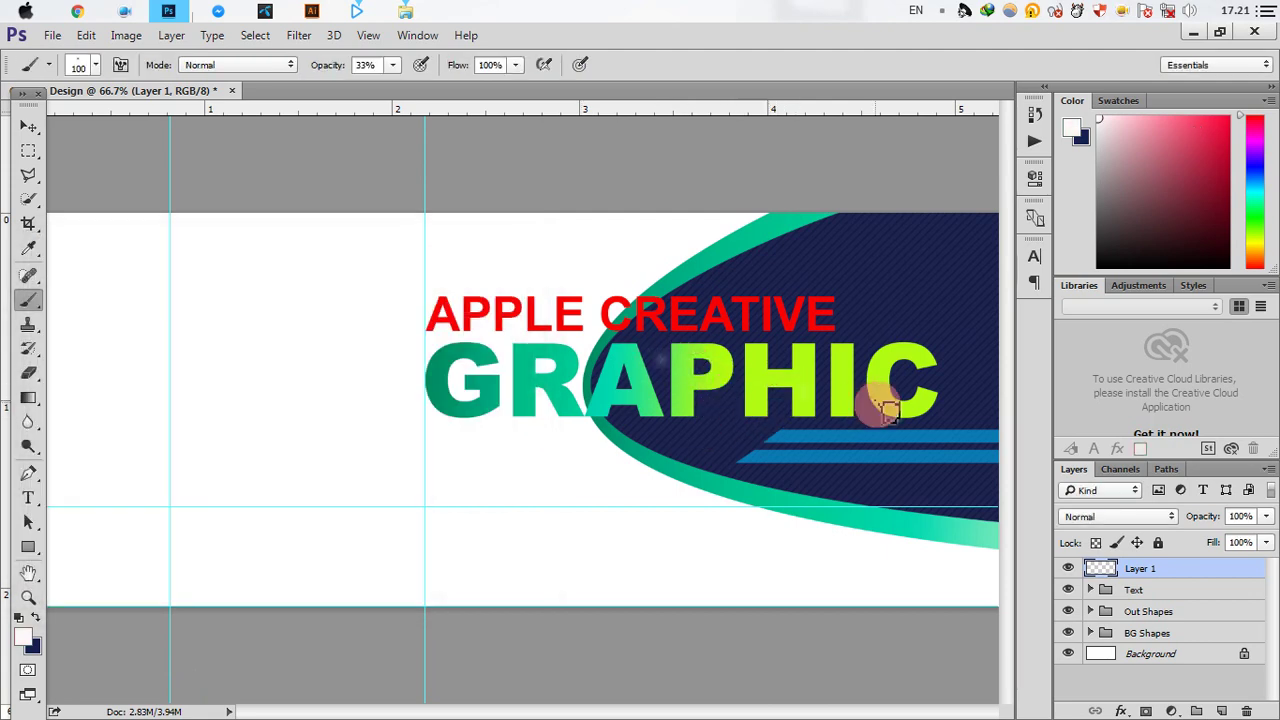
{"action": "left_click_drag", "start_coordinate": [867, 402], "coordinate": [843, 433]}
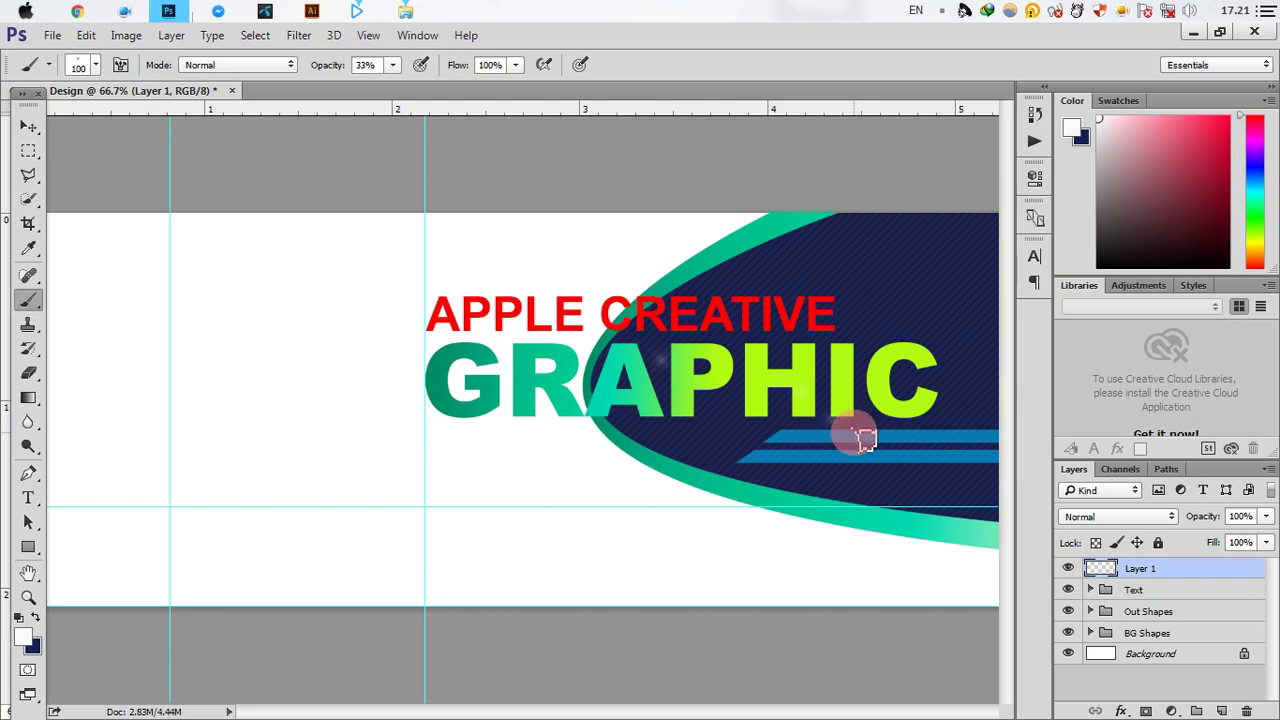
{"action": "left_click", "coordinate": [876, 427]}
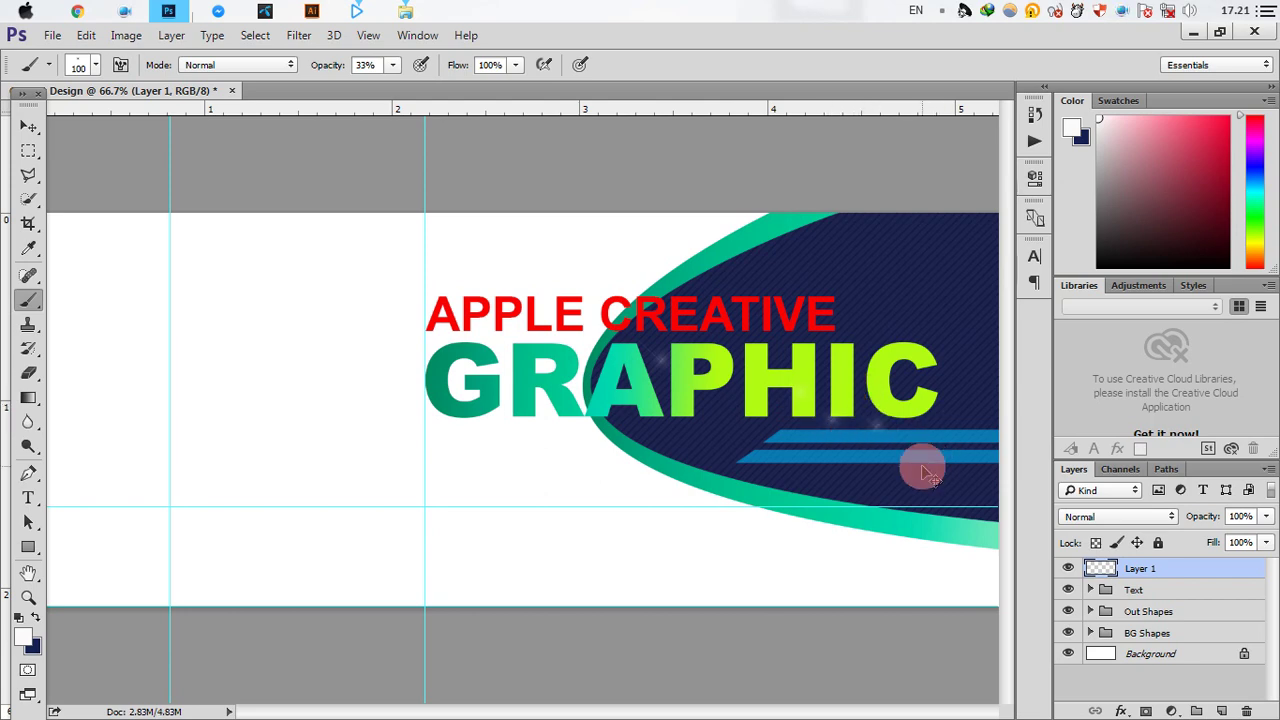
{"action": "left_click", "coordinate": [717, 455]}
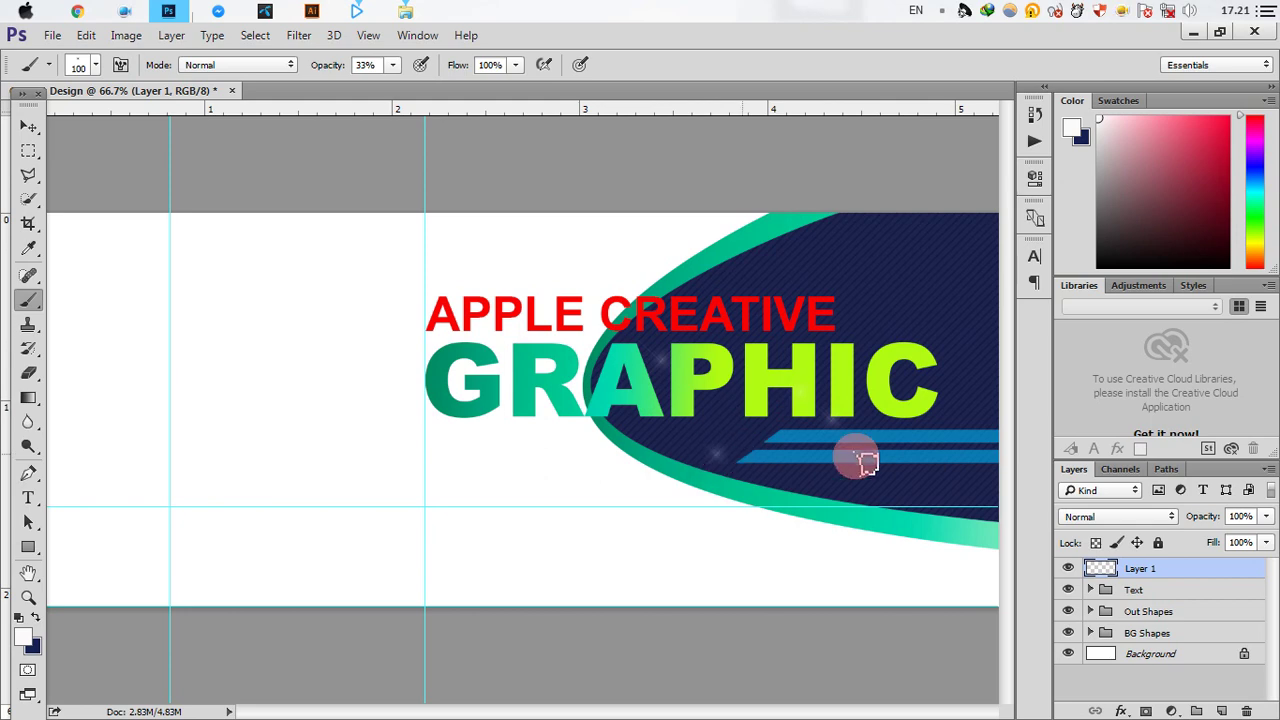
{"action": "left_click", "coordinate": [877, 319]}
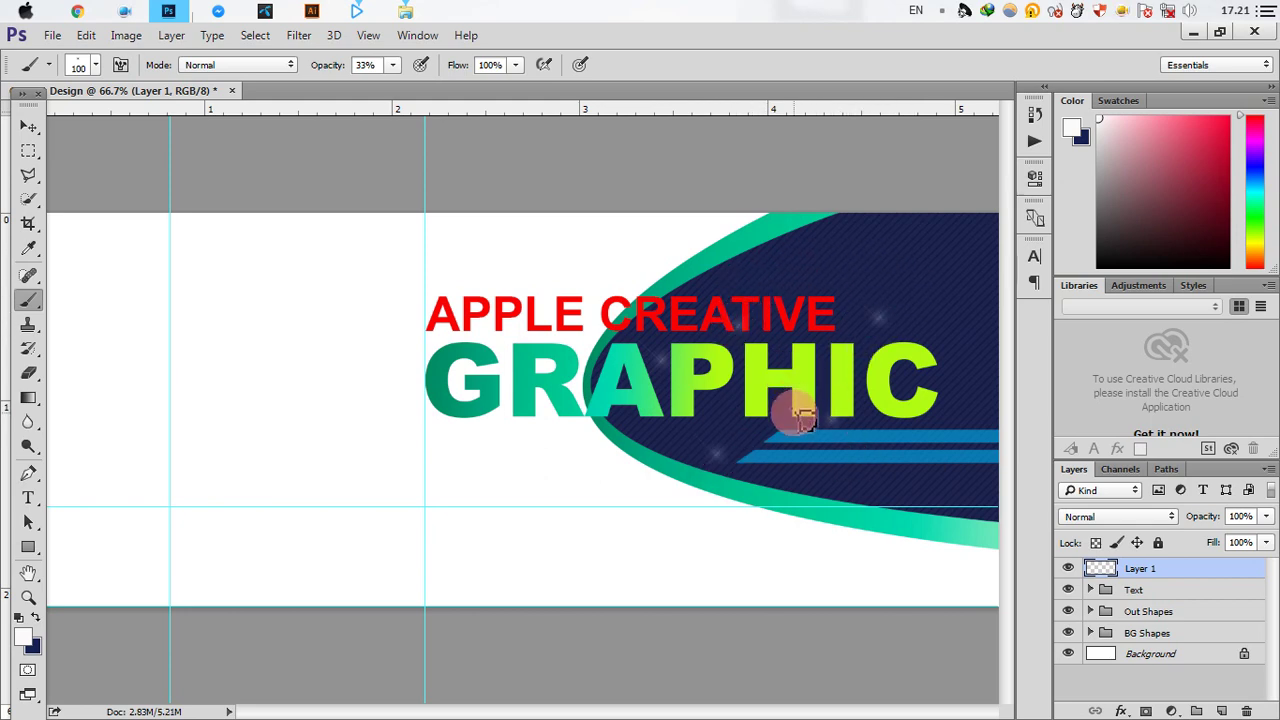
Vary the brush size with [ and ] for finer sparkles and larger glows.
{"action": "key", "text": "bracketleft"}
{"action": "key", "text": "bracketleft"}
{"action": "key", "text": "bracketleft"}
{"action": "key", "text": "bracketleft"}
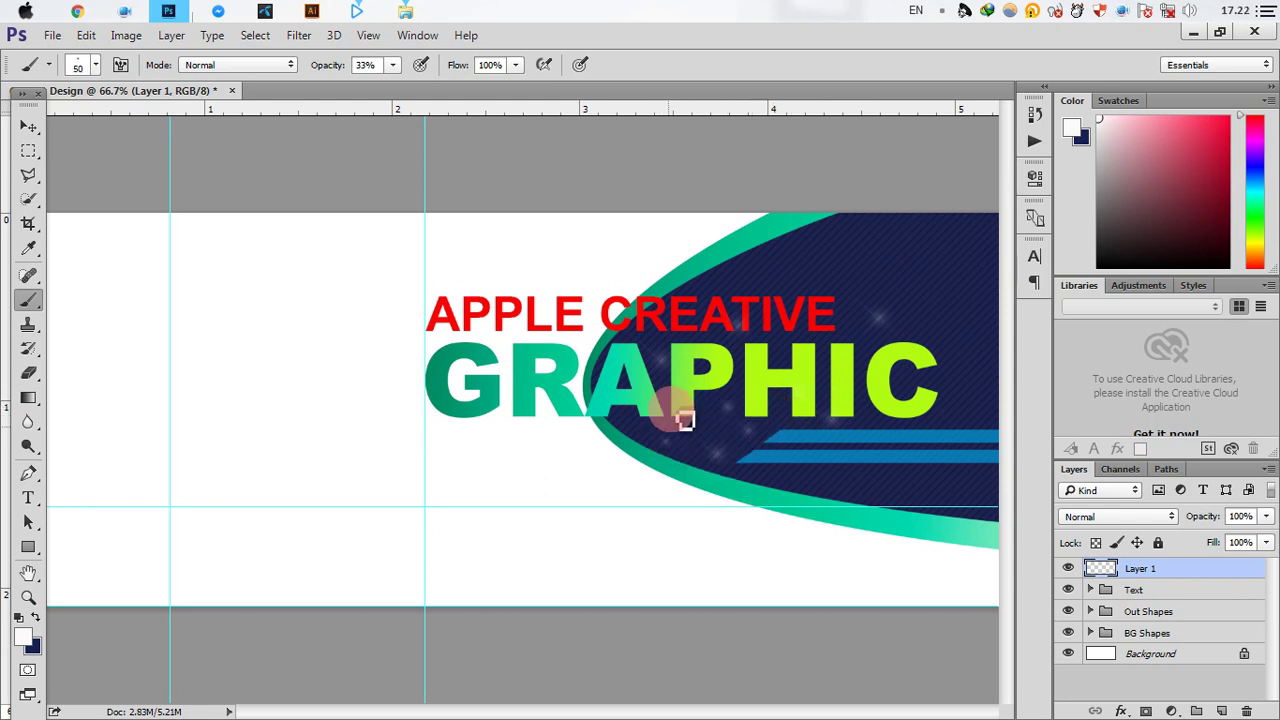
{"action": "key", "text": "bracketleft"}
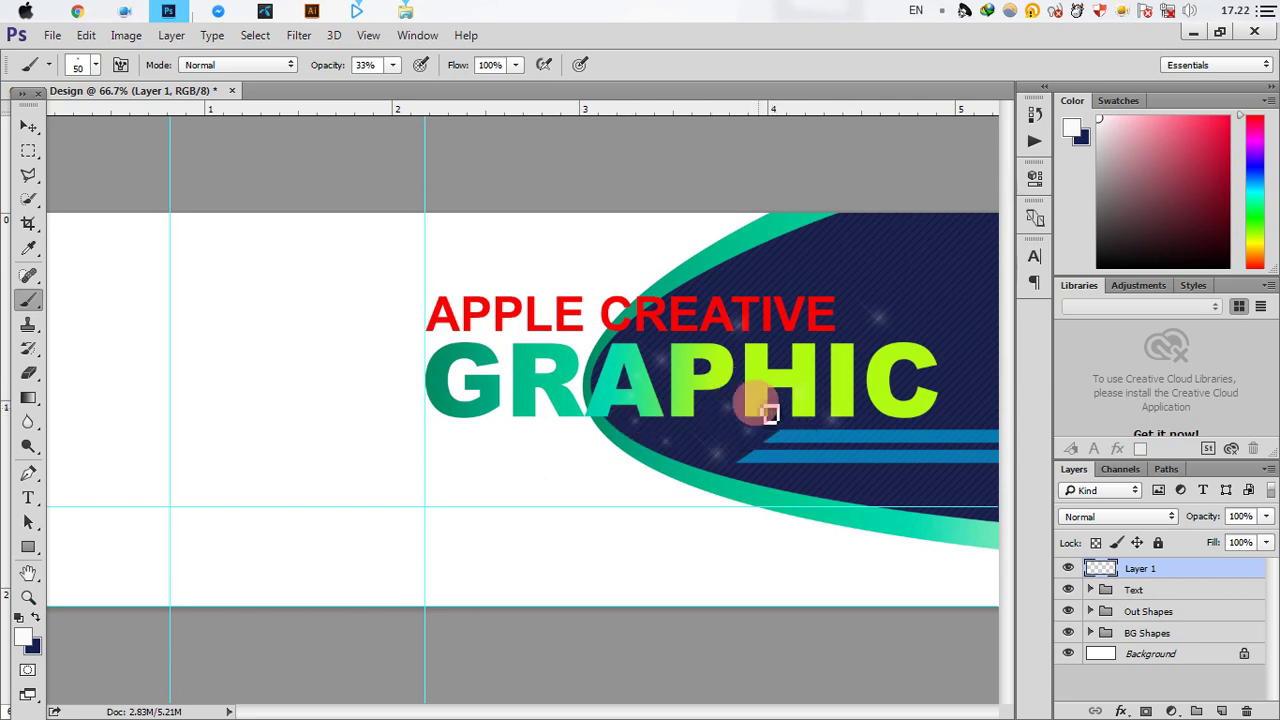
{"action": "key", "text": "bracketleft"}
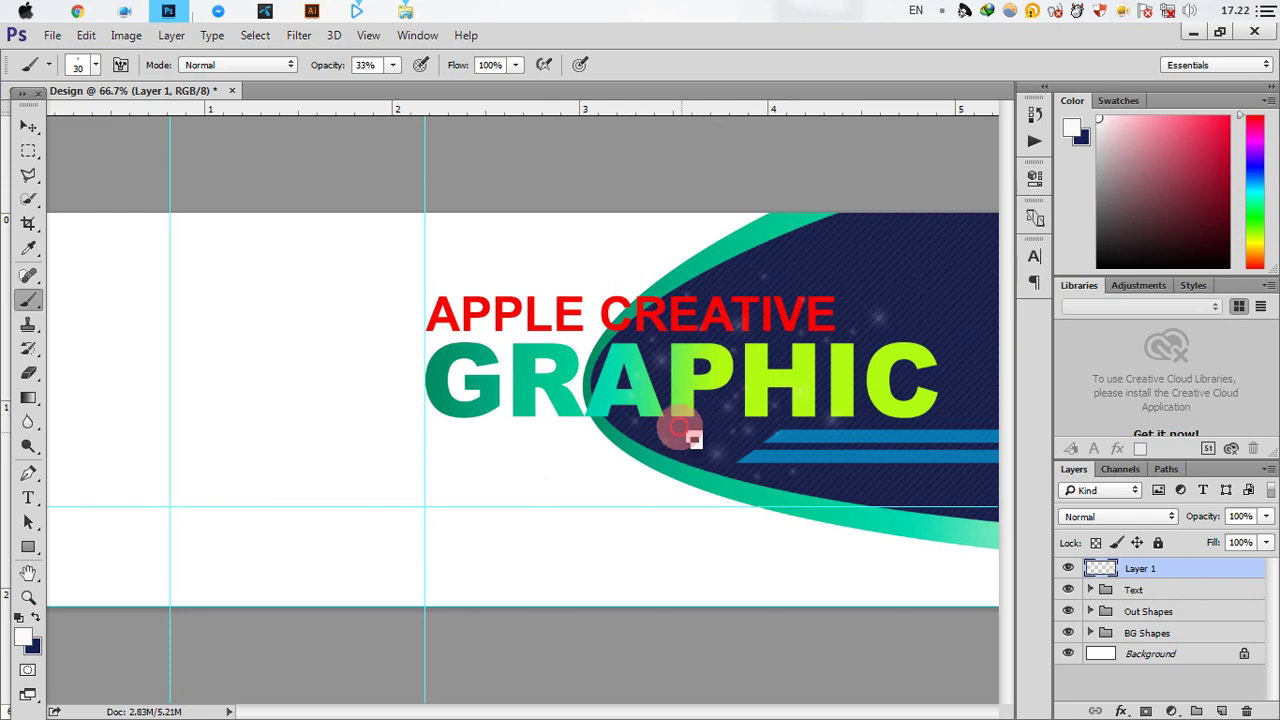
{"action": "key", "text": "bracketleft"}
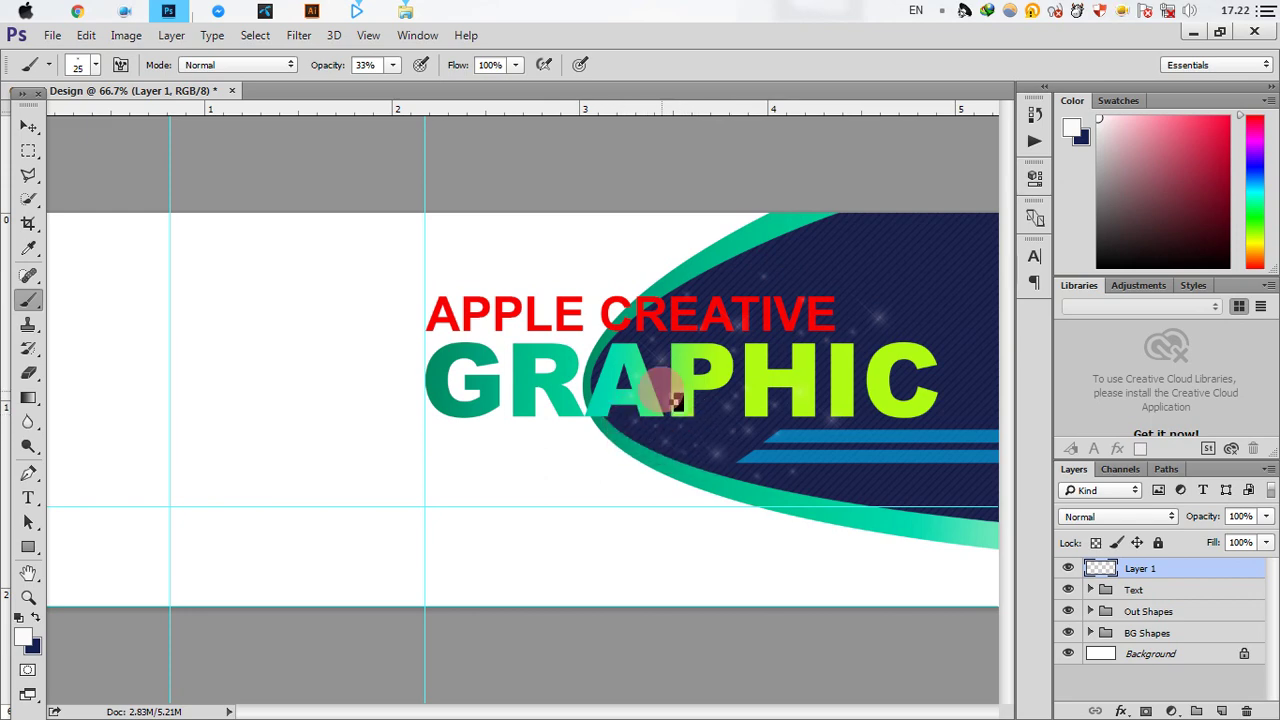
{"action": "key", "text": "bracketleft"}
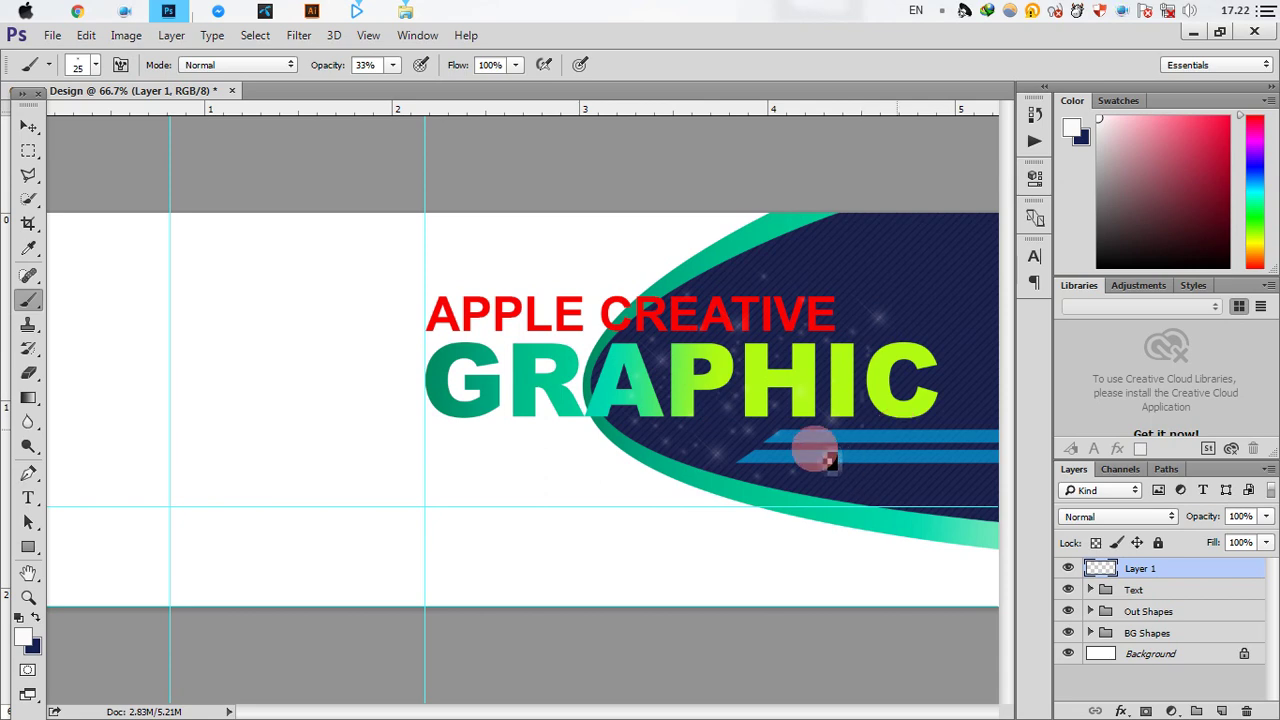
{"action": "key", "text": "bracketright"}
{"action": "key", "text": "bracketright"}
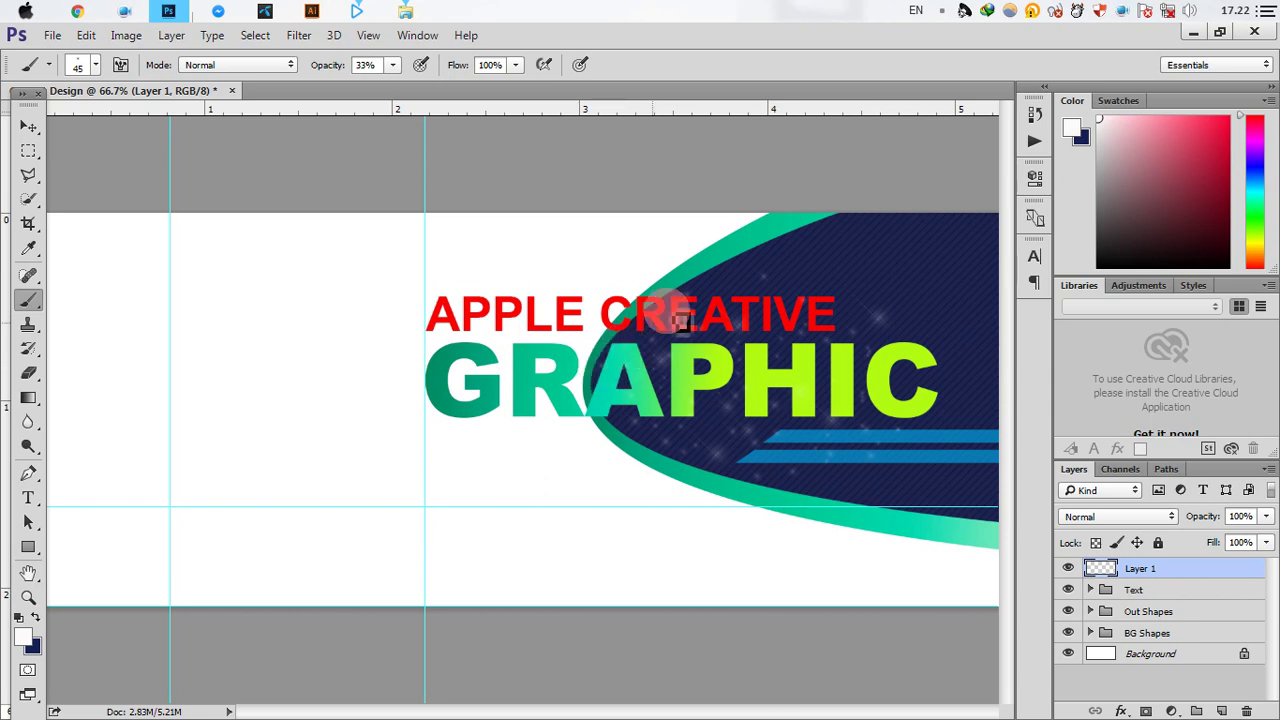
{"action": "key", "text": "bracketleft"}
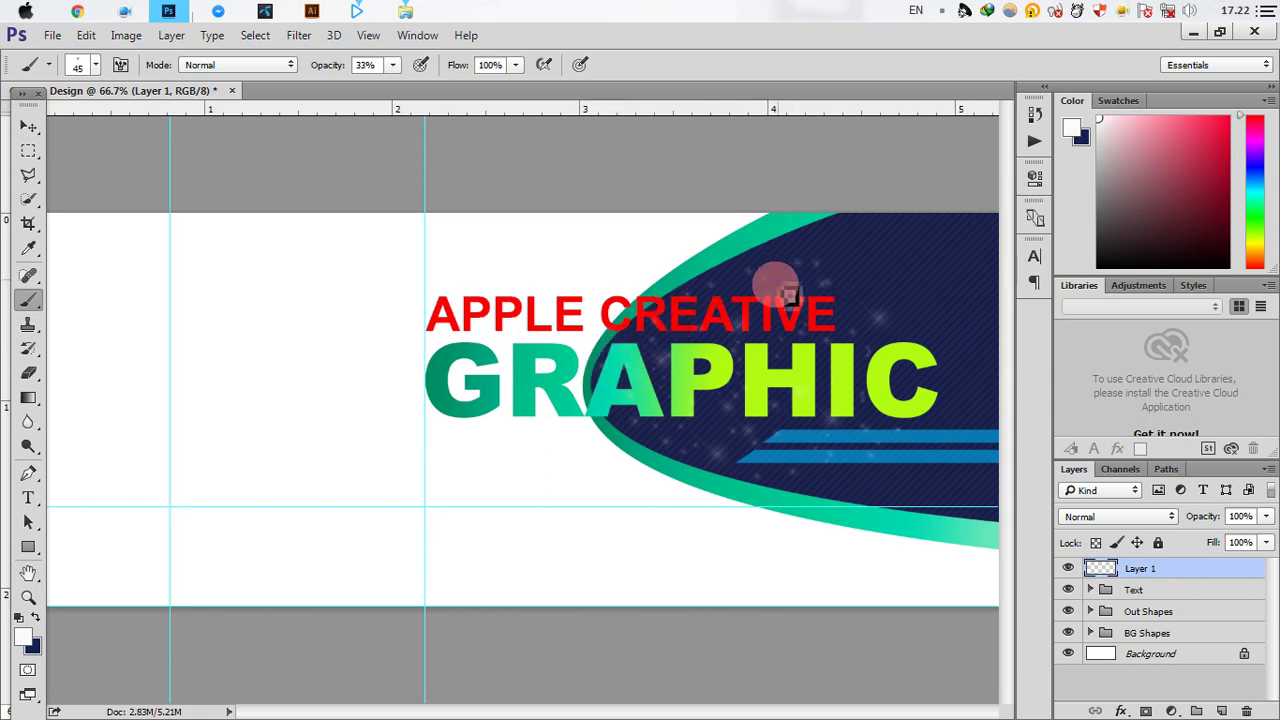
{"action": "key", "text": "bracketleft"}
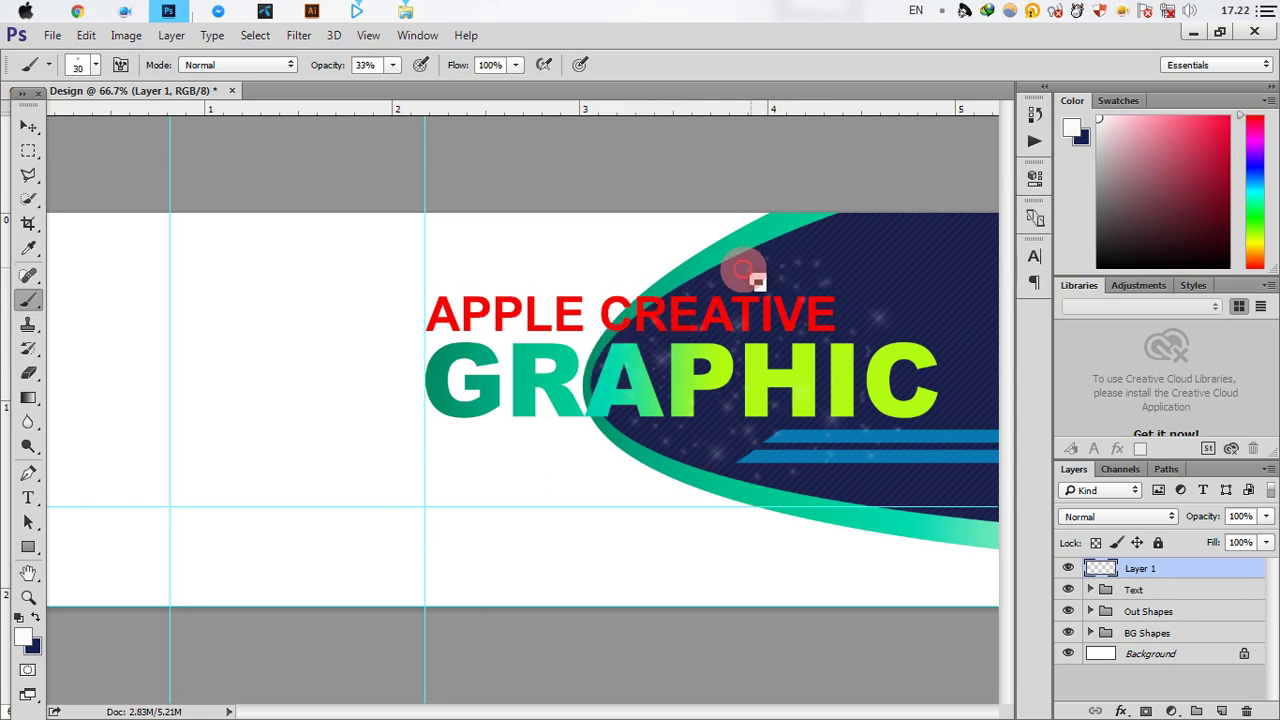
{"action": "key", "text": "bracketright"}
{"action": "key", "text": "bracketright"}
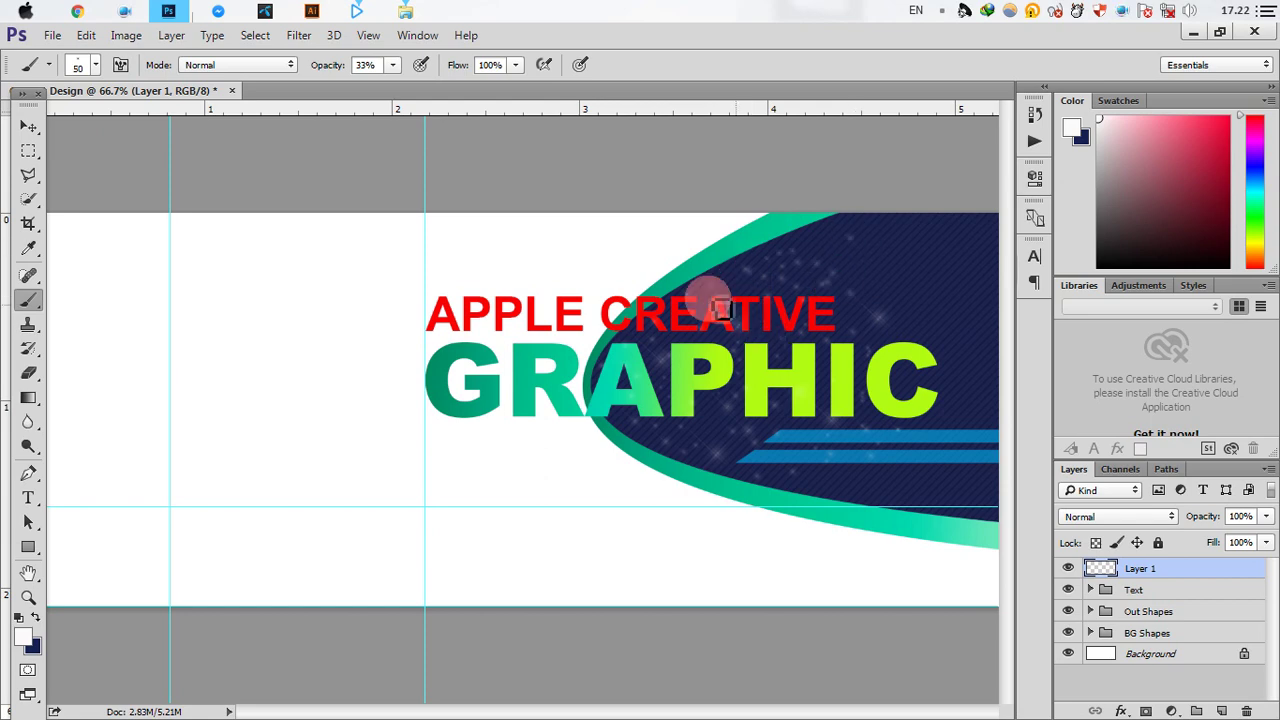
{"action": "key", "text": "bracketright"}
{"action": "key", "text": "bracketright"}
{"action": "key", "text": "bracketright"}
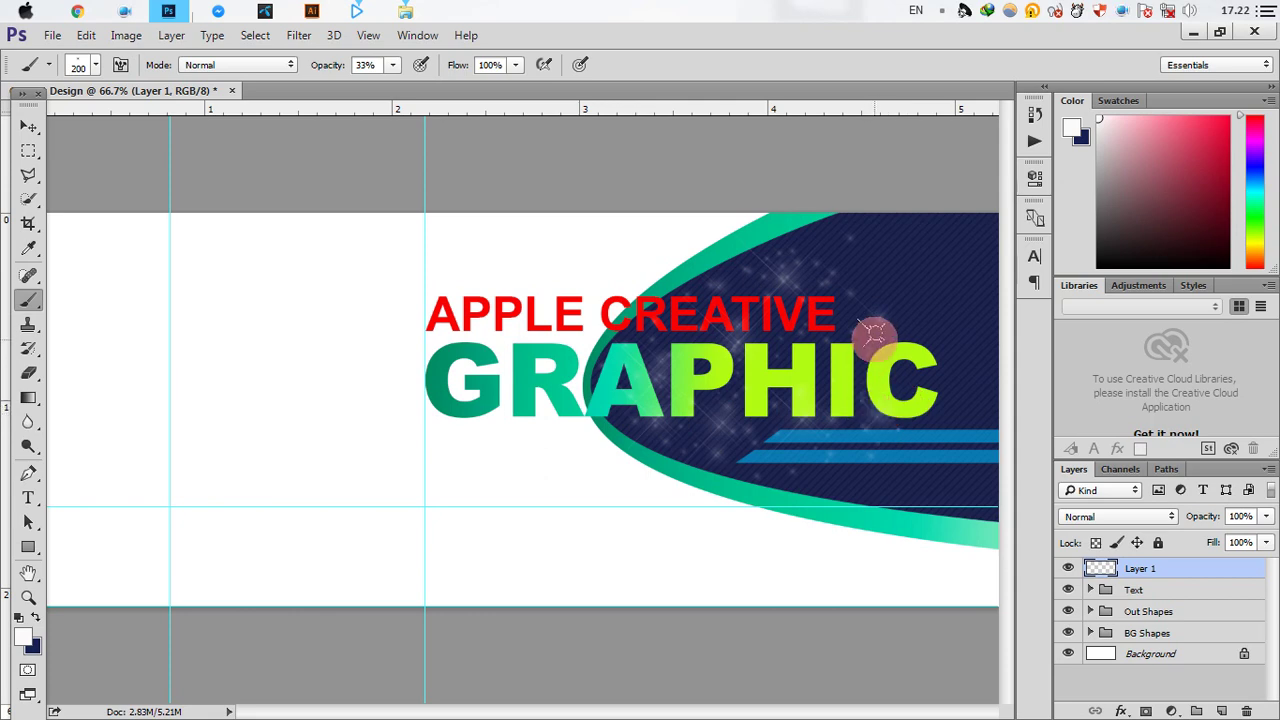
Start a new text line at the banner's lower left for 'Apple Creative'.
{"action": "left_click", "coordinate": [568, 388], "text": "alt"}
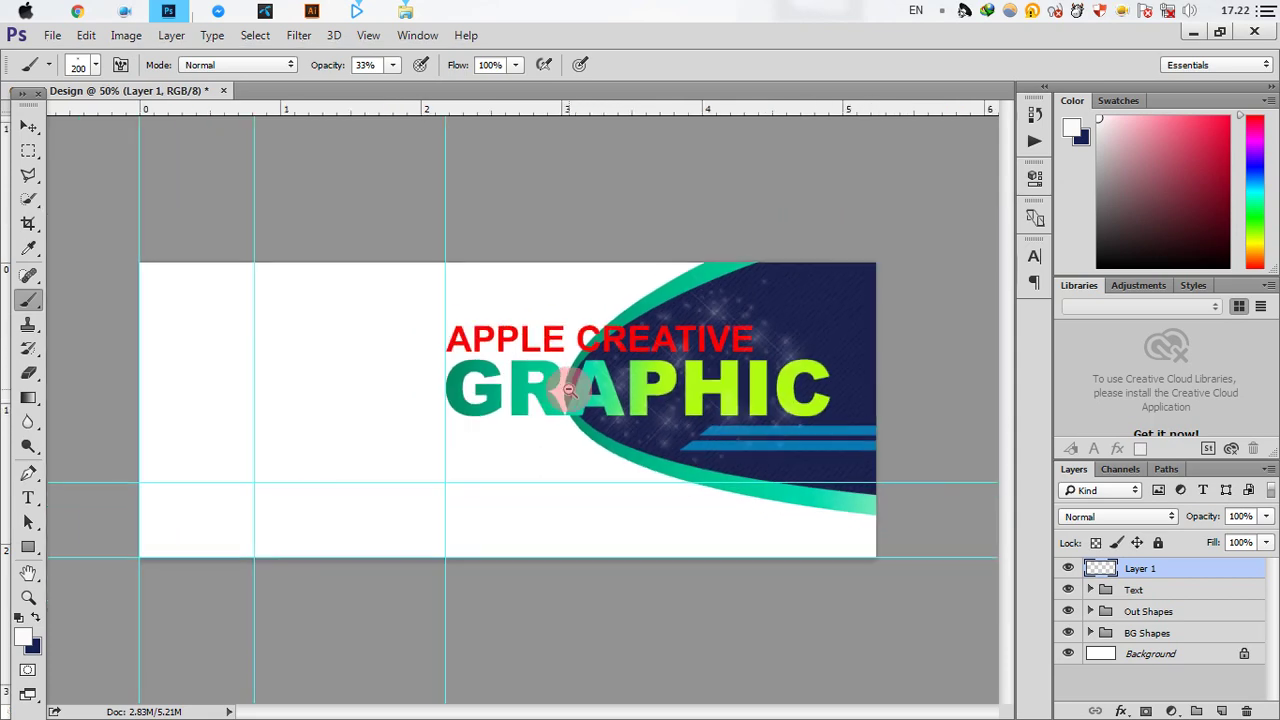
{"action": "left_click", "coordinate": [560, 400], "text": "alt"}
{"action": "key", "text": "ctrl+plus"}
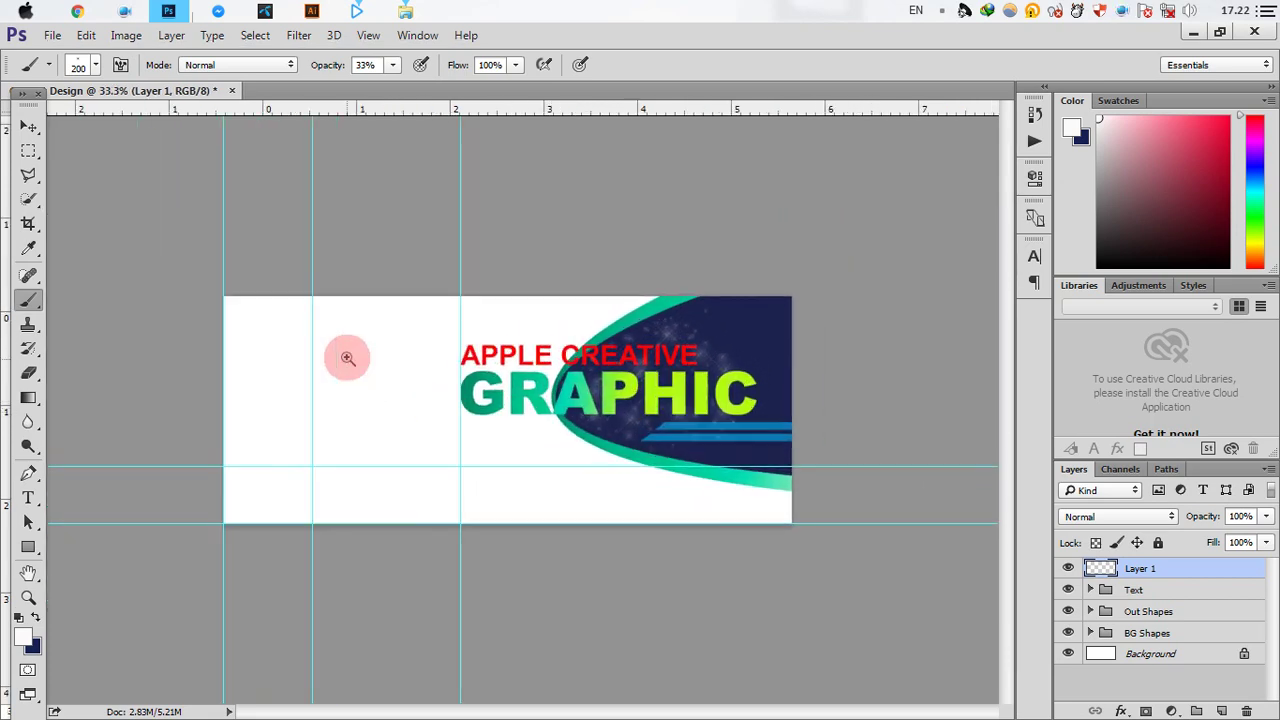
{"action": "left_click", "coordinate": [28, 126]}
{"action": "key", "text": "ctrl+plus"}
{"action": "mouse_move", "coordinate": [261, 503]}
{"action": "left_mouse_down"}
{"action": "mouse_move", "coordinate": [380, 500]}
{"action": "mouse_move", "coordinate": [543, 400]}
{"action": "mouse_move", "coordinate": [571, 443]}
{"action": "mouse_move", "coordinate": [479, 435]}
{"action": "left_mouse_up"}
{"action": "left_click", "coordinate": [479, 435], "text": "alt"}
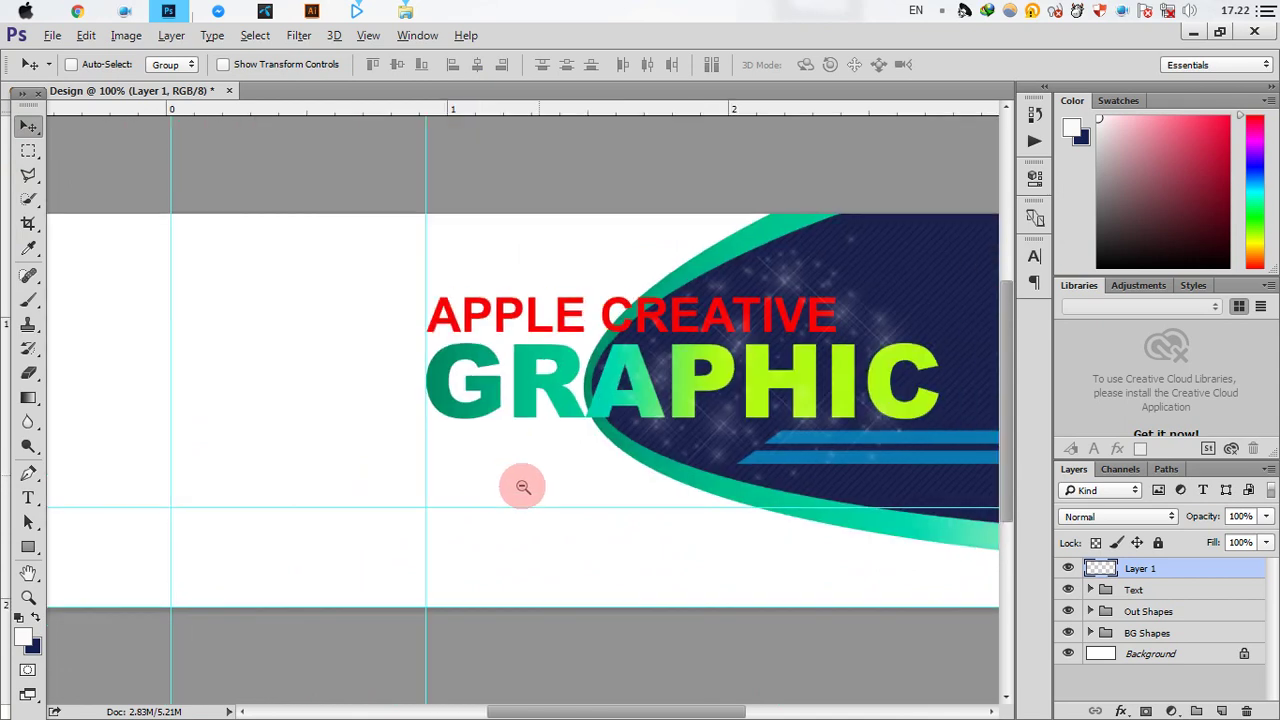
{"action": "left_click", "coordinate": [28, 497]}
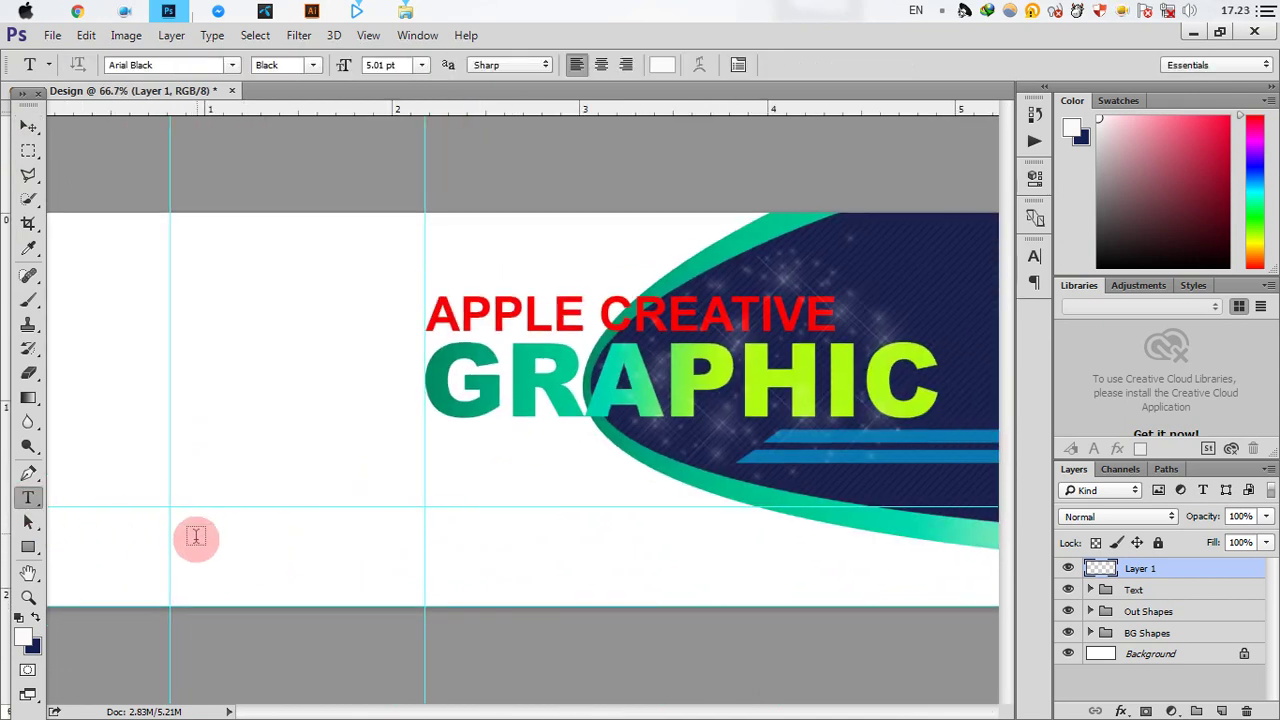
{"action": "left_click", "coordinate": [176, 497]}
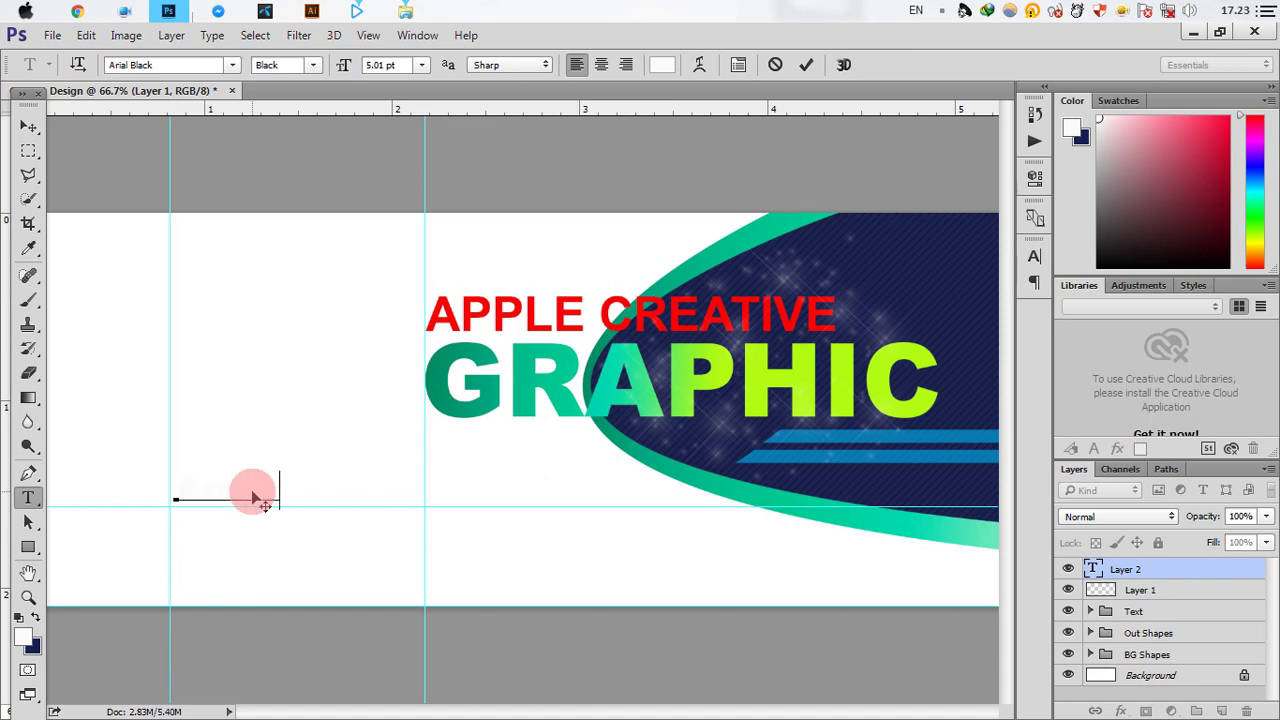
Colour the new text red by sampling the title's red.
{"action": "left_click_drag", "start_coordinate": [281, 488], "coordinate": [83, 498]}
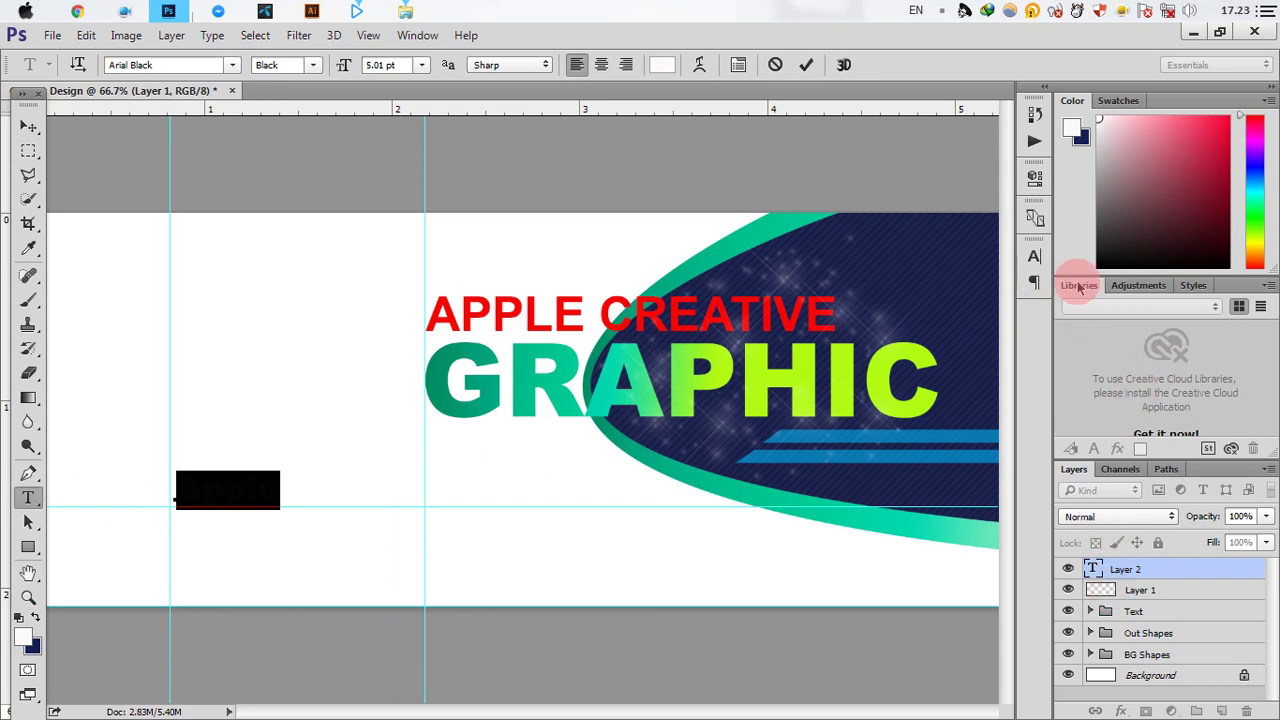
{"action": "left_click", "coordinate": [1034, 257]}
{"action": "left_click", "coordinate": [980, 370]}
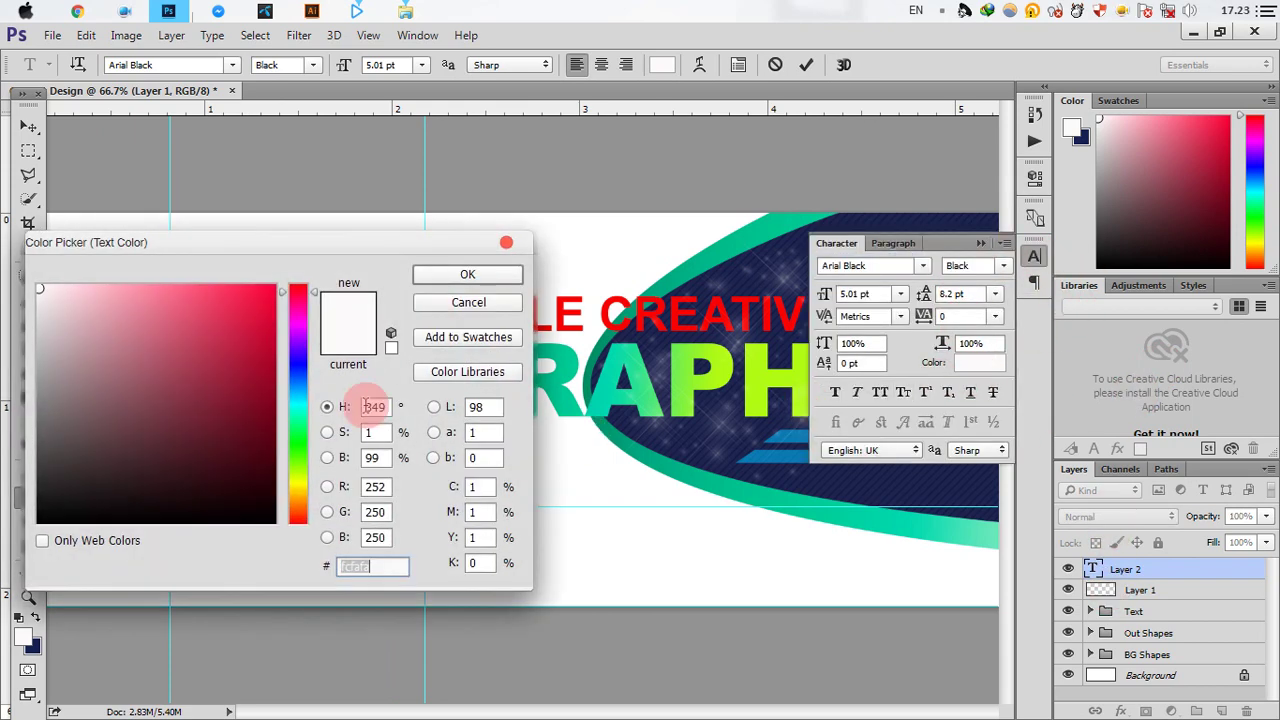
{"action": "left_click", "coordinate": [705, 312]}
{"action": "left_click", "coordinate": [470, 274]}
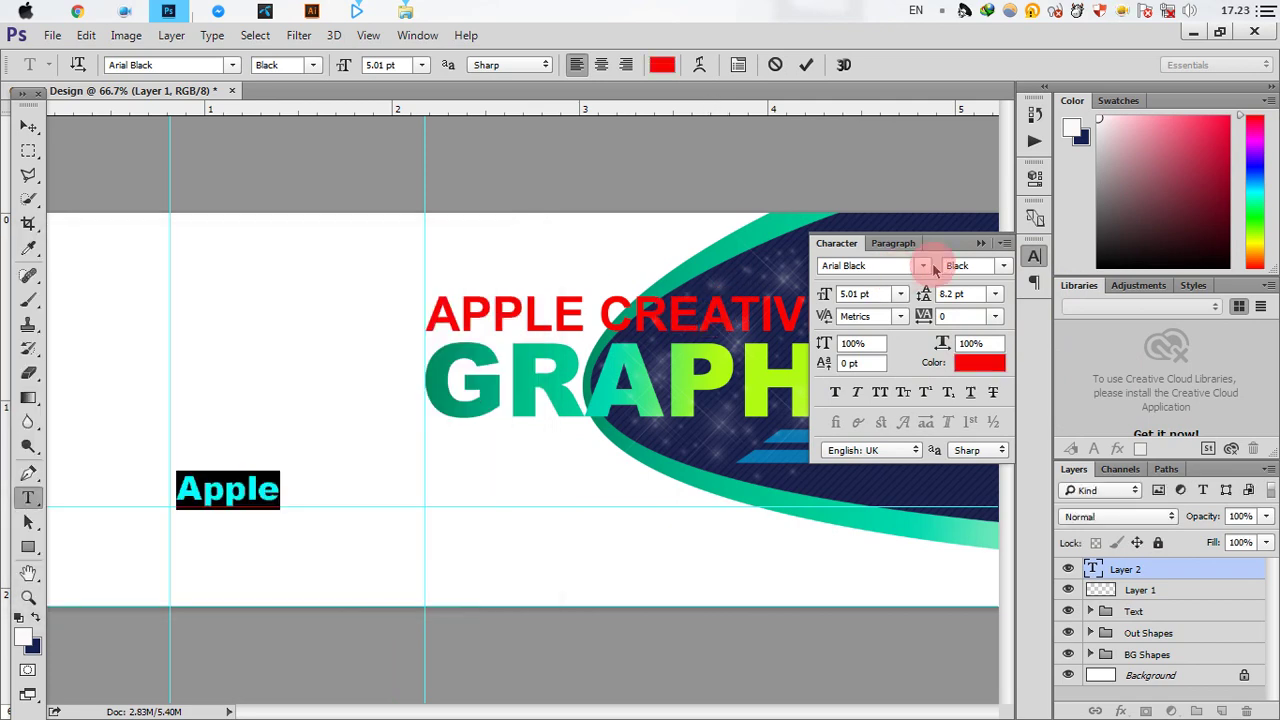
{"action": "left_click", "coordinate": [981, 243]}
Finish and commit the 'Apple Creative' text line.
{"action": "left_click", "coordinate": [290, 488]}
{"action": "type", "text": "Creative"}
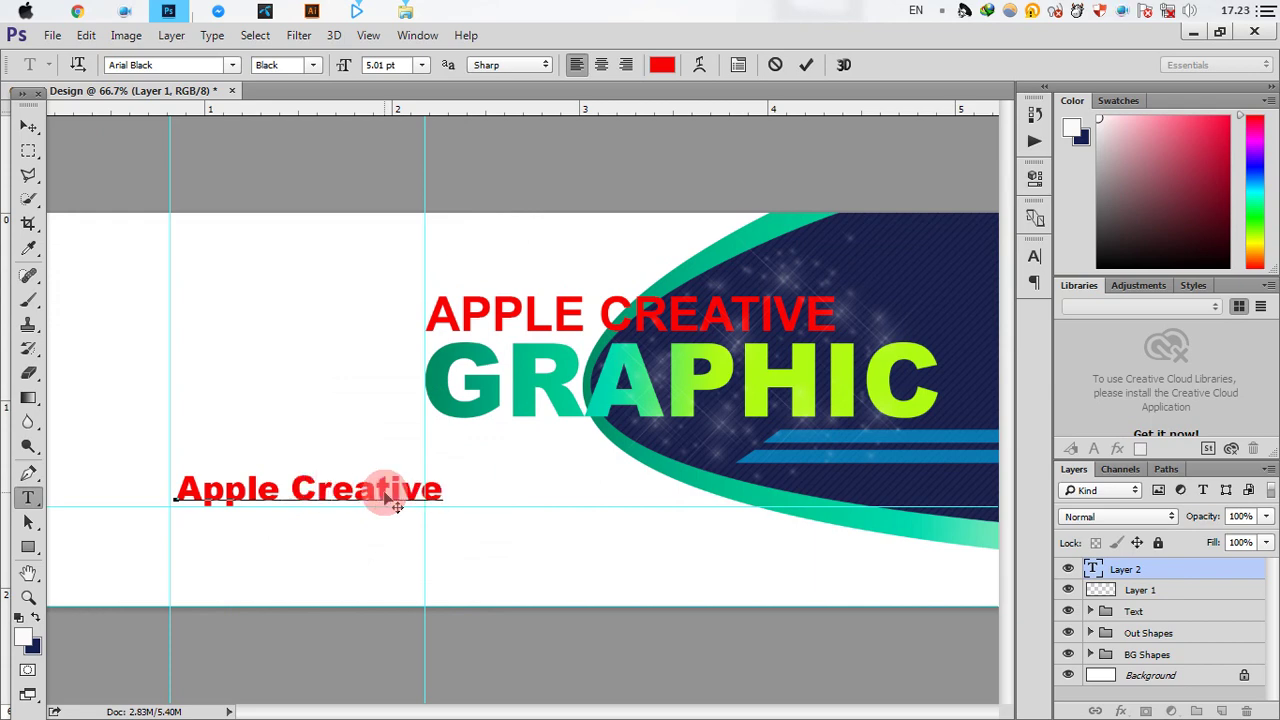
{"action": "left_click", "coordinate": [806, 64]}
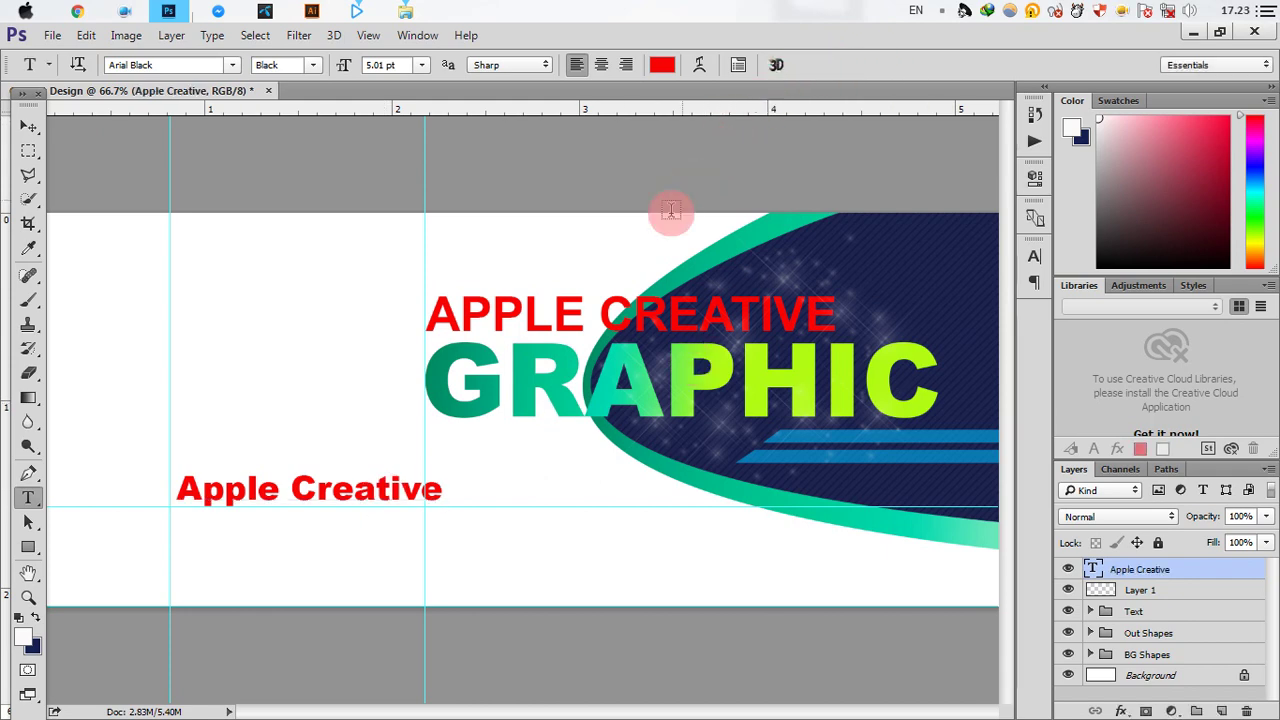
{"action": "key", "text": "ctrl+t"}
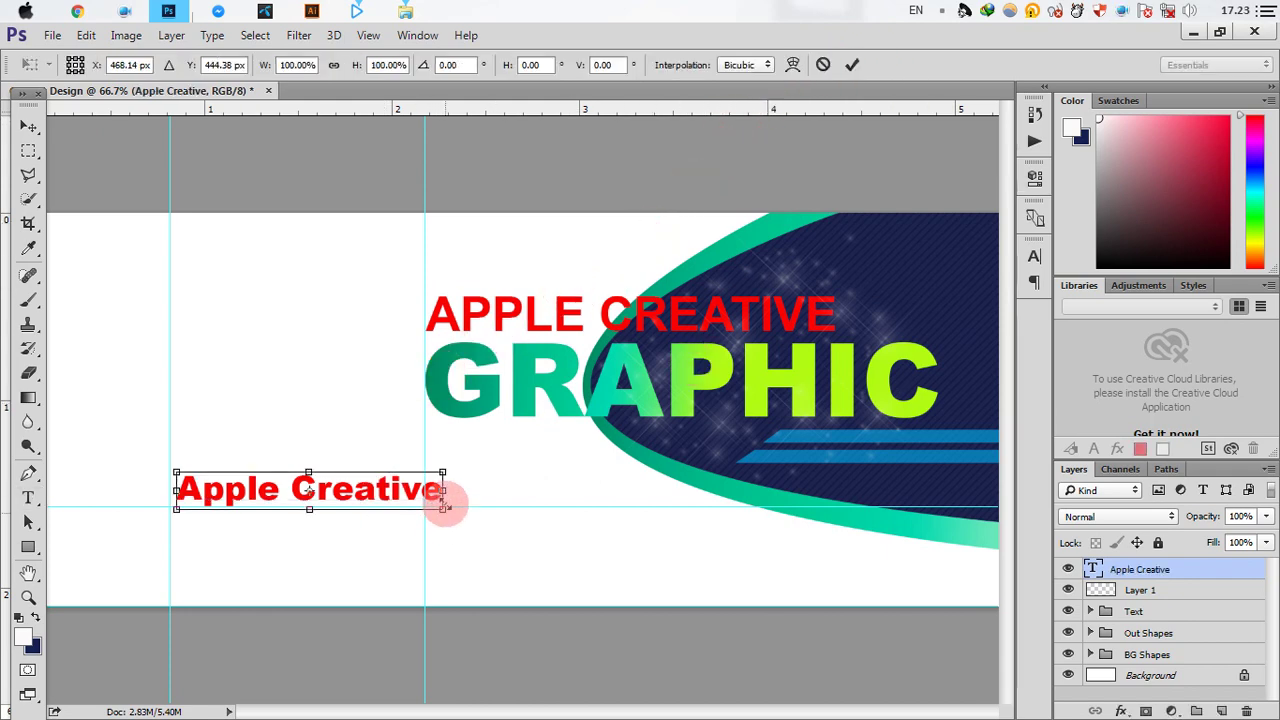
{"action": "left_click", "coordinate": [28, 126]}
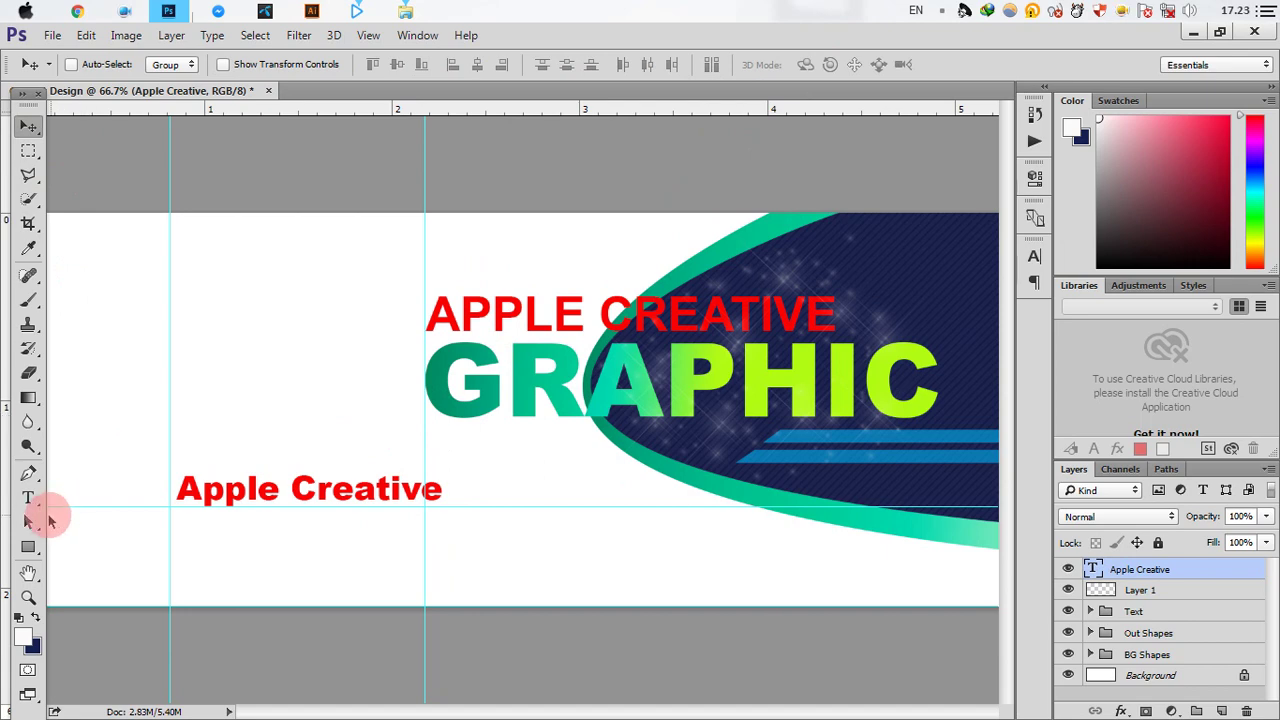
Select the Apple Creative text and change its font to Akrobat Regular.
{"action": "left_click", "coordinate": [28, 497]}
{"action": "left_click_drag", "start_coordinate": [177, 489], "coordinate": [563, 503]}
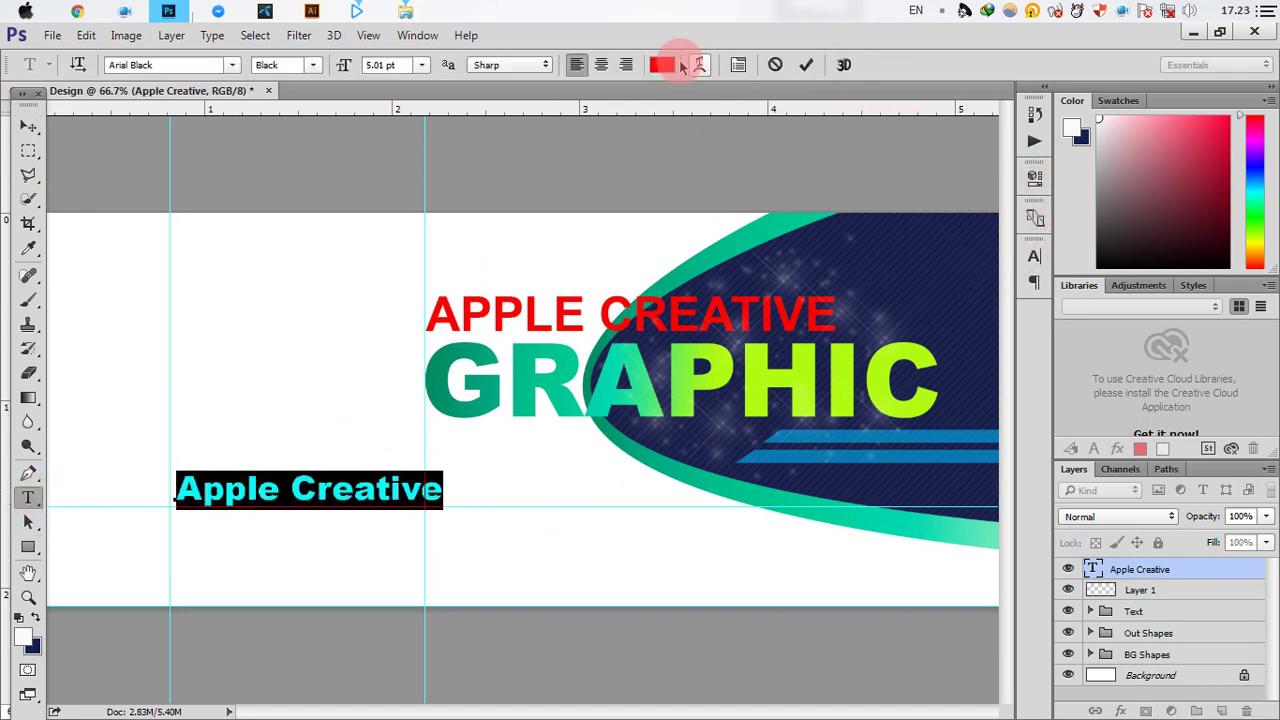
{"action": "left_click", "coordinate": [1035, 256]}
{"action": "left_click", "coordinate": [910, 262]}
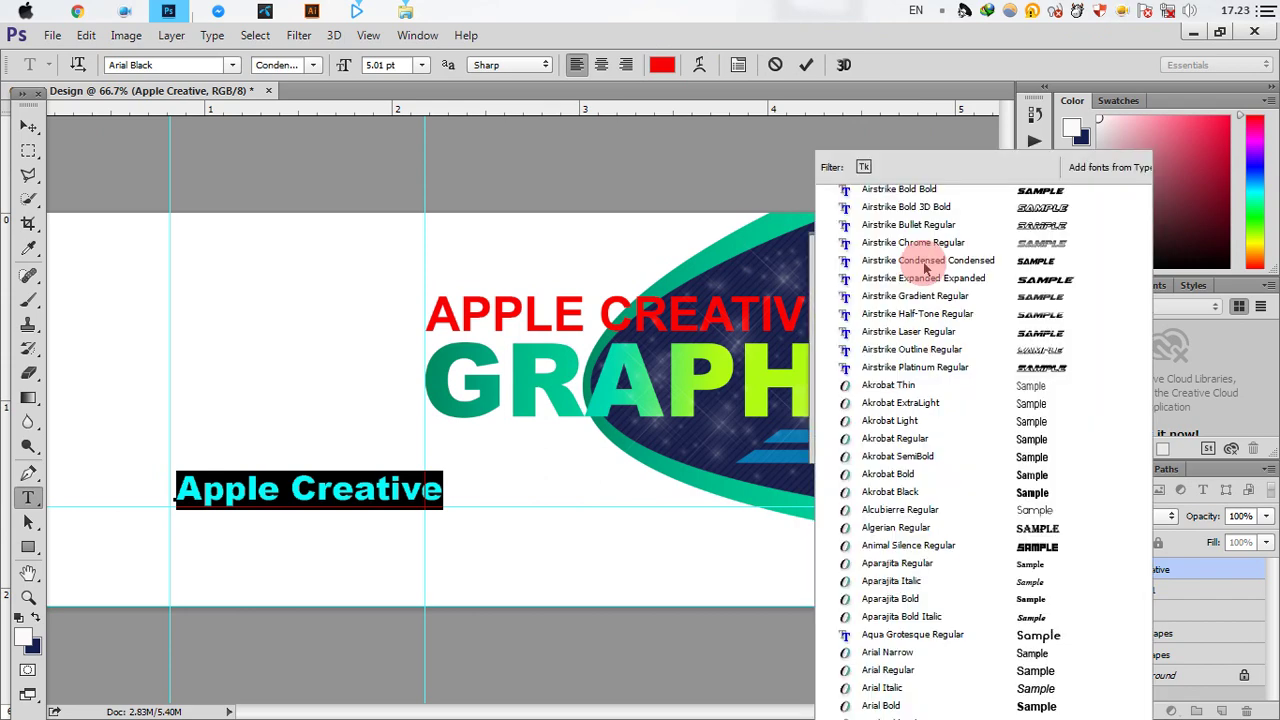
{"action": "left_click", "coordinate": [951, 350]}
{"action": "left_click", "coordinate": [806, 64]}
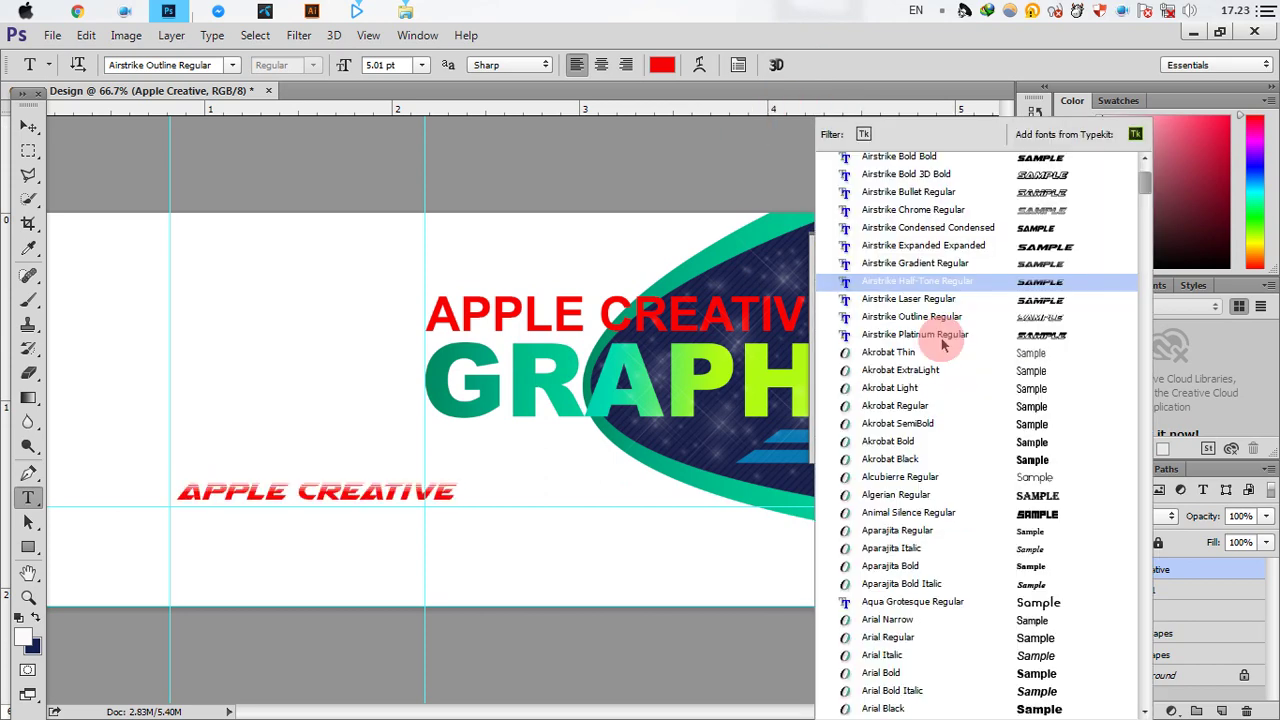
{"action": "left_click", "coordinate": [922, 266]}
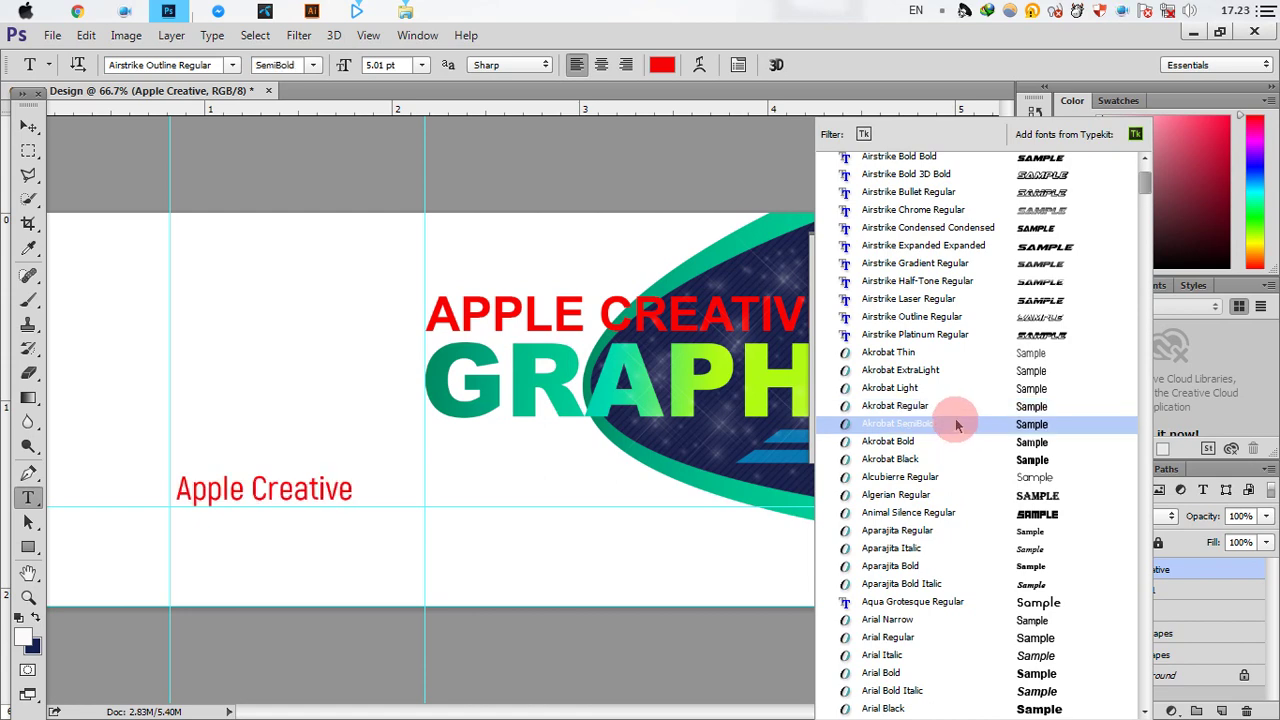
{"action": "left_click", "coordinate": [969, 410]}
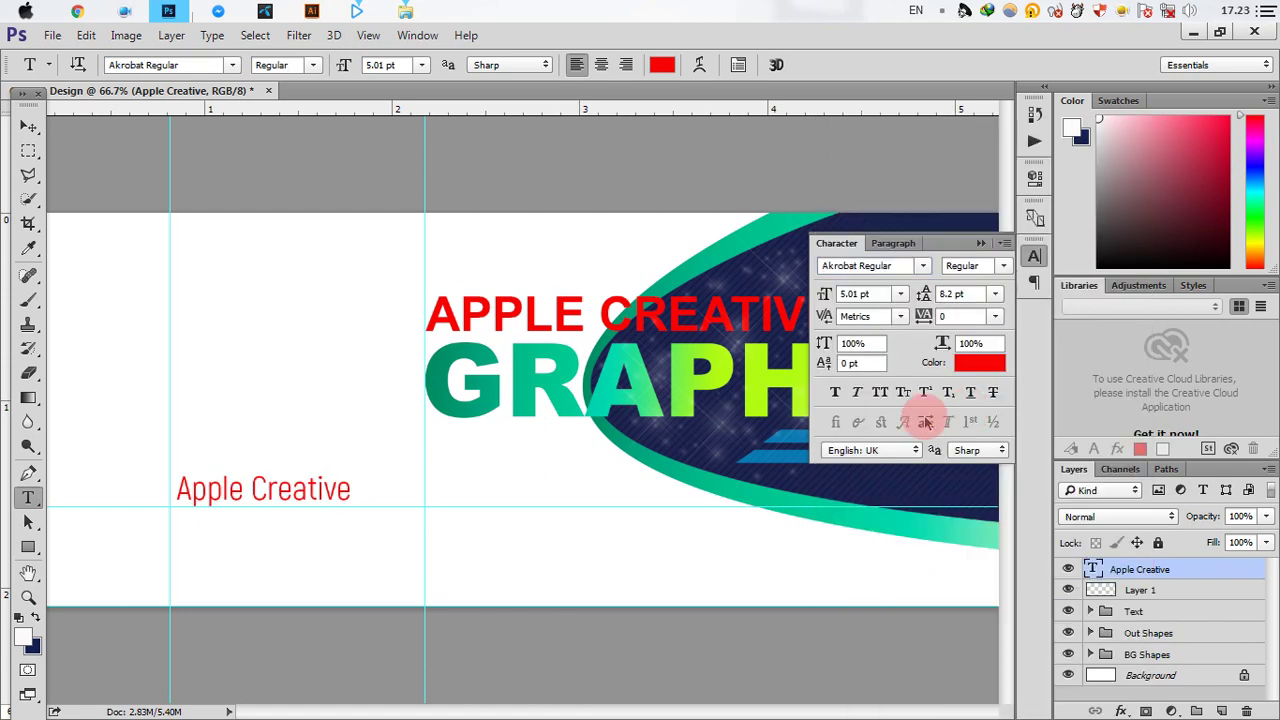
Enlarge the Apple Creative text to about 142% and move it slightly up.
{"action": "key", "text": "ctrl+t"}
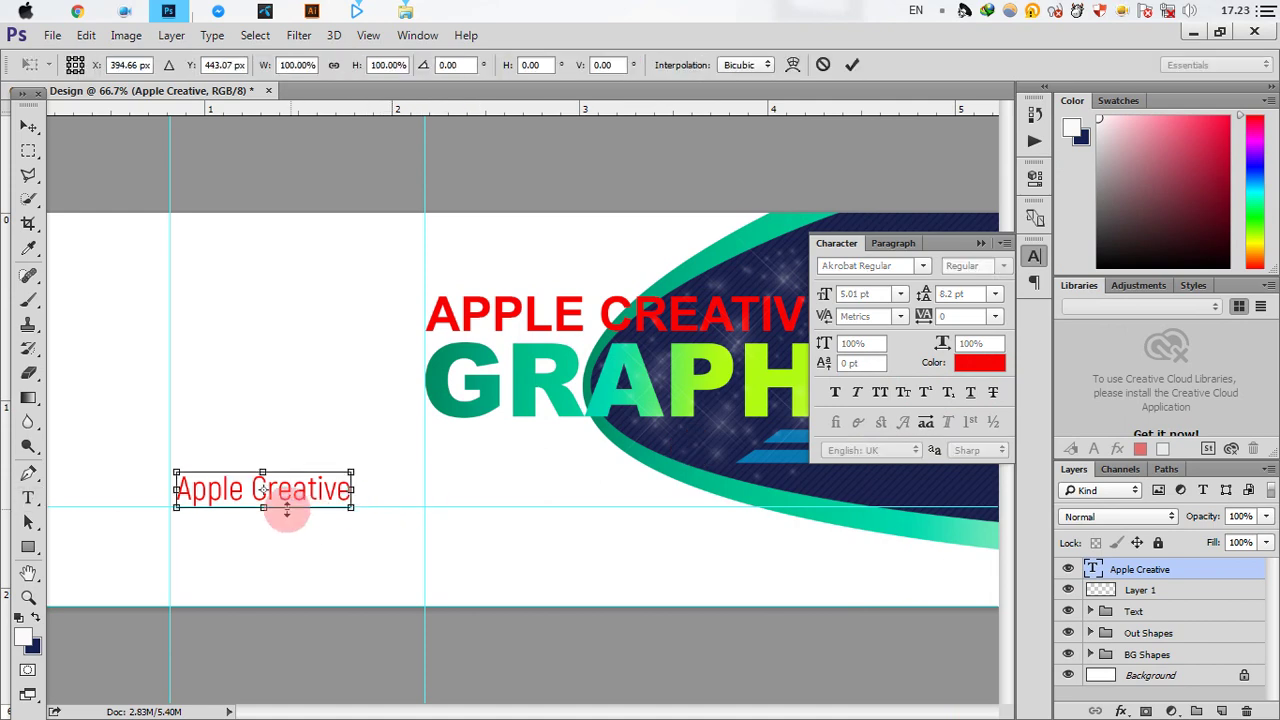
{"action": "left_click_drag", "start_coordinate": [349, 507], "coordinate": [423, 523]}
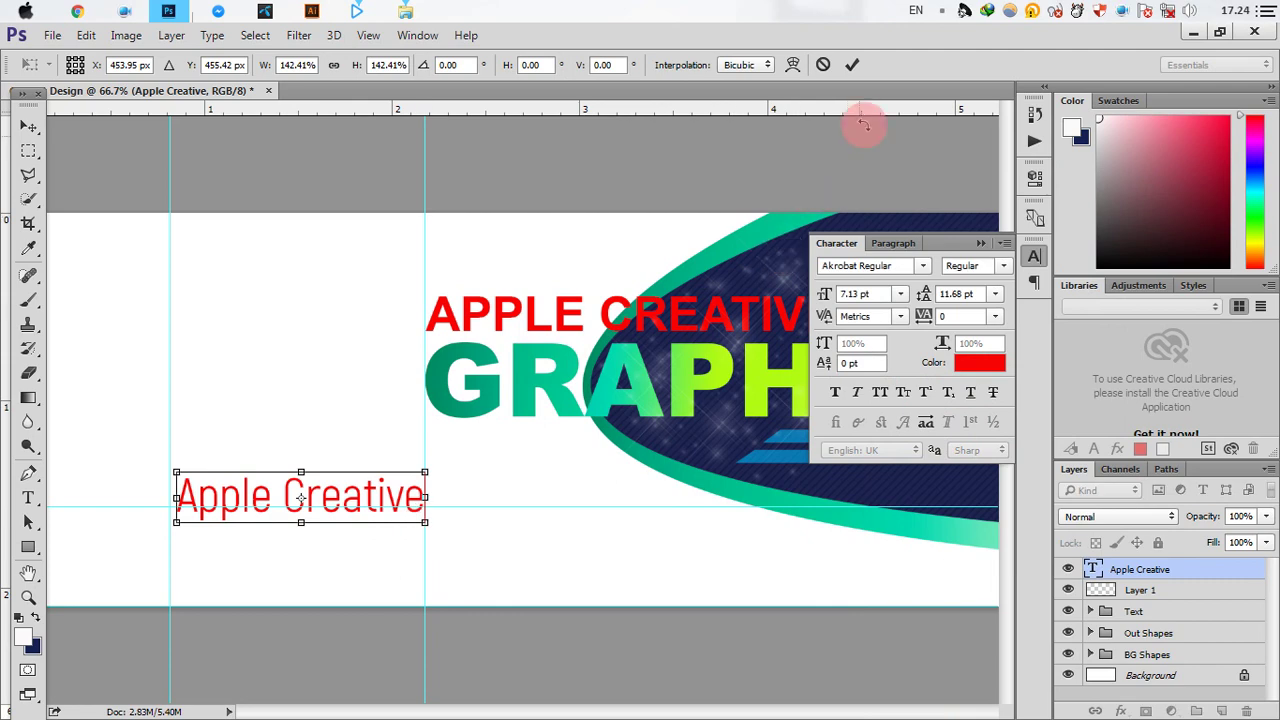
{"action": "left_click", "coordinate": [851, 64]}
{"action": "left_click", "coordinate": [29, 125]}
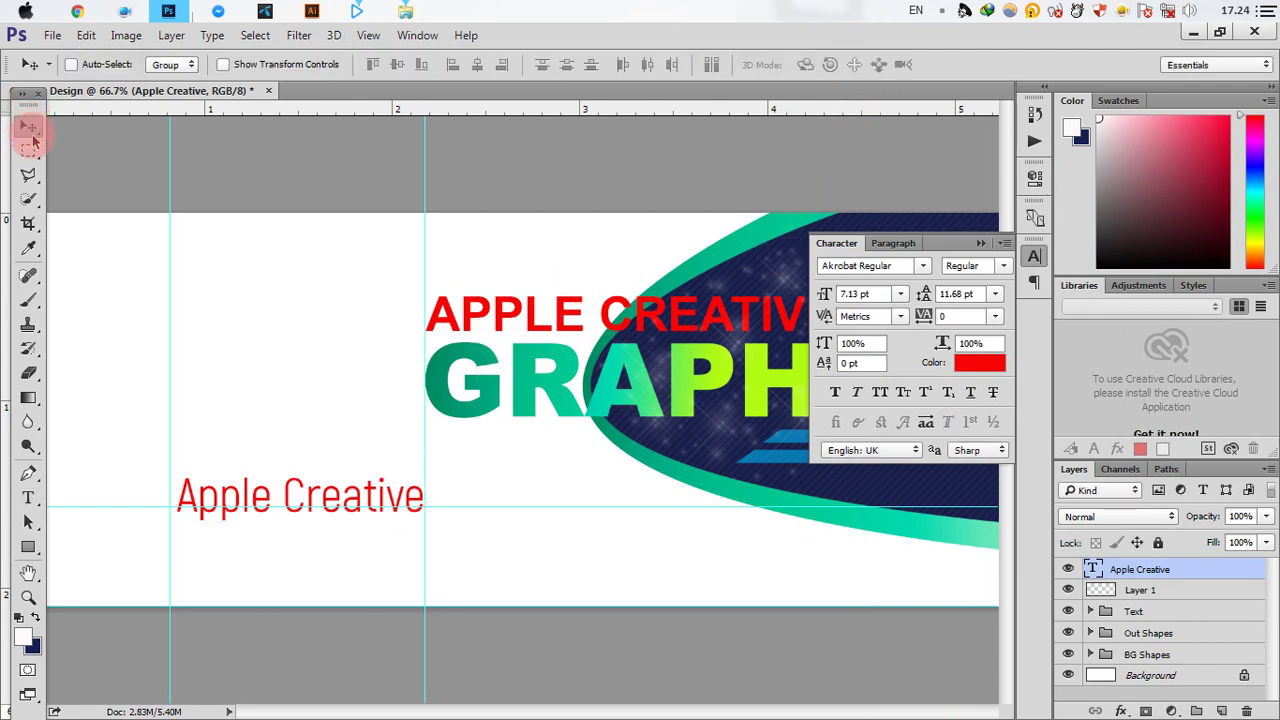
{"action": "left_click_drag", "start_coordinate": [238, 400], "coordinate": [237, 393]}
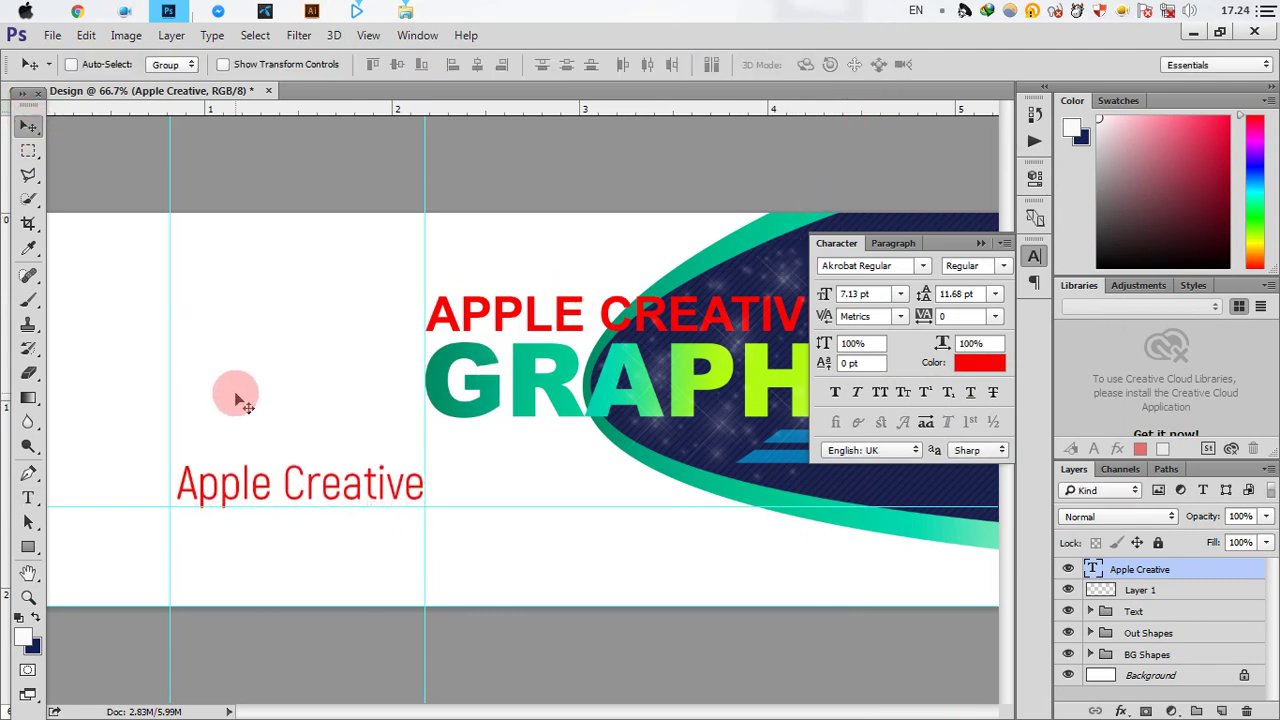
Shrink Apple Creative to about half size and nudge it left and up.
{"action": "left_click", "coordinate": [365, 460]}
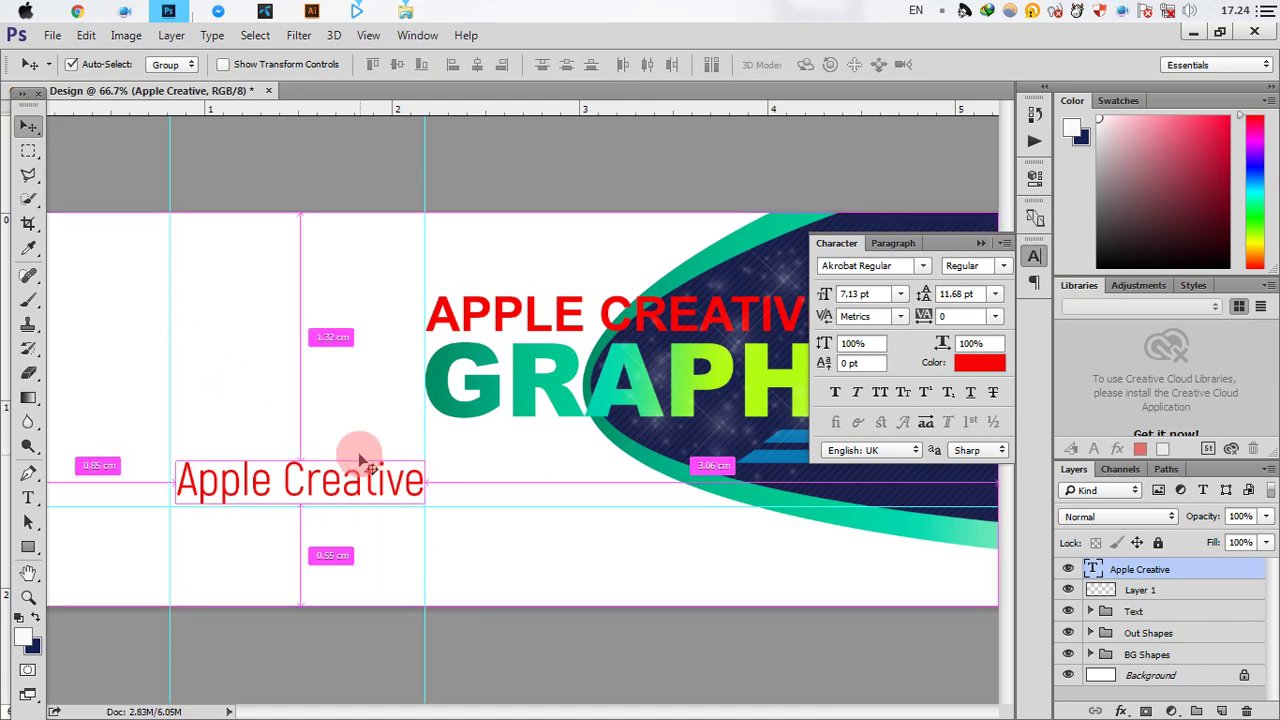
{"action": "key", "text": "ctrl+t"}
{"action": "left_click_drag", "start_coordinate": [423, 502], "coordinate": [308, 480]}
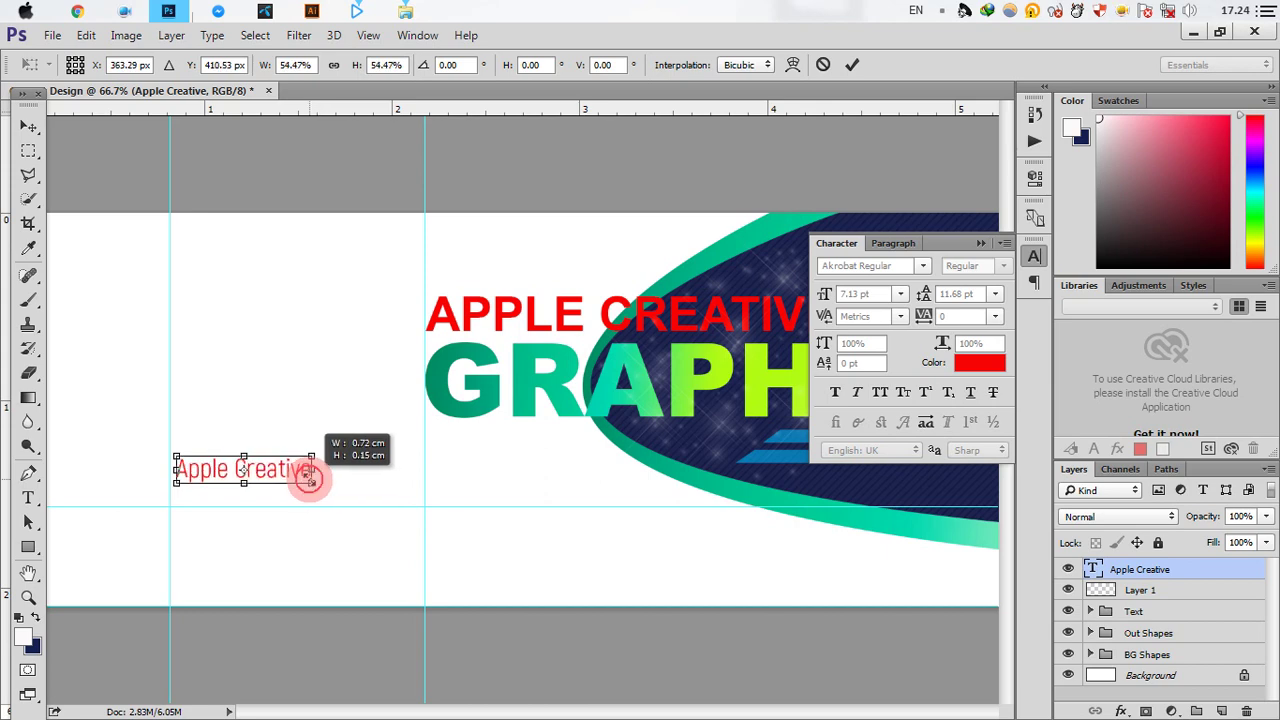
{"action": "left_click", "coordinate": [851, 64]}
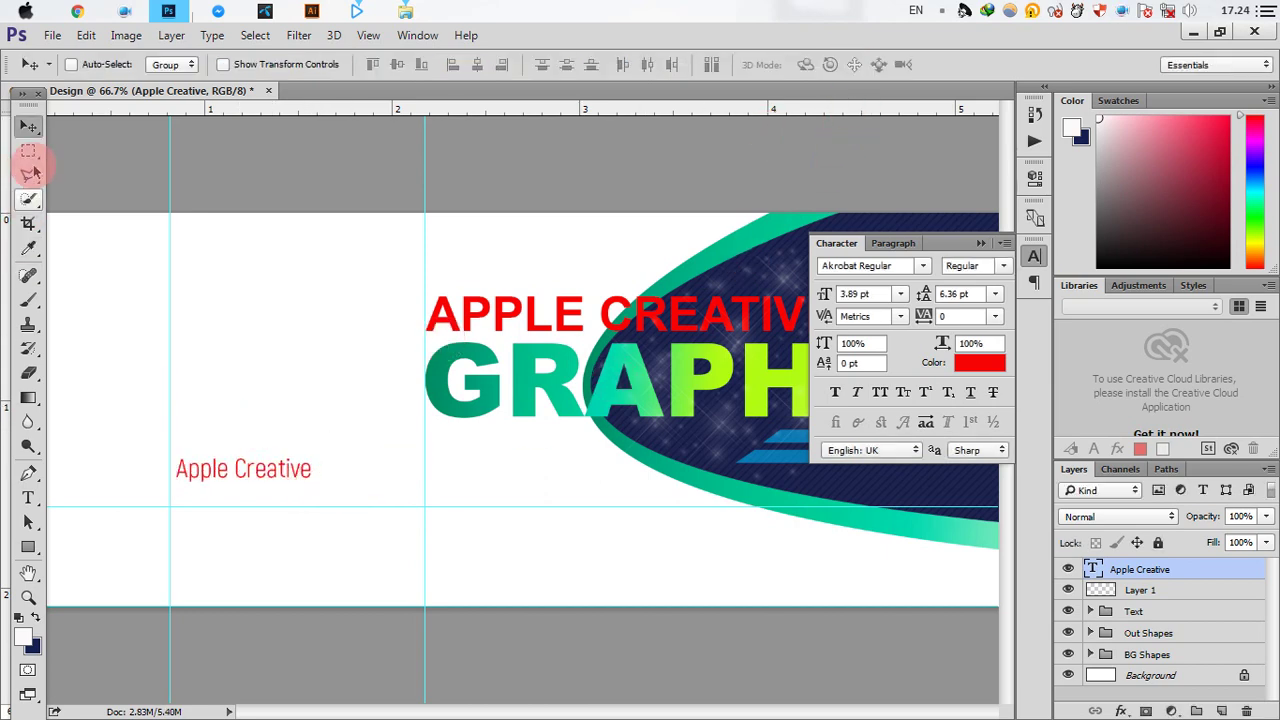
{"action": "key", "text": "Left"}
{"action": "key", "text": "Left"}
{"action": "key", "text": "Left"}
{"action": "key", "text": "Left"}
{"action": "key", "text": "Left"}
{"action": "key", "text": "Left"}
{"action": "key", "text": "Left"}
{"action": "key", "text": "Left"}
{"action": "key", "text": "Left"}
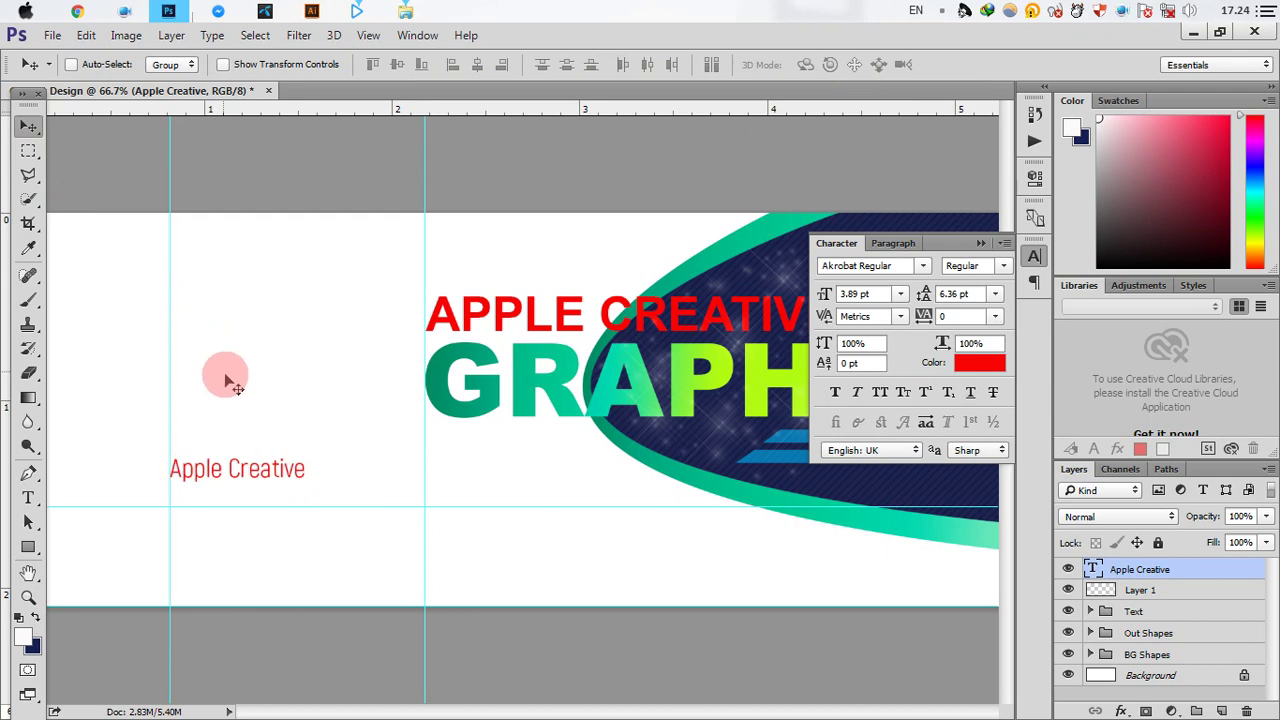
{"action": "key", "text": "Up"}
{"action": "key", "text": "Up"}
{"action": "key", "text": "Up"}
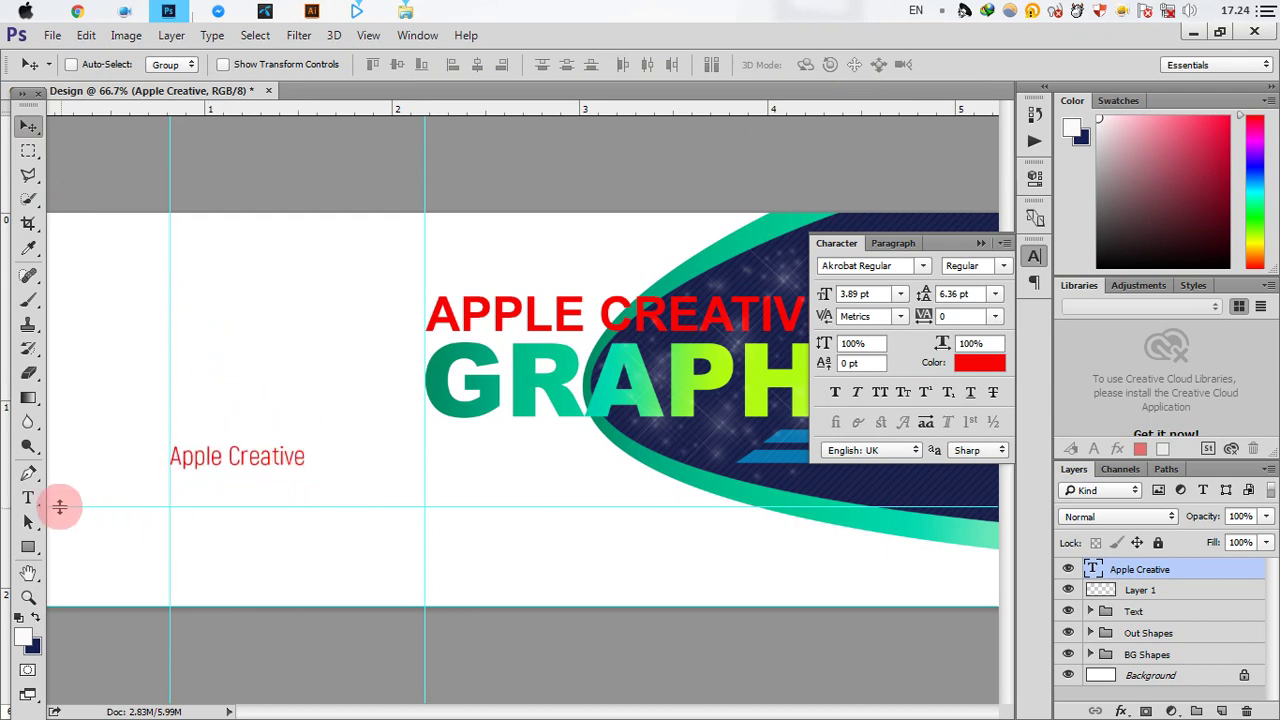
{"action": "left_click", "coordinate": [28, 497]}
Type 'Graphic Home' below Apple Creative and squeeze it to about 79% width.
{"action": "left_click", "coordinate": [171, 490]}
{"action": "type", "text": "Graphic Home"}
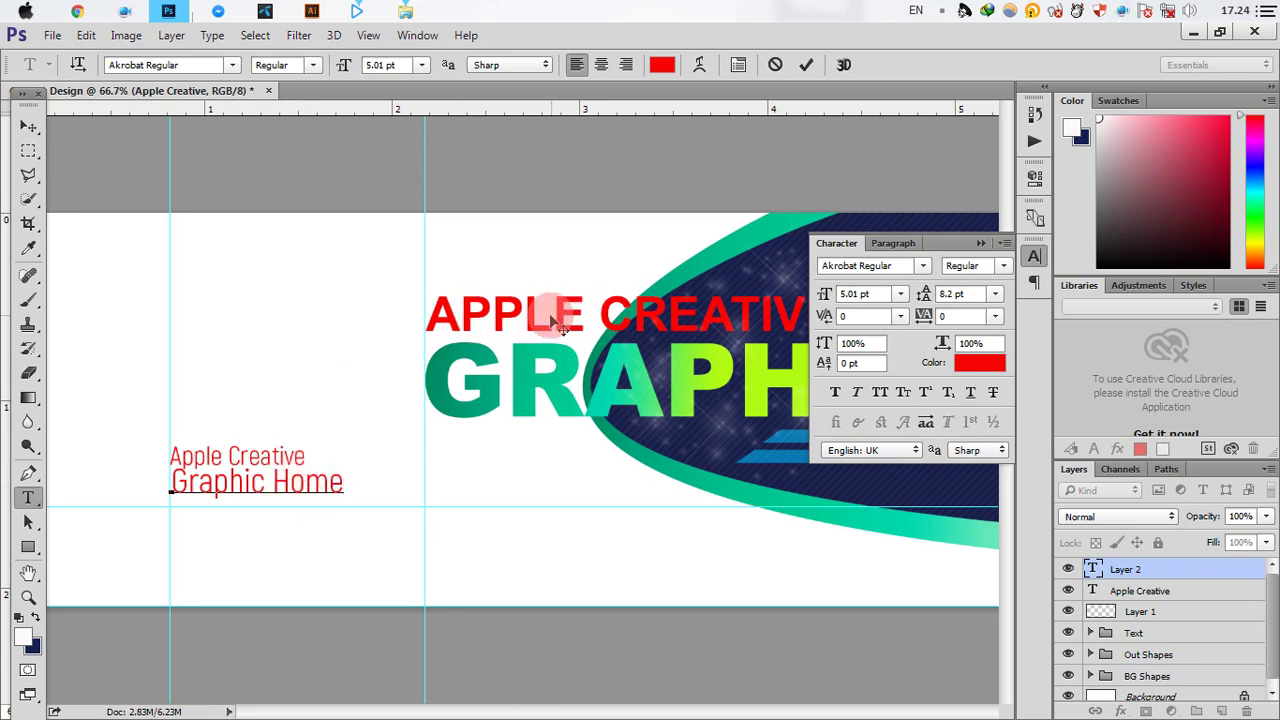
{"action": "left_click", "coordinate": [805, 65]}
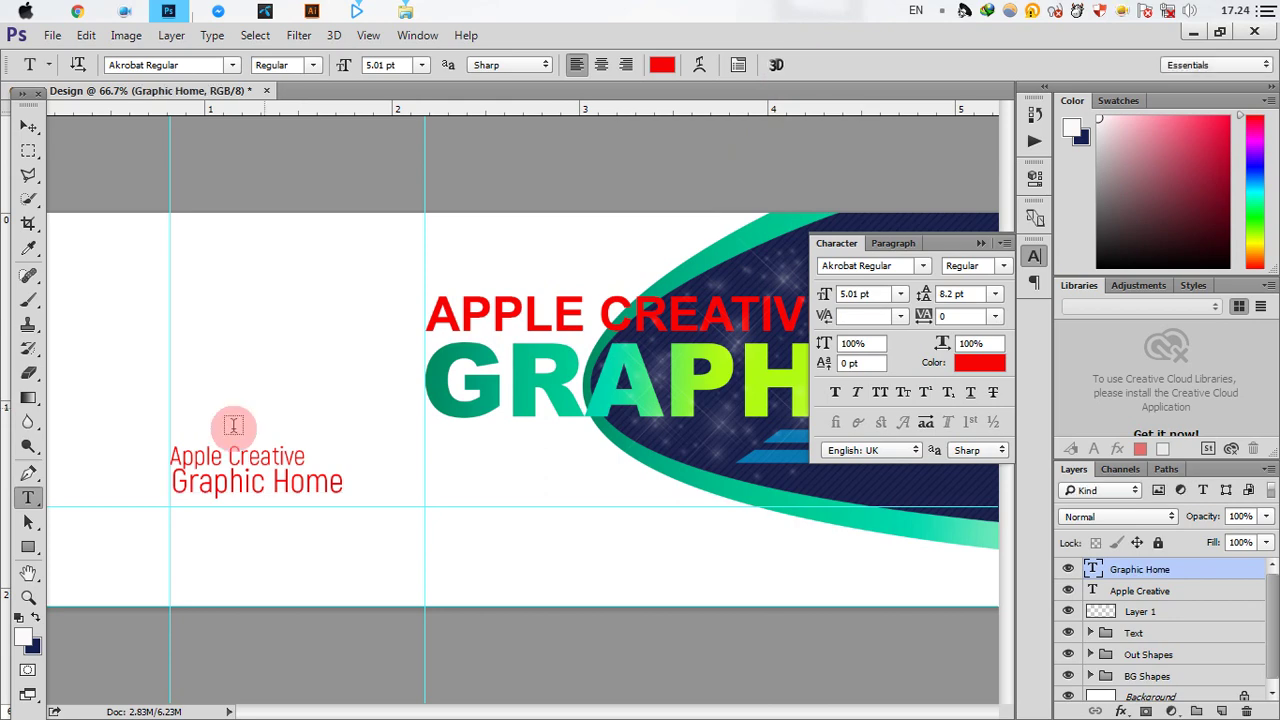
{"action": "left_click", "coordinate": [109, 463]}
{"action": "left_click", "coordinate": [109, 463]}
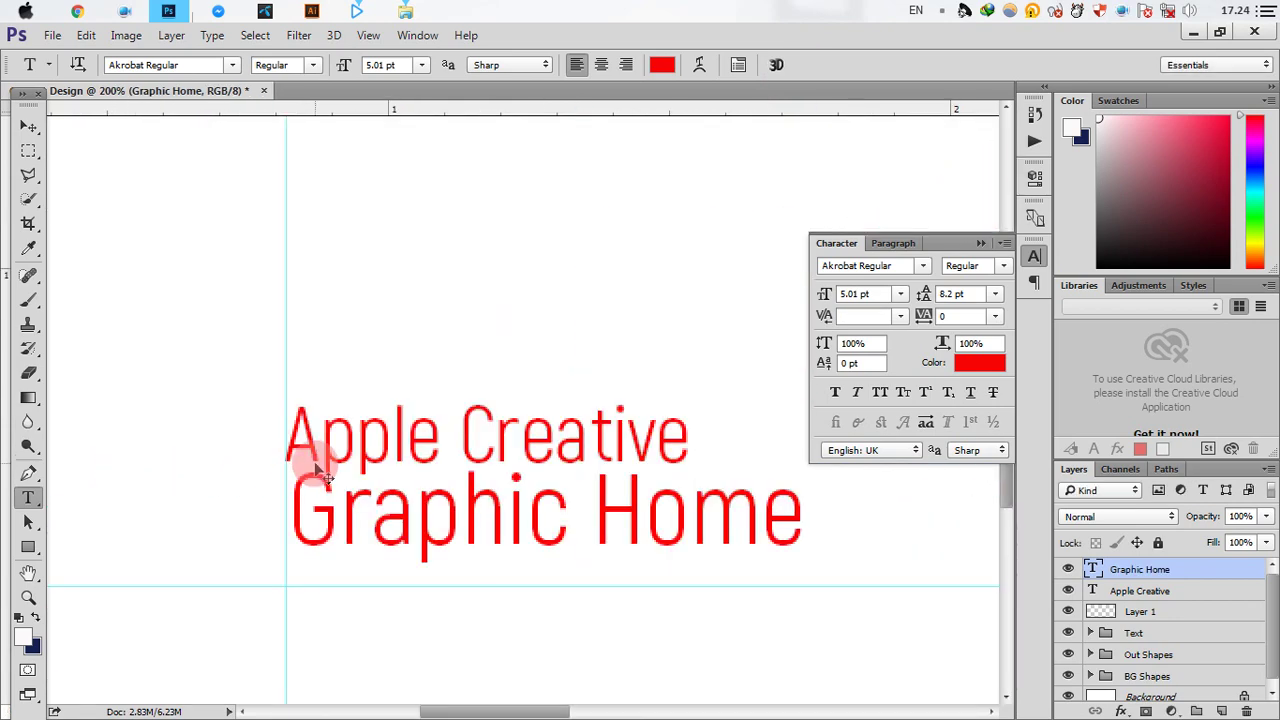
{"action": "key", "text": "ctrl+t"}
{"action": "mouse_move", "coordinate": [617, 514]}
{"action": "left_mouse_down"}
{"action": "mouse_move", "coordinate": [610, 525]}
{"action": "mouse_move", "coordinate": [630, 531]}
{"action": "left_mouse_up"}
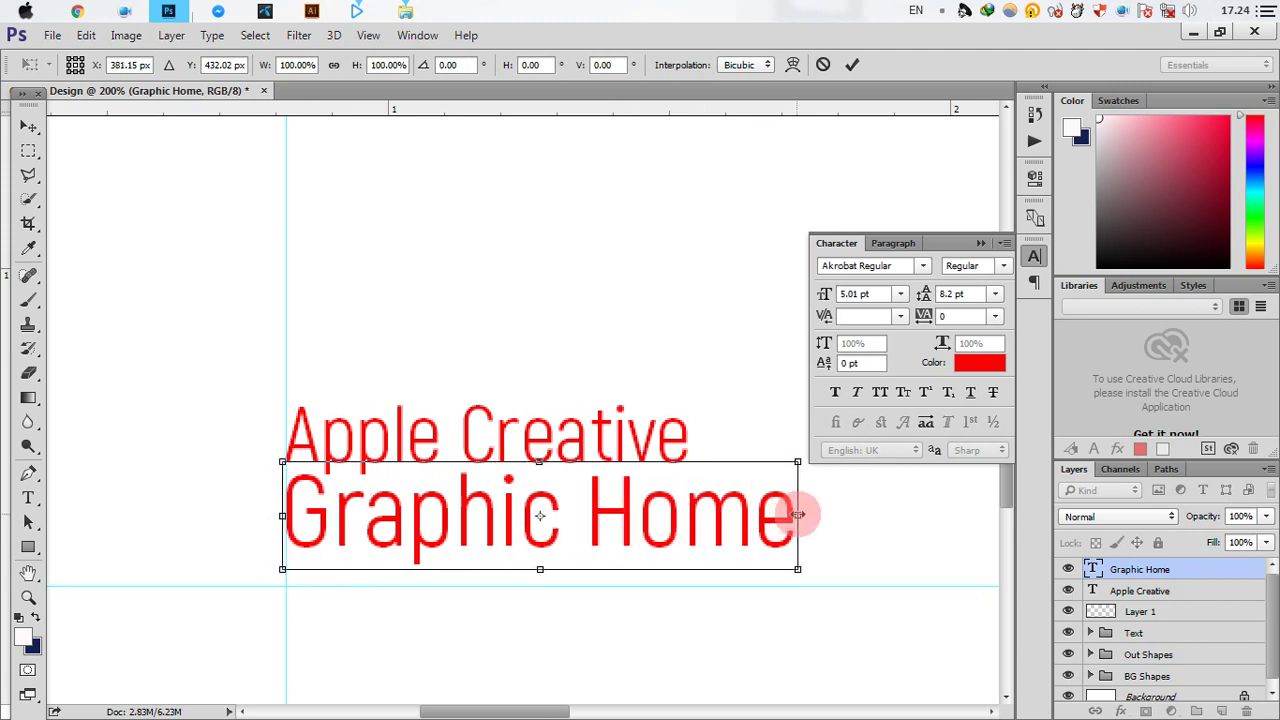
{"action": "left_click_drag", "start_coordinate": [797, 514], "coordinate": [689, 511]}
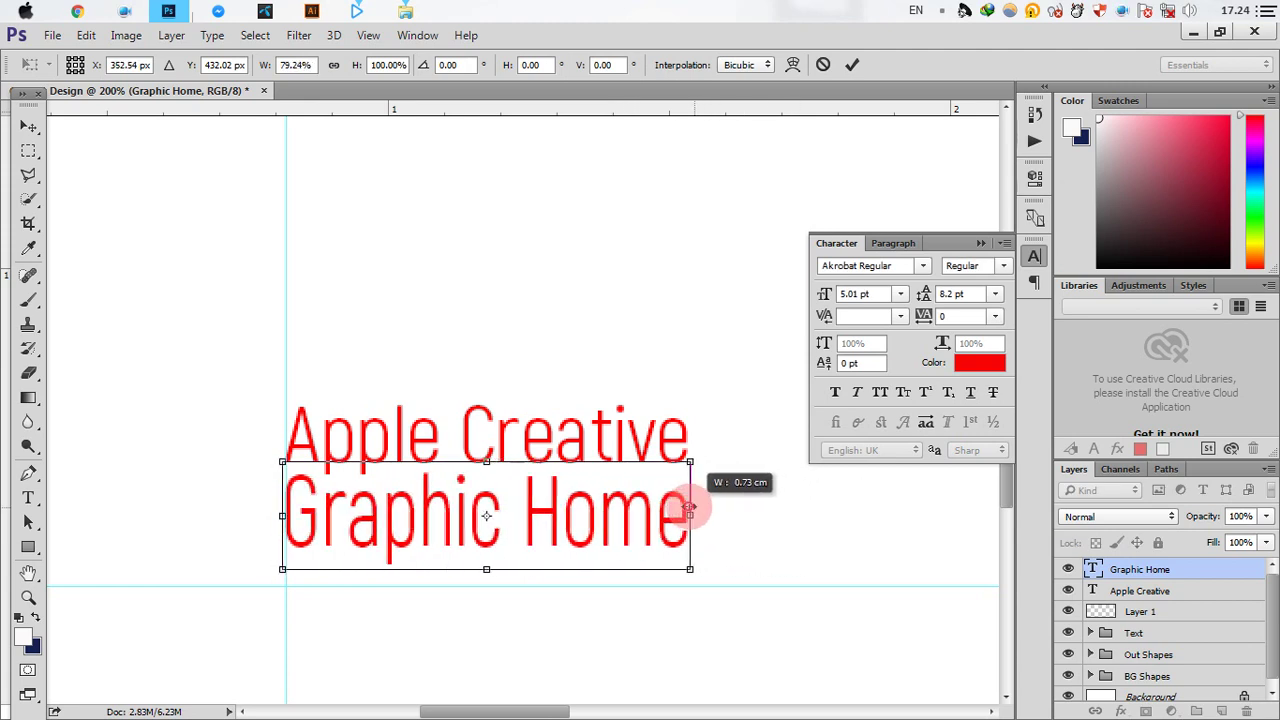
{"action": "left_click", "coordinate": [851, 64]}
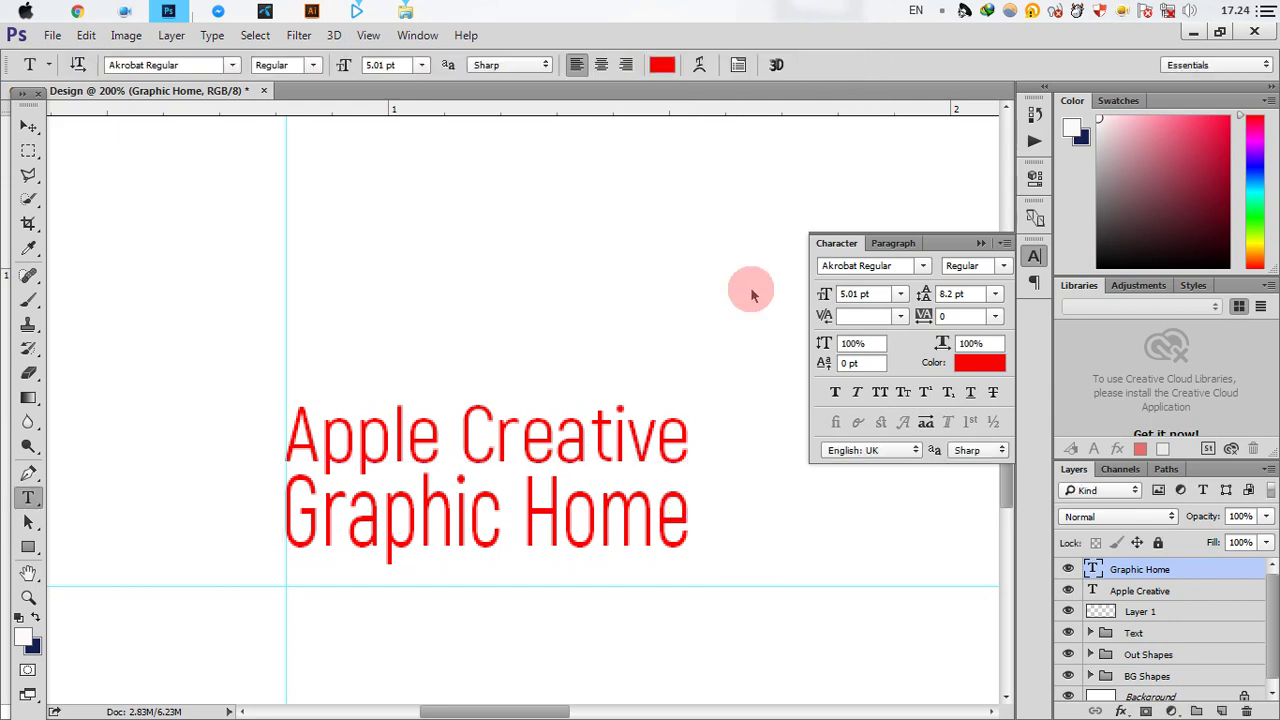
{"action": "key", "text": "ctrl+minus"}
{"action": "key", "text": "ctrl+minus"}
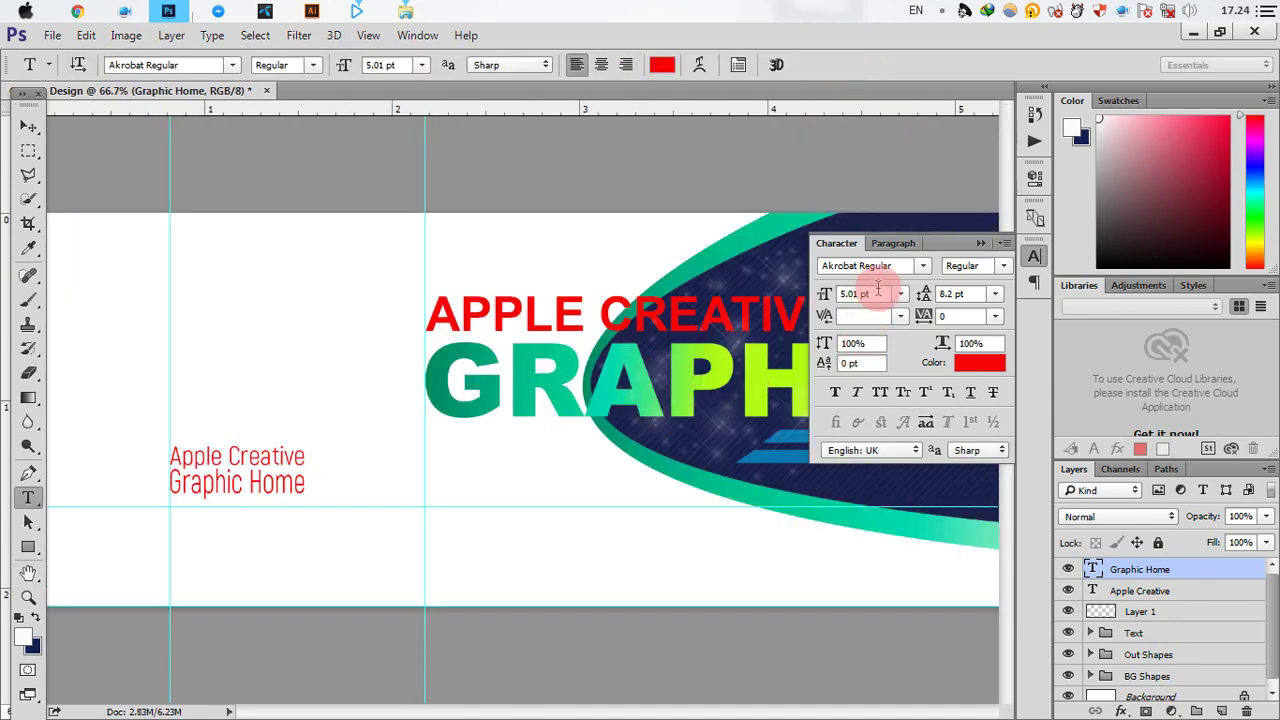
Set the Graphic Home text in Akrobat Black.
{"action": "left_click", "coordinate": [920, 268]}
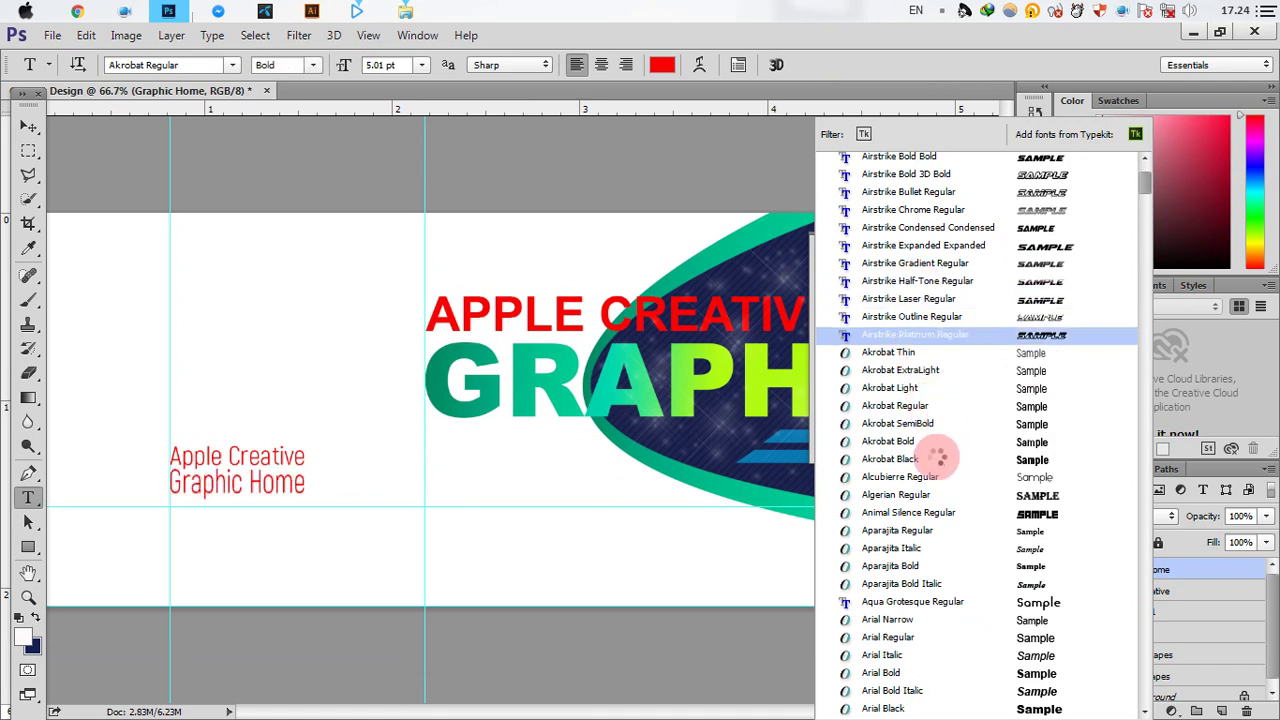
{"action": "left_click", "coordinate": [932, 459]}
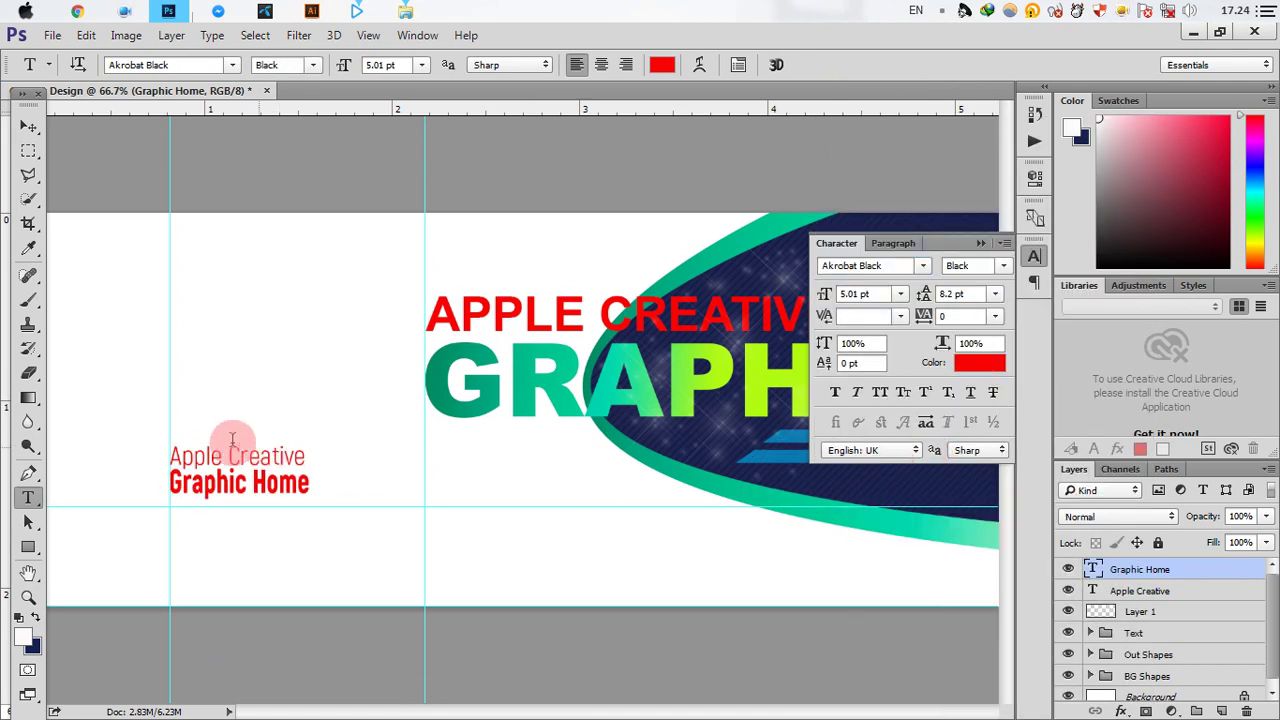
{"action": "scroll", "coordinate": [228, 440], "scroll_direction": "up", "scroll_amount": 3}
{"action": "left_click_drag", "start_coordinate": [471, 443], "coordinate": [577, 429]}
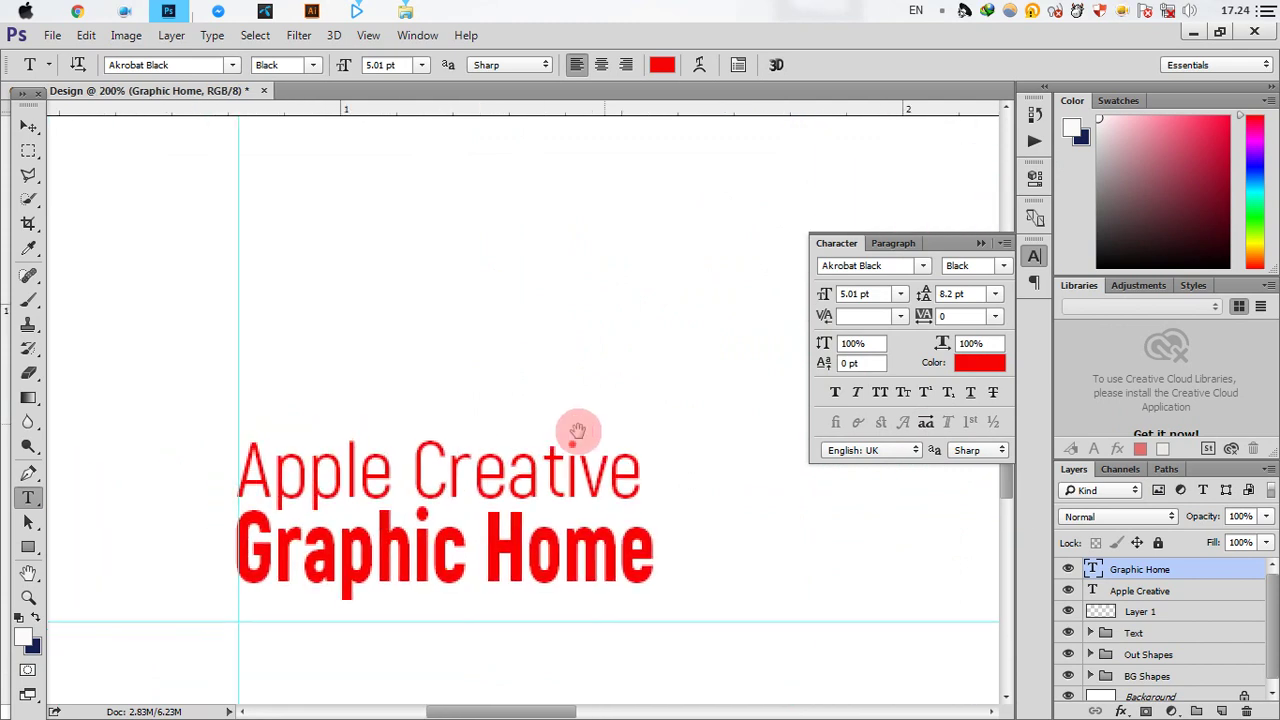
Stretch Apple Creative wider to match Graphic Home and reduce its height.
{"action": "left_click", "coordinate": [1155, 591]}
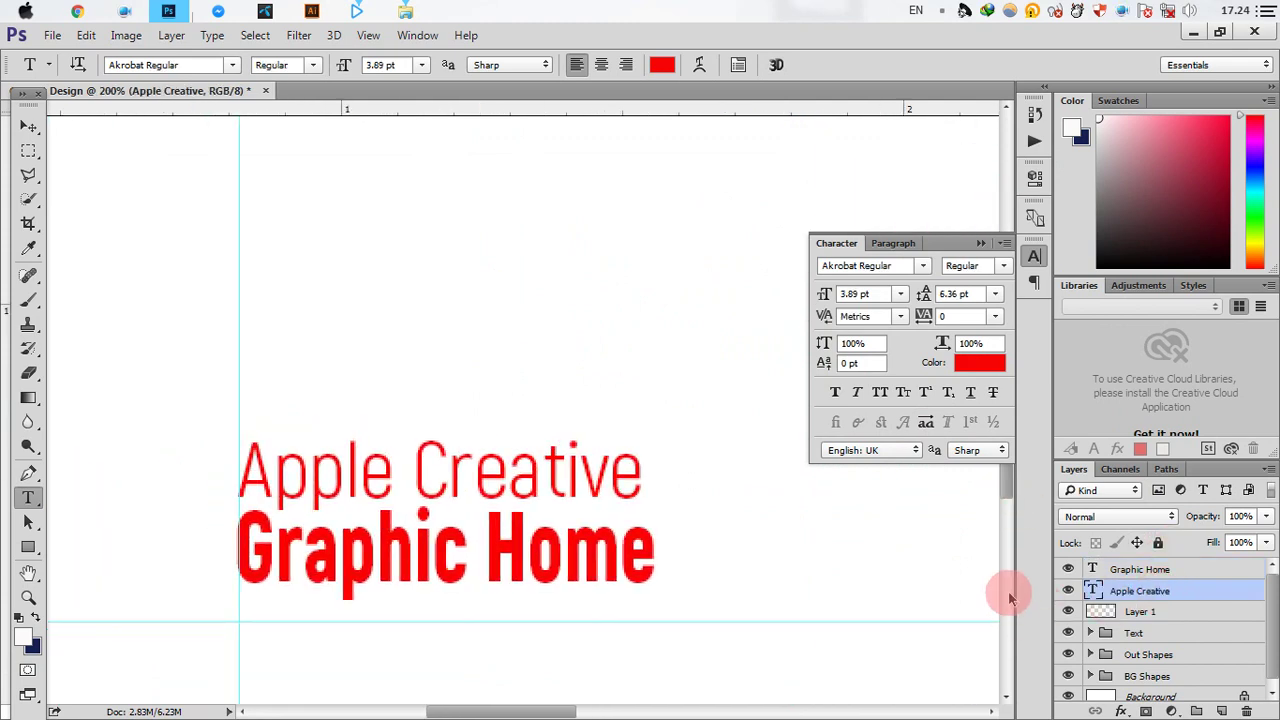
{"action": "key", "text": "ctrl+t"}
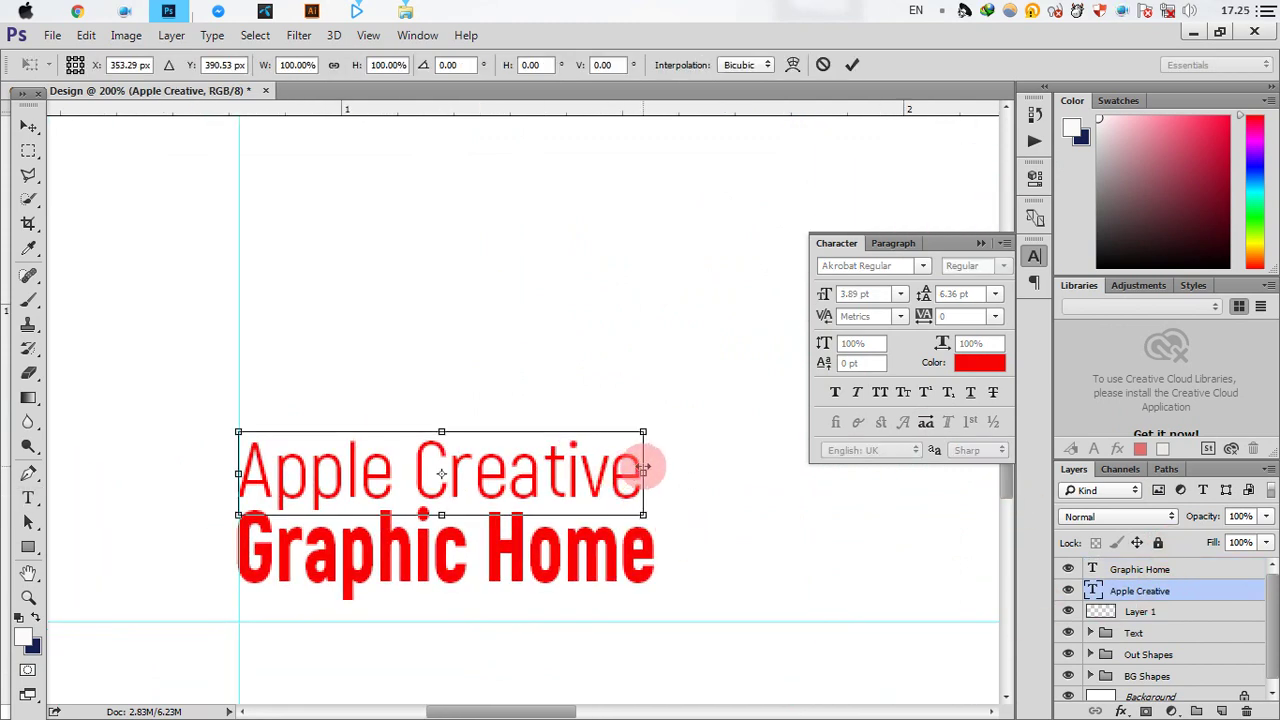
{"action": "left_click_drag", "start_coordinate": [643, 467], "coordinate": [652, 465]}
{"action": "left_click_drag", "start_coordinate": [447, 432], "coordinate": [451, 446]}
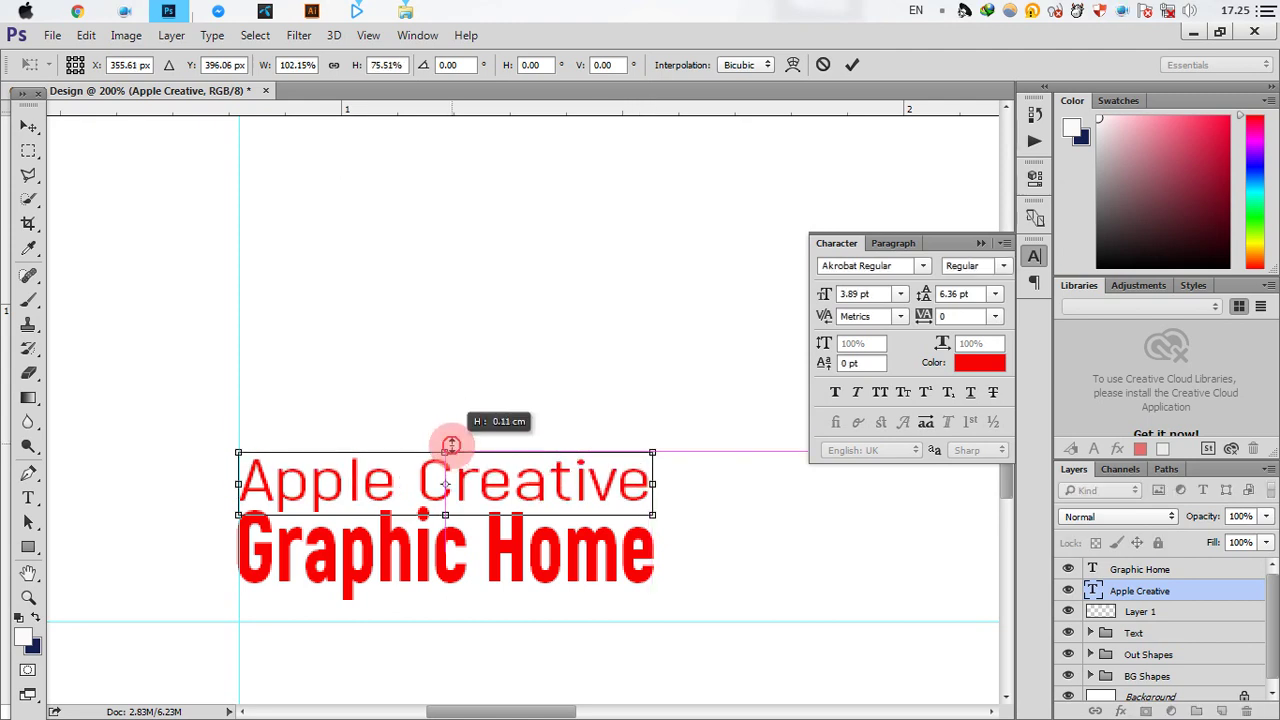
{"action": "left_click", "coordinate": [851, 64]}
{"action": "left_click", "coordinate": [29, 126]}
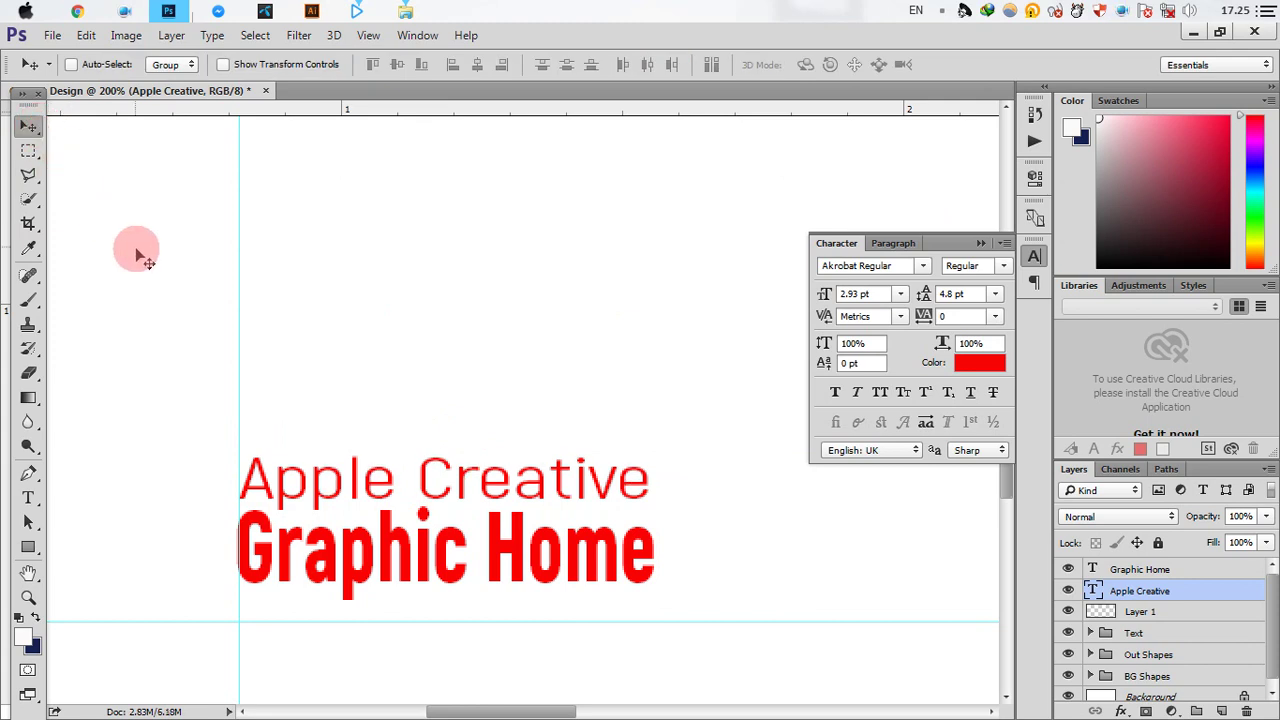
Zoom out to the whole banner, select the Out Shapes group and hide the Character panel.
{"action": "left_click", "coordinate": [527, 388], "text": "alt"}
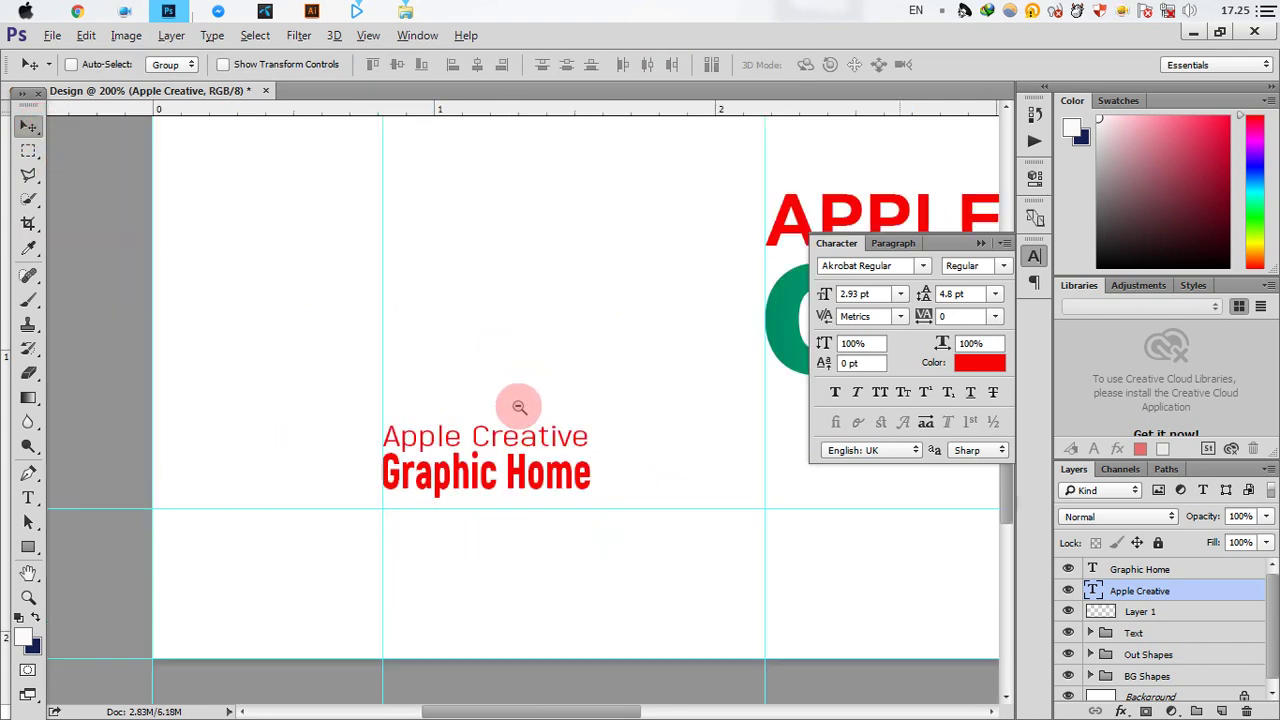
{"action": "left_click", "coordinate": [517, 403], "text": "alt"}
{"action": "left_click", "coordinate": [525, 405], "text": "alt"}
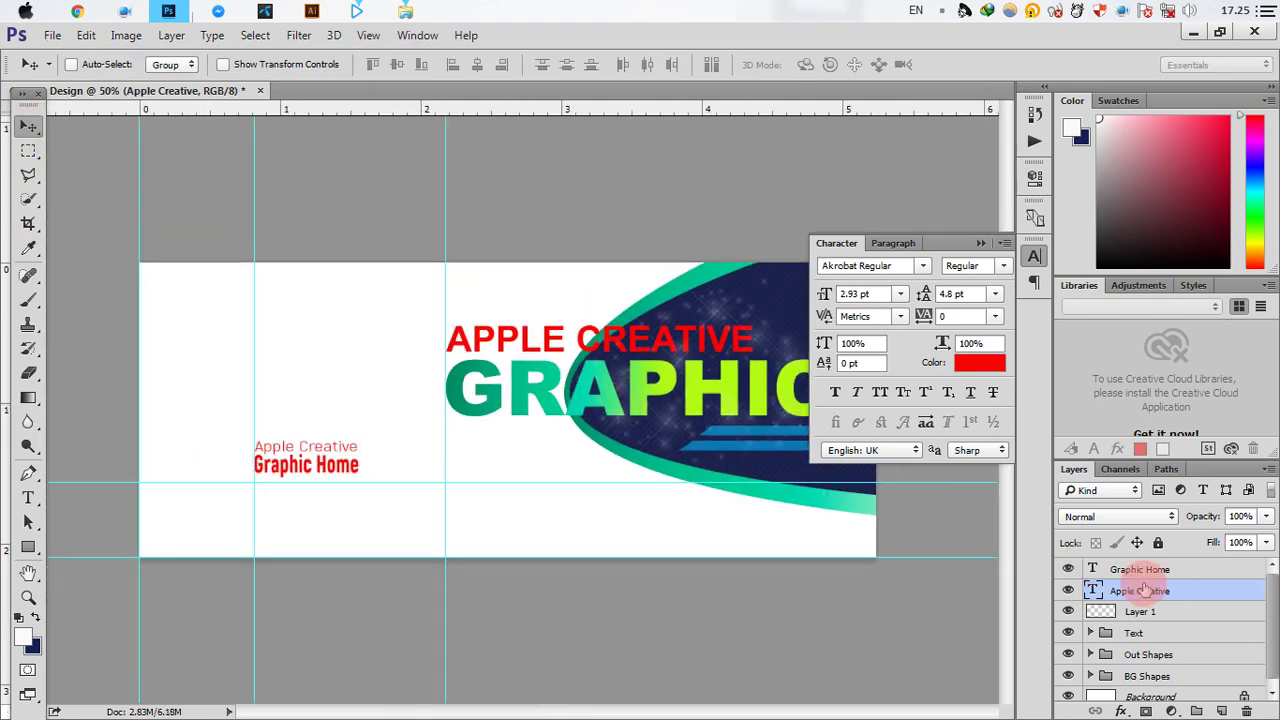
{"action": "left_click", "coordinate": [1135, 612]}
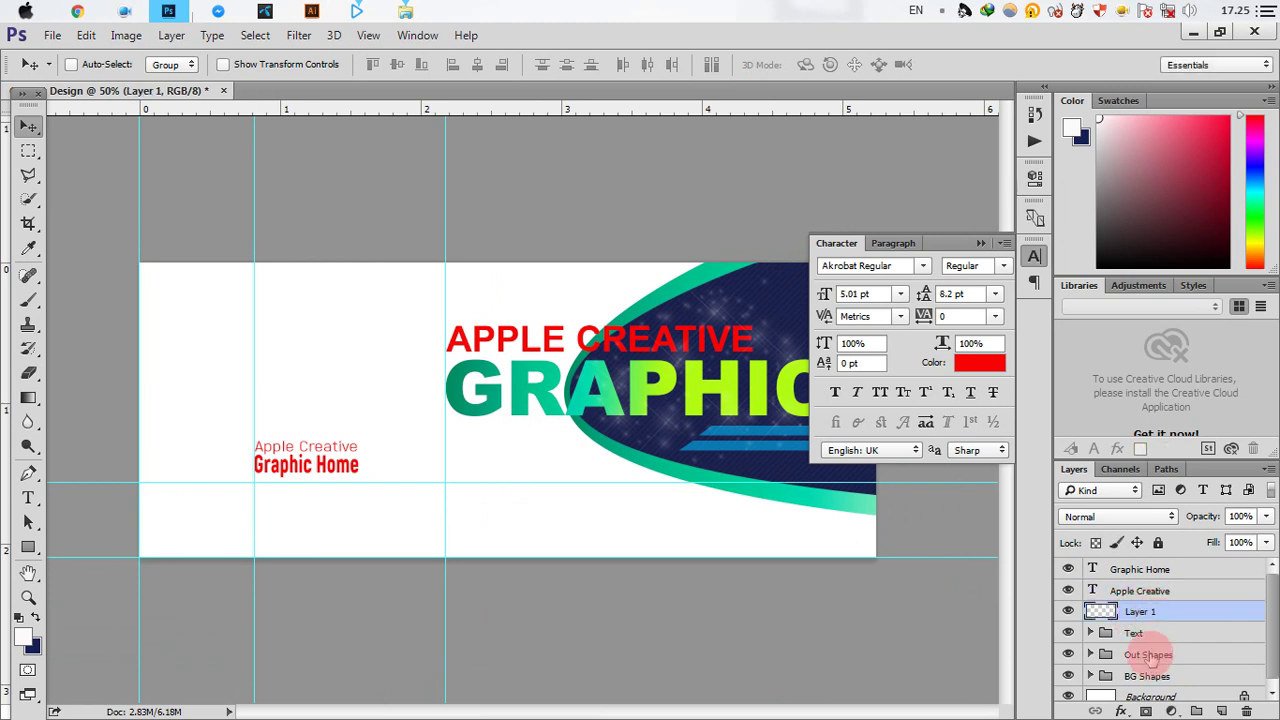
{"action": "left_click", "coordinate": [1148, 655]}
{"action": "left_click", "coordinate": [980, 244]}
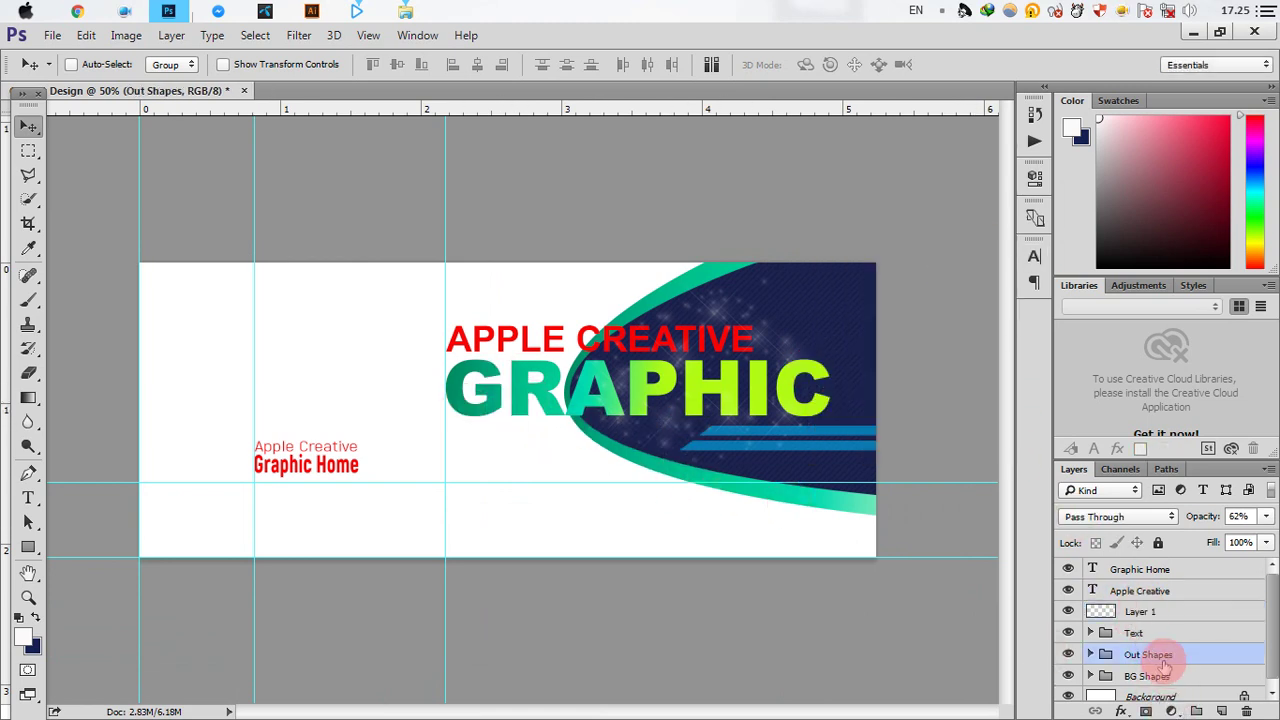
{"action": "scroll", "coordinate": [1150, 620], "scroll_direction": "down", "scroll_amount": 1}
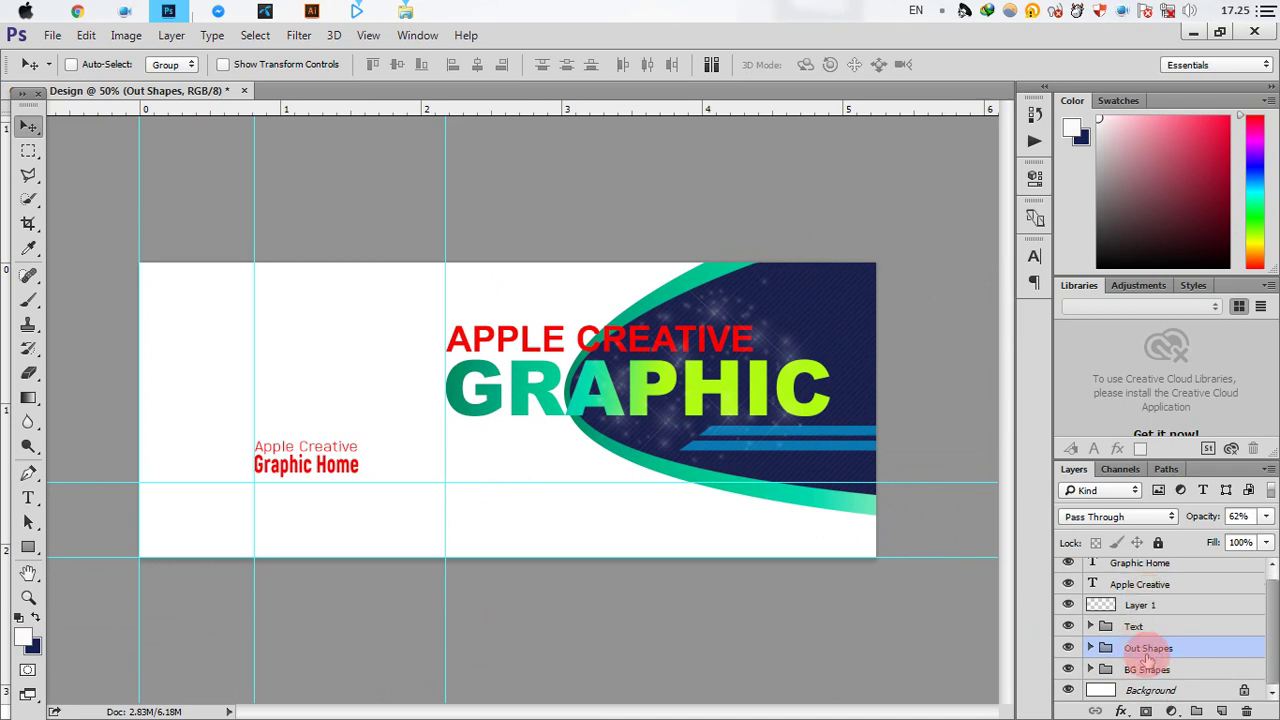
{"action": "scroll", "coordinate": [478, 390], "scroll_direction": "down", "scroll_amount": 1}
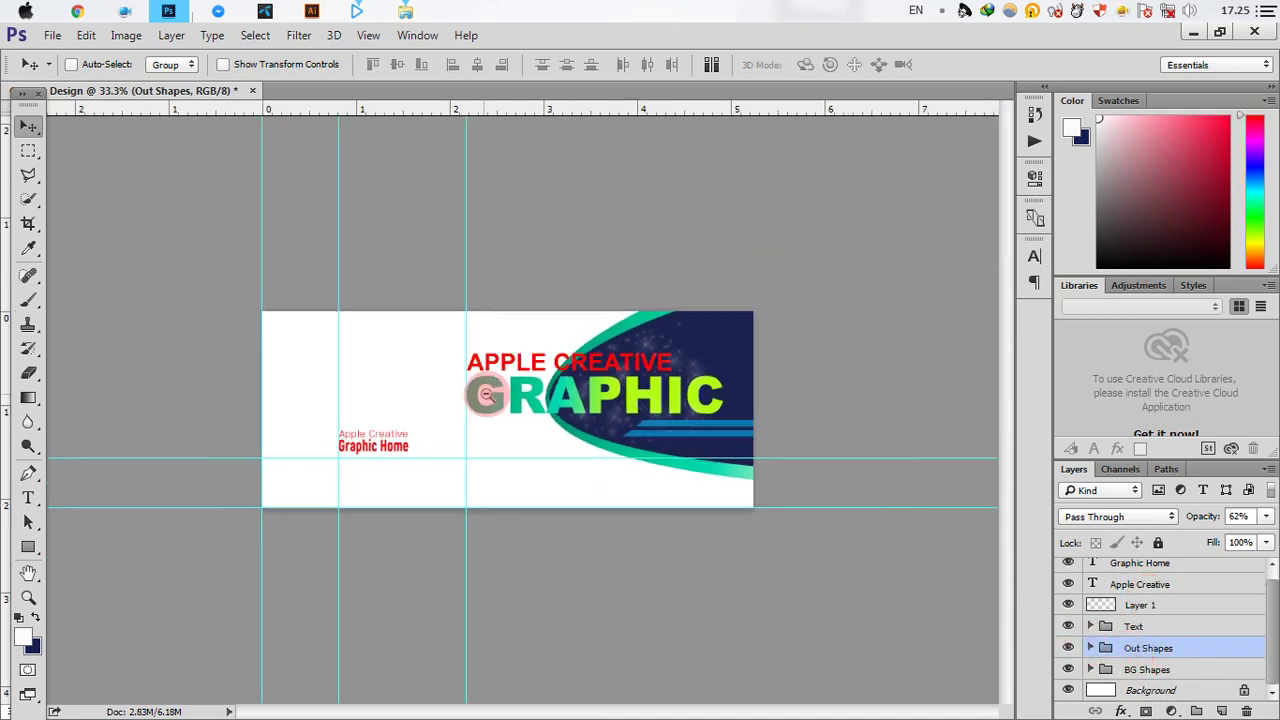
{"action": "scroll", "coordinate": [575, 425], "scroll_direction": "up", "scroll_amount": 1}
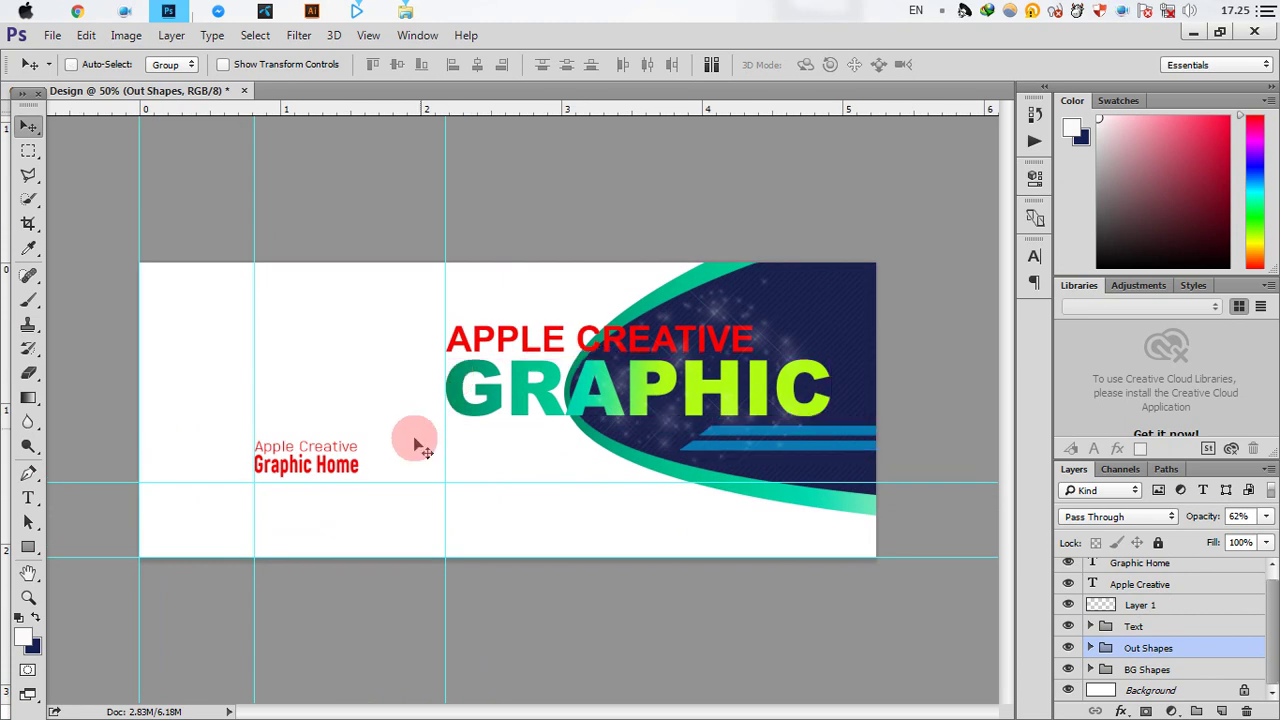
Recolour the Graphic Home text to the G's green (RGB 0, 142, 101) and commit.
{"action": "left_click", "coordinate": [28, 497]}
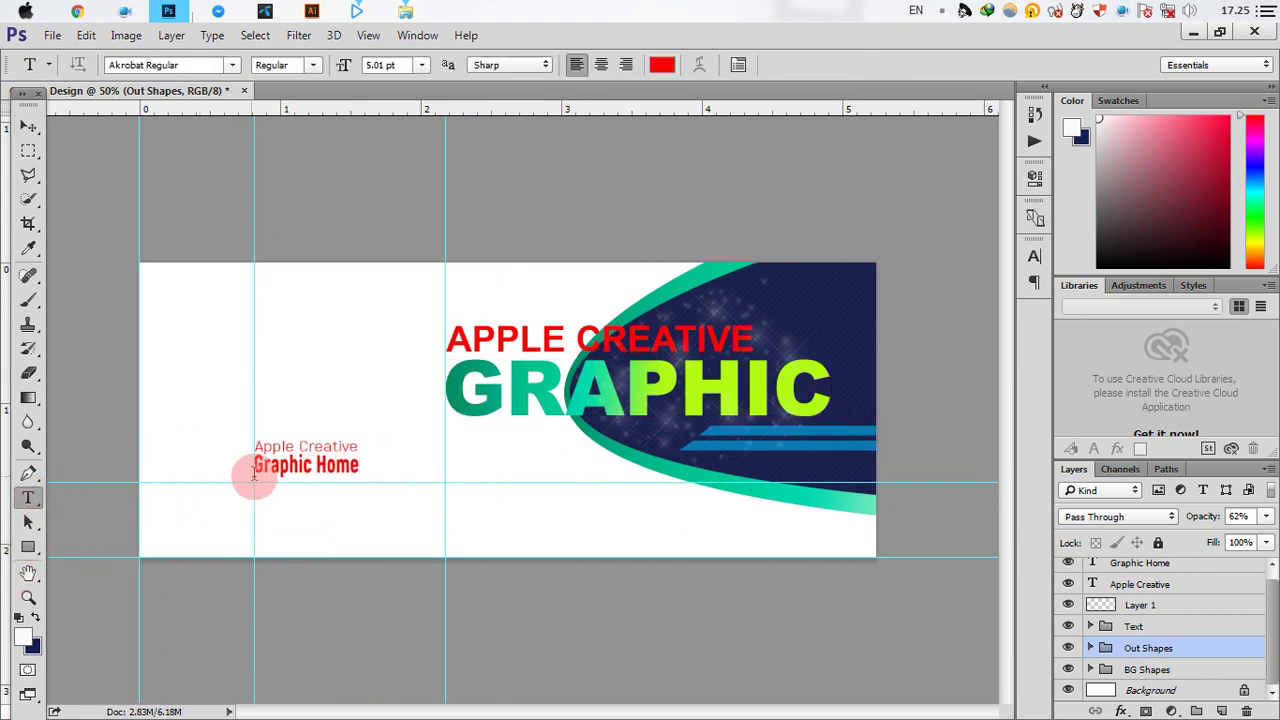
{"action": "left_click", "coordinate": [267, 468]}
{"action": "left_click_drag", "start_coordinate": [257, 467], "coordinate": [423, 476]}
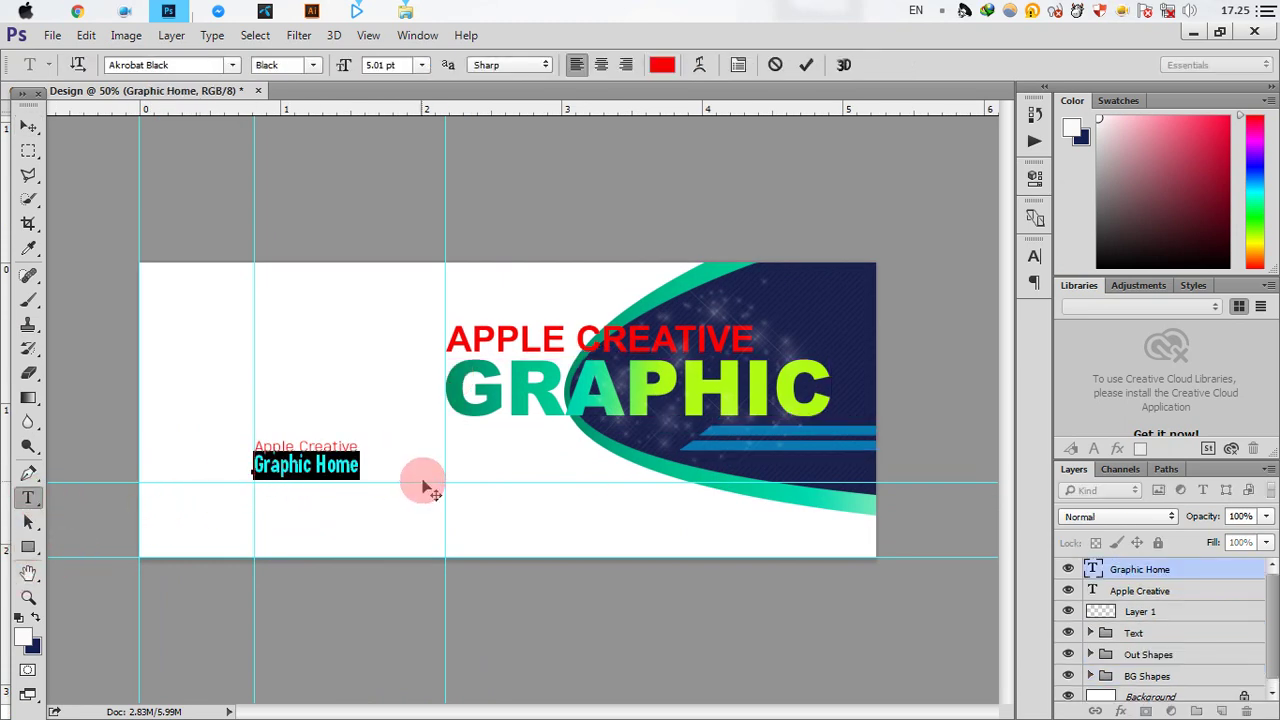
{"action": "left_click", "coordinate": [668, 64]}
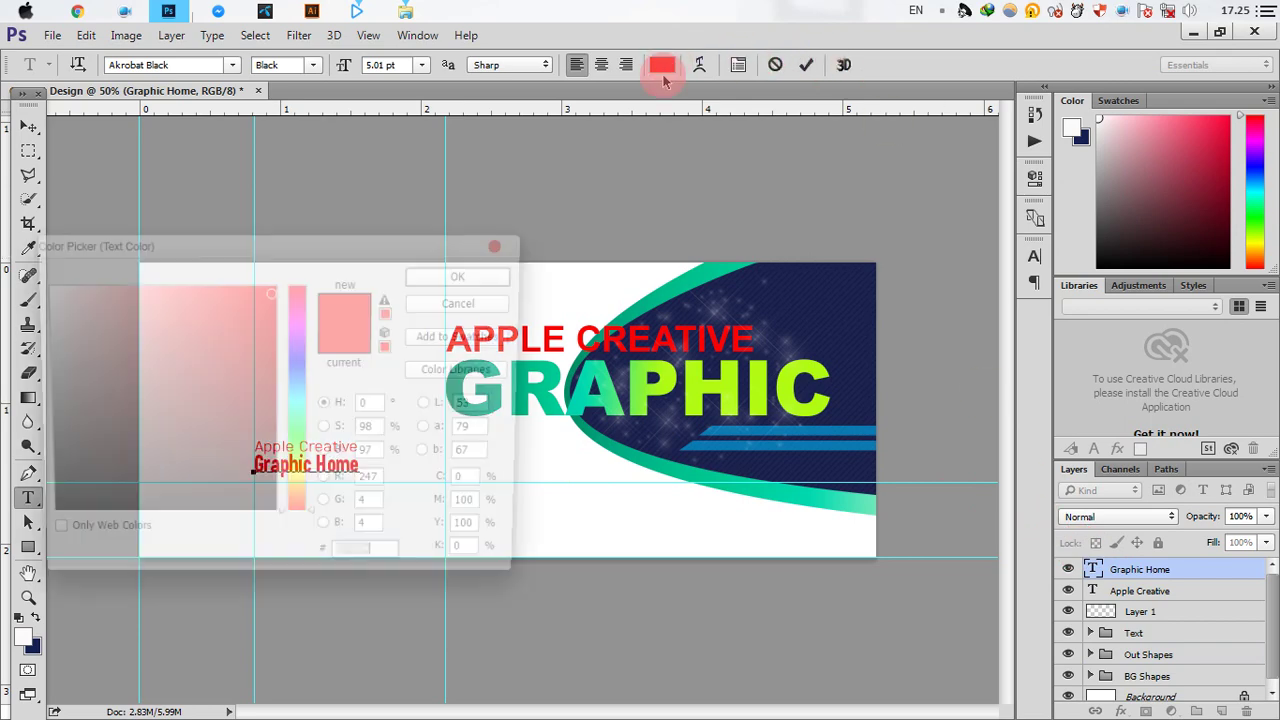
{"action": "left_click_drag", "start_coordinate": [403, 243], "coordinate": [1062, 411]}
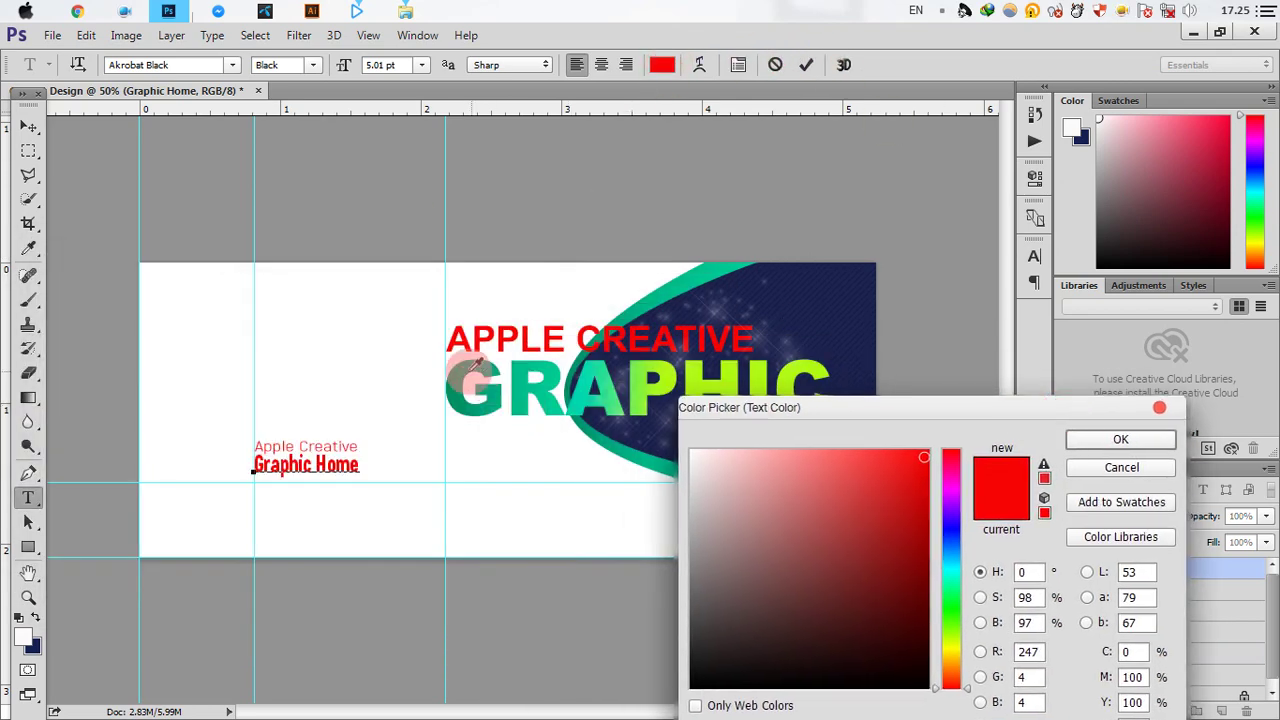
{"action": "left_click", "coordinate": [463, 378]}
{"action": "left_click", "coordinate": [1120, 439]}
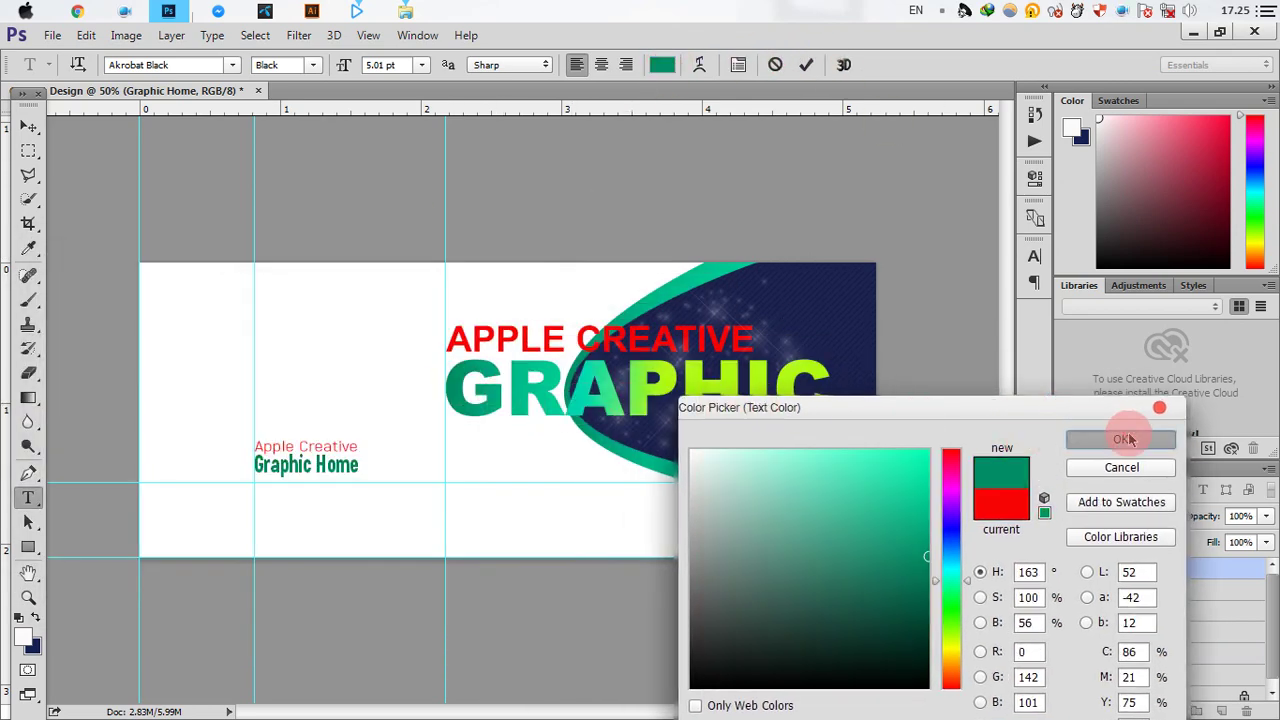
{"action": "left_click", "coordinate": [806, 64]}
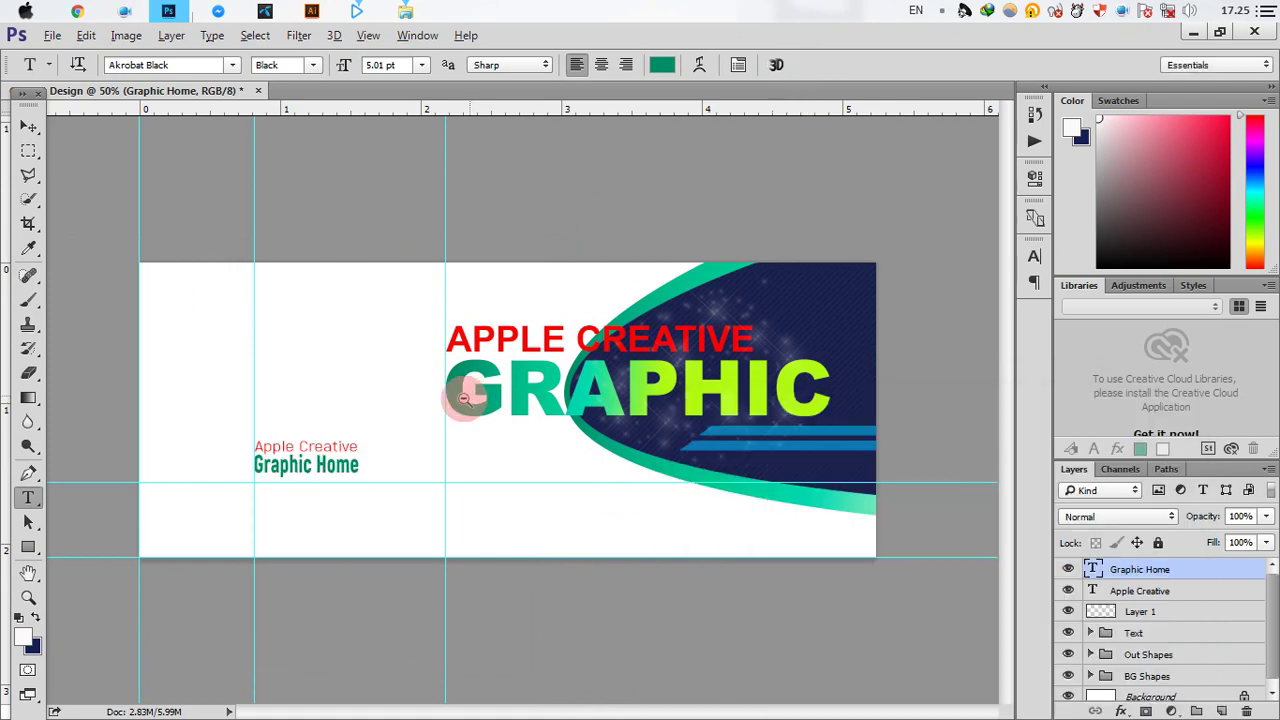
{"action": "left_click", "coordinate": [423, 401], "text": "alt"}
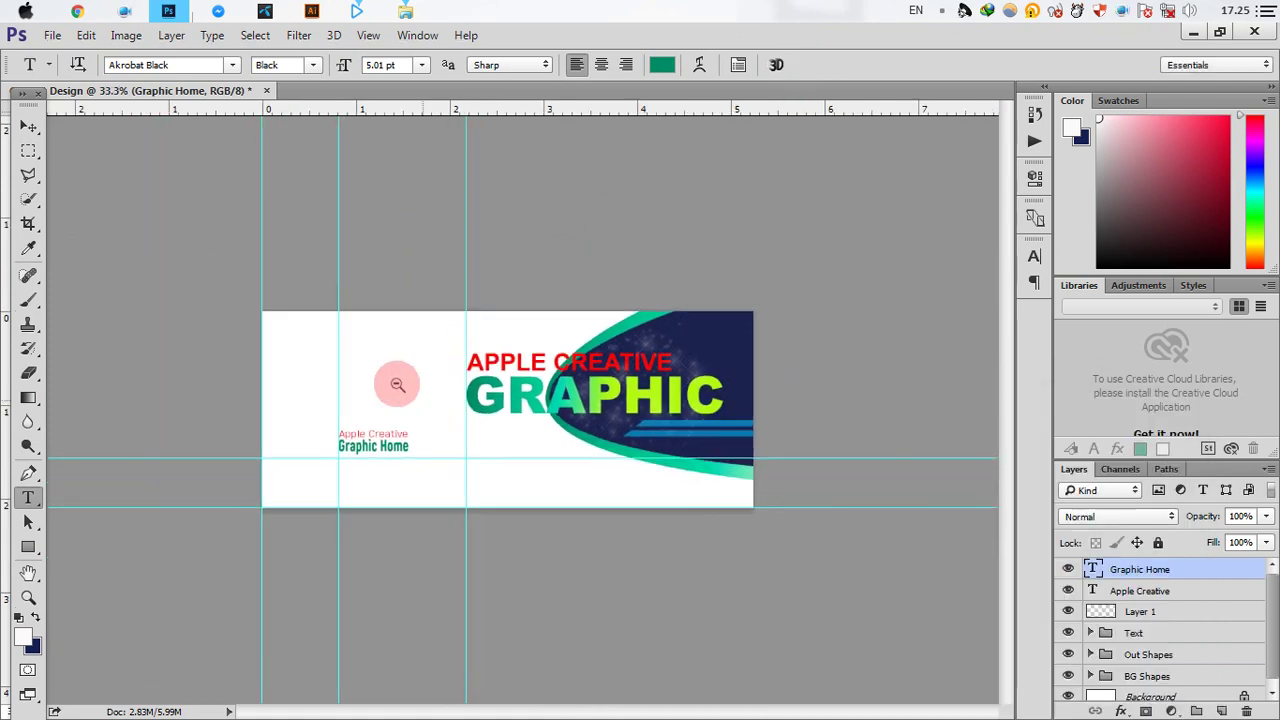
Select the top Graphic Home layer and add a new empty layer above it.
{"action": "left_click", "coordinate": [28, 126]}
{"action": "left_click", "coordinate": [1222, 591]}
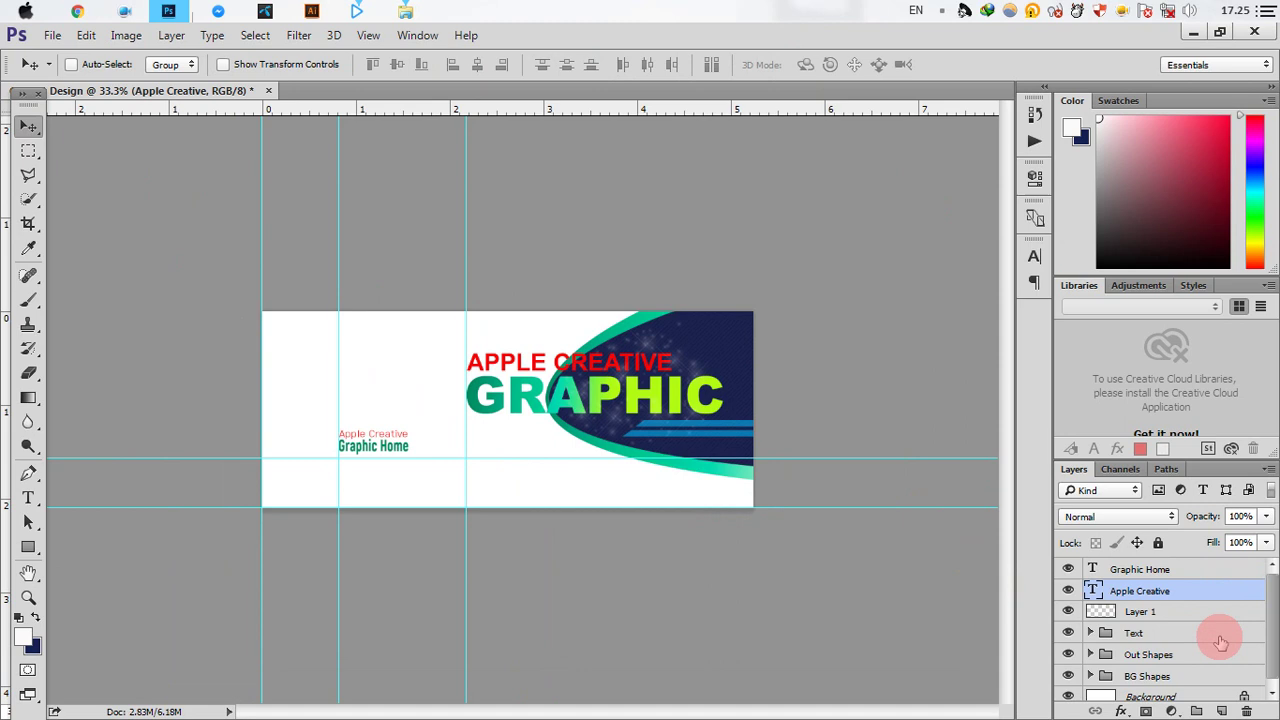
{"action": "left_click", "coordinate": [1200, 569]}
{"action": "left_click", "coordinate": [1221, 711]}
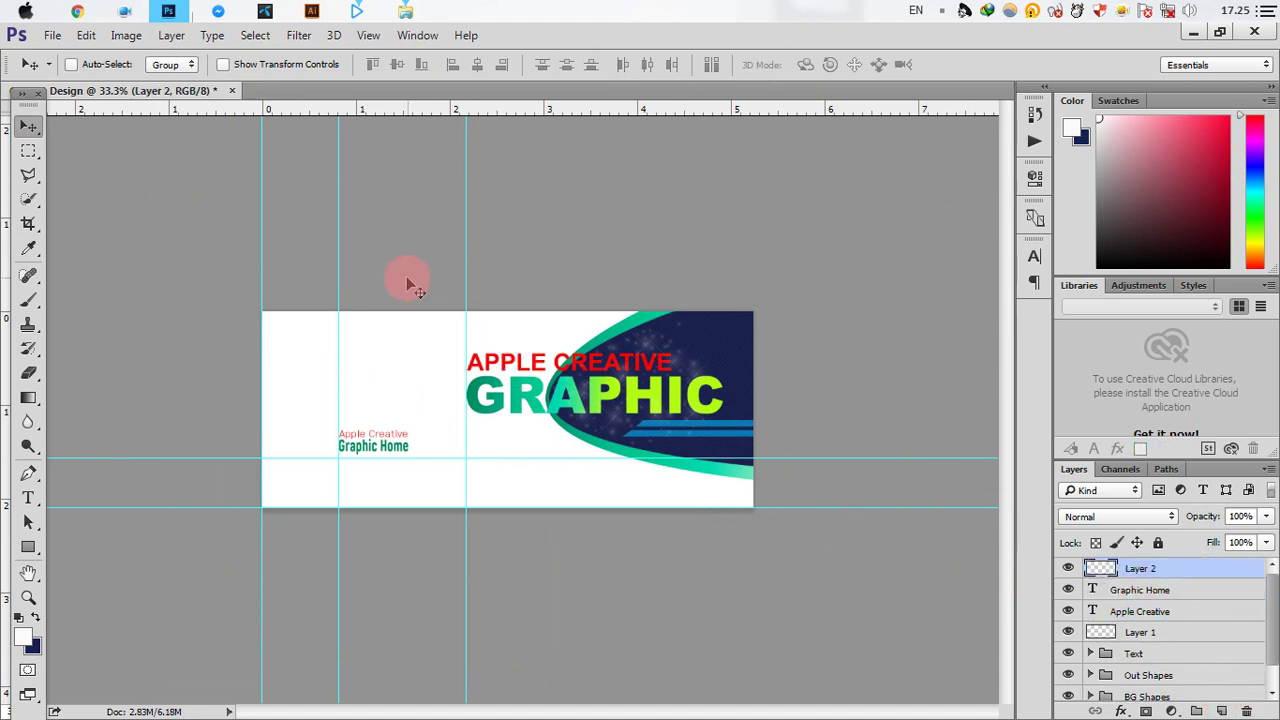
Apply the merged banner image onto the new Layer 2, enlarge the view, and minimize Photoshop.
{"action": "left_click", "coordinate": [126, 36]}
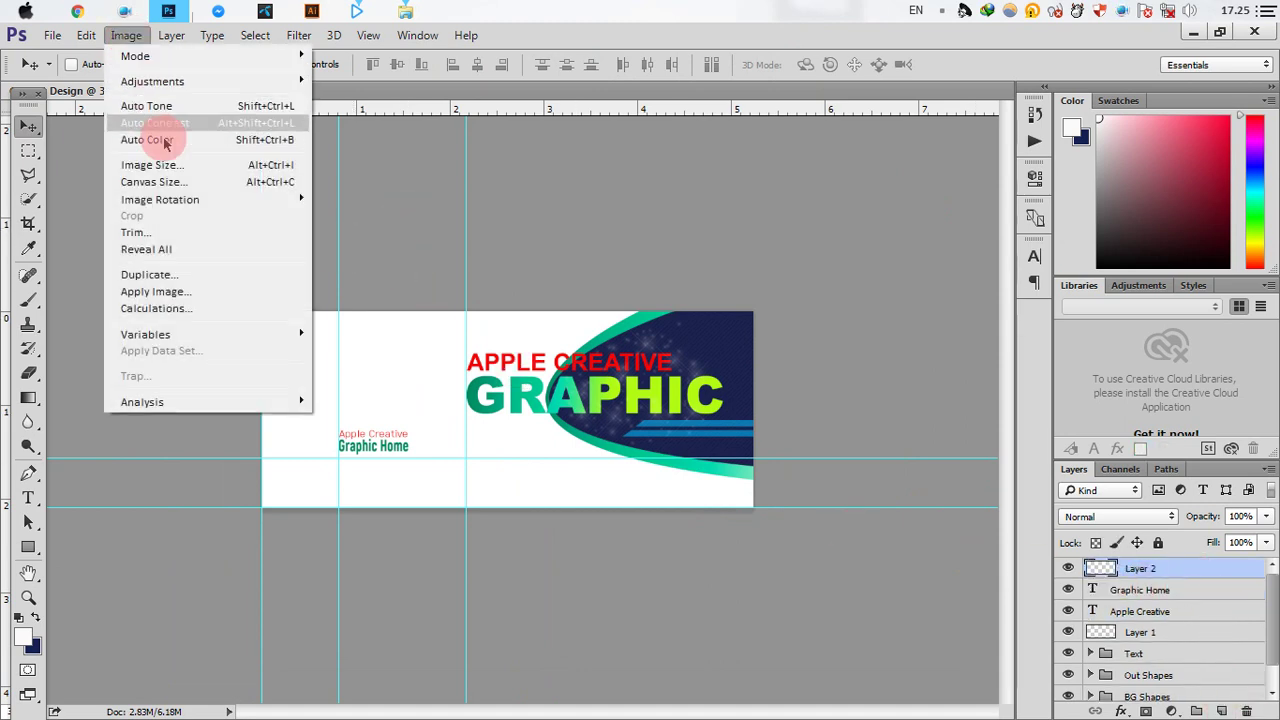
{"action": "left_click", "coordinate": [172, 293]}
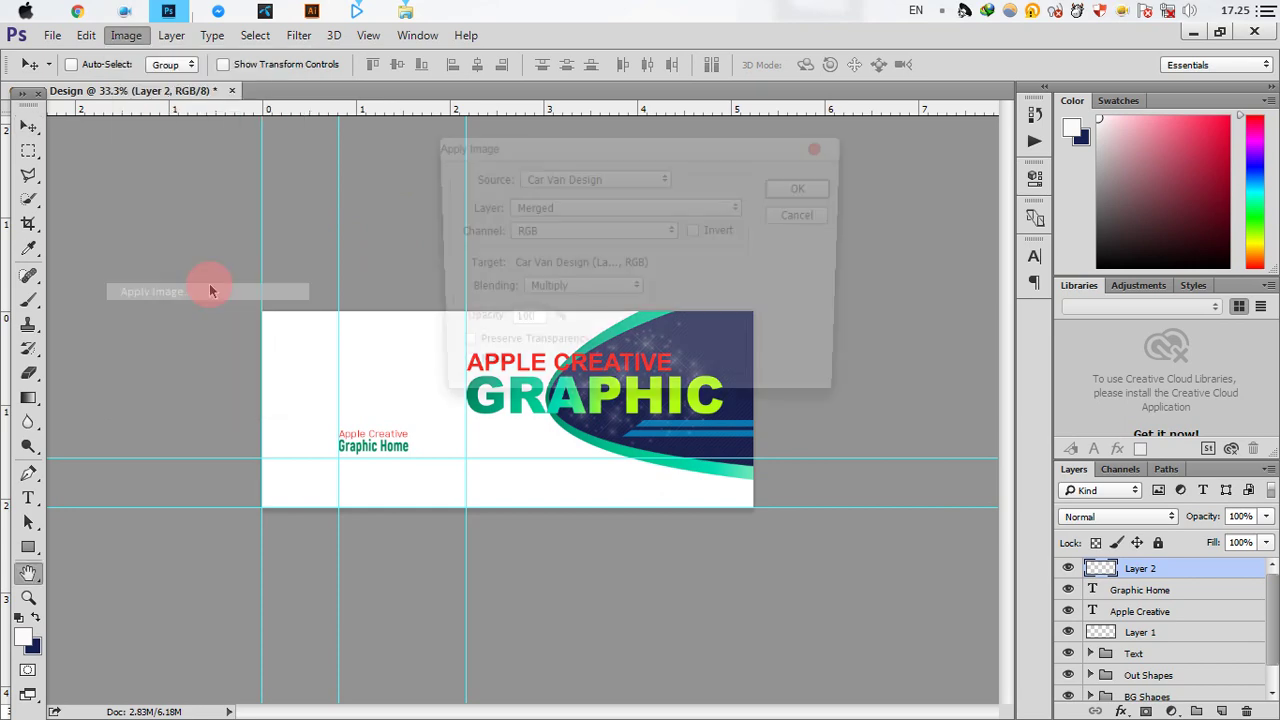
{"action": "left_click", "coordinate": [808, 183]}
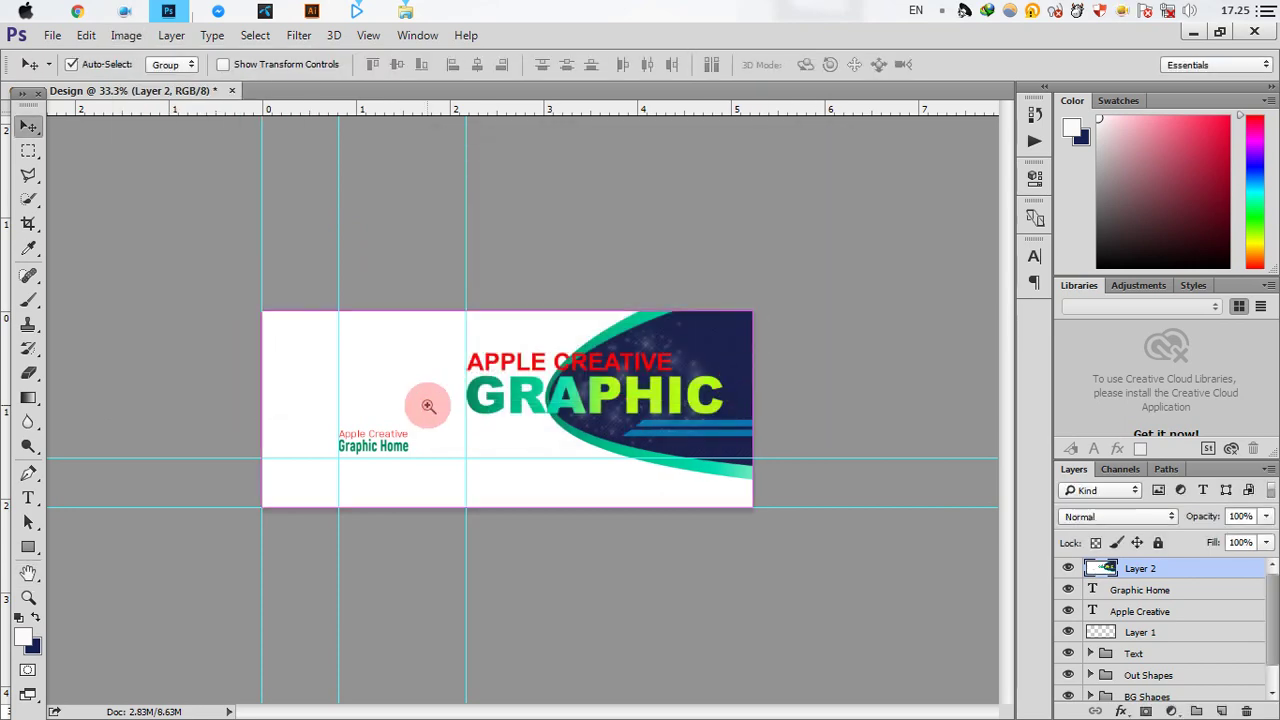
{"action": "key", "text": "ctrl+plus"}
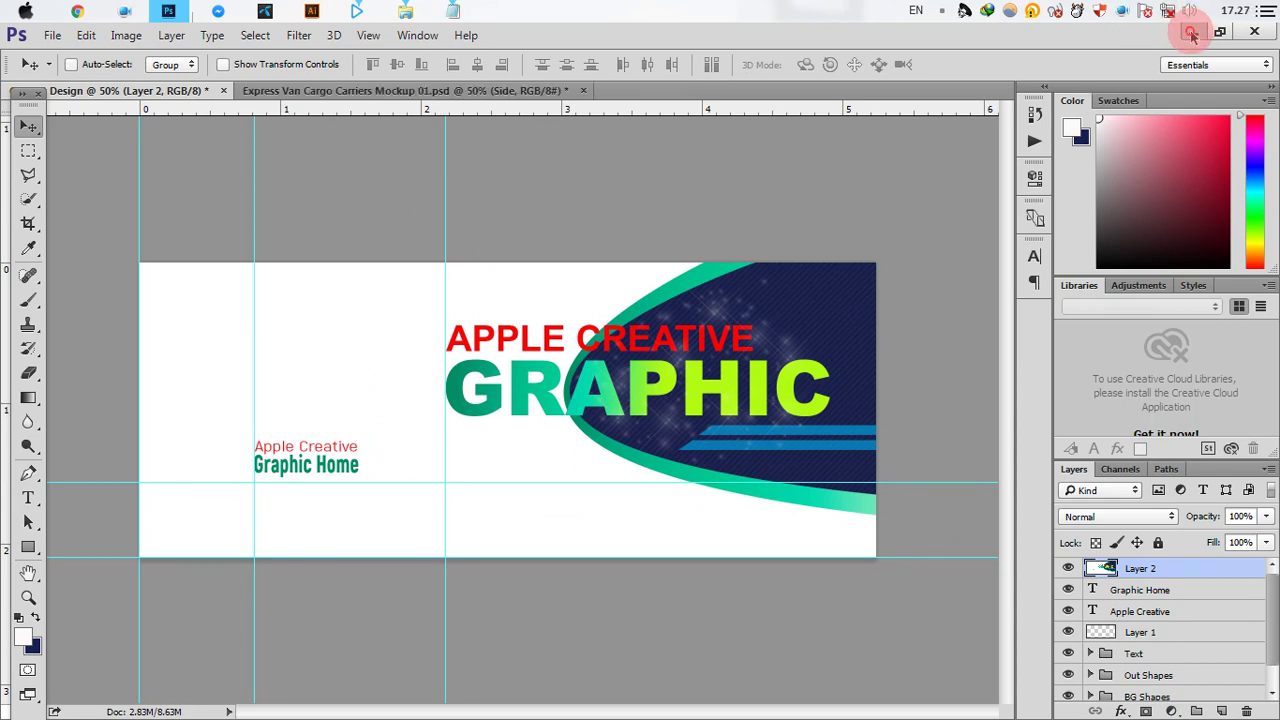
{"action": "left_click", "coordinate": [1191, 33]}
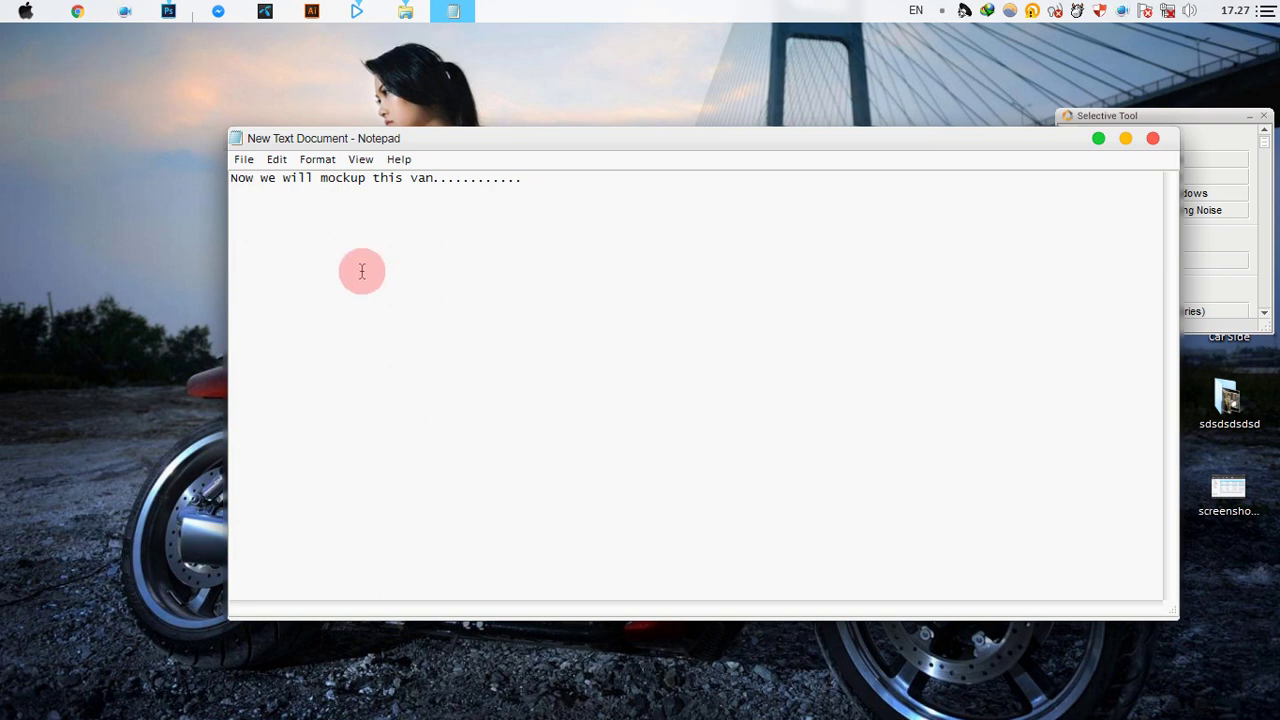
{"action": "mouse_move", "coordinate": [168, 11]}
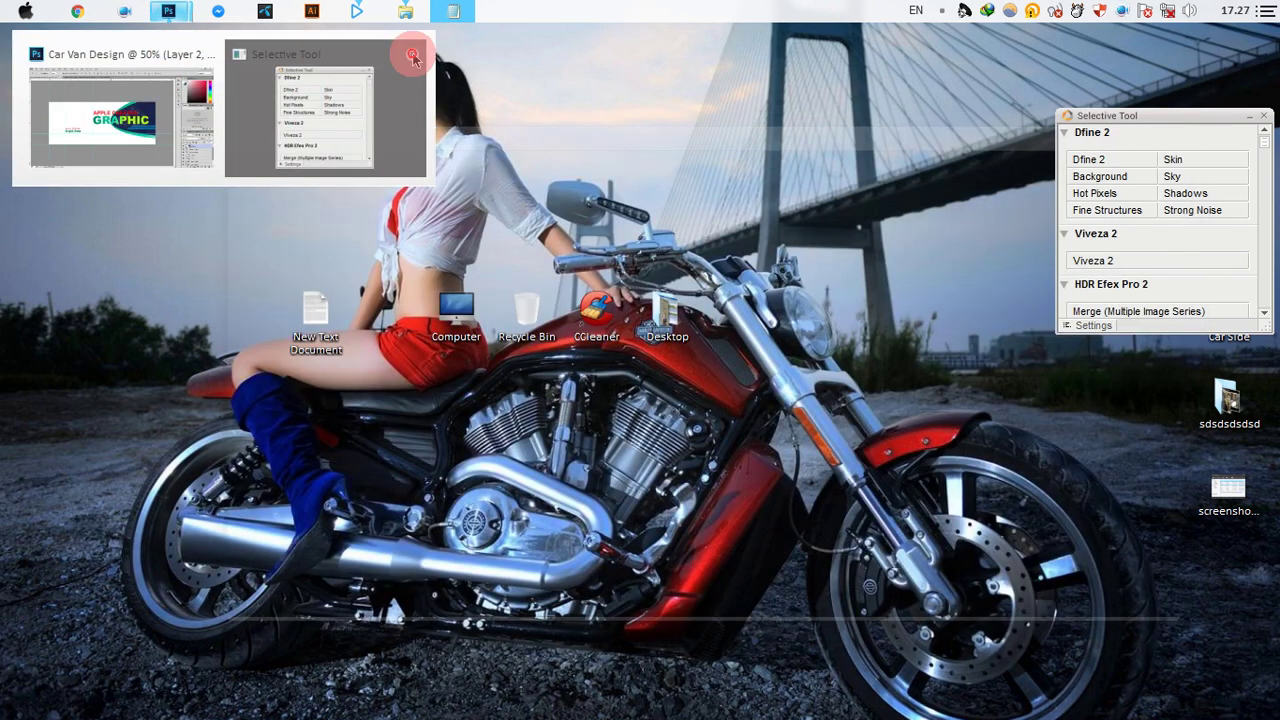
Return to the Car Van Design document, delete Layer 2, and hide the white Background layer.
{"action": "left_click", "coordinate": [412, 54]}
{"action": "left_click", "coordinate": [170, 115]}
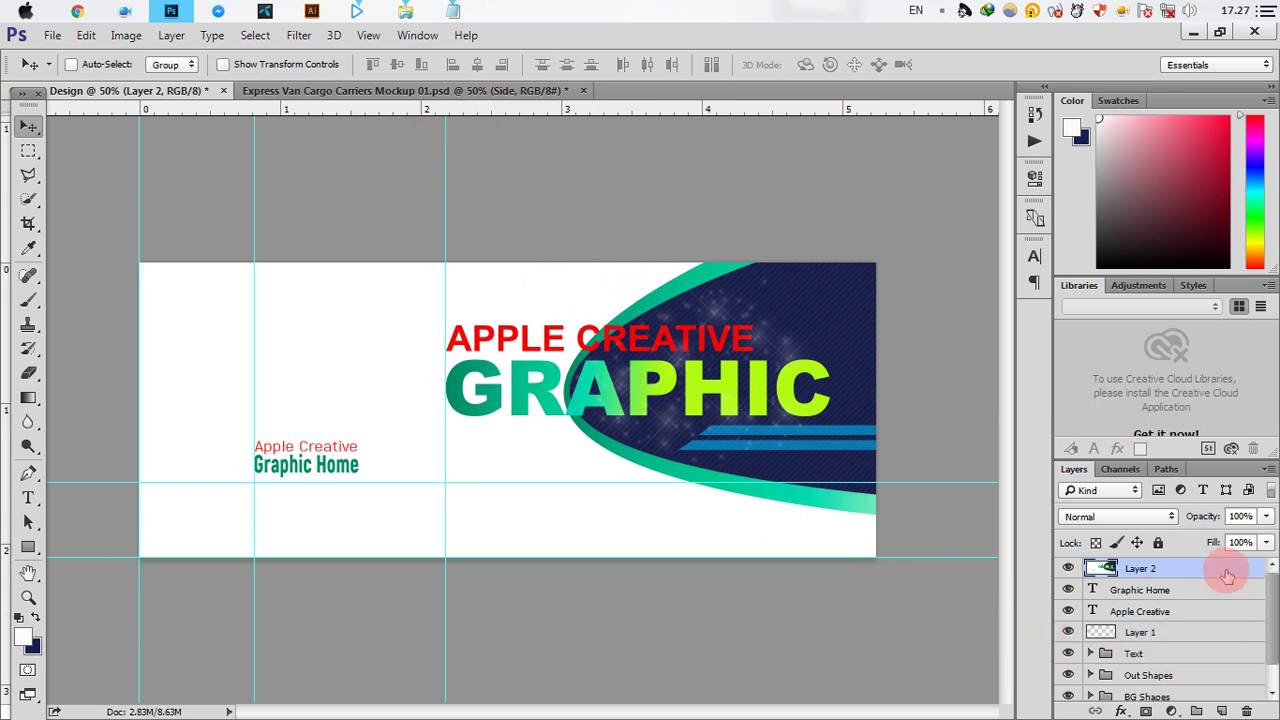
{"action": "left_click_drag", "start_coordinate": [1227, 575], "coordinate": [1246, 711]}
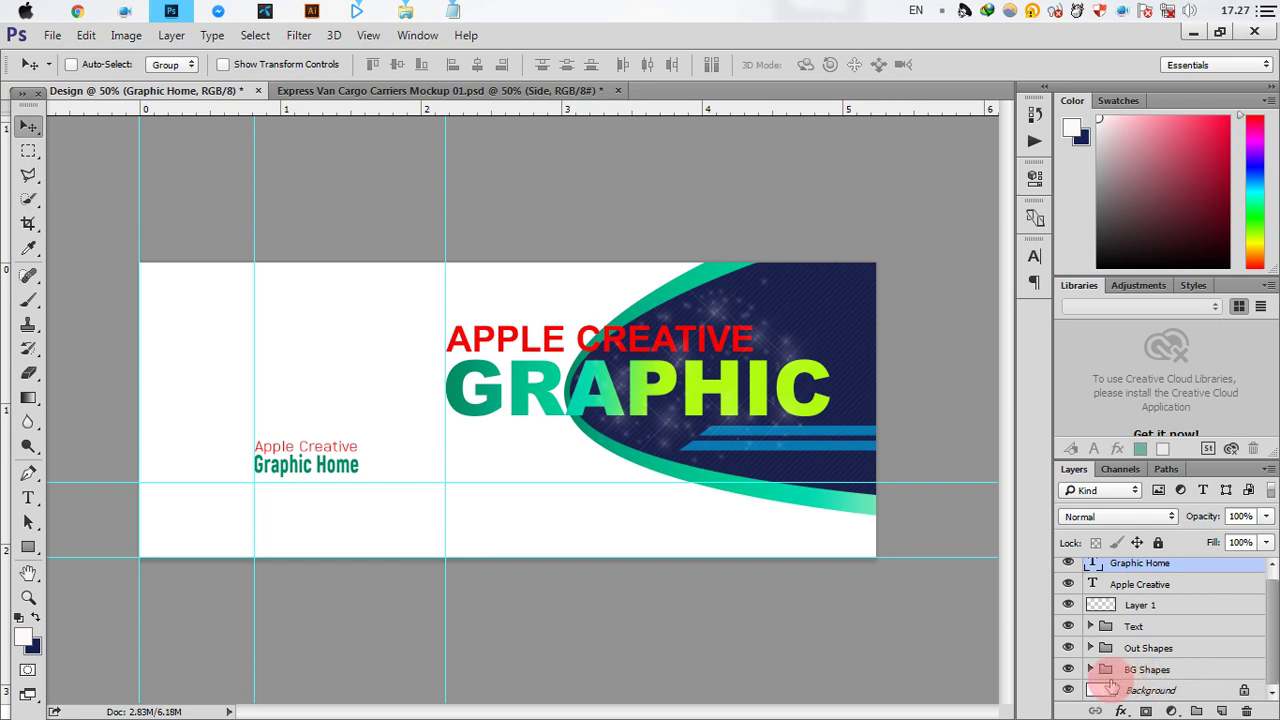
{"action": "left_click", "coordinate": [1068, 688]}
Add a new layer and fill it with a merged copy of the visible banner via Apply Image.
{"action": "scroll", "coordinate": [1190, 655], "scroll_direction": "up", "scroll_amount": 1}
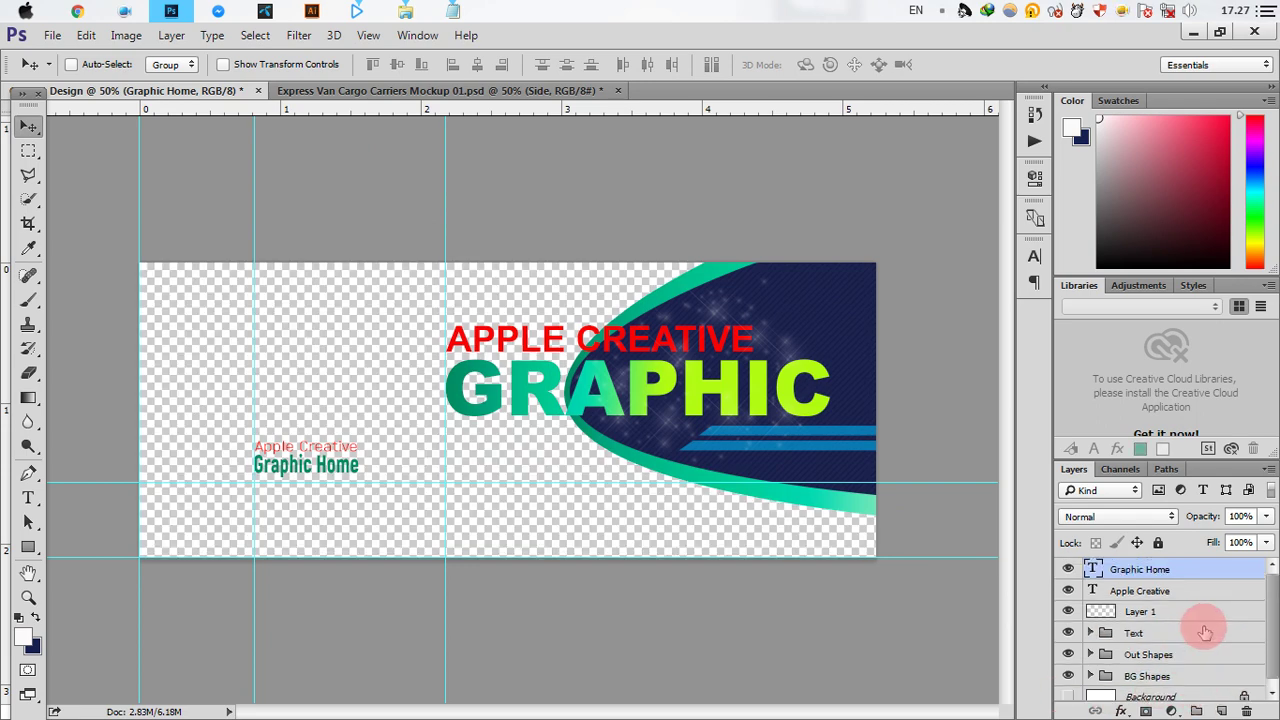
{"action": "left_click", "coordinate": [1221, 711]}
{"action": "left_click", "coordinate": [120, 36]}
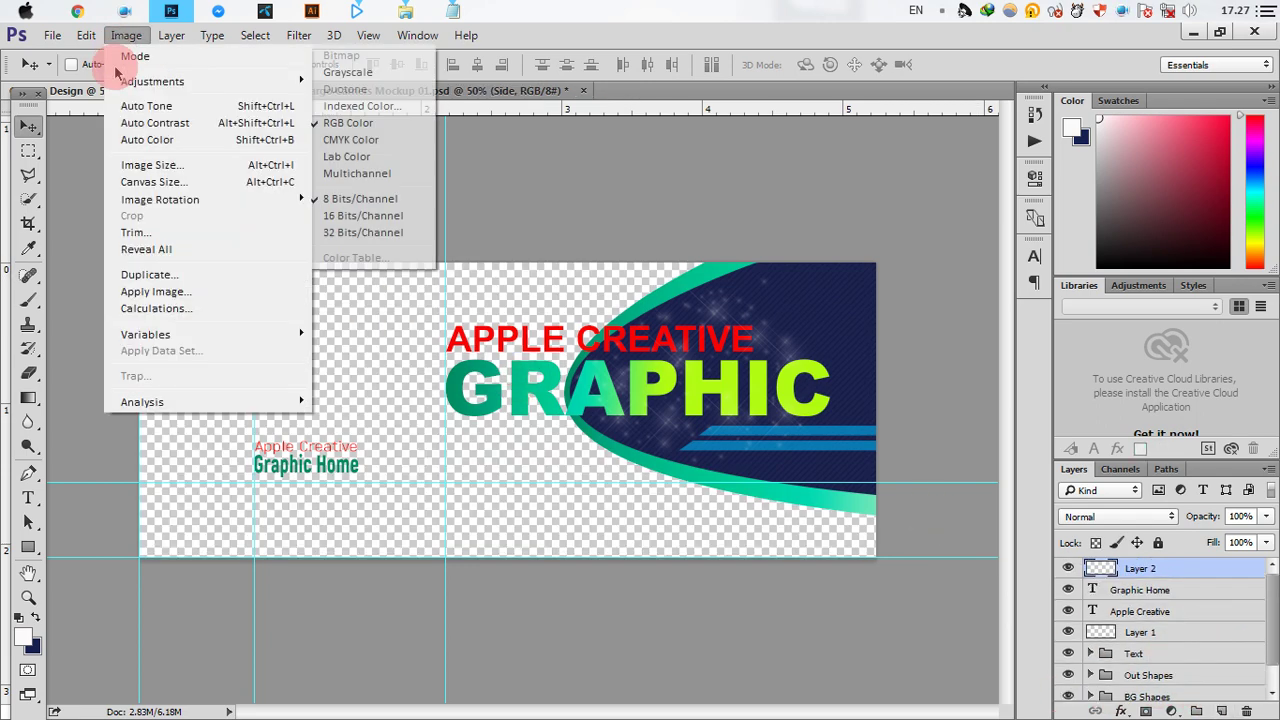
{"action": "left_click", "coordinate": [171, 291]}
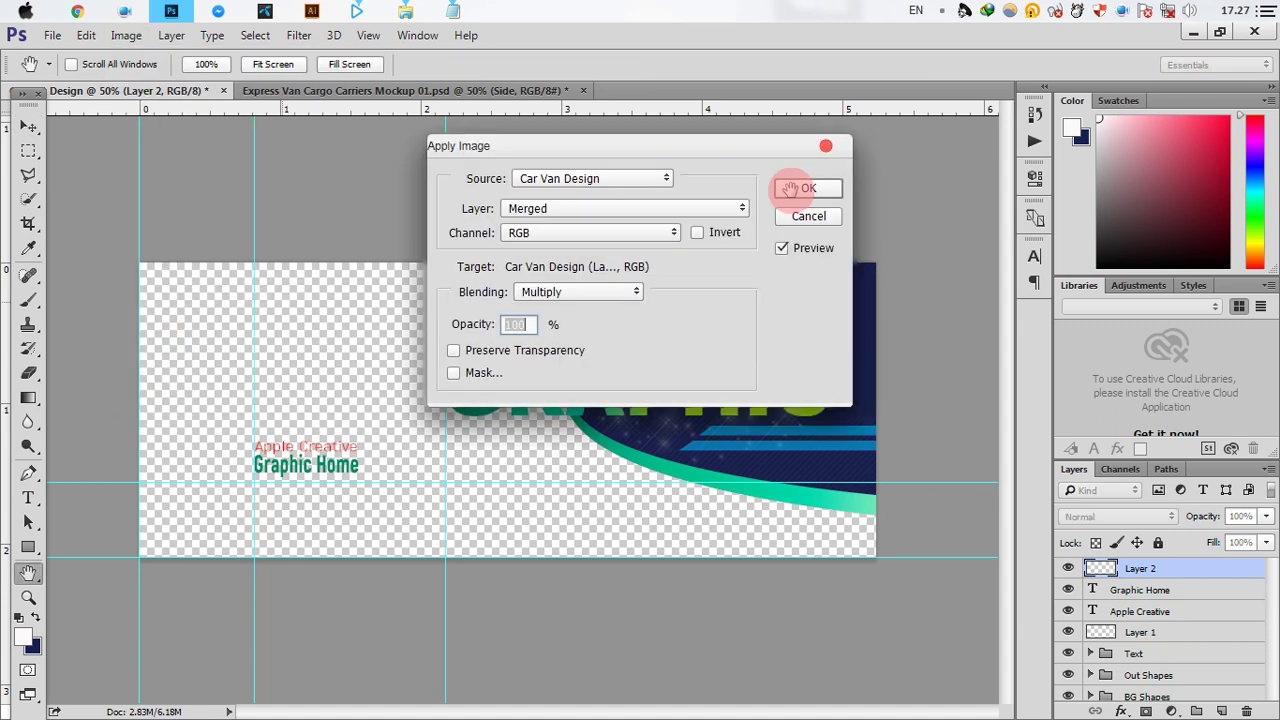
{"action": "left_click", "coordinate": [797, 188]}
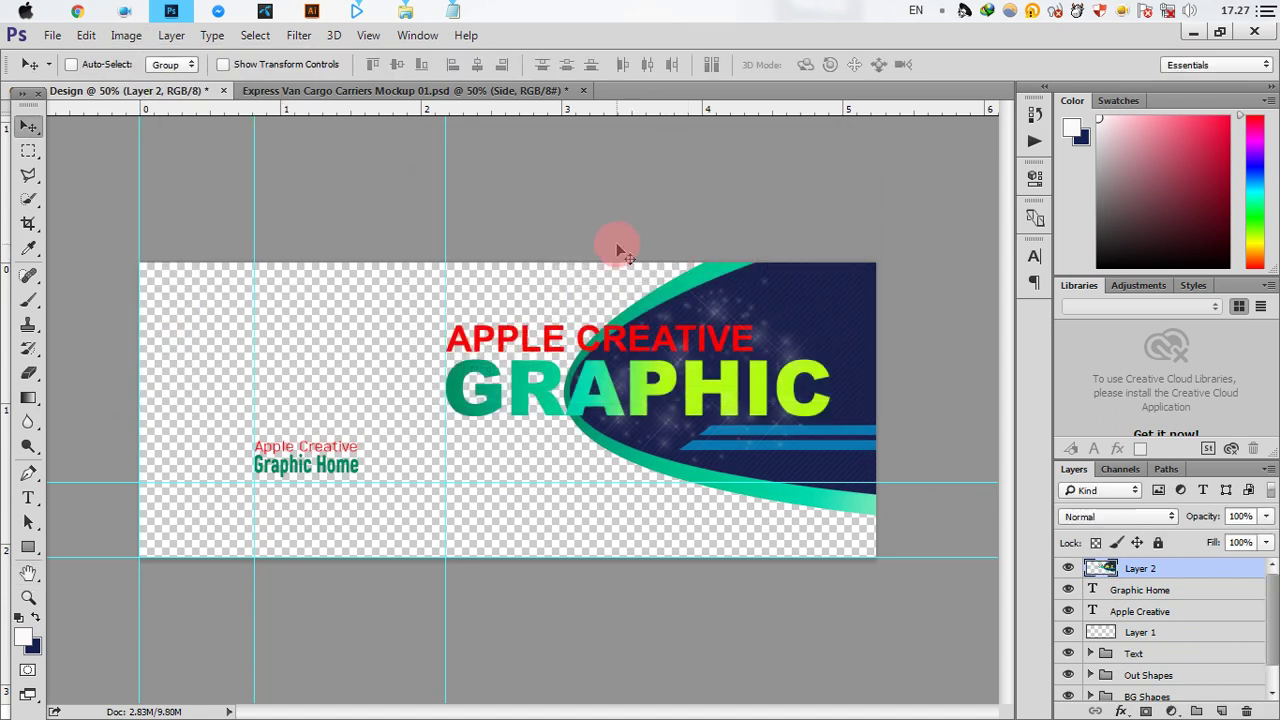
In the van mockup, open the Side smart object, then its nested Design here placeholder.
{"action": "left_click", "coordinate": [433, 98]}
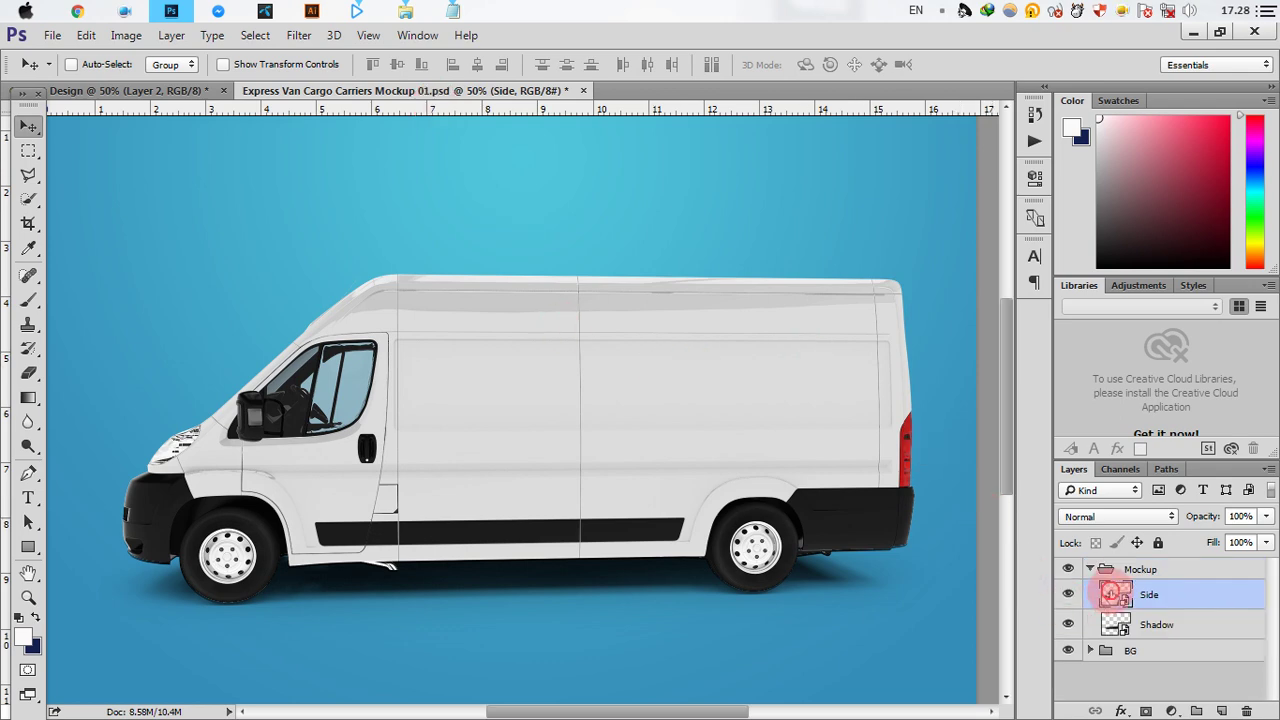
{"action": "double_click", "coordinate": [1115, 596]}
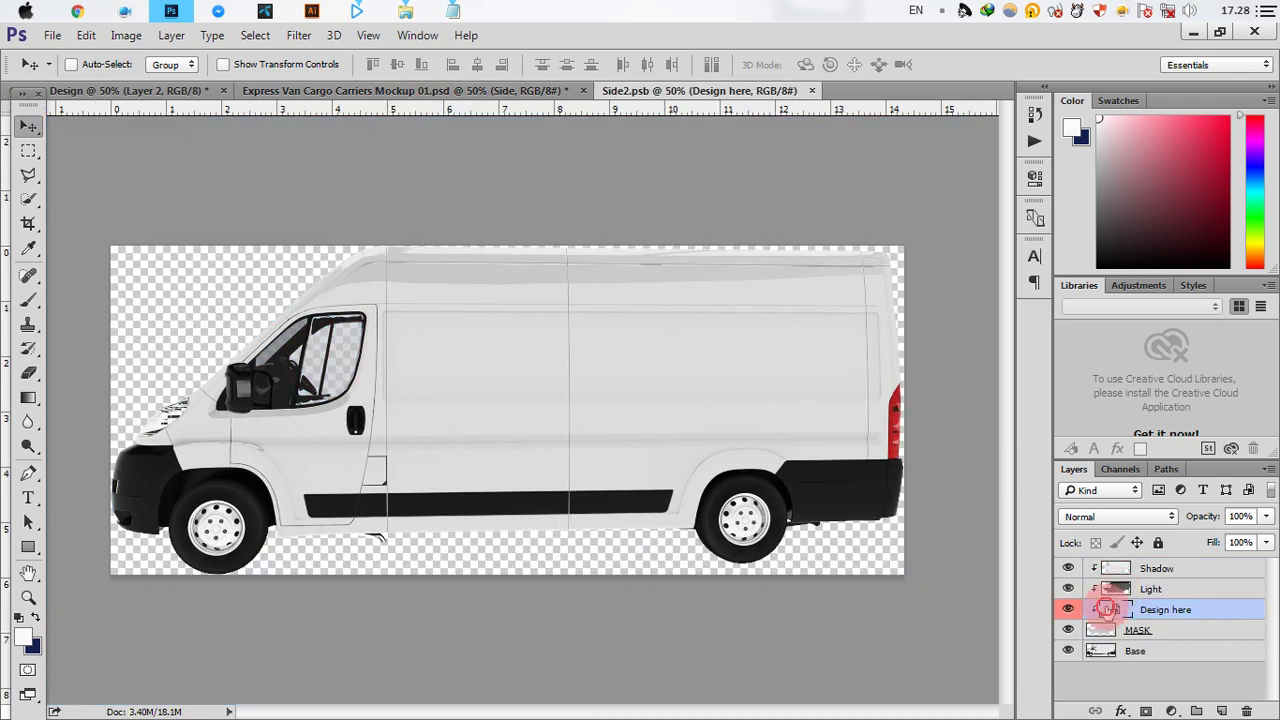
{"action": "double_click", "coordinate": [1108, 609]}
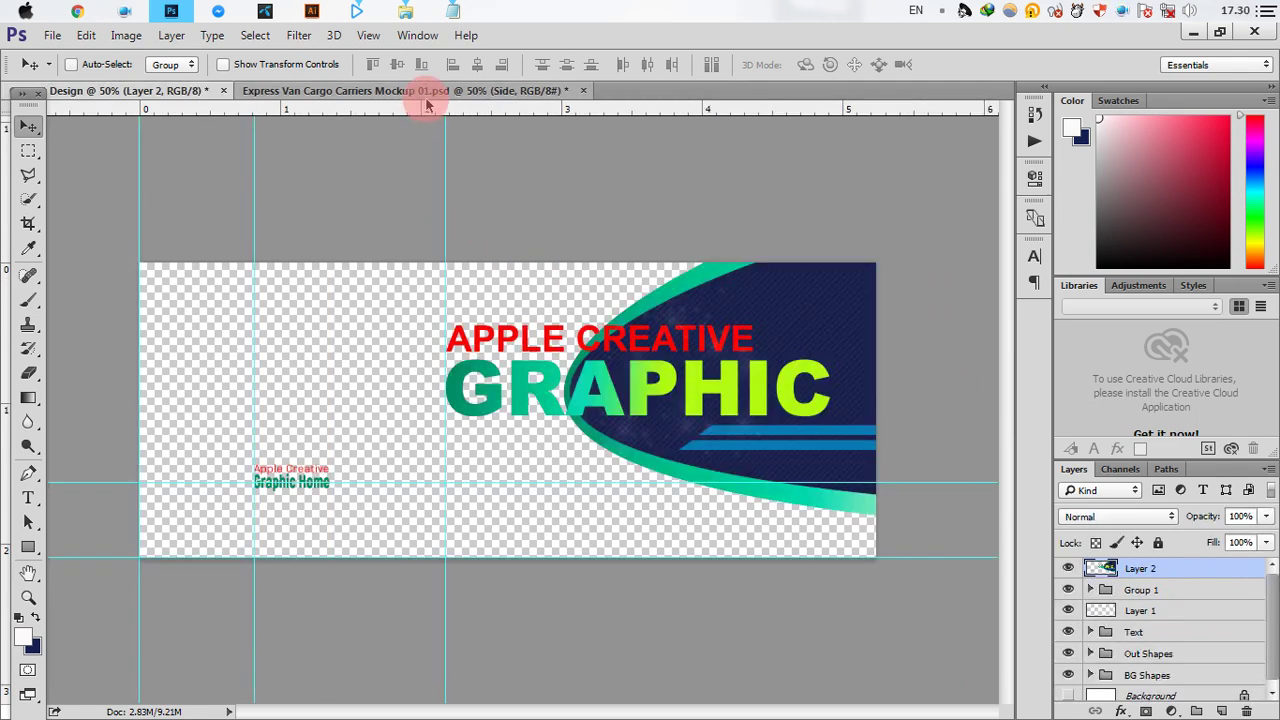
{"action": "left_click", "coordinate": [405, 90]}
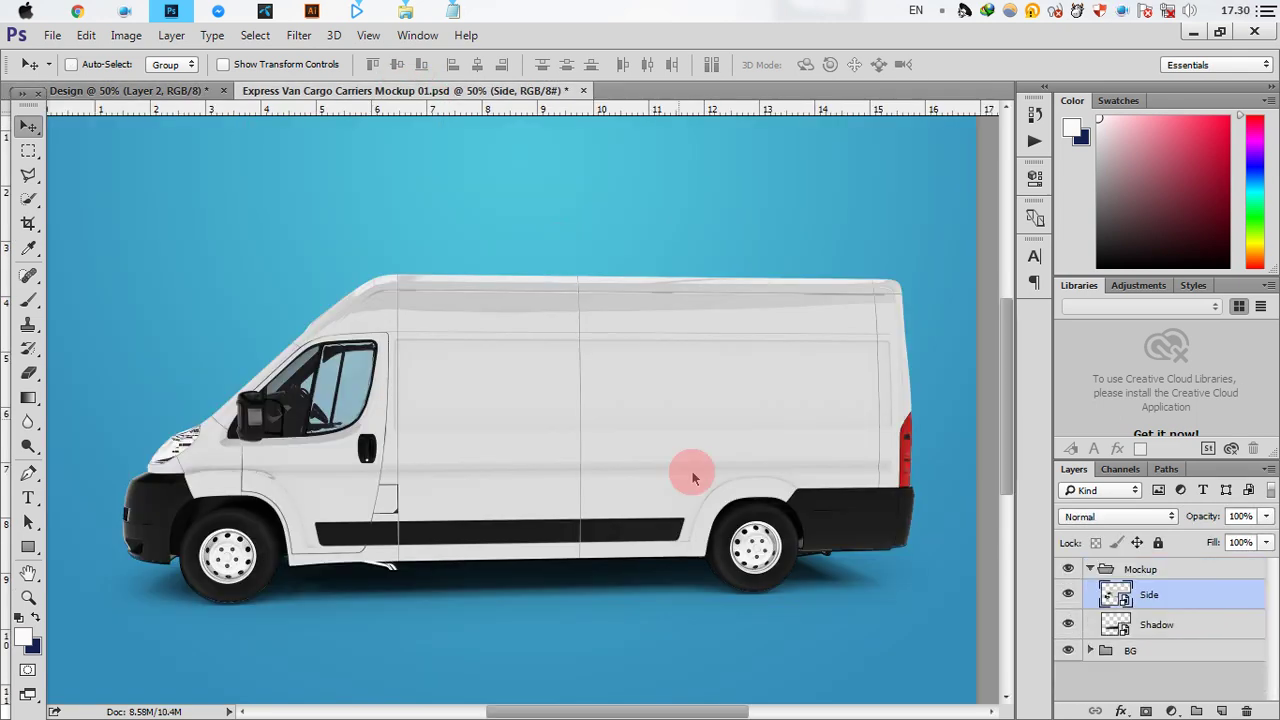
{"action": "double_click", "coordinate": [1112, 595]}
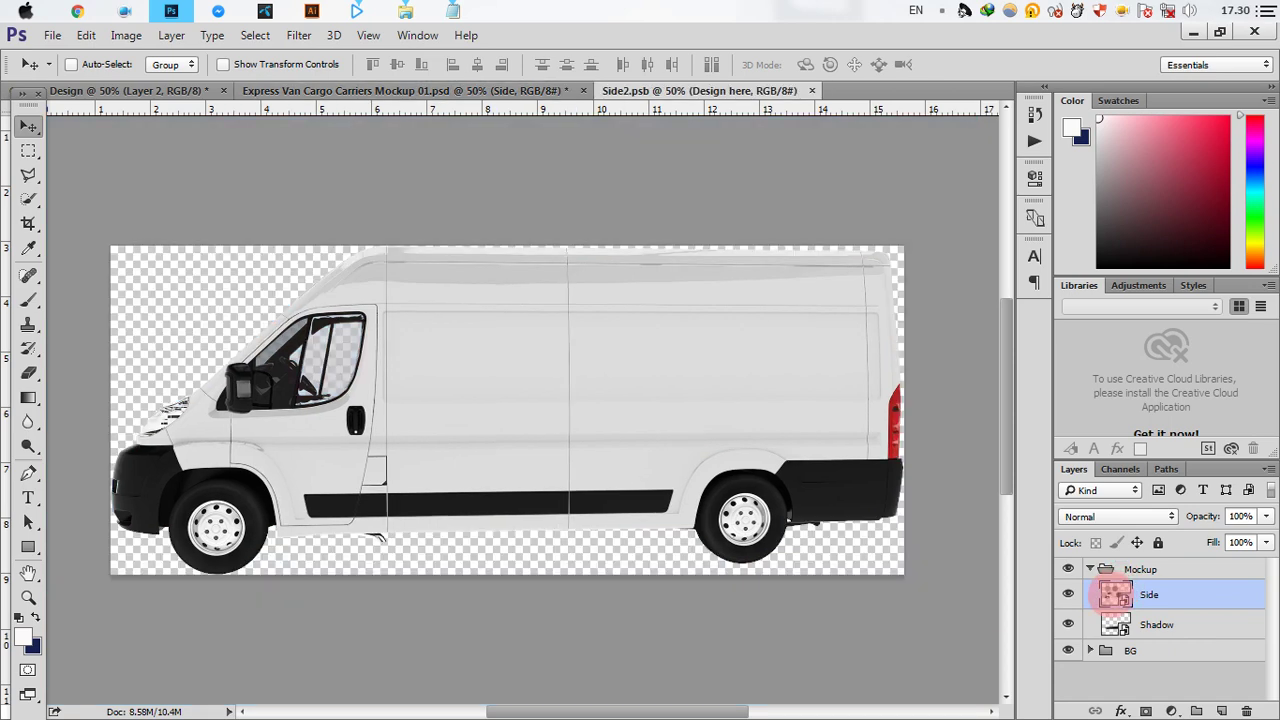
{"action": "double_click", "coordinate": [1112, 610]}
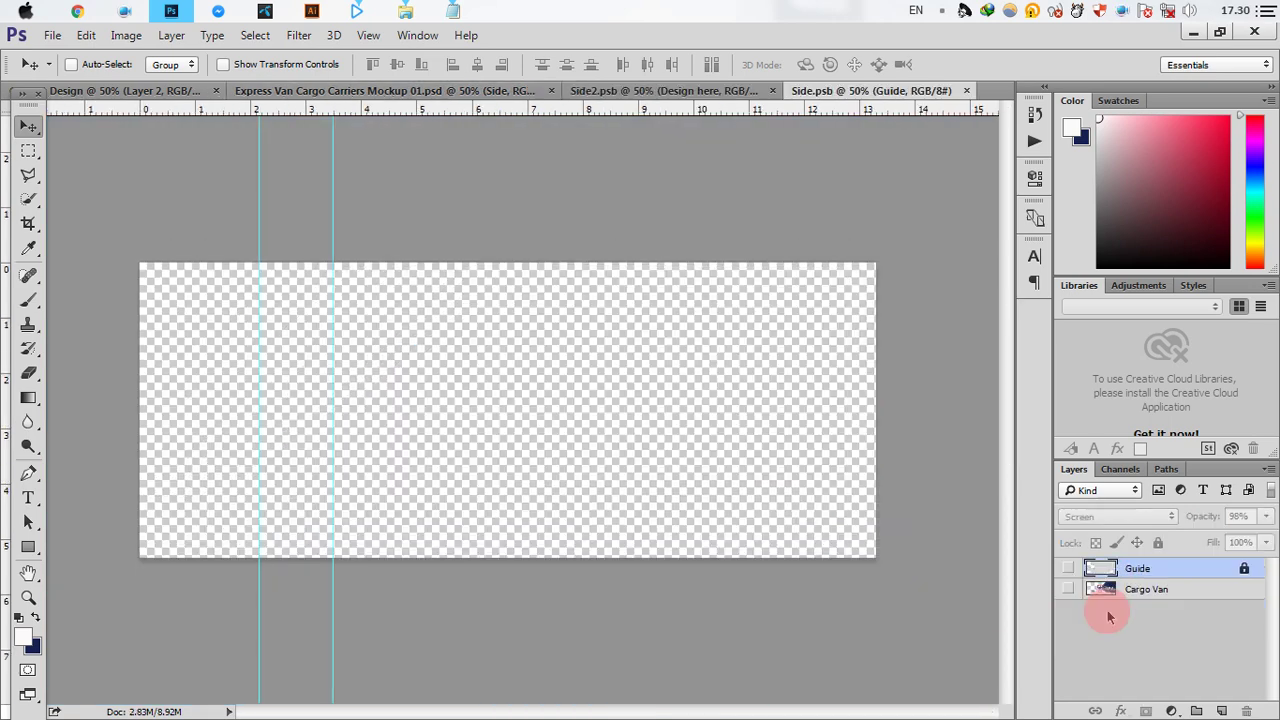
Drag the merged banner layer from the Design document into Side.psb and nudge it slightly down.
{"action": "left_click", "coordinate": [165, 90]}
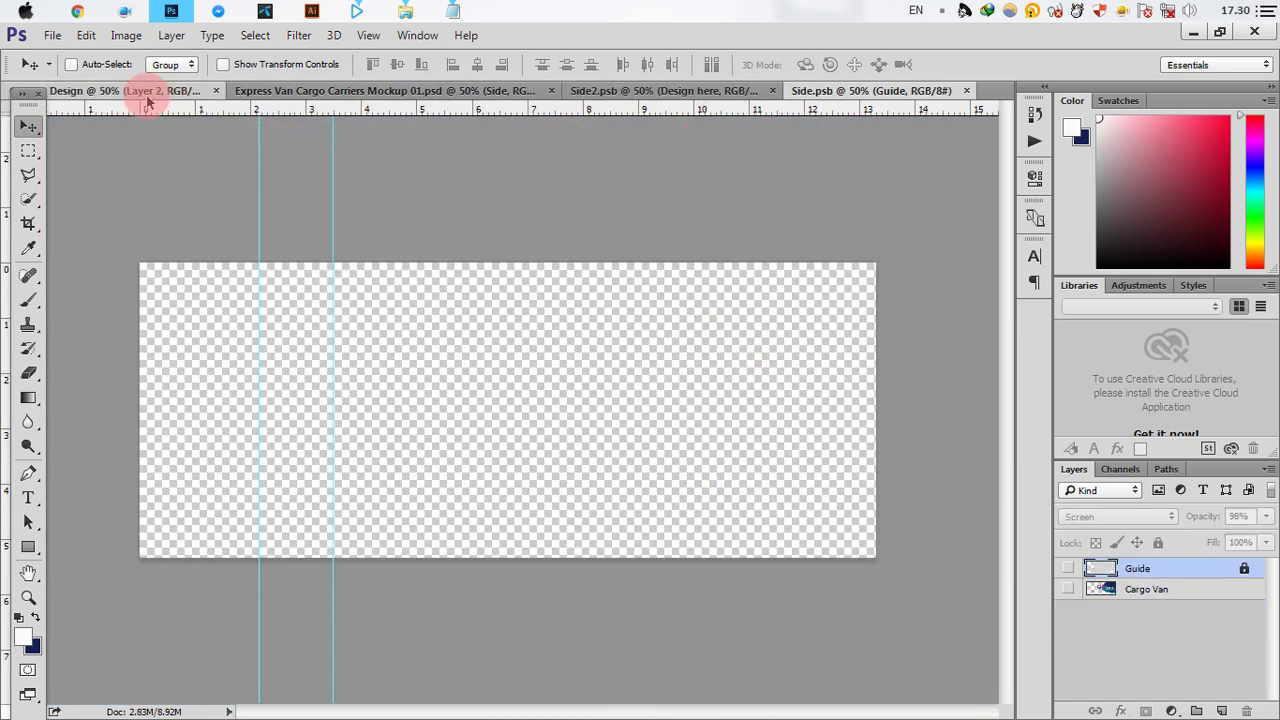
{"action": "mouse_move", "coordinate": [439, 346]}
{"action": "left_mouse_down"}
{"action": "mouse_move", "coordinate": [840, 85]}
{"action": "mouse_move", "coordinate": [680, 398]}
{"action": "mouse_move", "coordinate": [731, 377]}
{"action": "left_mouse_up"}
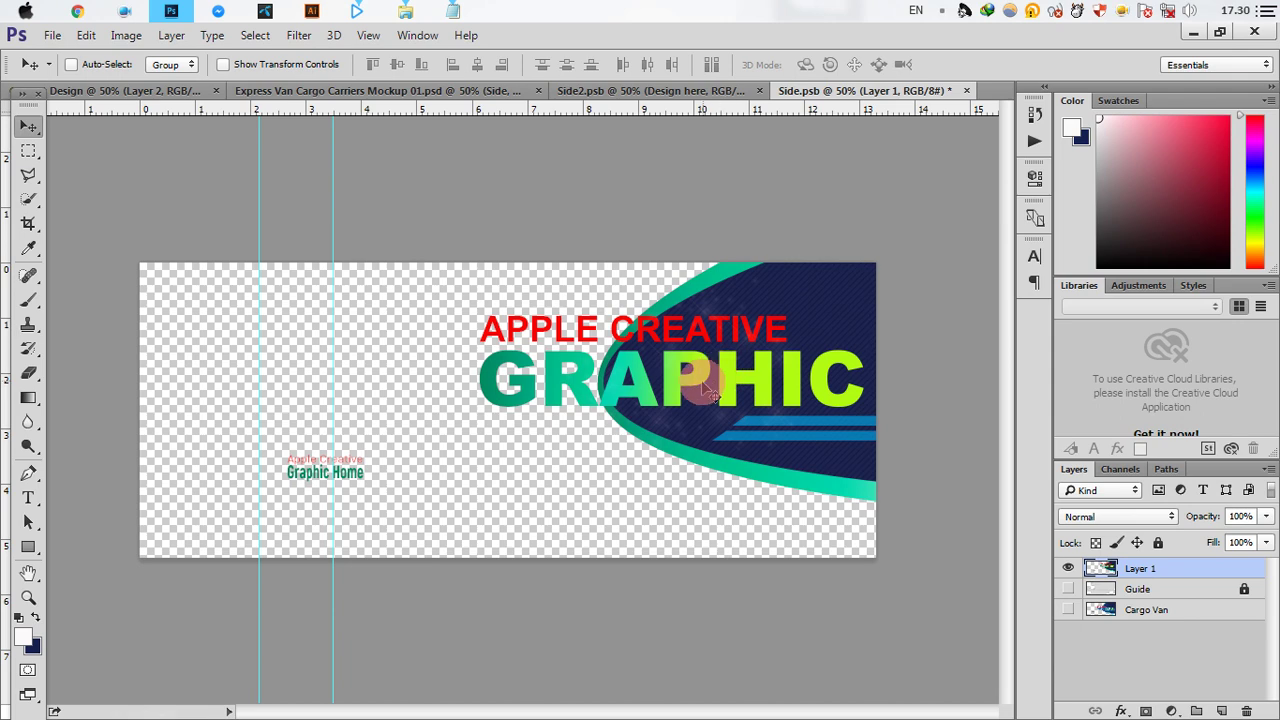
{"action": "left_click_drag", "start_coordinate": [697, 385], "coordinate": [699, 397]}
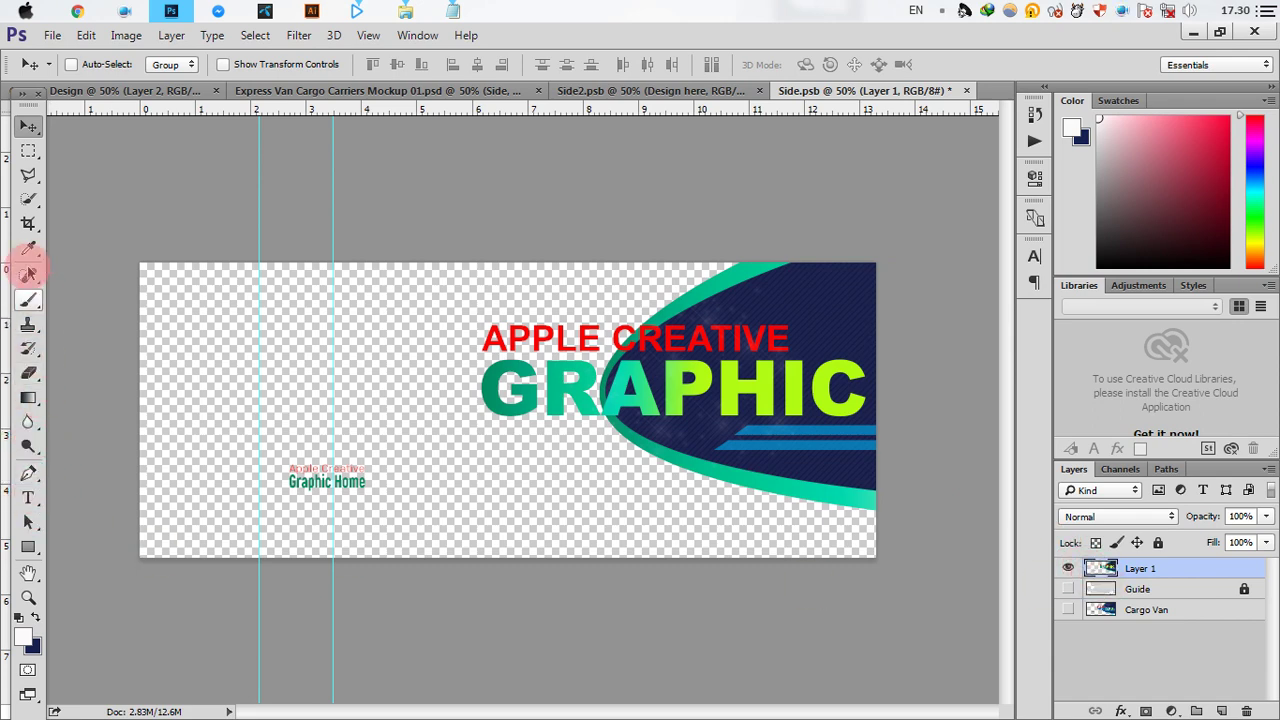
Marquee-select the small Apple Creative Graphic Home logo, then cut and paste it onto its own layer.
{"action": "left_click", "coordinate": [28, 150]}
{"action": "left_click", "coordinate": [259, 462]}
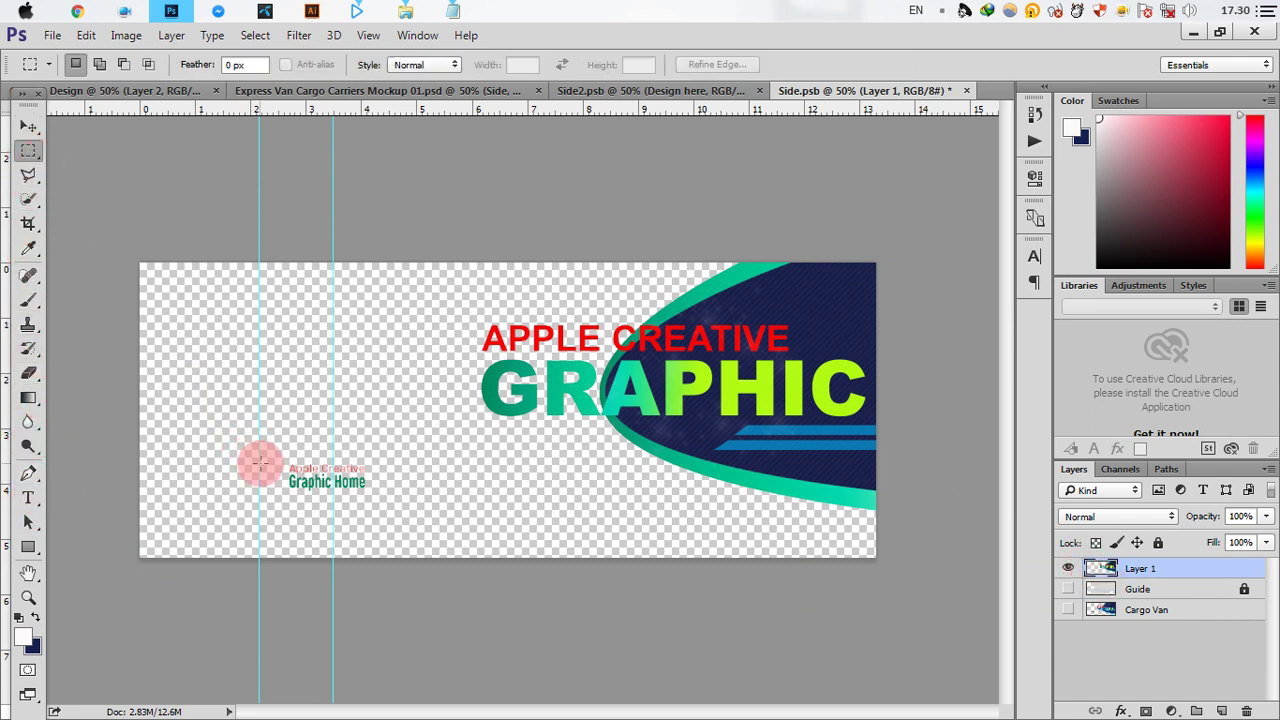
{"action": "left_click_drag", "start_coordinate": [276, 460], "coordinate": [386, 500]}
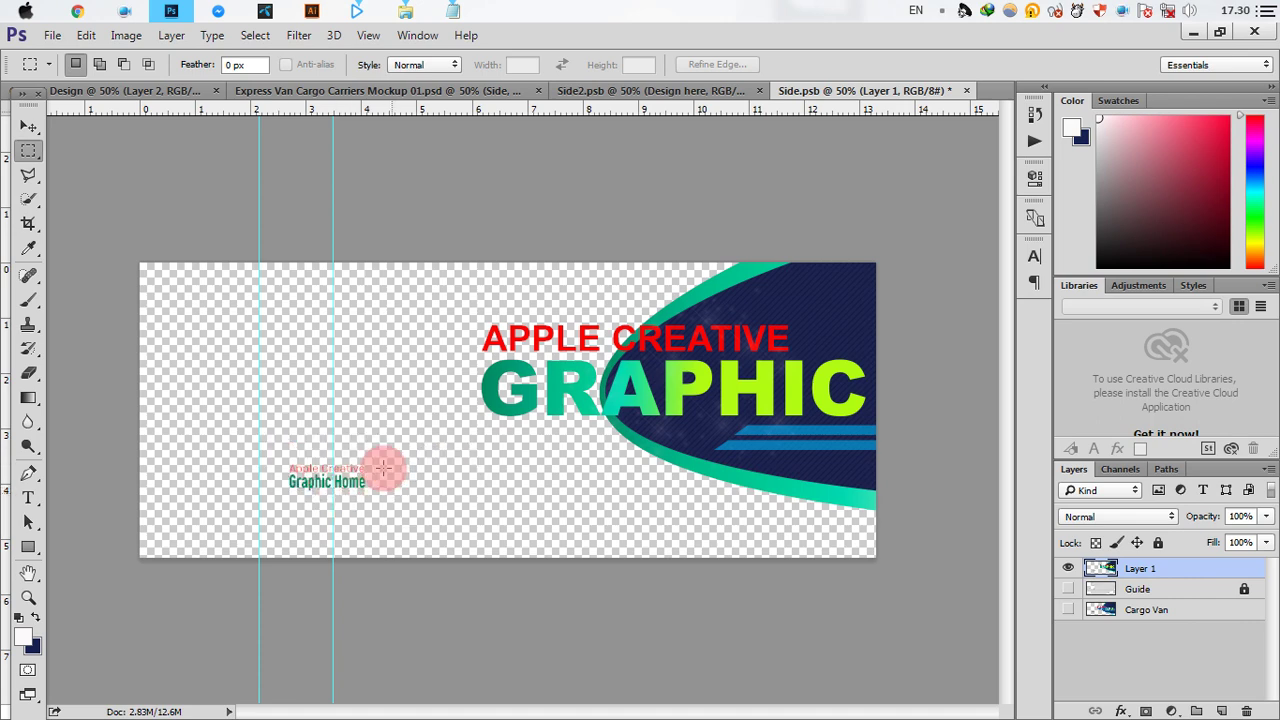
{"action": "left_click", "coordinate": [86, 35]}
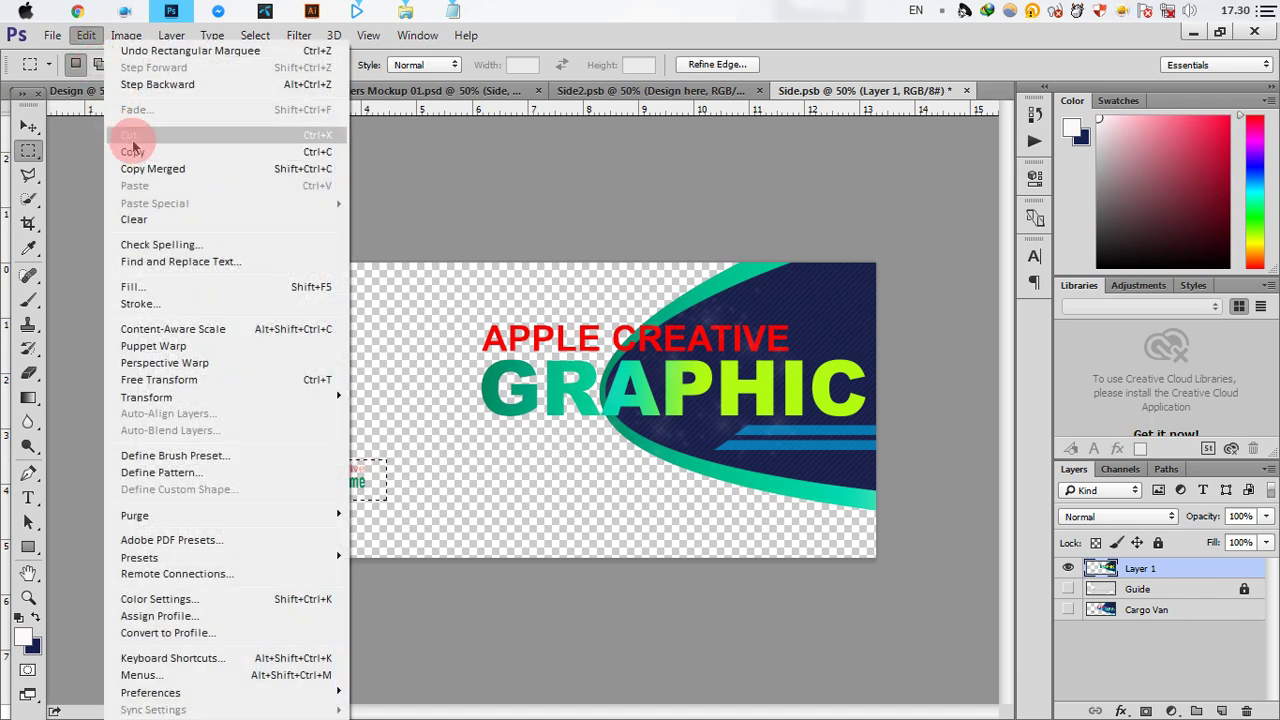
{"action": "left_click", "coordinate": [136, 135]}
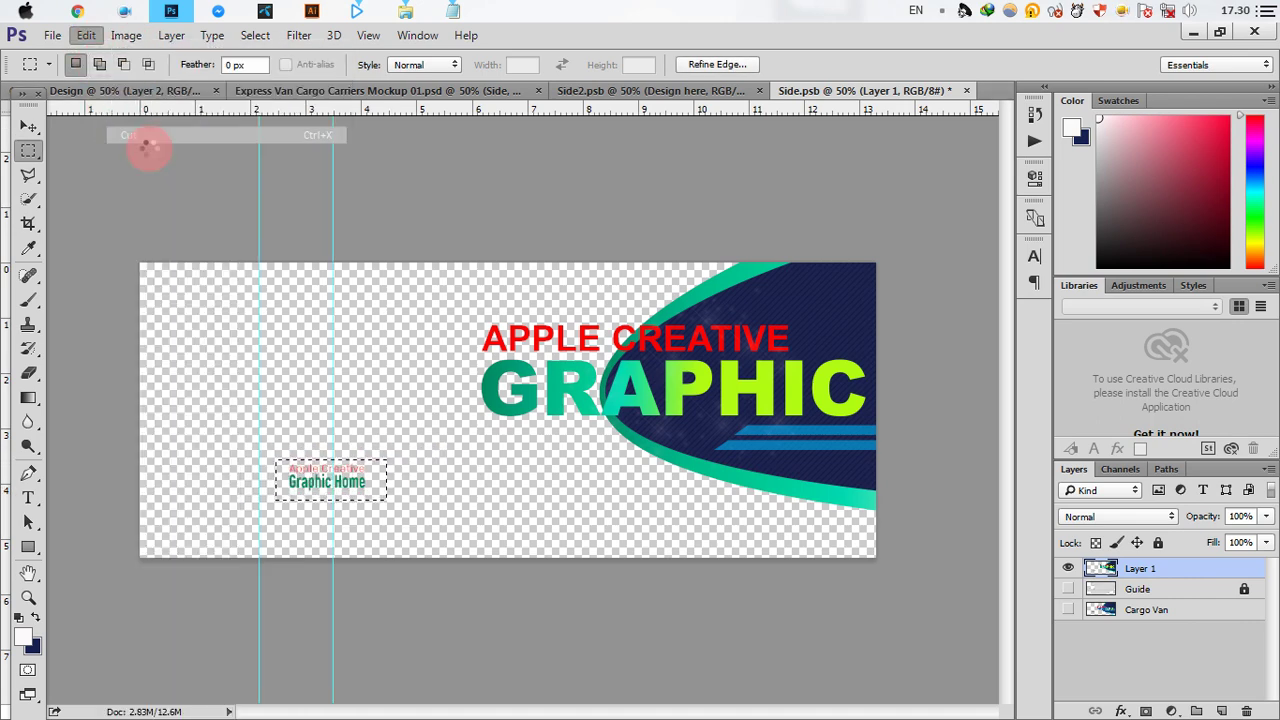
{"action": "left_click", "coordinate": [86, 35]}
{"action": "left_click", "coordinate": [140, 185]}
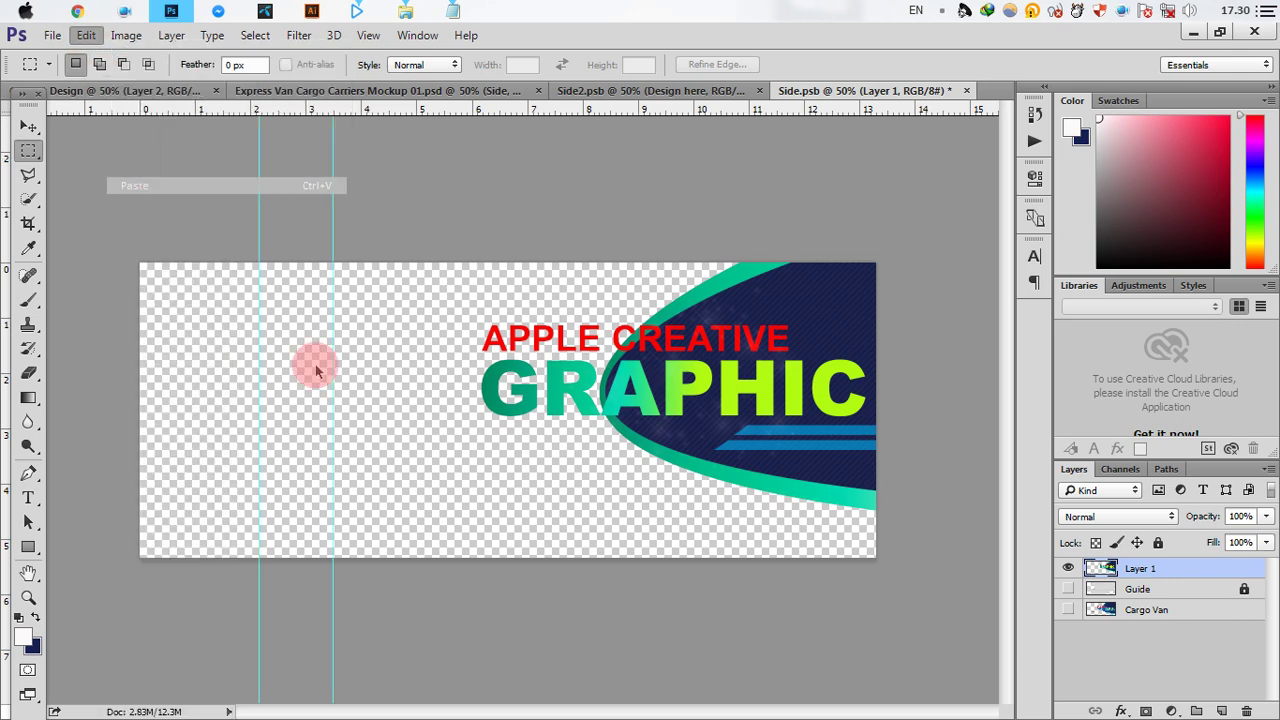
Move the pasted logo to the lower left beside the van's guide, aligning it against the van image.
{"action": "left_click", "coordinate": [520, 424]}
{"action": "left_click", "coordinate": [29, 126]}
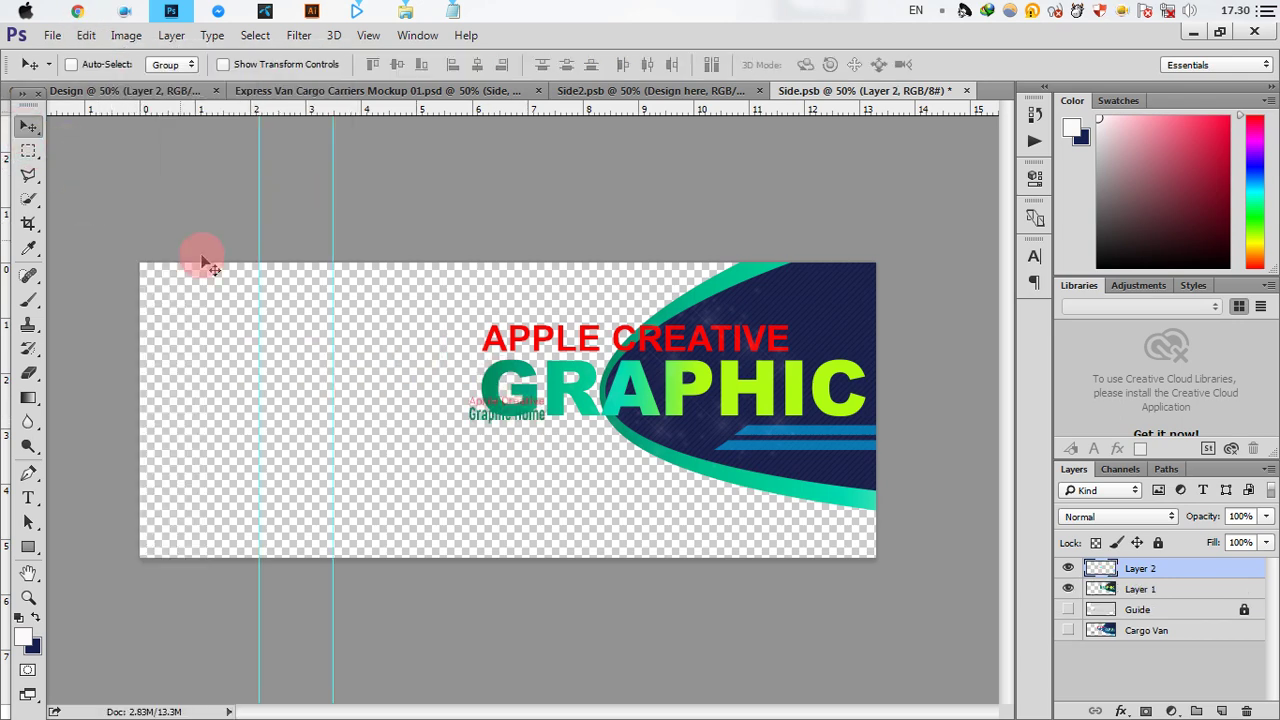
{"action": "mouse_move", "coordinate": [500, 402]}
{"action": "left_mouse_down"}
{"action": "mouse_move", "coordinate": [308, 475]}
{"action": "mouse_move", "coordinate": [292, 465]}
{"action": "left_mouse_up"}
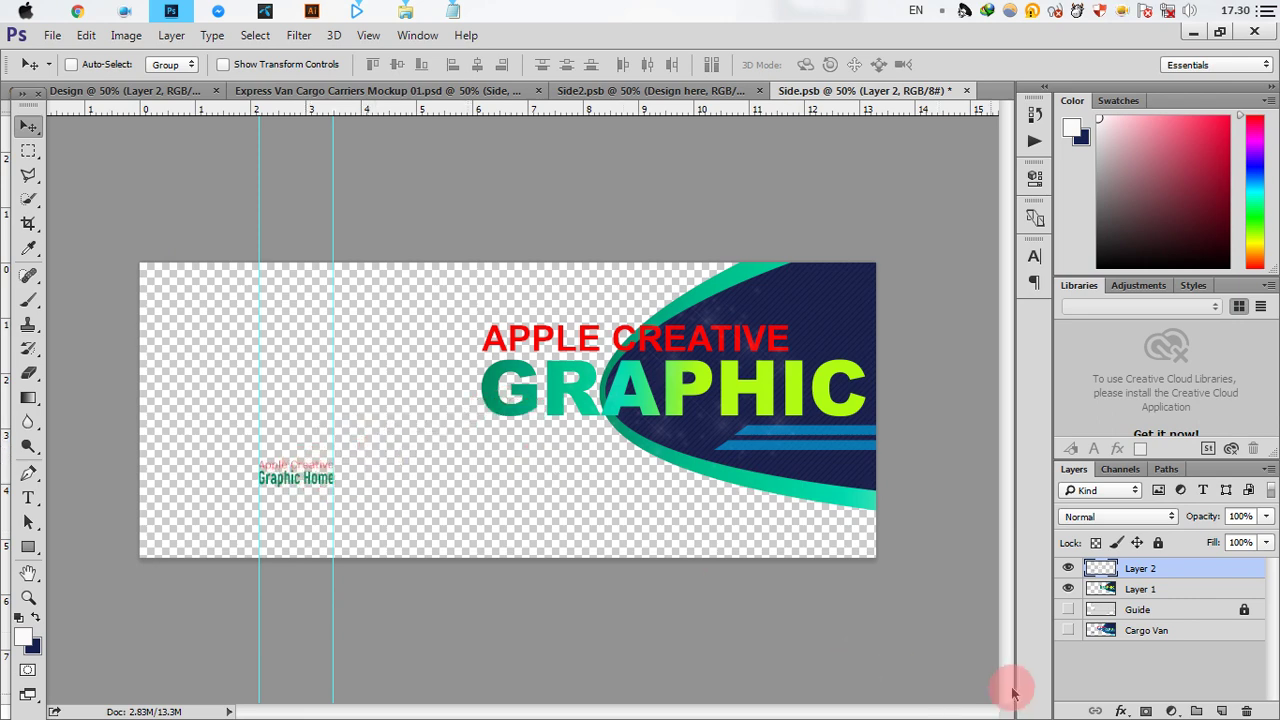
{"action": "left_click", "coordinate": [1068, 610]}
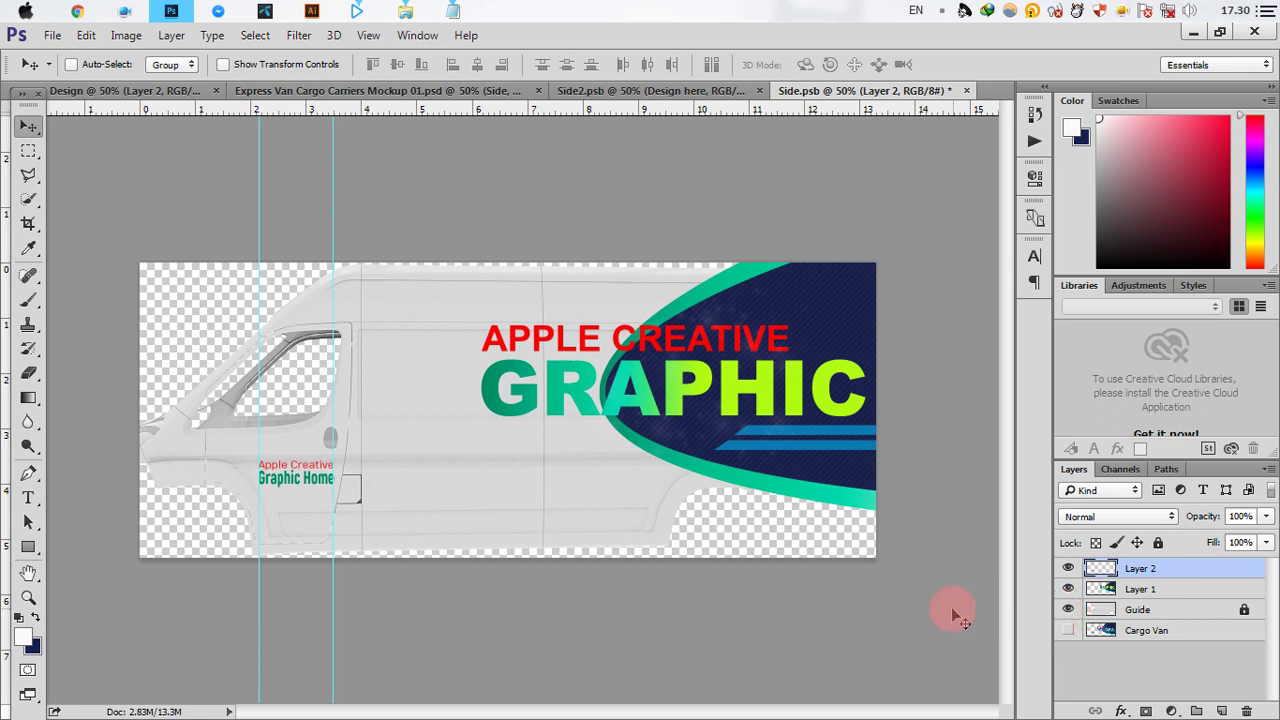
{"action": "key", "text": "Up"}
{"action": "key", "text": "Up"}
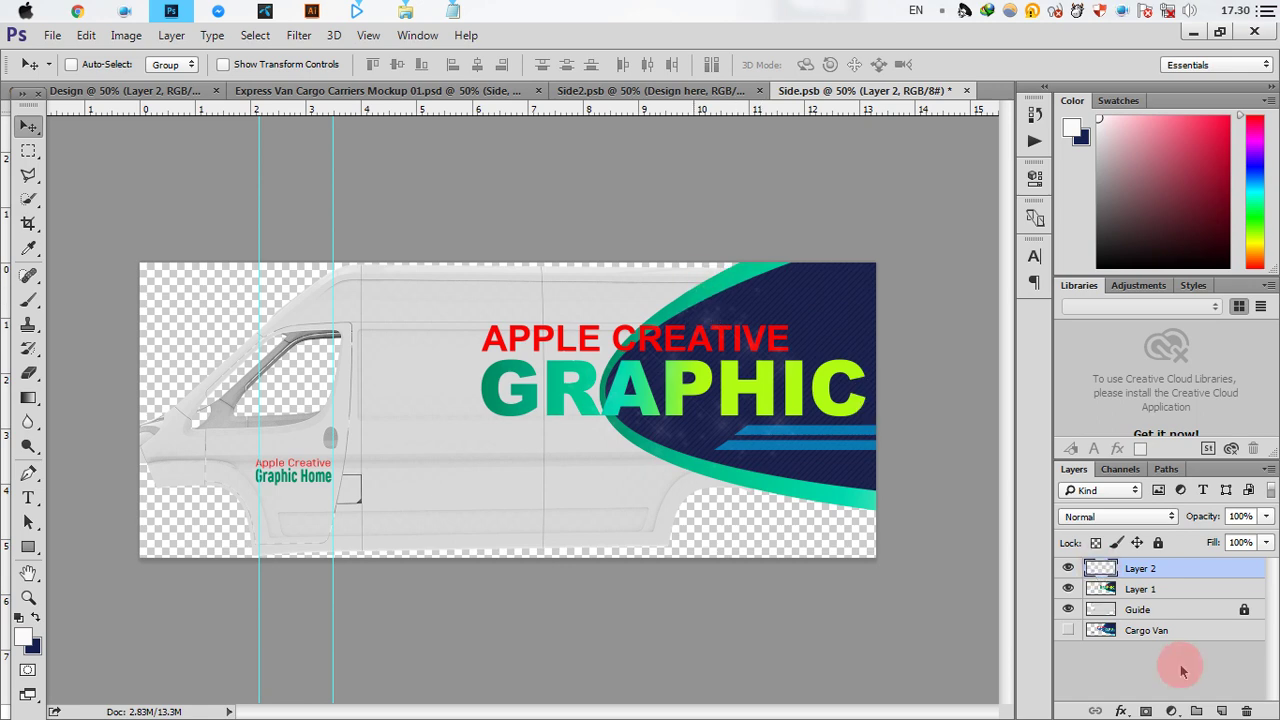
{"action": "left_click", "coordinate": [1068, 610]}
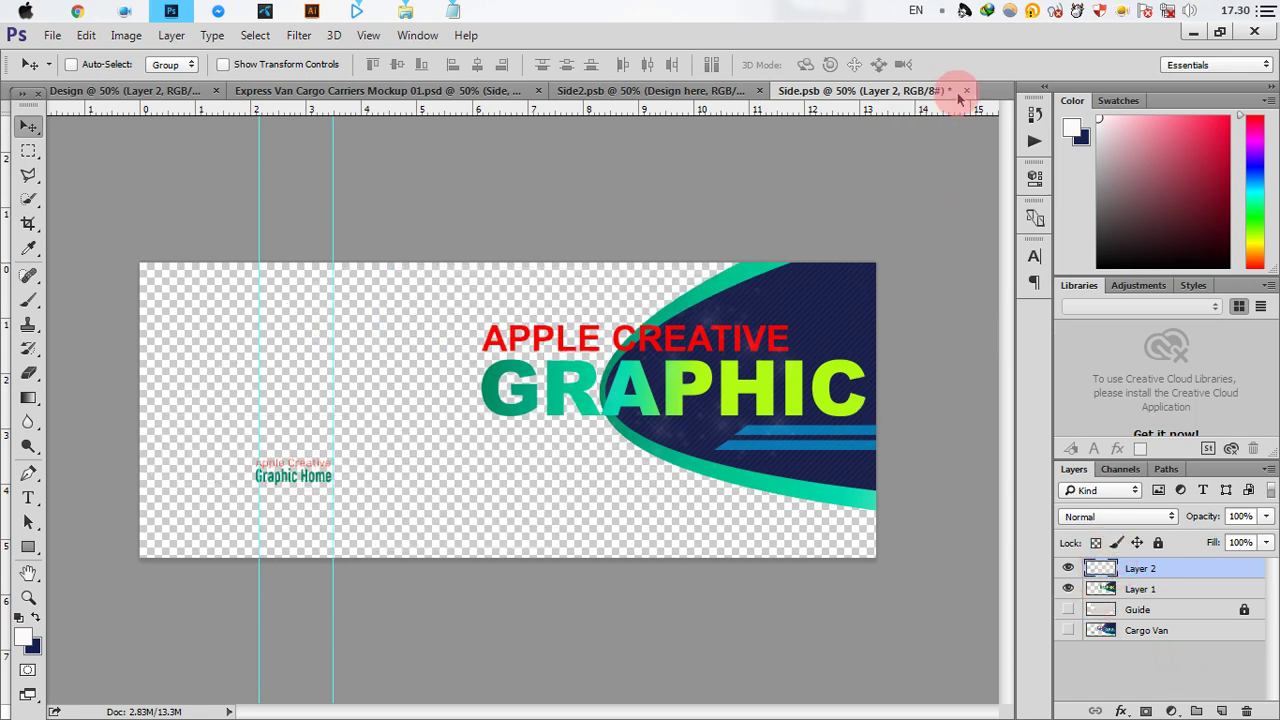
Save and close Side.psb and Side2.psb, then return to the Express Van Cargo Carriers Mockup.
{"action": "left_click", "coordinate": [966, 90]}
{"action": "left_click", "coordinate": [565, 305]}
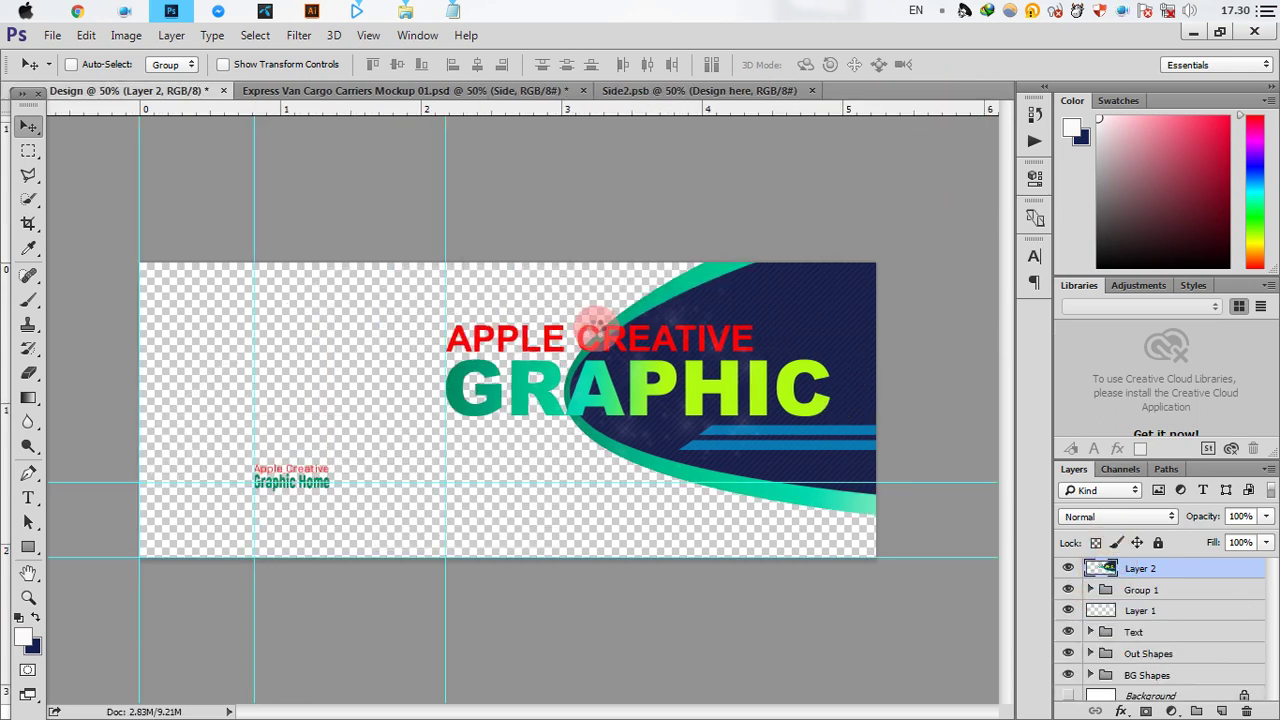
{"action": "left_click", "coordinate": [718, 110]}
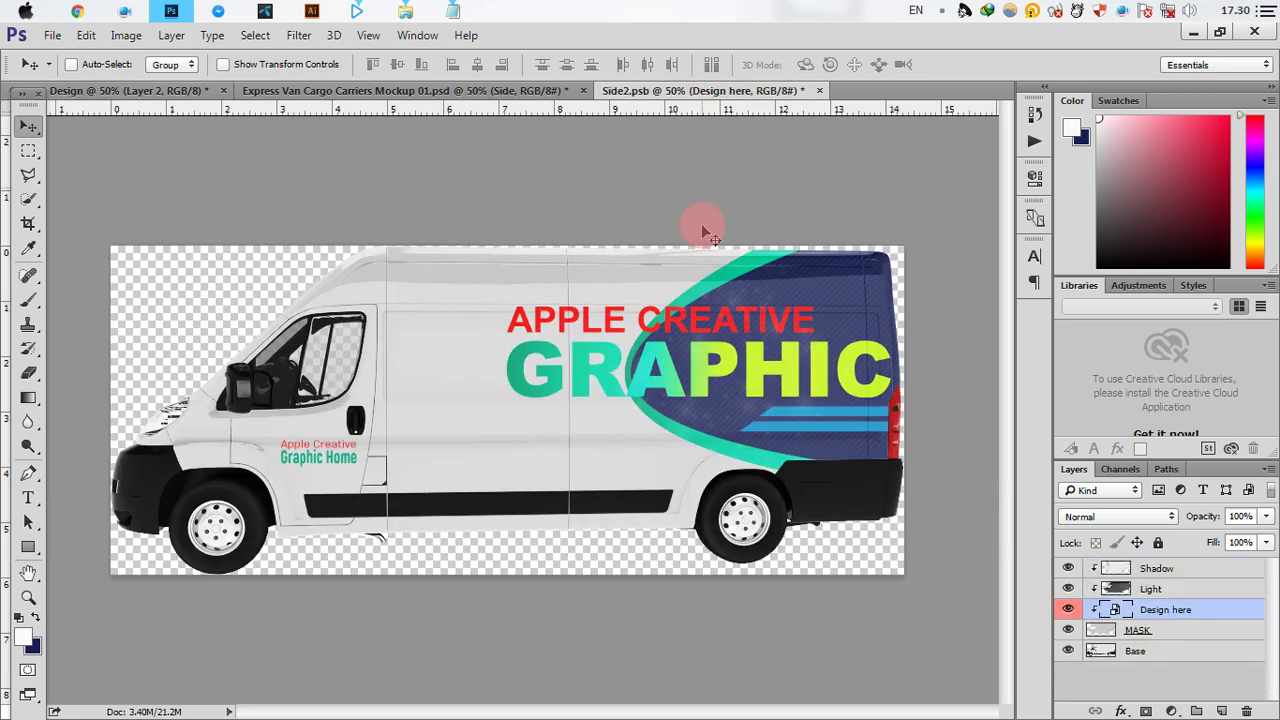
{"action": "left_click", "coordinate": [820, 93]}
{"action": "left_click", "coordinate": [563, 300]}
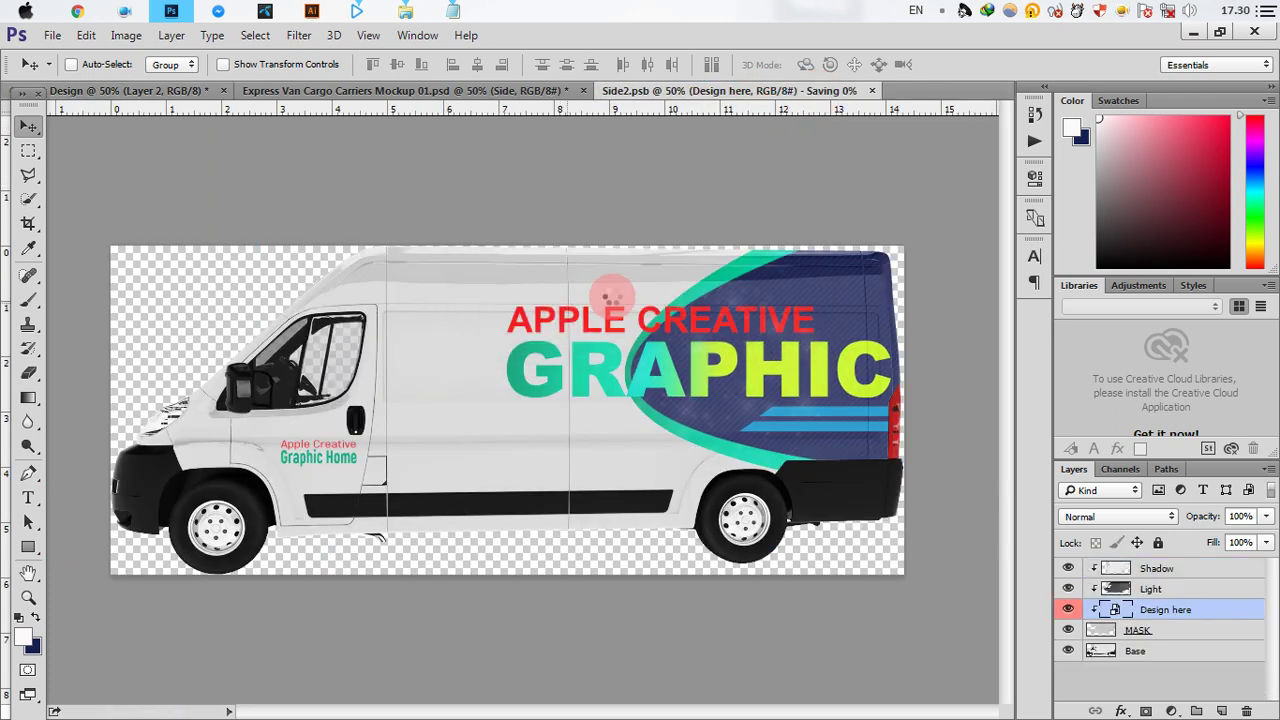
{"action": "left_click", "coordinate": [450, 90]}
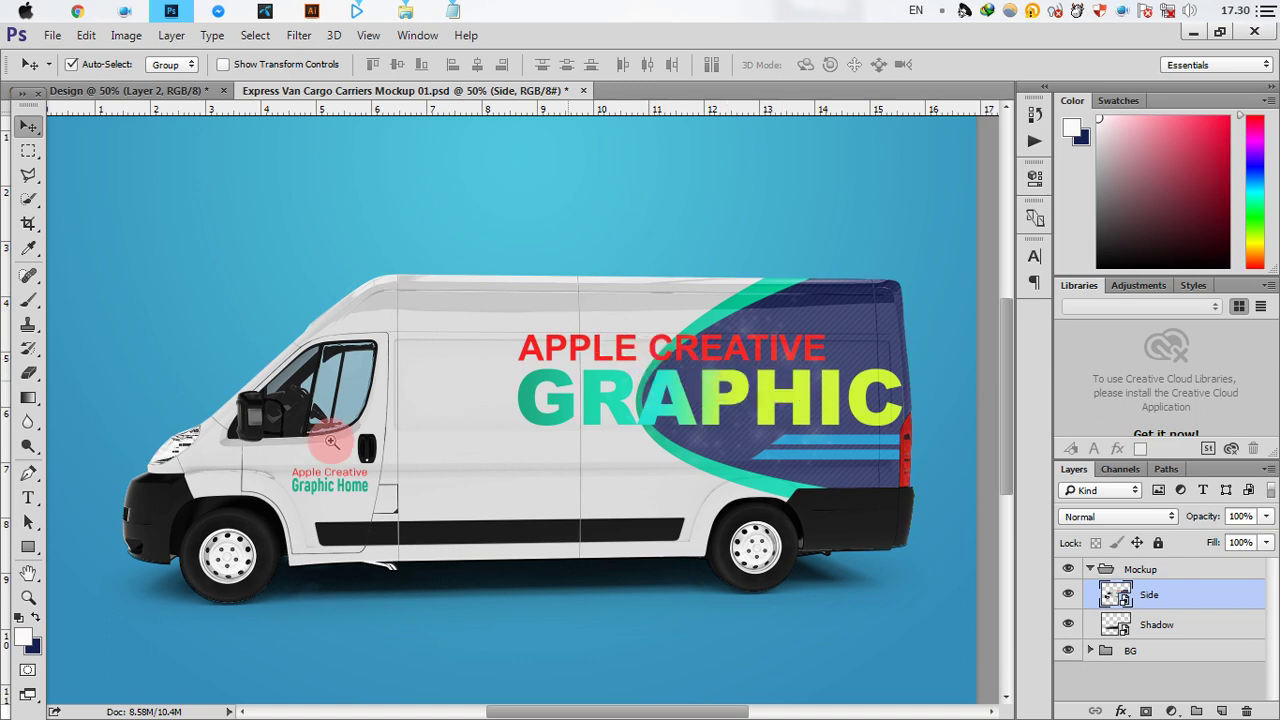
Zoom in on the van's front door, pan to the rear graphic, zoom out, then bring Notepad forward.
{"action": "left_click", "coordinate": [330, 442], "text": "ctrl+space"}
{"action": "left_click_drag", "start_coordinate": [674, 449], "coordinate": [457, 449]}
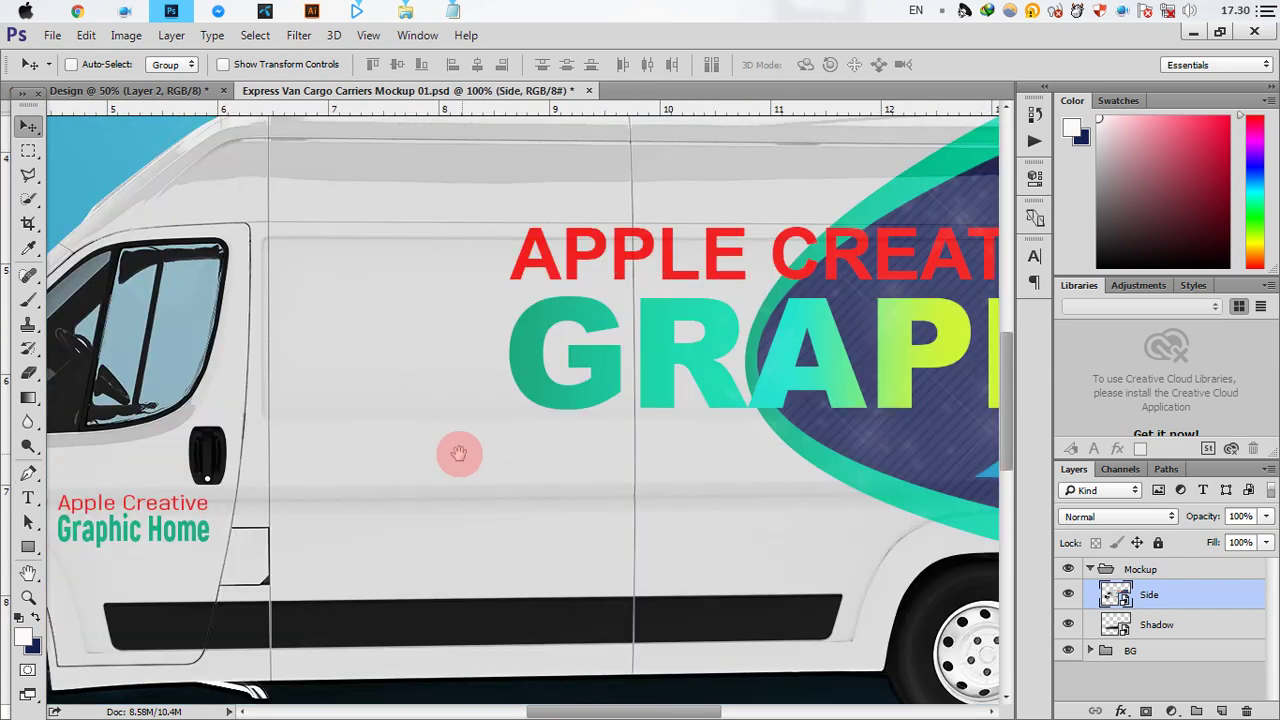
{"action": "left_click_drag", "start_coordinate": [723, 449], "coordinate": [557, 449]}
{"action": "left_click_drag", "start_coordinate": [839, 452], "coordinate": [603, 452]}
{"action": "key", "text": "ctrl+r"}
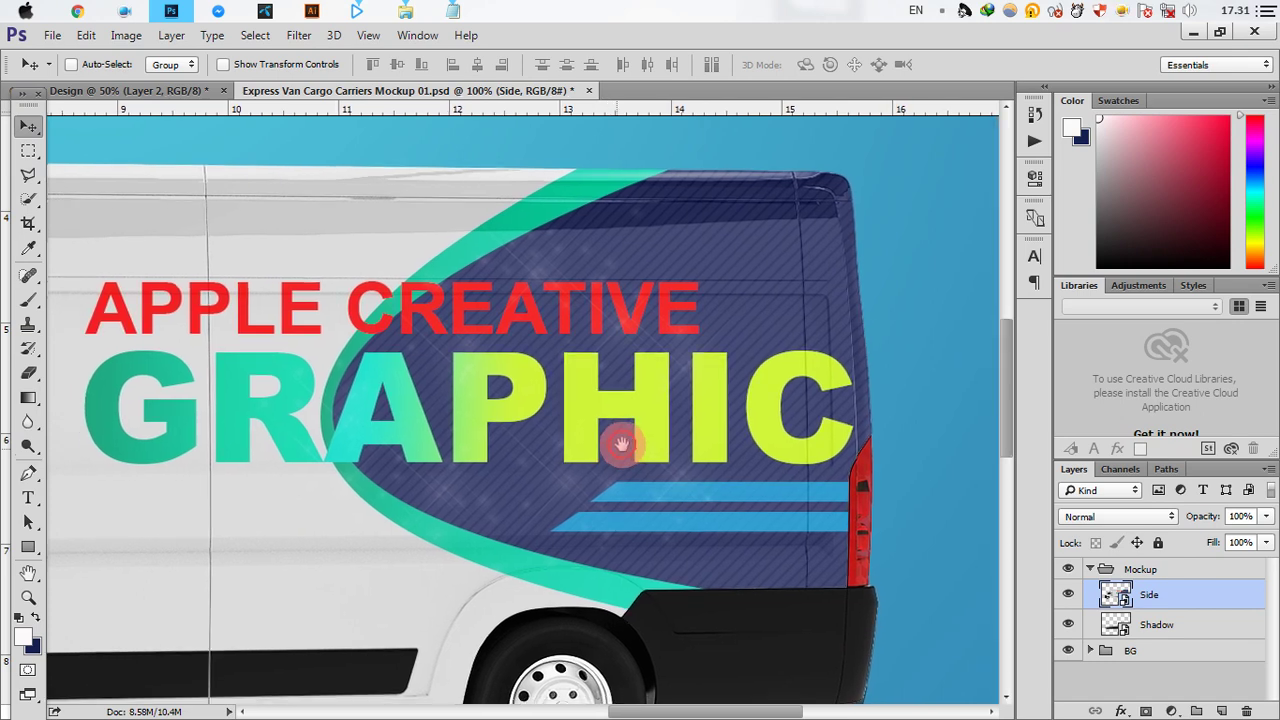
{"action": "left_click", "coordinate": [493, 433], "text": "alt"}
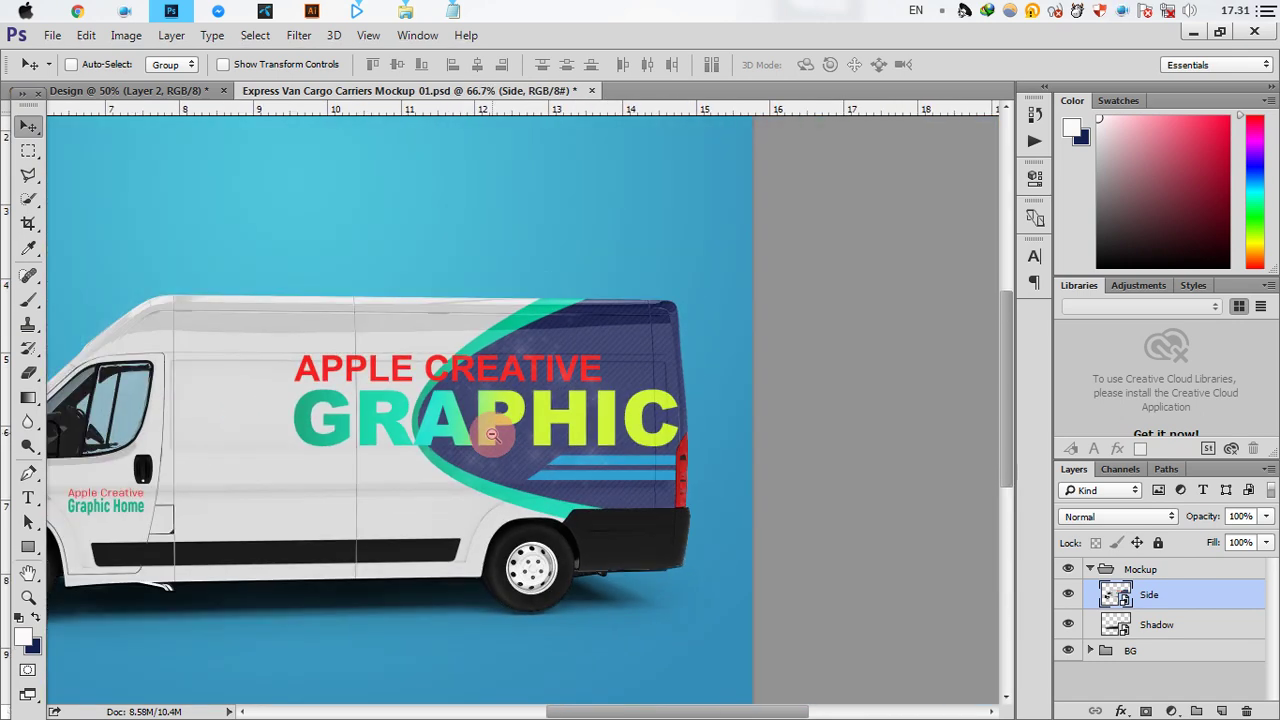
{"action": "left_click_drag", "start_coordinate": [486, 430], "coordinate": [593, 415]}
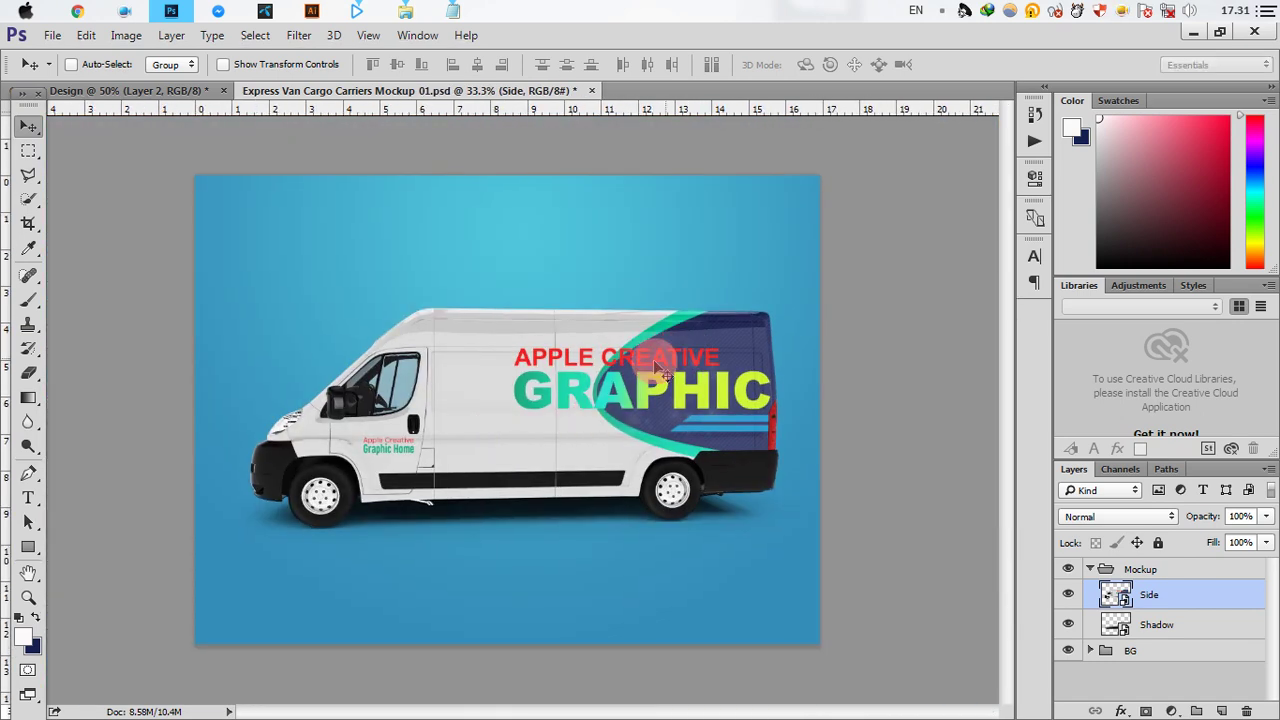
{"action": "scroll", "coordinate": [465, 356], "scroll_direction": "up", "scroll_amount": 1}
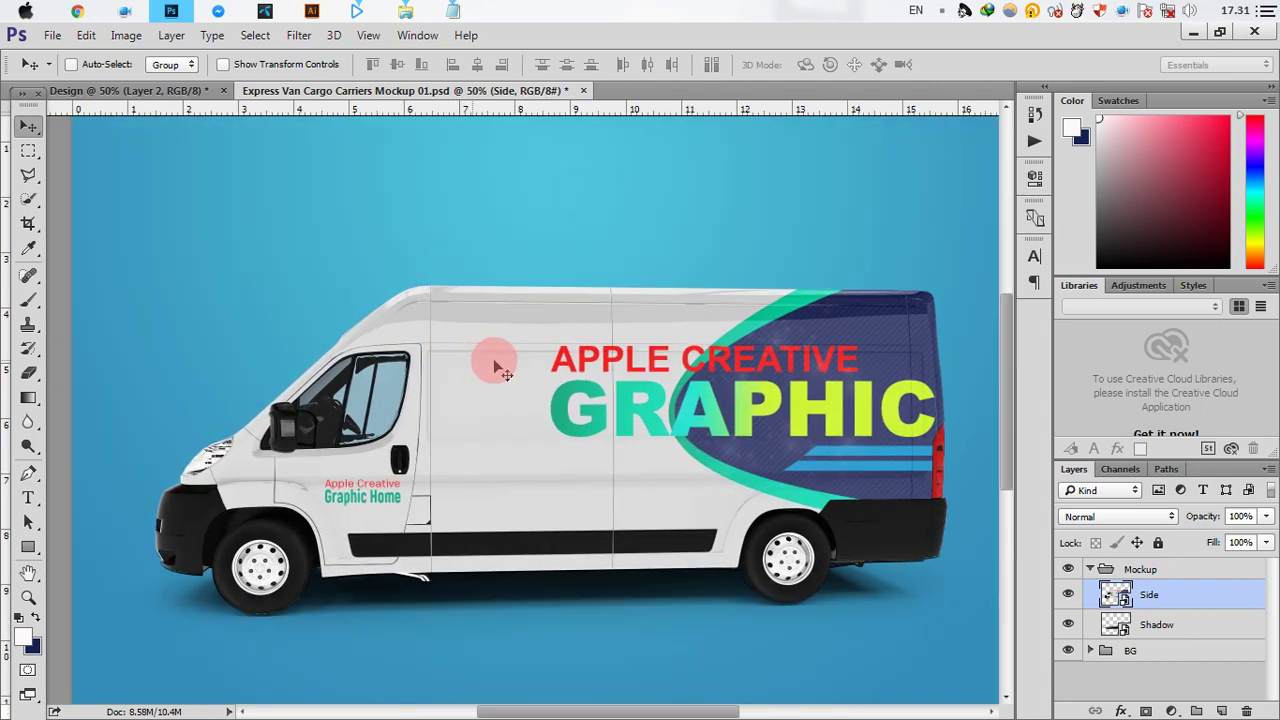
{"action": "left_click", "coordinate": [470, 8]}
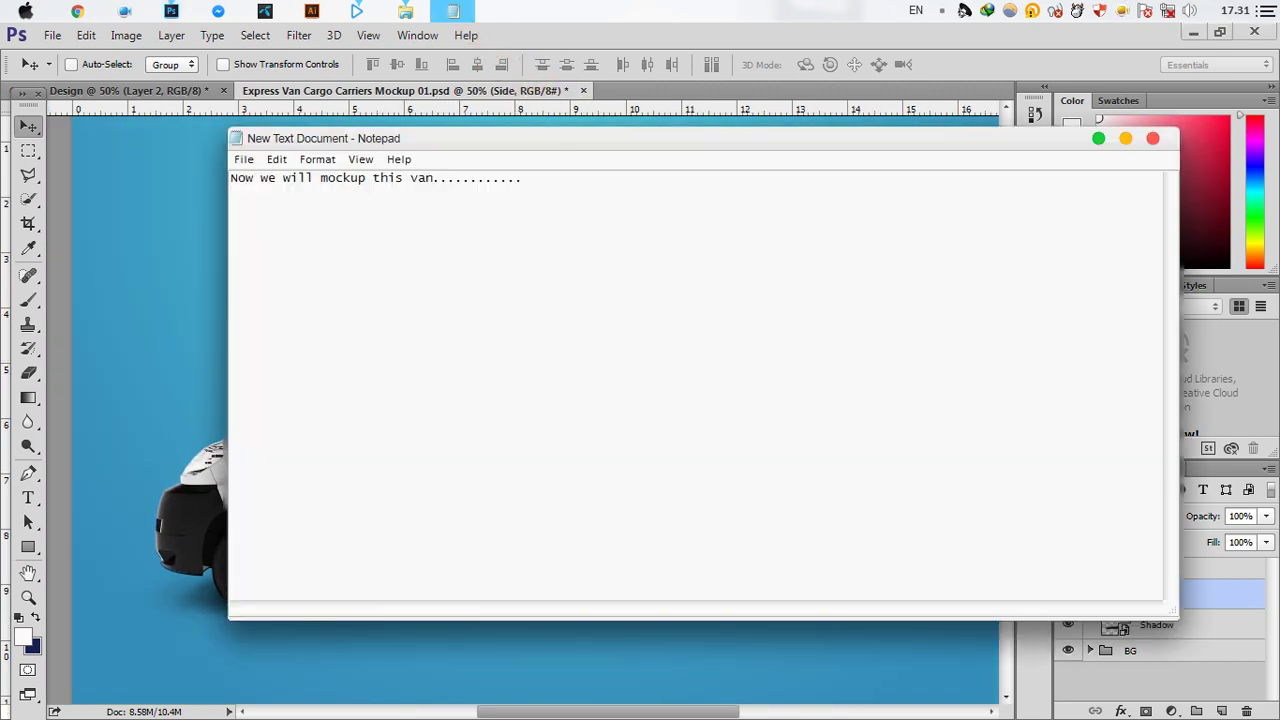
Type "Thanks for watching" on the note's second line.
{"action": "type", "text": "Thanks "}
{"action": "type", "text": "for "}
{"action": "type", "text": "watc"}
{"action": "type", "text": "hing"}
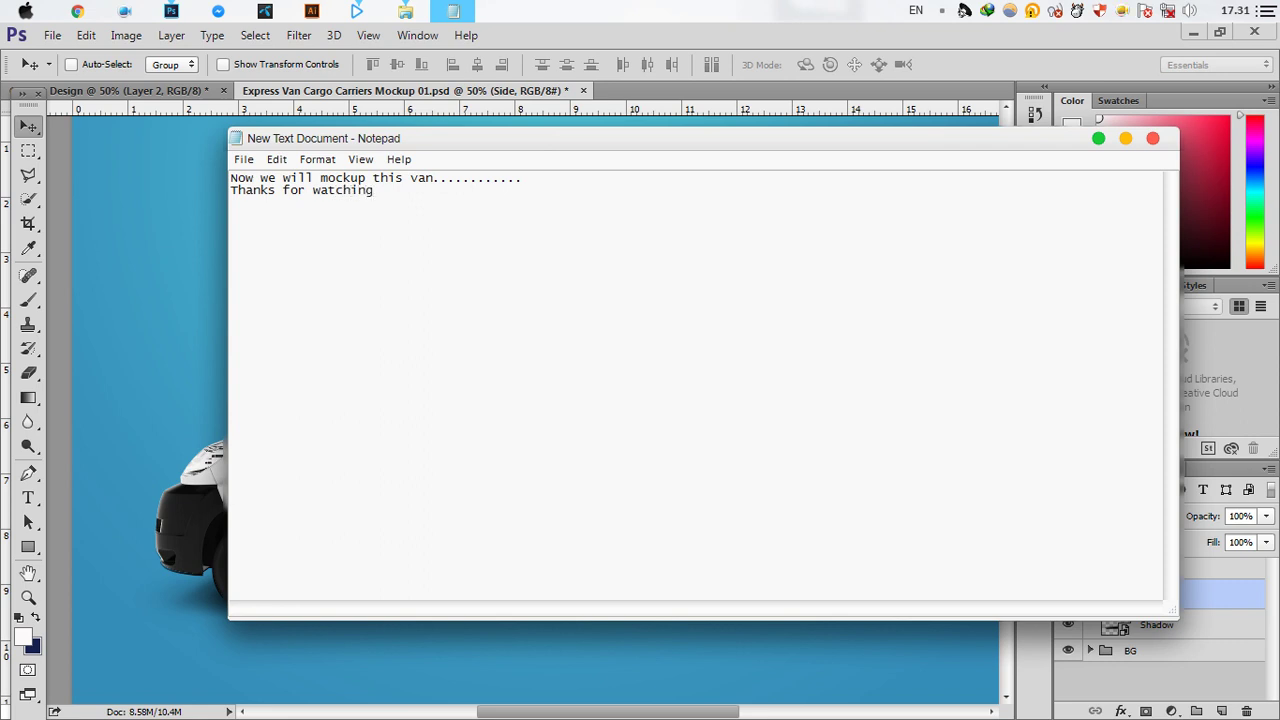